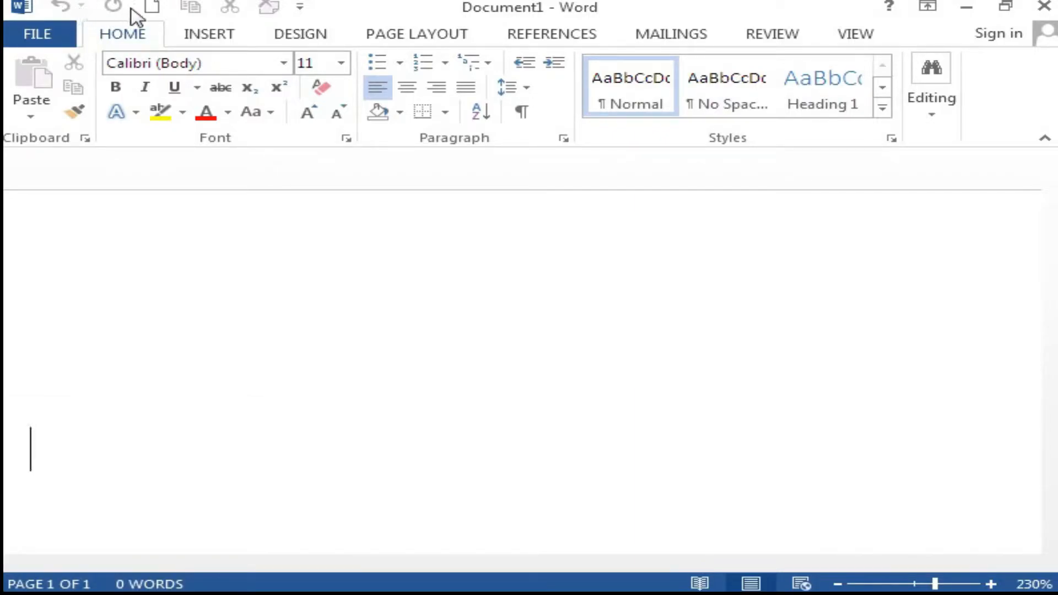
Add the Open and Save commands to the Quick Access Toolbar.
{"action": "left_click", "coordinate": [299, 6]}
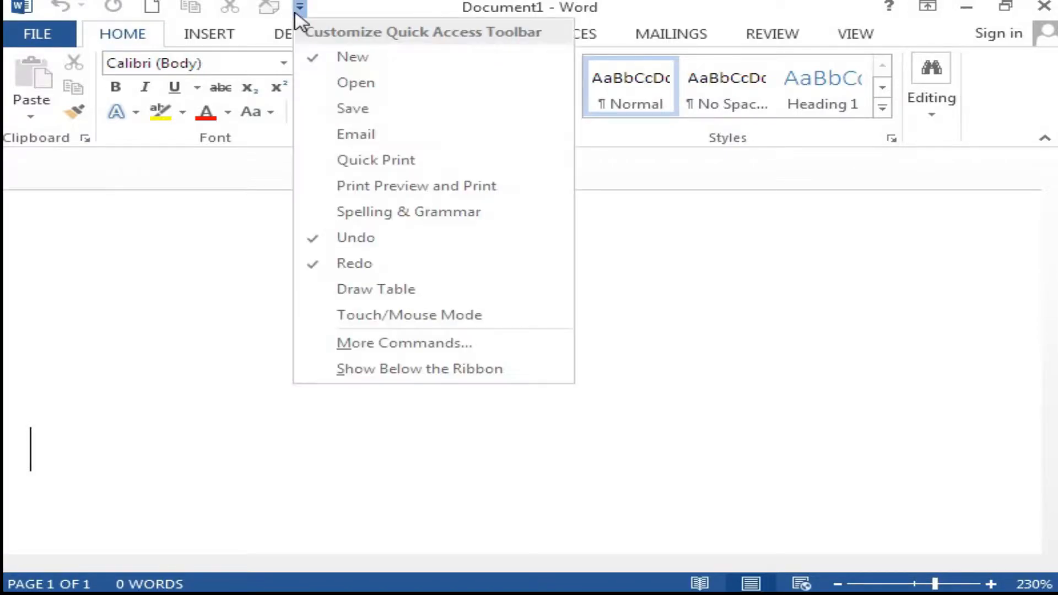
{"action": "left_click", "coordinate": [329, 84]}
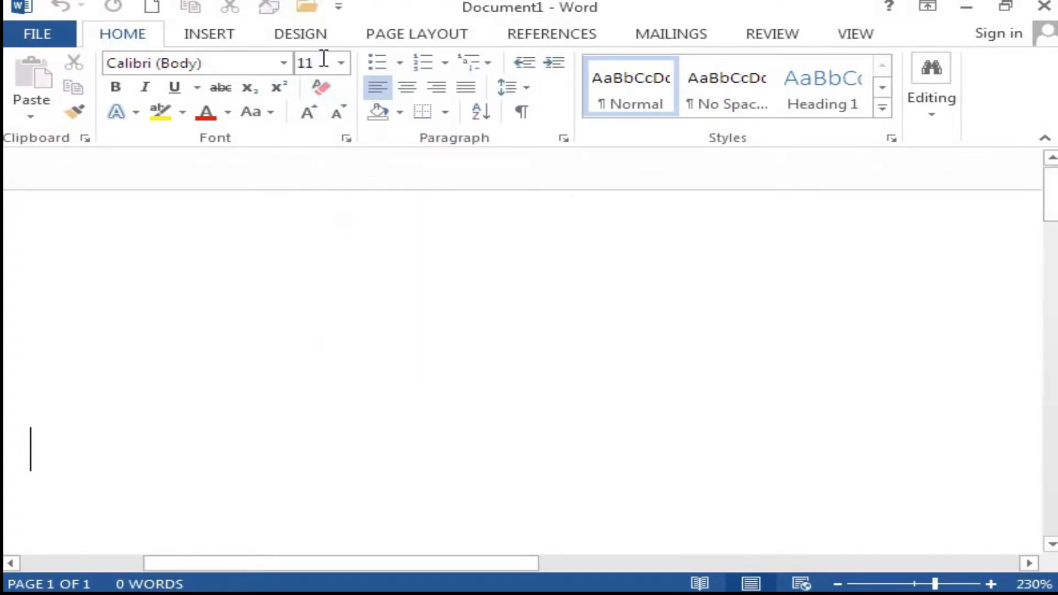
{"action": "left_click", "coordinate": [338, 7]}
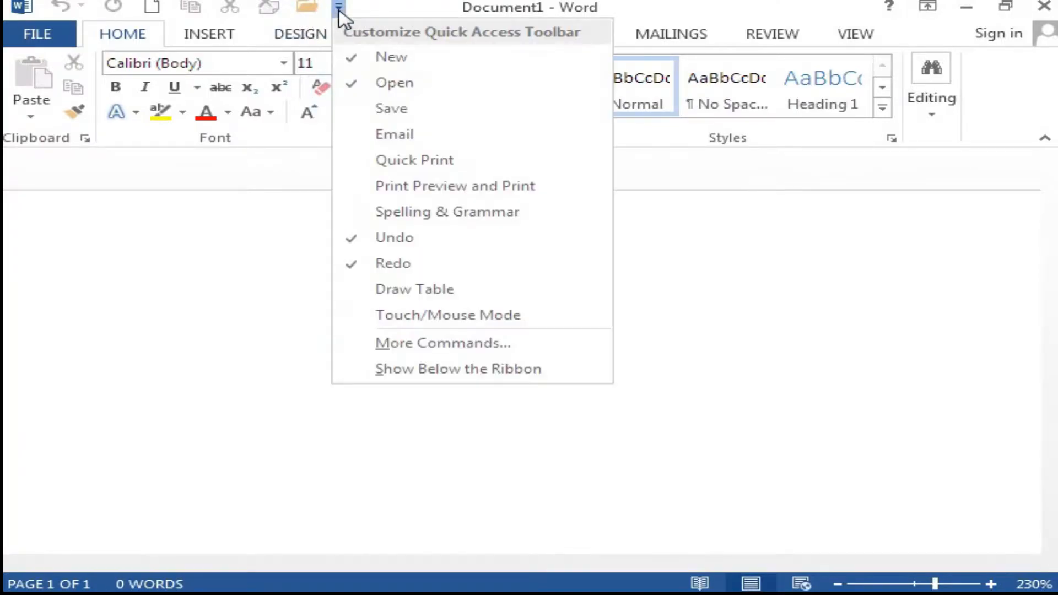
{"action": "left_click", "coordinate": [388, 110]}
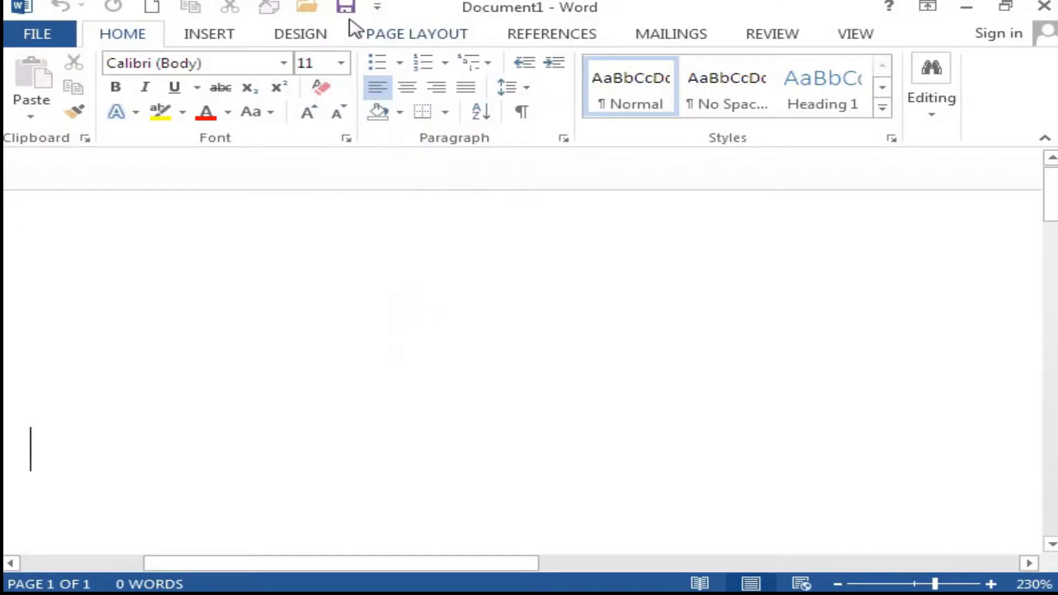
Review the full set of commands available for customizing the Quick Access Toolbar, keeping the current selection.
{"action": "left_click", "coordinate": [376, 7]}
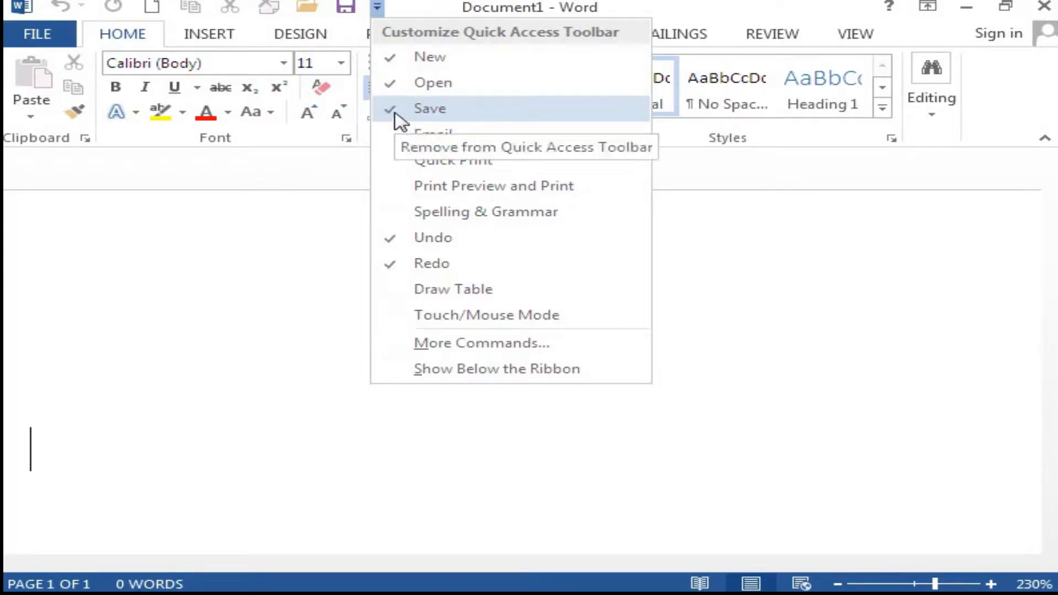
{"action": "left_click", "coordinate": [473, 345]}
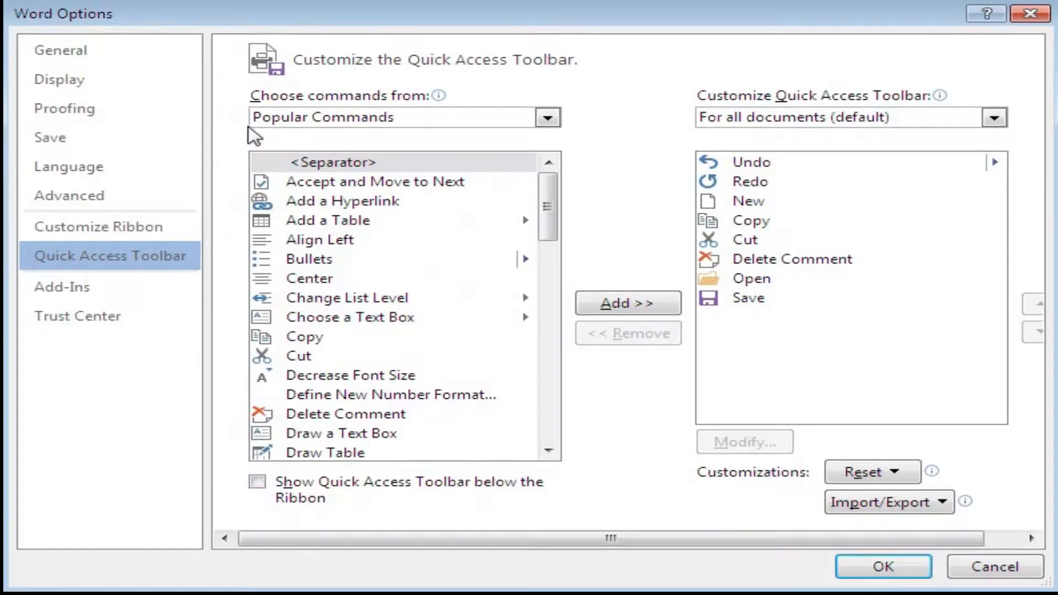
{"action": "left_click", "coordinate": [869, 570]}
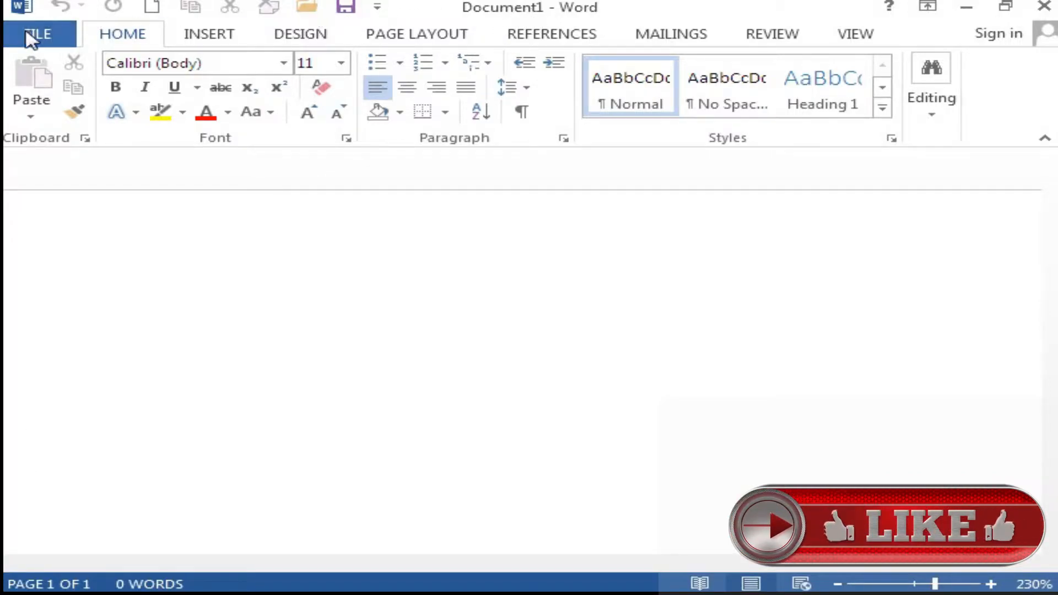
Examine the file management options and the Home, Insert, Design, Page Layout and References command groups.
{"action": "left_click", "coordinate": [62, 36]}
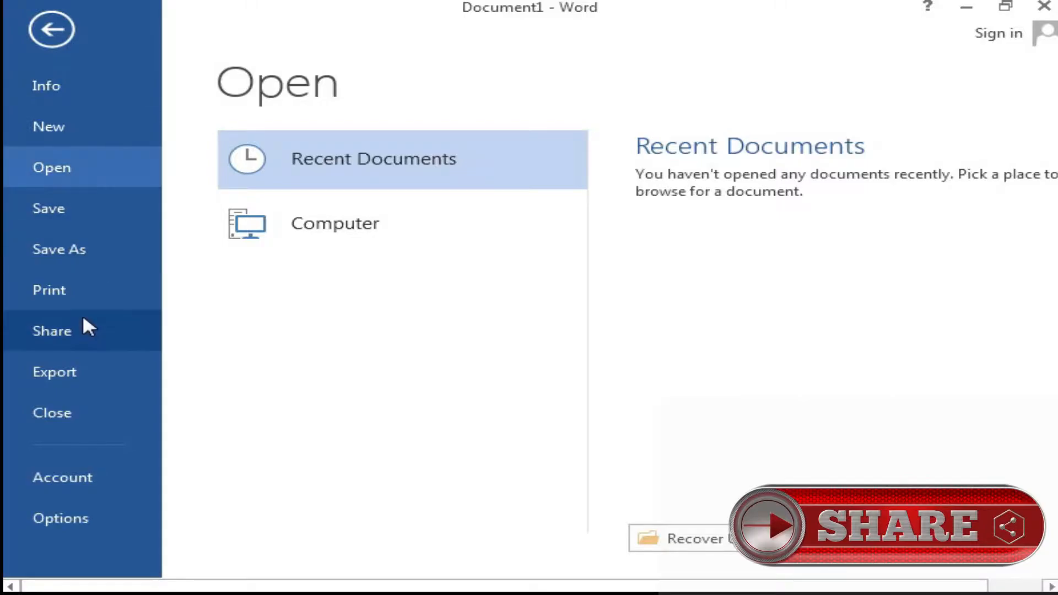
{"action": "key", "text": "Escape"}
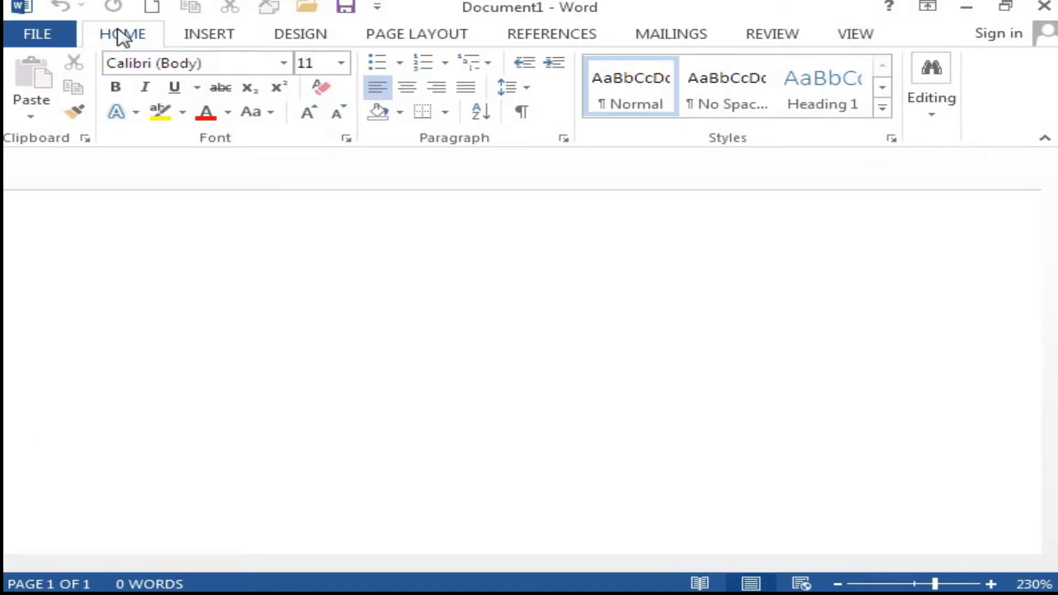
{"action": "left_click", "coordinate": [206, 42]}
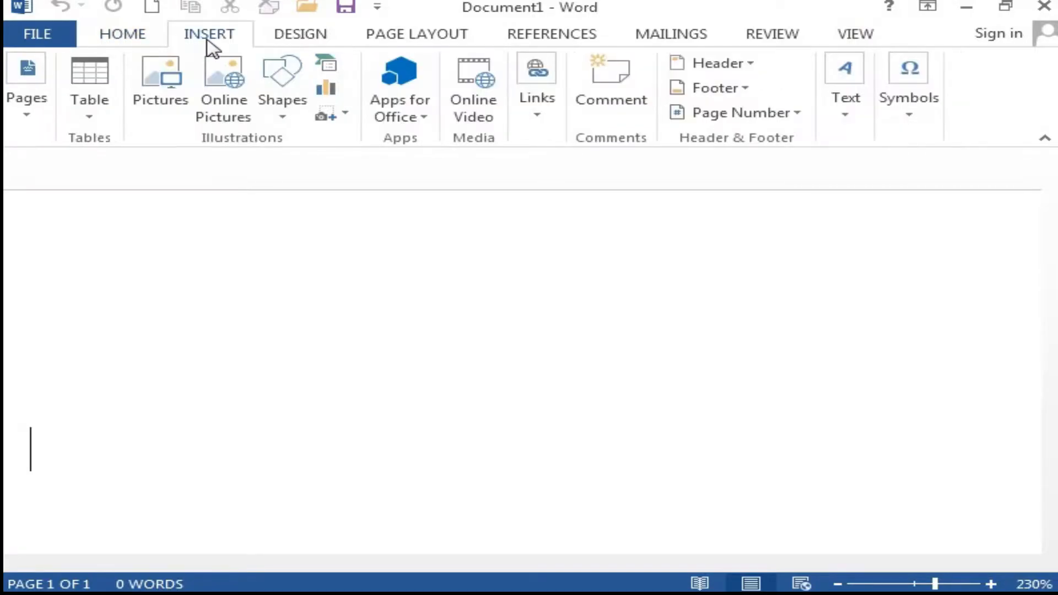
{"action": "left_click", "coordinate": [126, 38]}
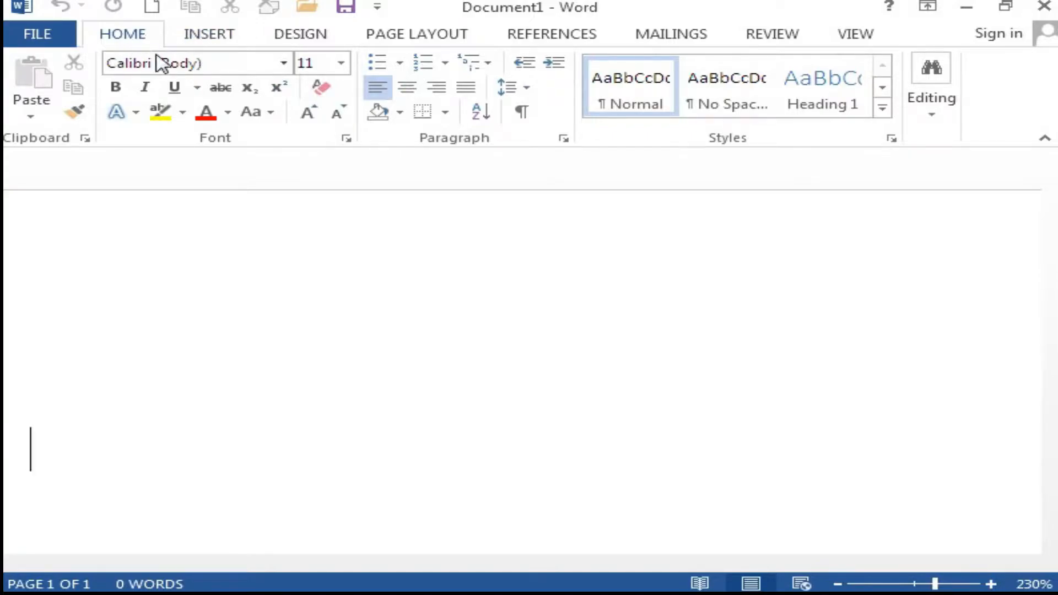
{"action": "left_click", "coordinate": [208, 44]}
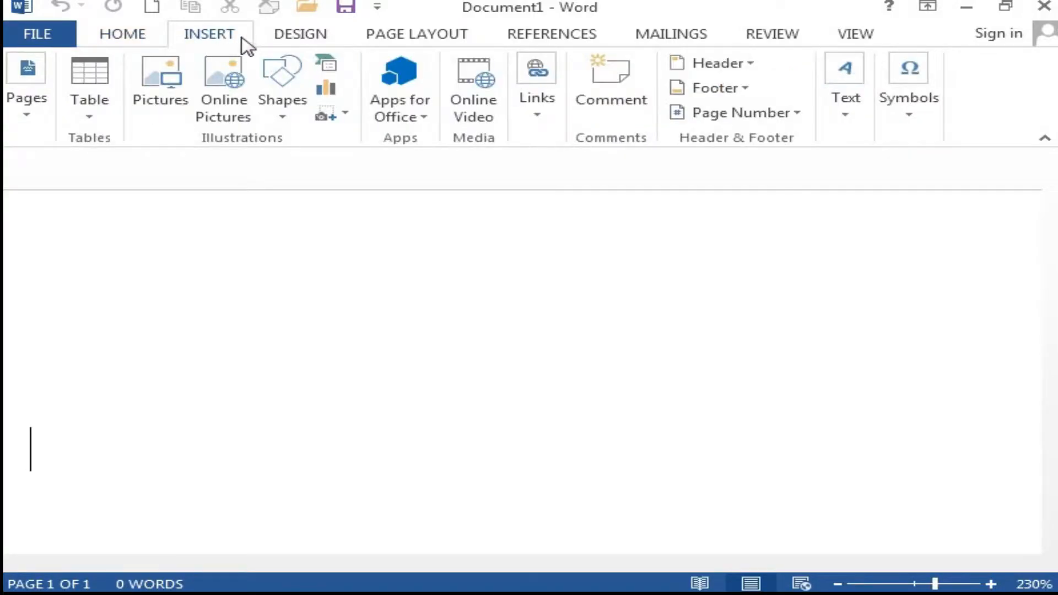
{"action": "left_click", "coordinate": [279, 39]}
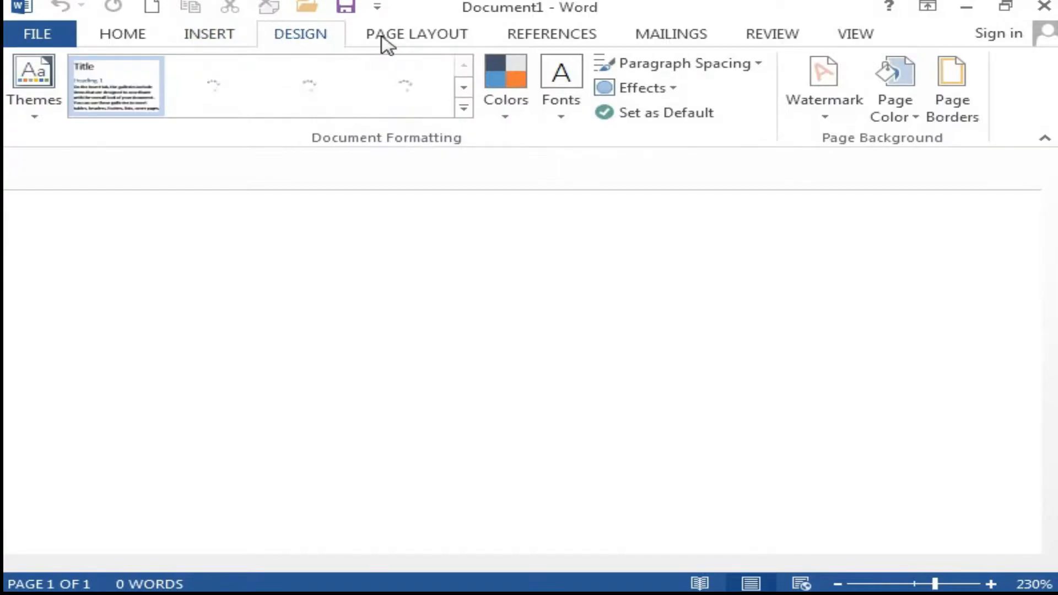
{"action": "left_click", "coordinate": [425, 38]}
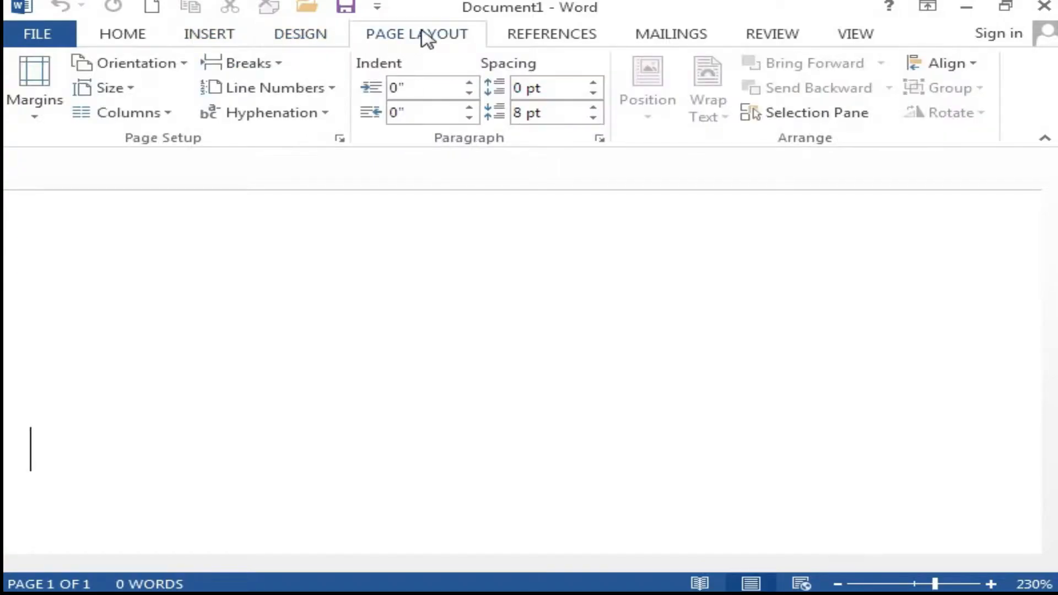
{"action": "left_click", "coordinate": [545, 39]}
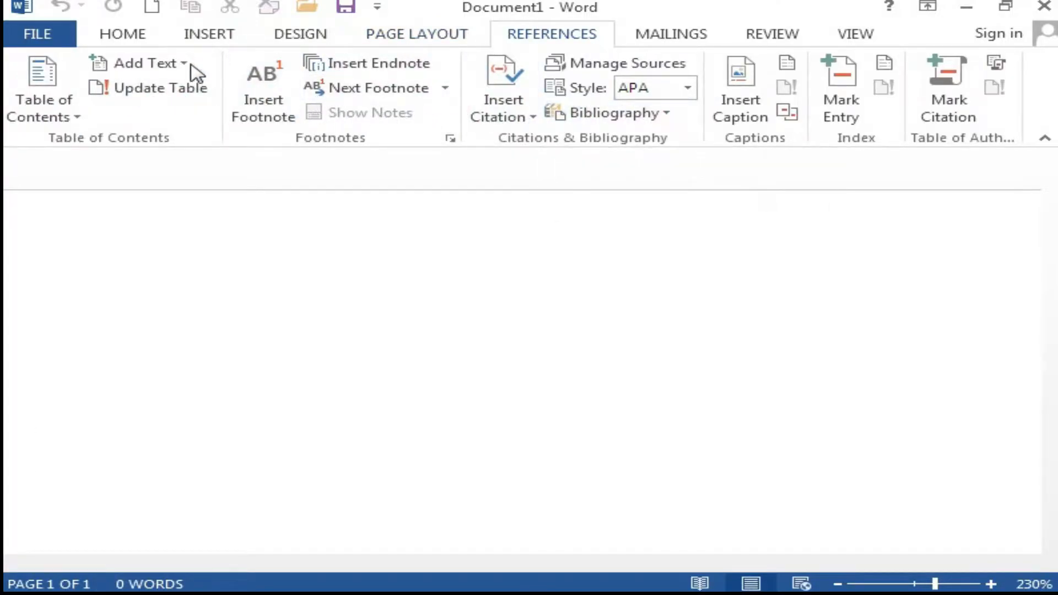
{"action": "left_click", "coordinate": [122, 36]}
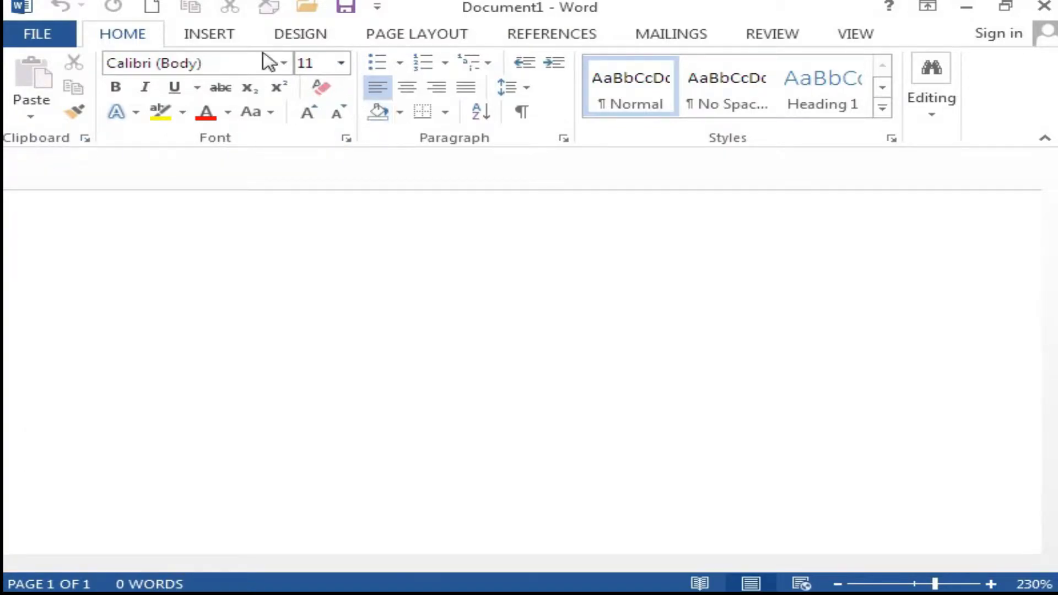
{"action": "left_click", "coordinate": [116, 87]}
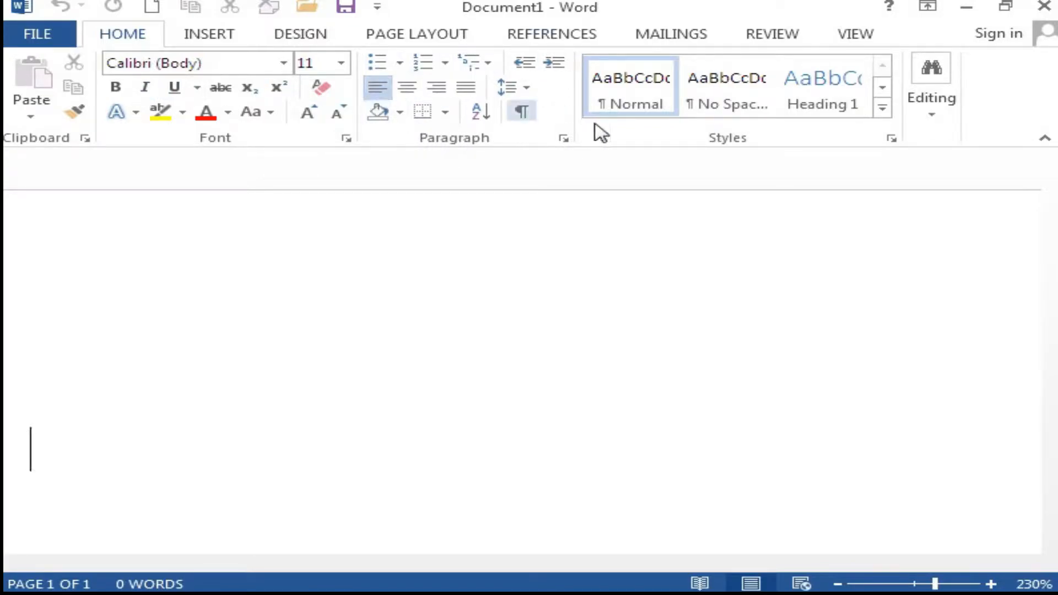
{"action": "left_click", "coordinate": [212, 35]}
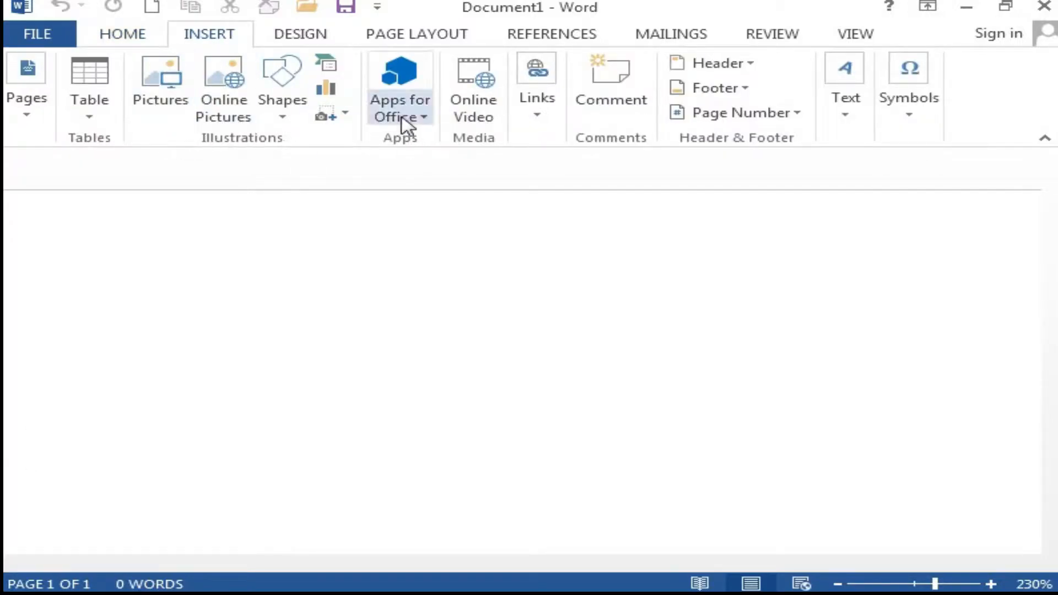
{"action": "left_click", "coordinate": [124, 37]}
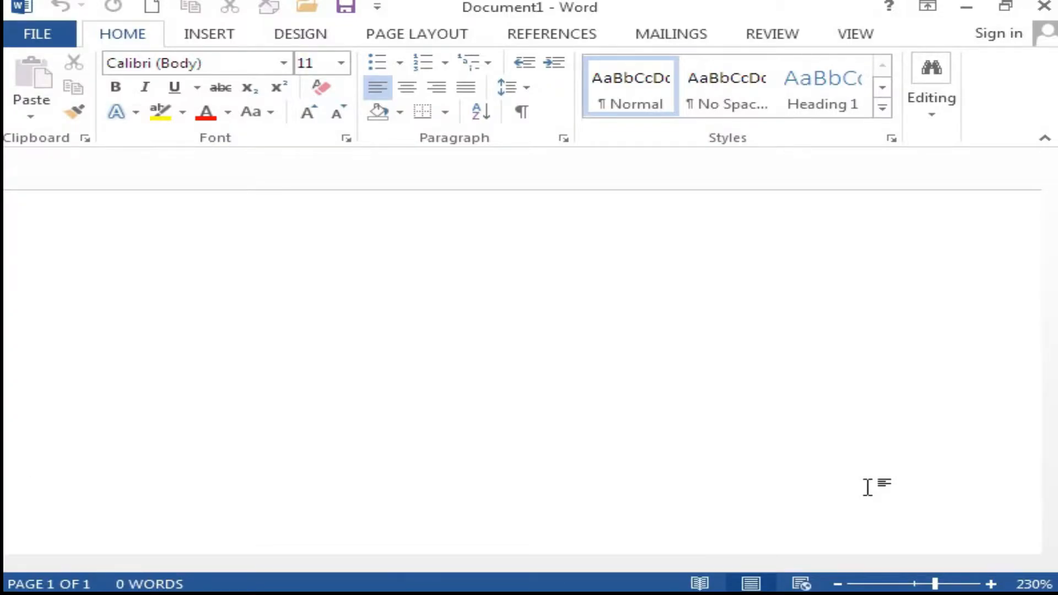
Generate sample text in the blank document with the formula =rand(10,10).
{"action": "scroll", "coordinate": [209, 445], "scroll_direction": "down", "scroll_amount": 3}
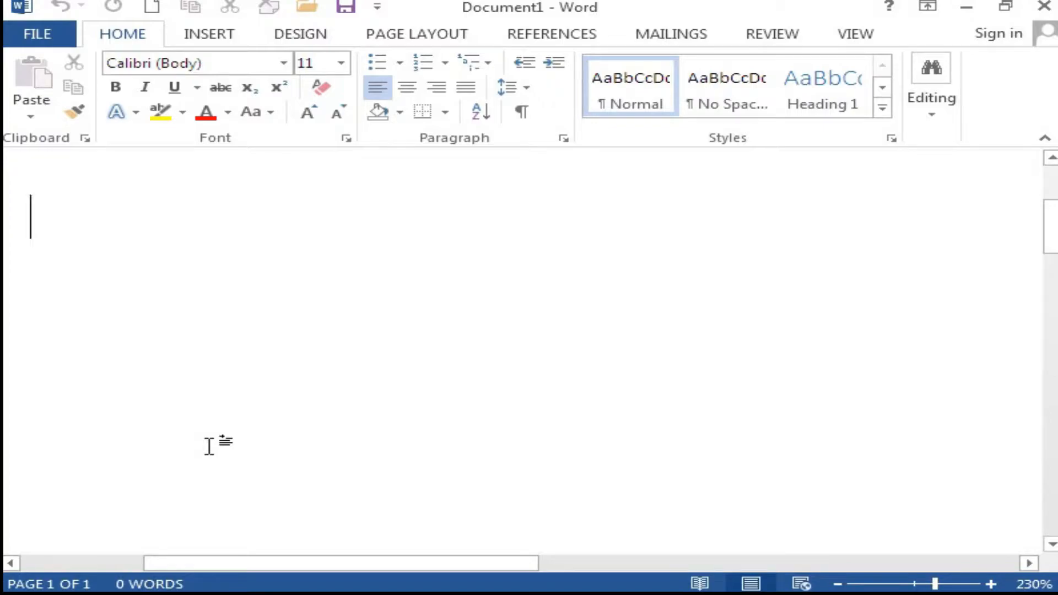
{"action": "type", "text": "=rand"}
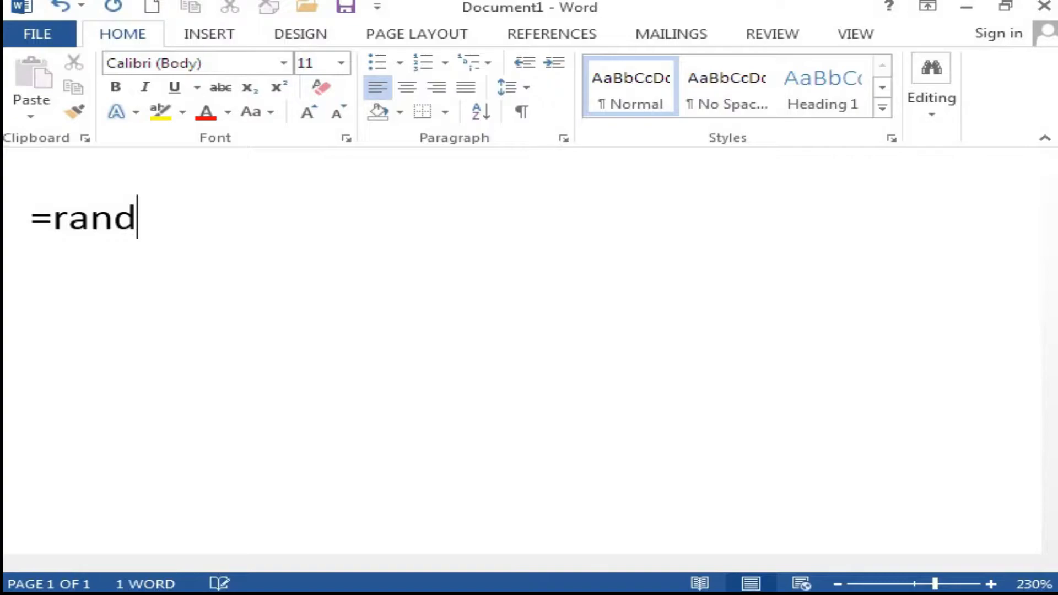
{"action": "type", "text": "(10,10"}
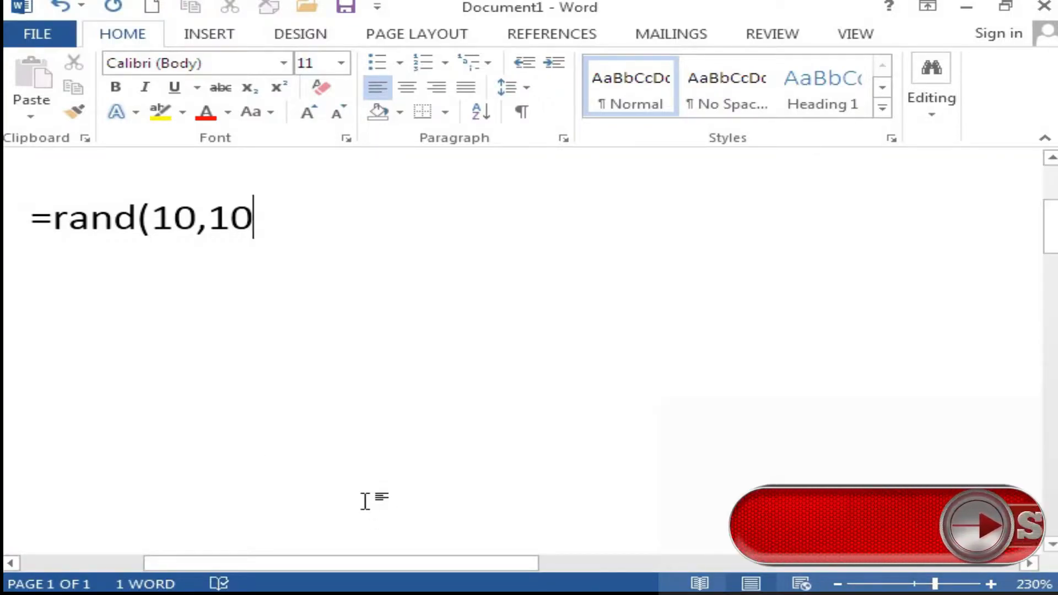
{"action": "left_click_drag", "start_coordinate": [196, 225], "coordinate": [152, 224]}
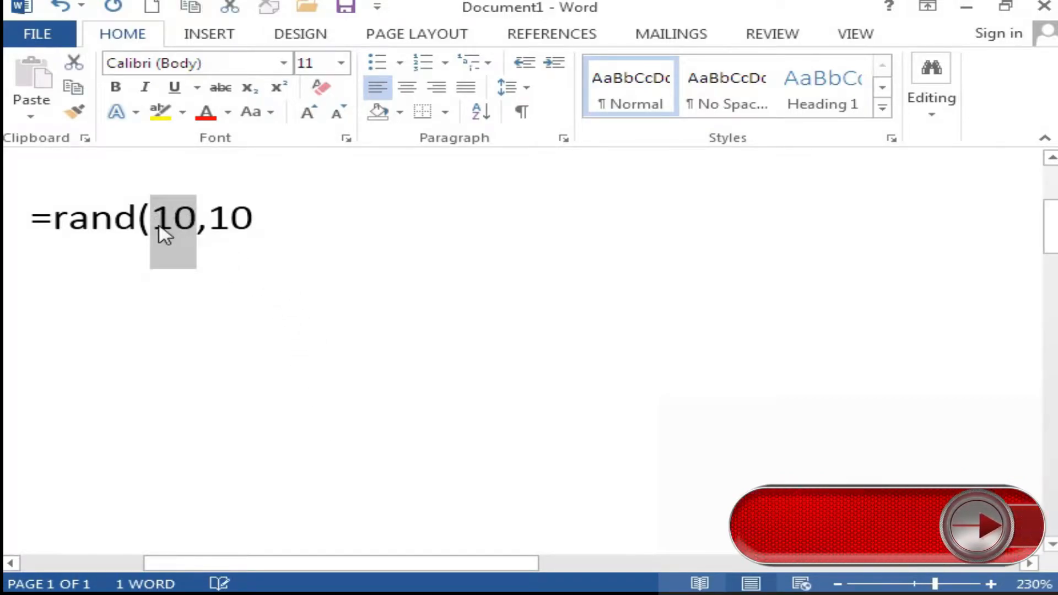
{"action": "left_click", "coordinate": [227, 225]}
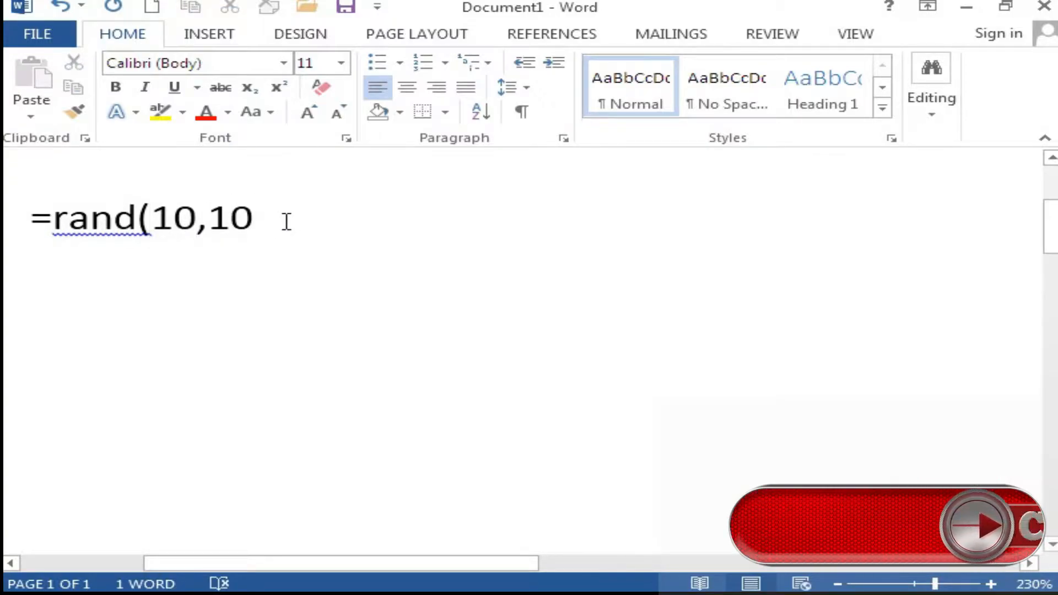
{"action": "type", "text": ")"}
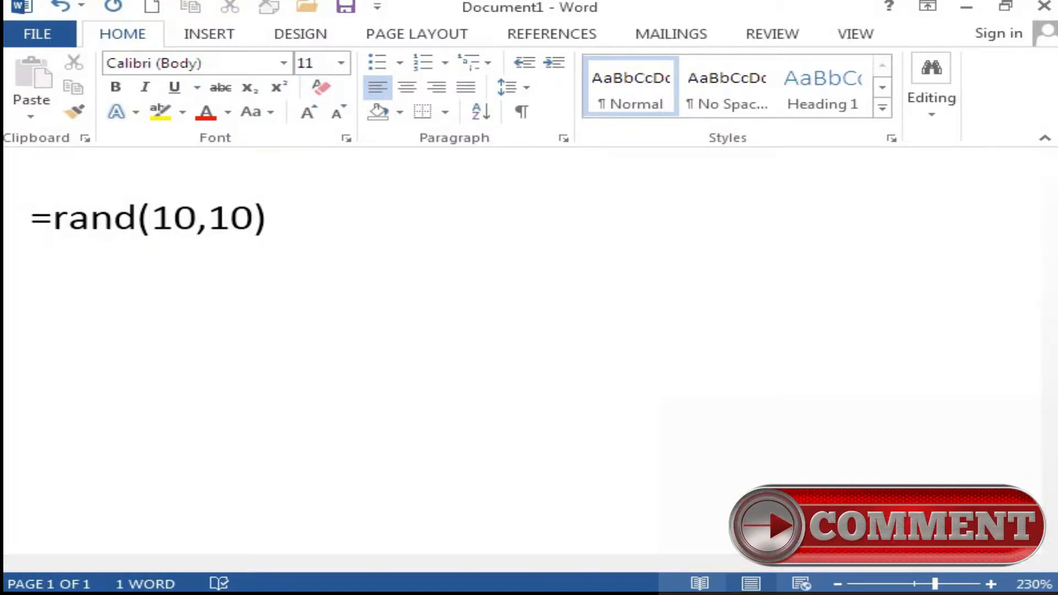
{"action": "key", "text": "Return"}
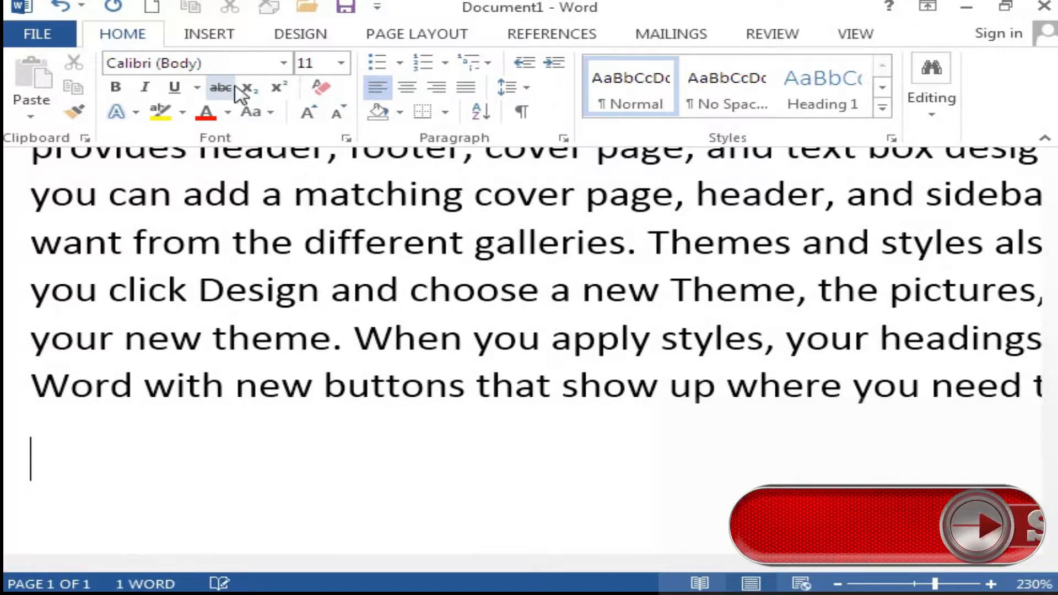
Reduce the document zoom to 160% to view the beginning of the generated text.
{"action": "scroll", "coordinate": [222, 330], "scroll_direction": "up", "scroll_amount": 4}
{"action": "scroll", "coordinate": [222, 329], "scroll_direction": "up", "scroll_amount": 10}
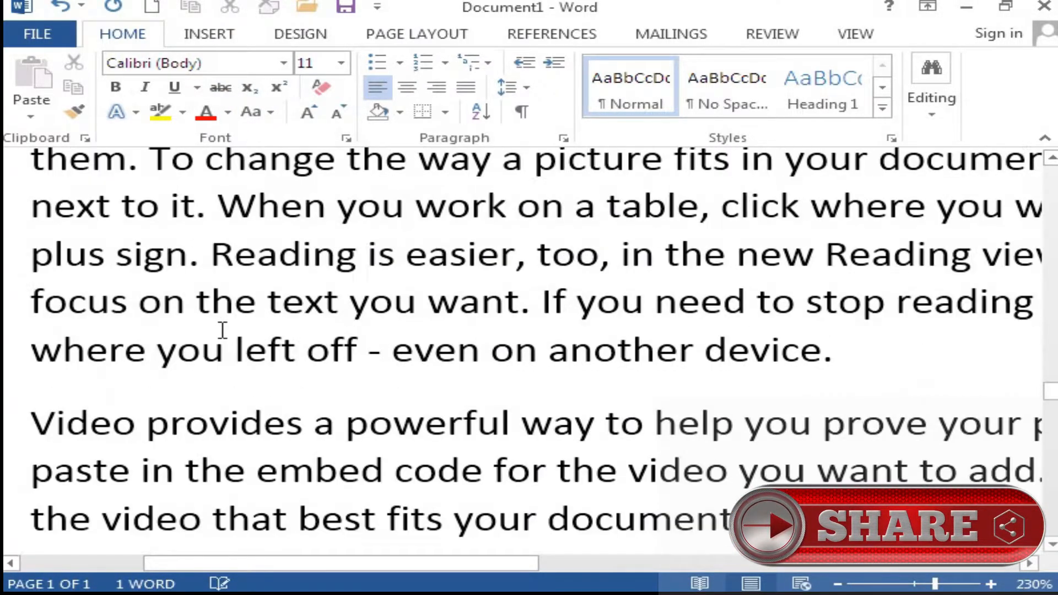
{"action": "scroll", "coordinate": [222, 329], "scroll_direction": "up", "scroll_amount": 6}
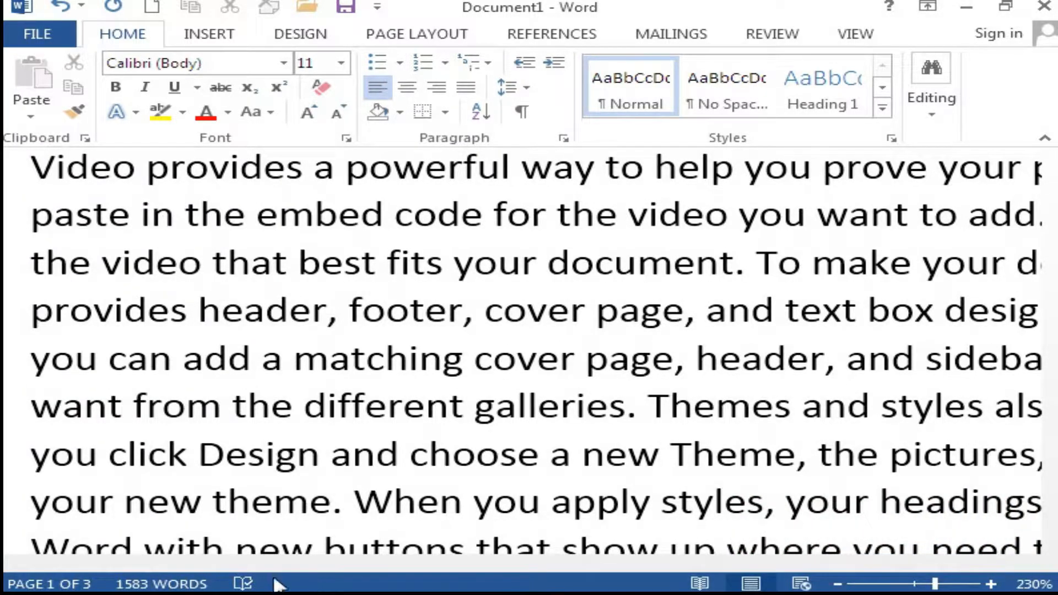
{"action": "left_click", "coordinate": [836, 585]}
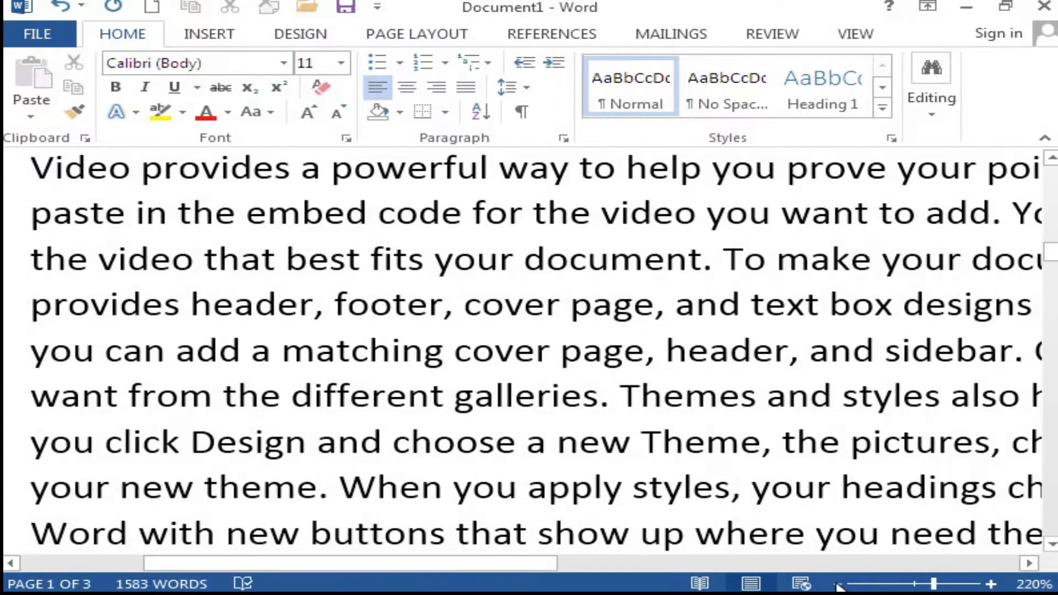
{"action": "left_click", "coordinate": [835, 585]}
{"action": "left_click", "coordinate": [835, 585]}
{"action": "left_click", "coordinate": [836, 585]}
{"action": "left_click", "coordinate": [836, 585]}
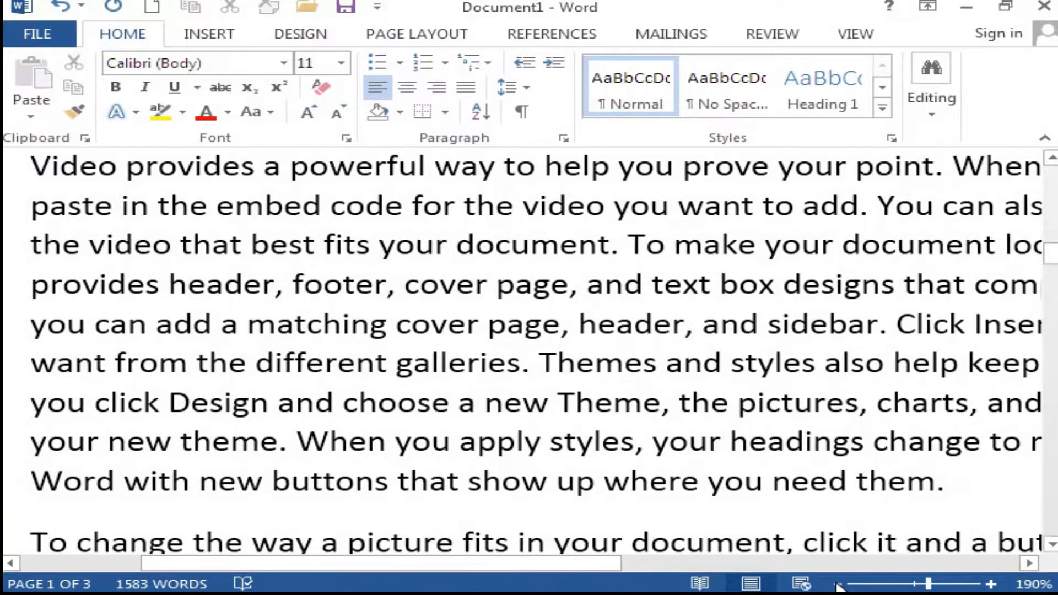
{"action": "left_click", "coordinate": [835, 585]}
{"action": "left_click", "coordinate": [835, 585]}
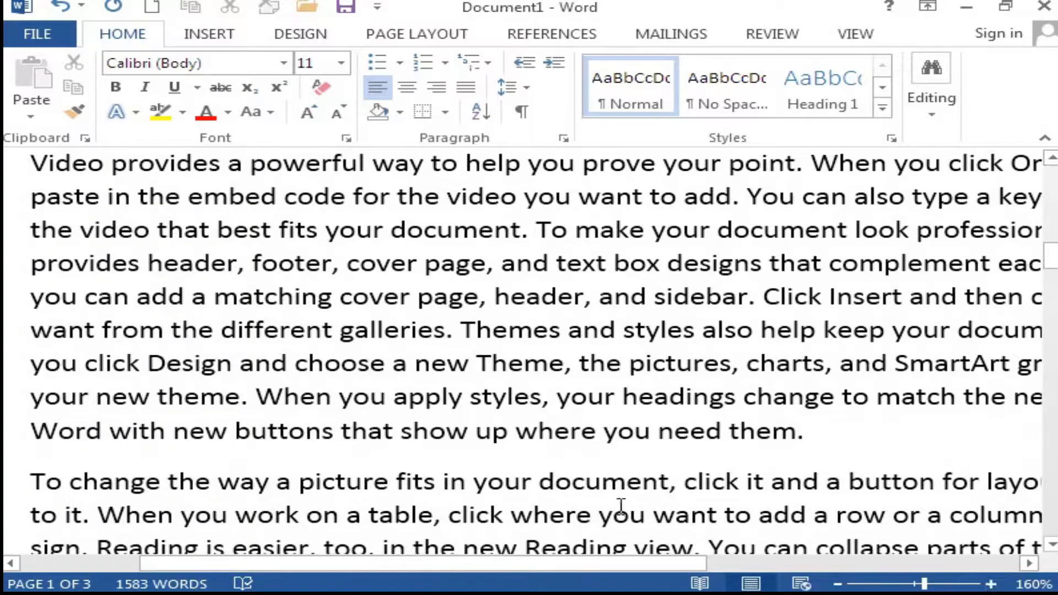
Set the first paragraph's font to Freestyle Script at size 12.
{"action": "scroll", "coordinate": [206, 427], "scroll_direction": "up", "scroll_amount": 2}
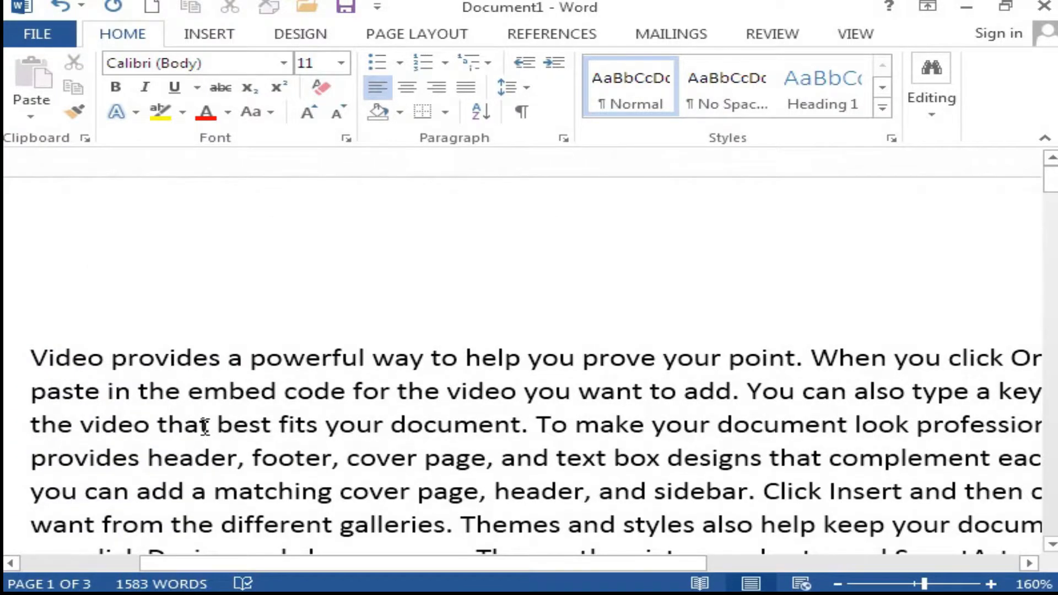
{"action": "scroll", "coordinate": [204, 426], "scroll_direction": "down", "scroll_amount": 2}
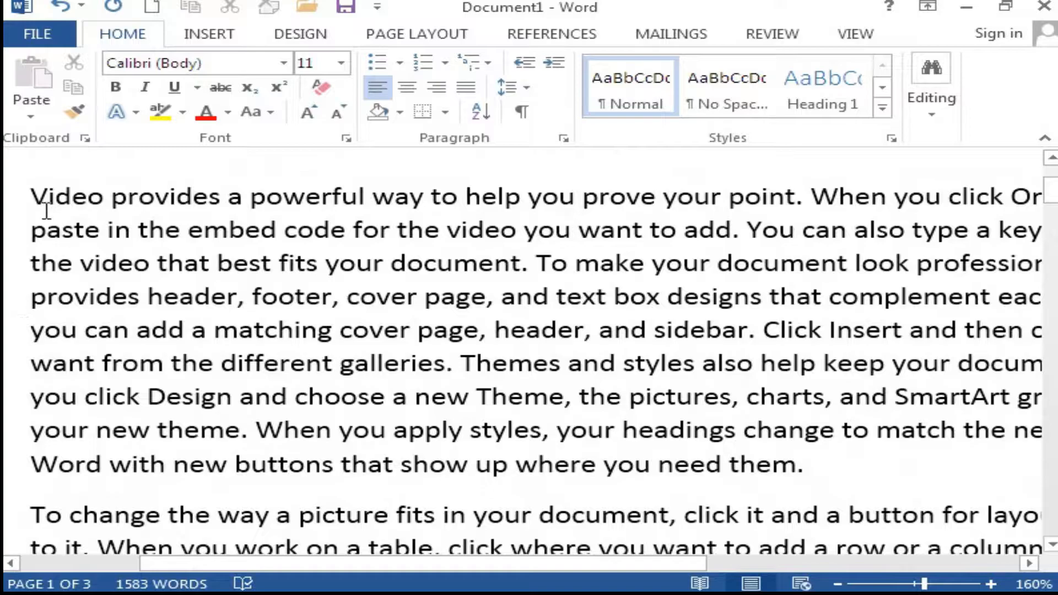
{"action": "left_click_drag", "start_coordinate": [30, 199], "coordinate": [826, 456]}
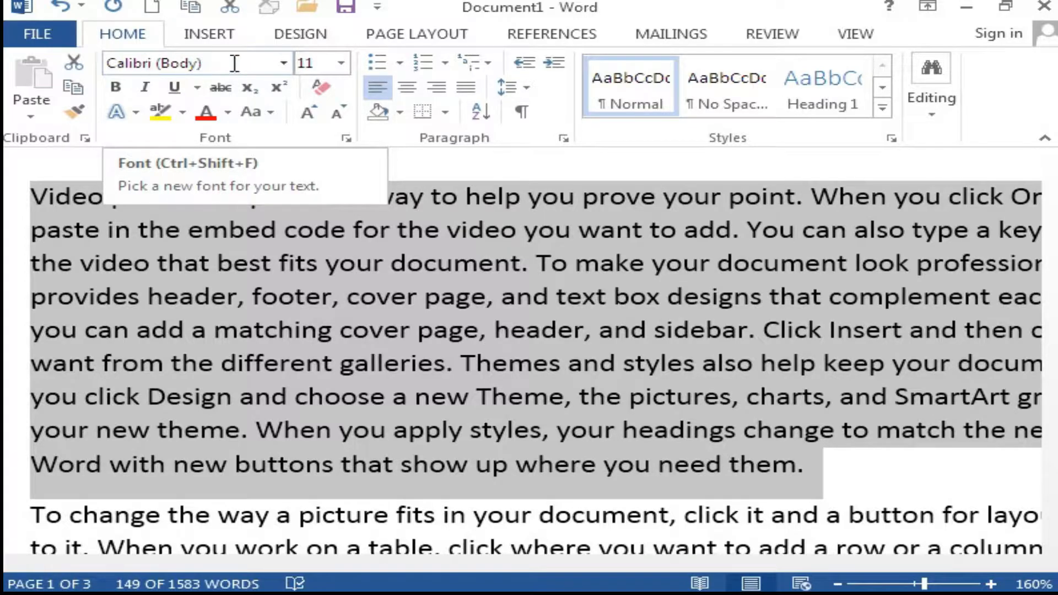
{"action": "left_click", "coordinate": [284, 63]}
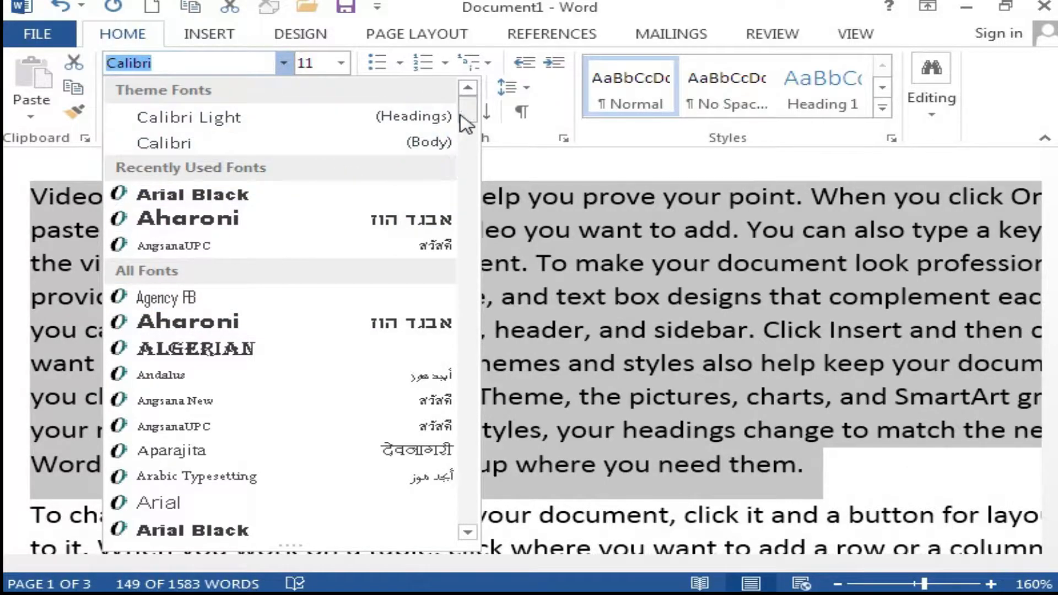
{"action": "left_click_drag", "start_coordinate": [467, 119], "coordinate": [492, 257]}
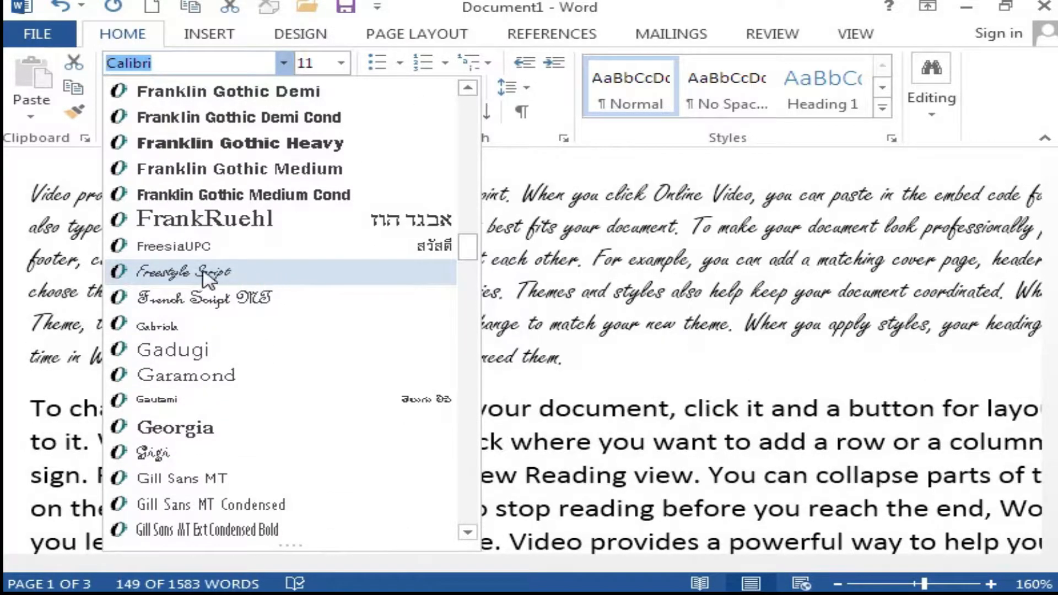
{"action": "left_click", "coordinate": [187, 275]}
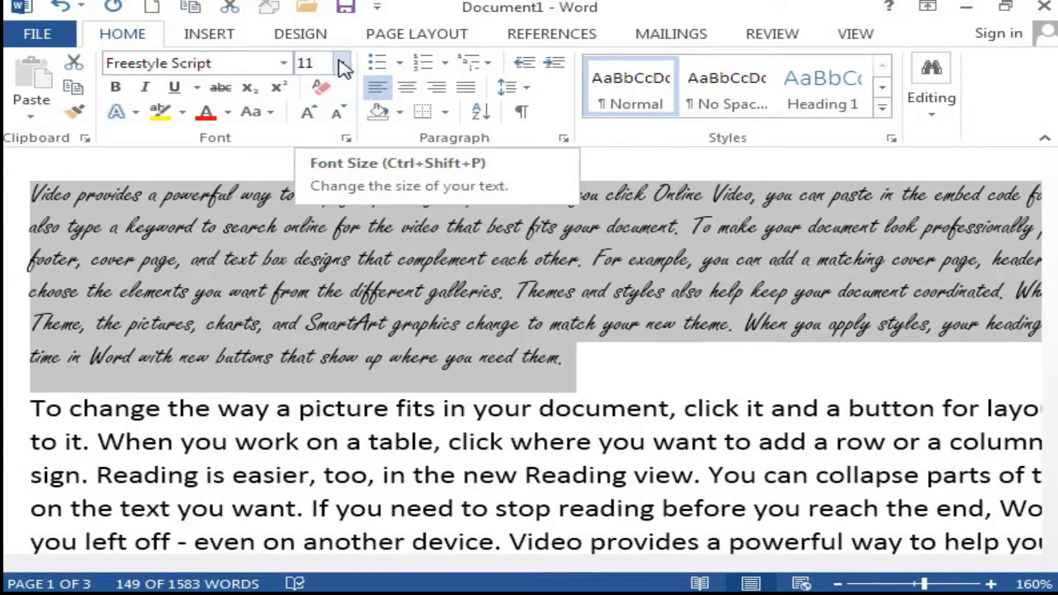
{"action": "left_click", "coordinate": [342, 68]}
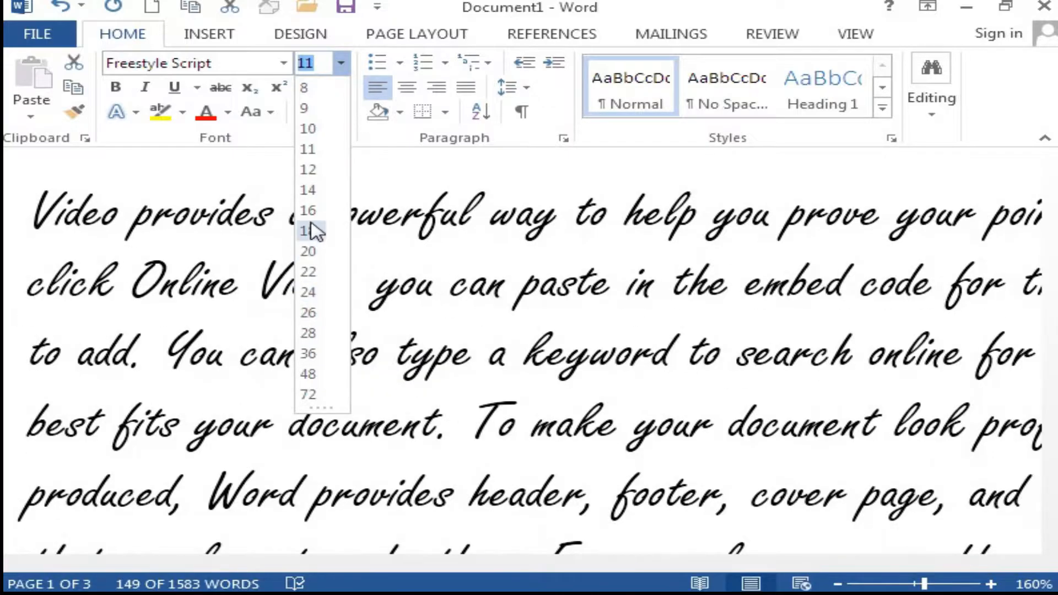
{"action": "left_click", "coordinate": [308, 170]}
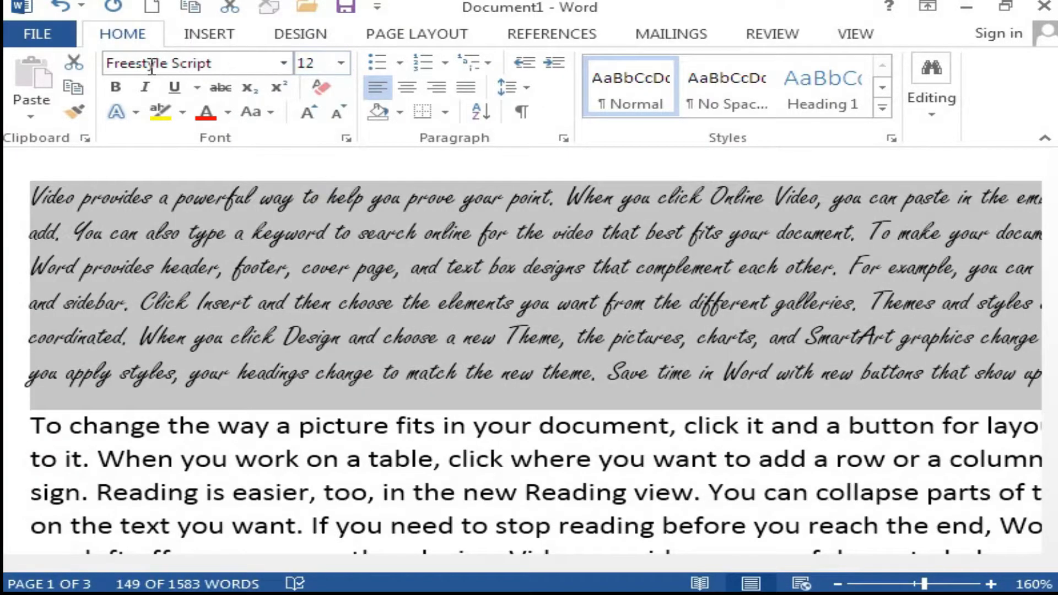
Apply bold, italic and underline formatting to the first paragraph.
{"action": "left_click", "coordinate": [115, 92]}
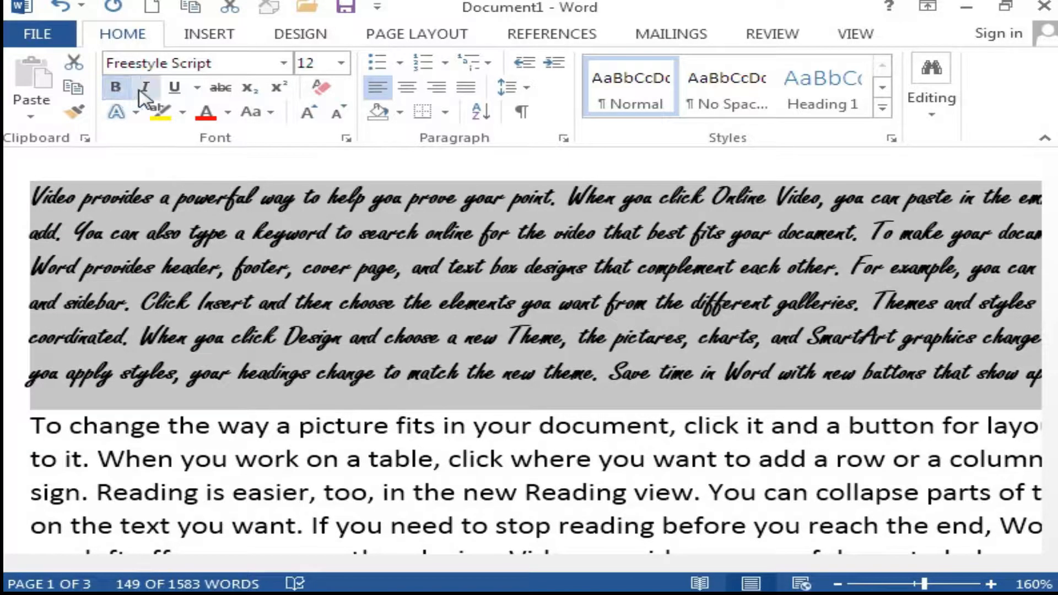
{"action": "left_click", "coordinate": [144, 95]}
{"action": "left_click", "coordinate": [175, 90]}
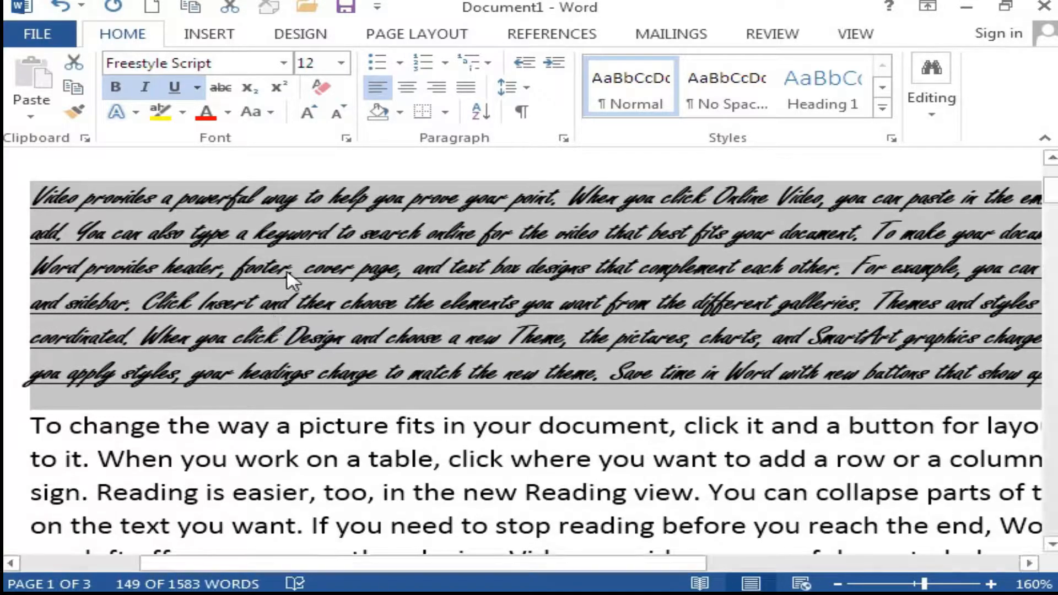
Remove the underline, italic and bold formatting from the first paragraph.
{"action": "left_click", "coordinate": [175, 89]}
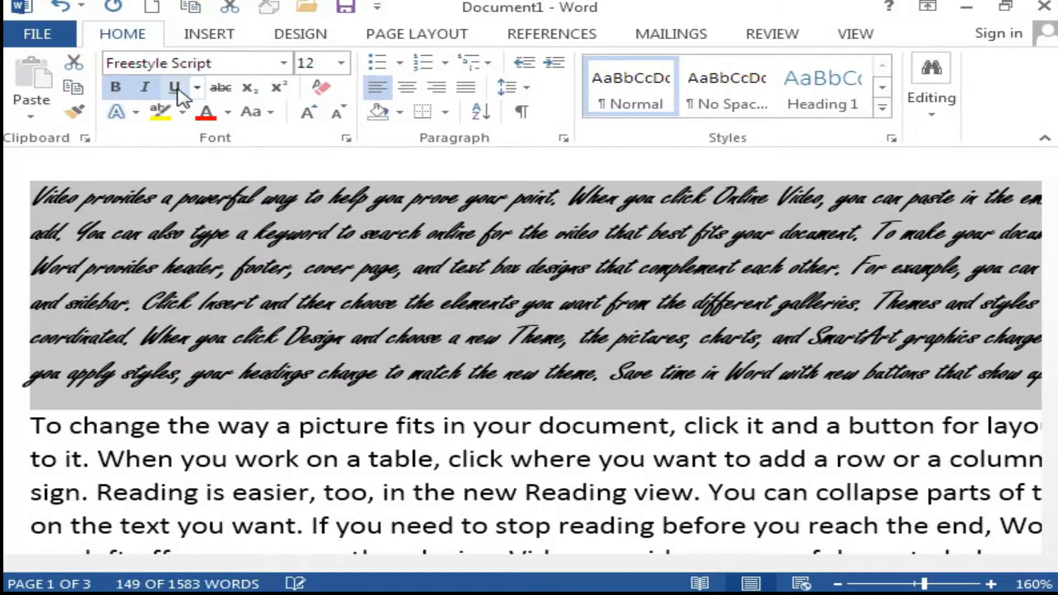
{"action": "left_click", "coordinate": [147, 91]}
{"action": "left_click", "coordinate": [117, 88]}
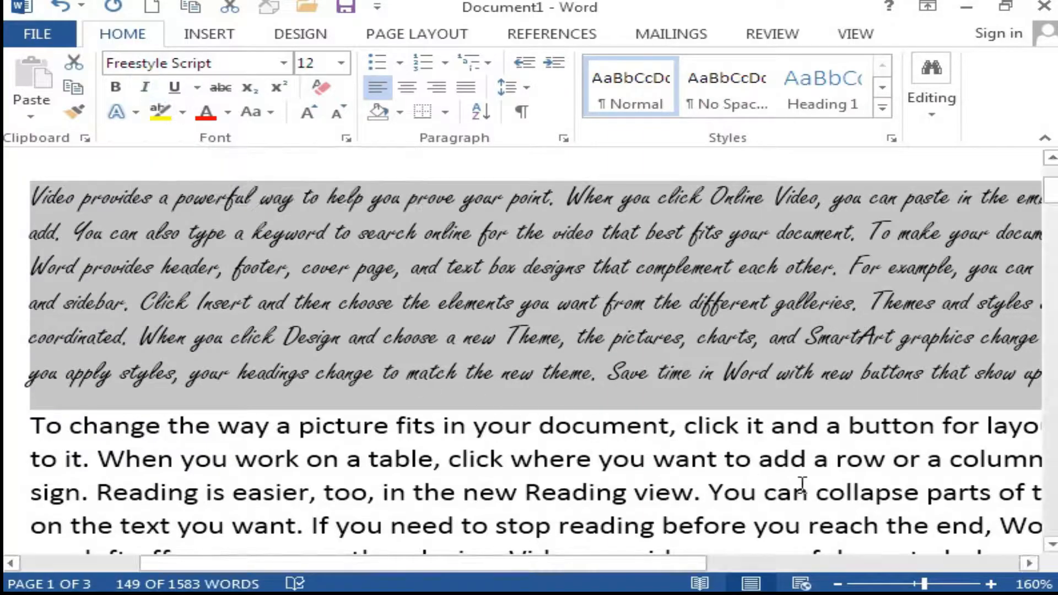
Apply strikethrough to the whole first paragraph.
{"action": "left_click", "coordinate": [992, 585]}
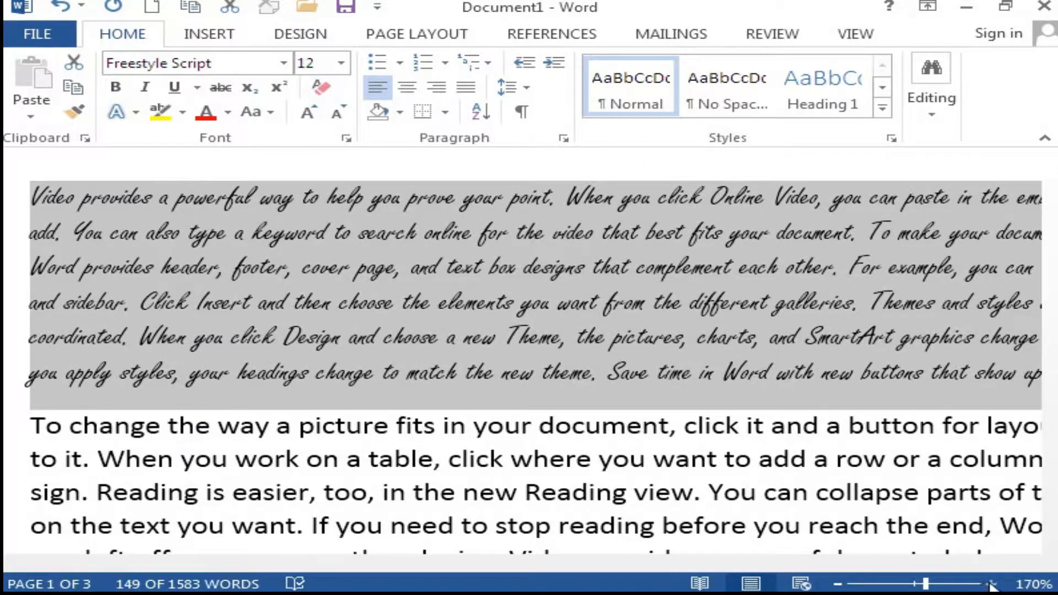
{"action": "left_click", "coordinate": [991, 584]}
{"action": "left_click", "coordinate": [991, 585]}
{"action": "left_click", "coordinate": [991, 584]}
{"action": "left_click", "coordinate": [991, 584]}
{"action": "left_click", "coordinate": [991, 584]}
{"action": "left_click", "coordinate": [991, 584]}
{"action": "left_click", "coordinate": [992, 584]}
{"action": "left_click", "coordinate": [991, 584]}
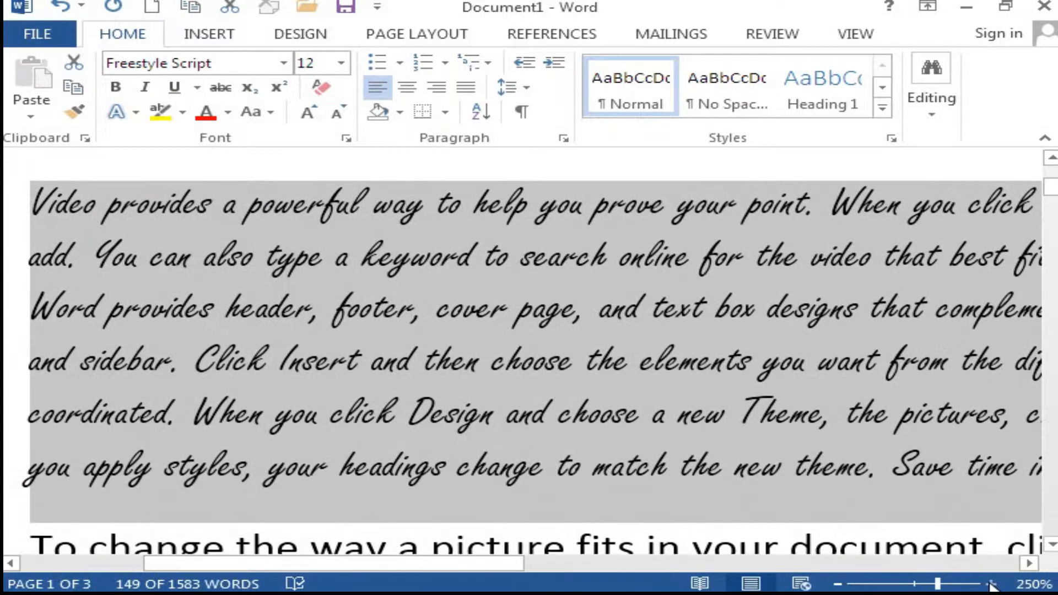
{"action": "left_click", "coordinate": [992, 584]}
{"action": "left_click", "coordinate": [992, 585]}
{"action": "left_click", "coordinate": [991, 584]}
{"action": "left_click", "coordinate": [992, 584]}
{"action": "left_click", "coordinate": [992, 584]}
{"action": "left_click", "coordinate": [992, 585]}
{"action": "left_click", "coordinate": [992, 584]}
{"action": "left_click", "coordinate": [991, 585]}
{"action": "left_click", "coordinate": [992, 584]}
{"action": "left_click", "coordinate": [992, 584]}
{"action": "left_click", "coordinate": [991, 584]}
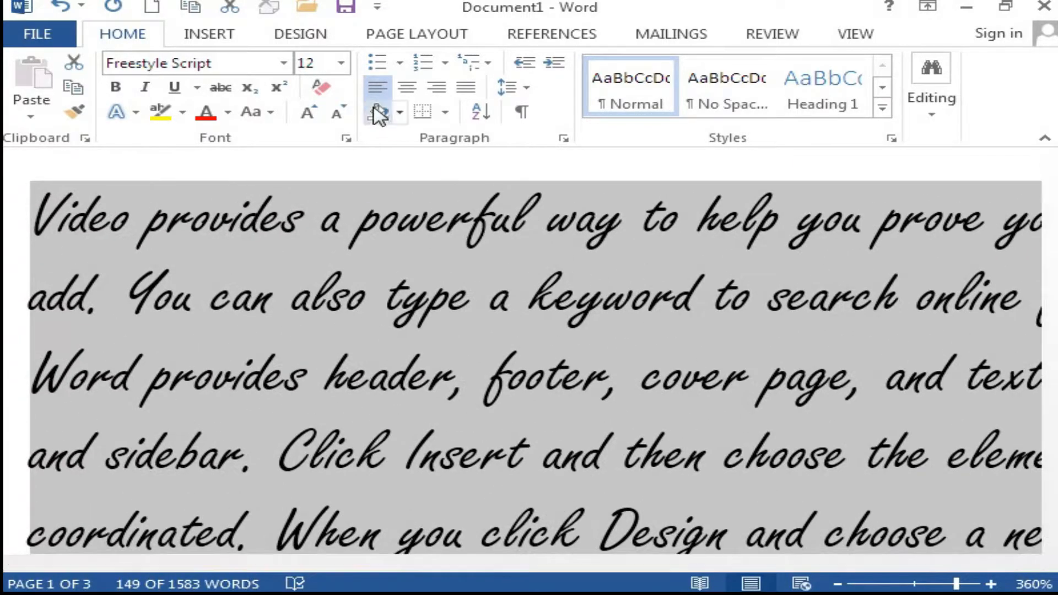
{"action": "left_click", "coordinate": [220, 87]}
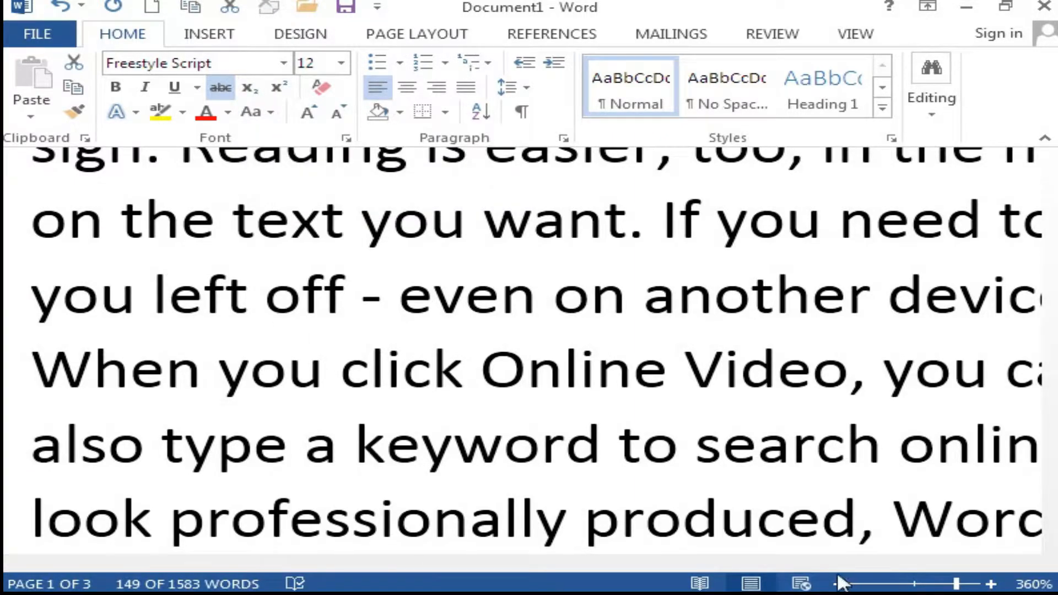
Enter the chemical formula H2SO4 on the empty line after the last paragraph of the document.
{"action": "scroll", "coordinate": [499, 413], "scroll_direction": "down", "scroll_amount": 6, "text": "ctrl"}
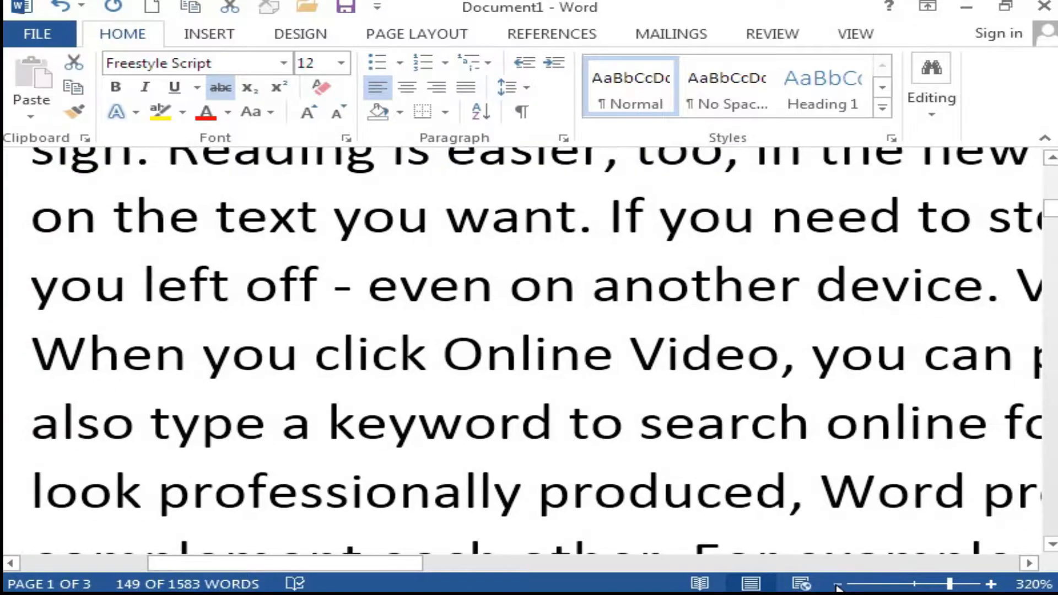
{"action": "scroll", "coordinate": [424, 378], "scroll_direction": "down", "scroll_amount": 10}
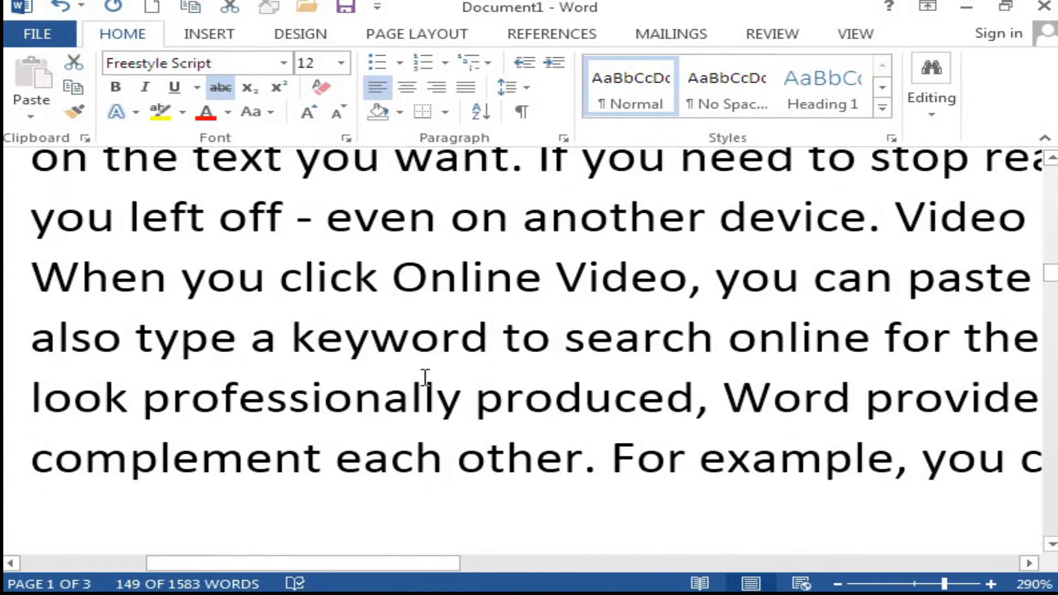
{"action": "scroll", "coordinate": [424, 378], "scroll_direction": "down", "scroll_amount": 8}
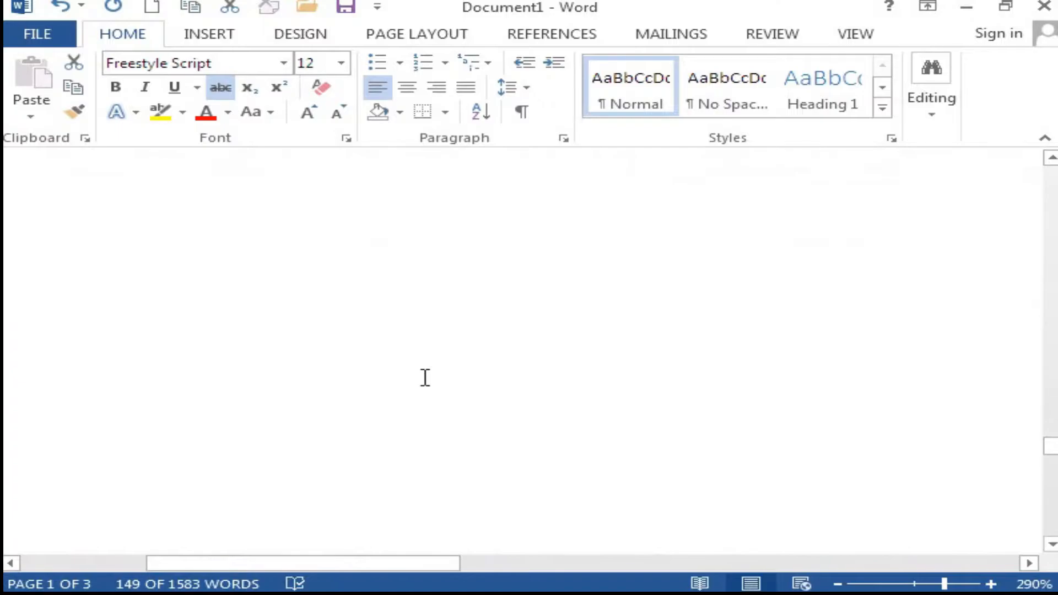
{"action": "scroll", "coordinate": [425, 378], "scroll_direction": "up", "scroll_amount": 3}
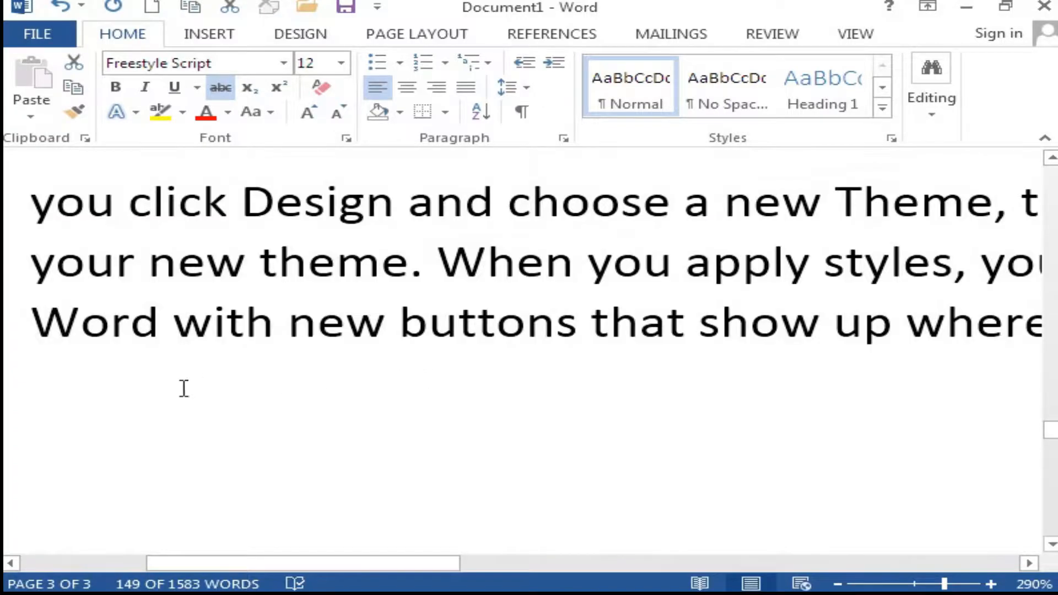
{"action": "left_click", "coordinate": [102, 413]}
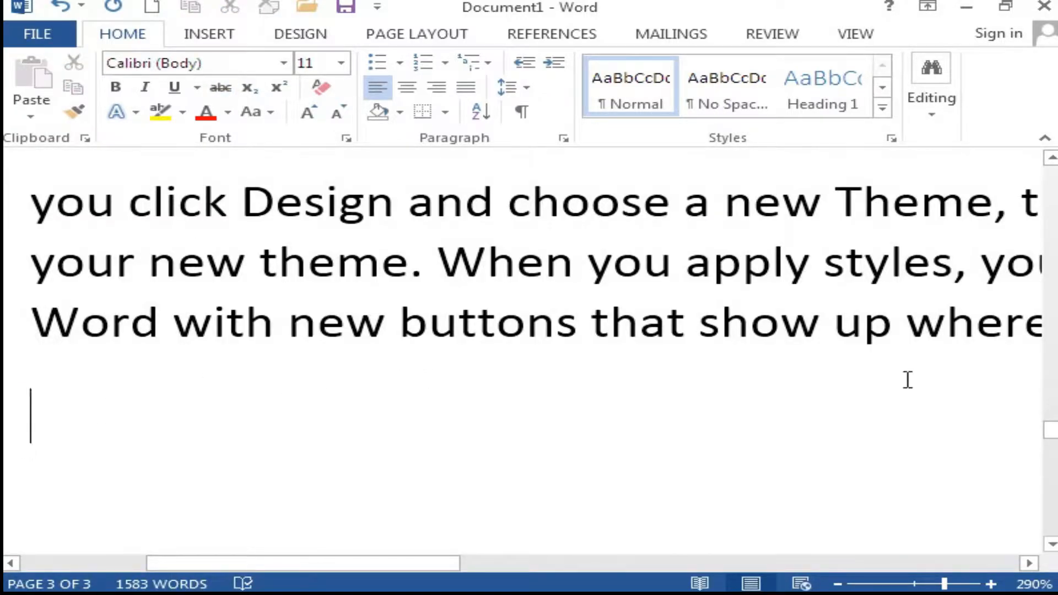
{"action": "type", "text": "h"}
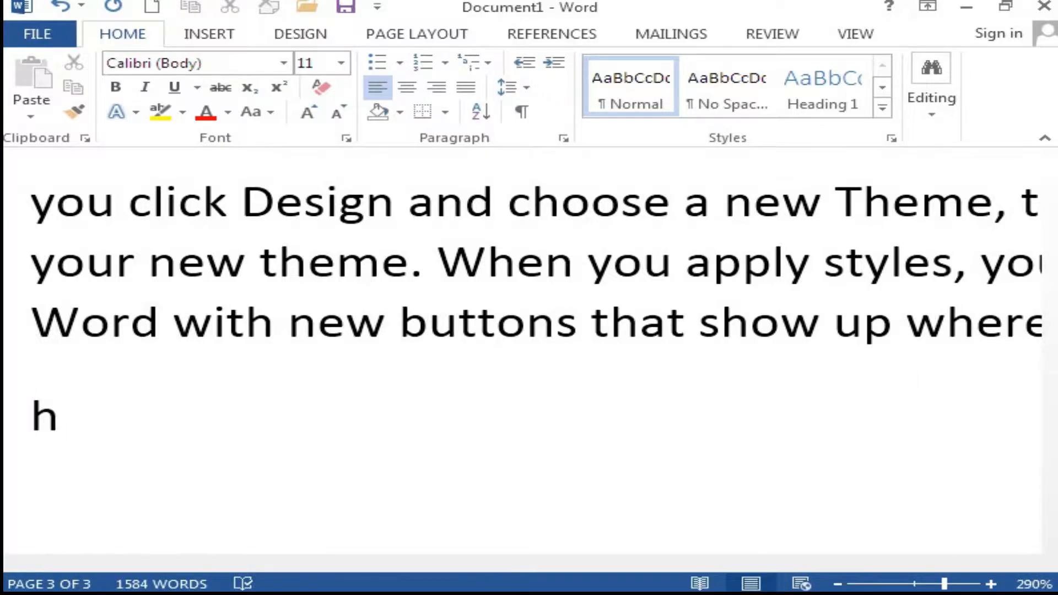
{"action": "key", "text": "BackSpace"}
{"action": "type", "text": "H2S"}
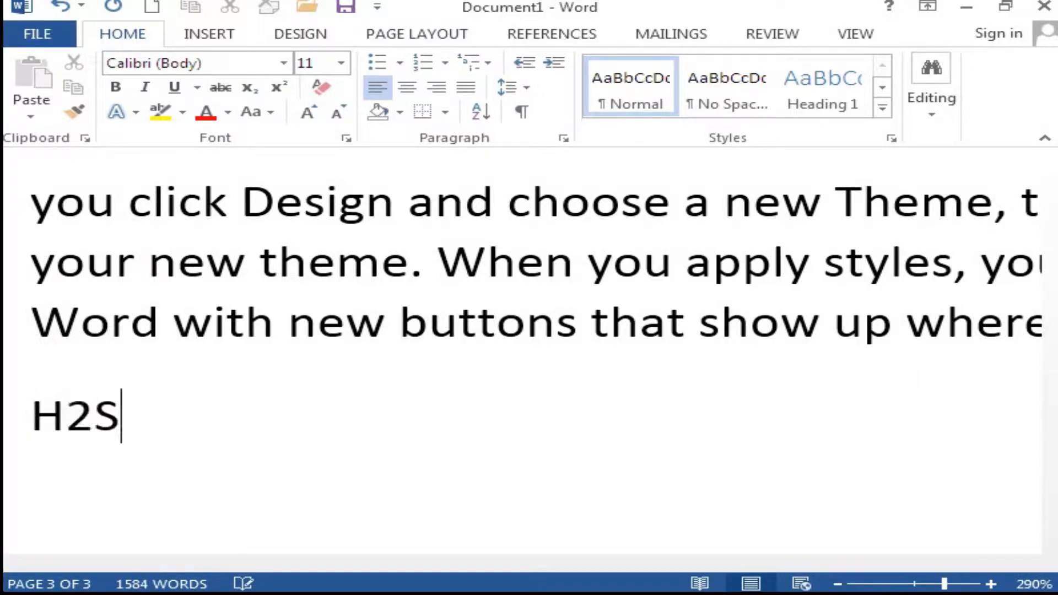
{"action": "type", "text": "O4"}
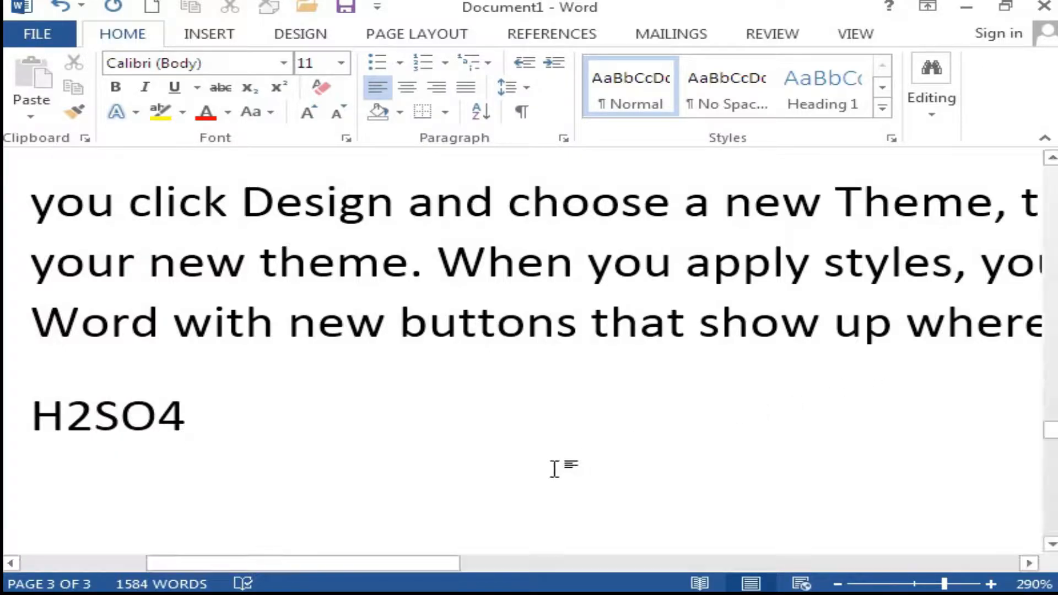
Format the 2 and the 4 in the H2SO4 formula as subscripts.
{"action": "left_click_drag", "start_coordinate": [80, 417], "coordinate": [89, 435]}
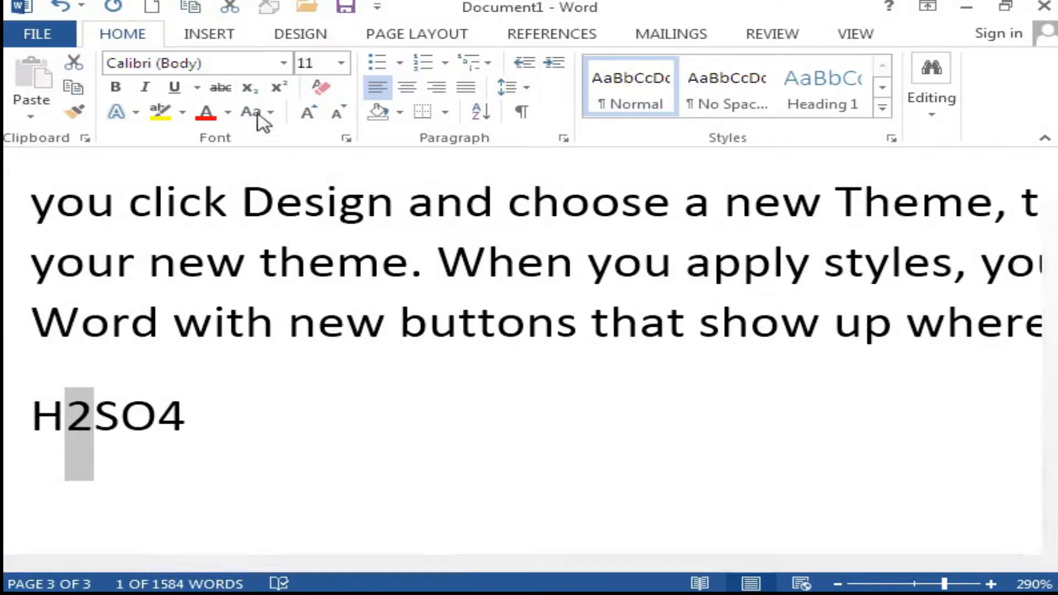
{"action": "left_click", "coordinate": [259, 90]}
{"action": "left_click_drag", "start_coordinate": [157, 414], "coordinate": [175, 418]}
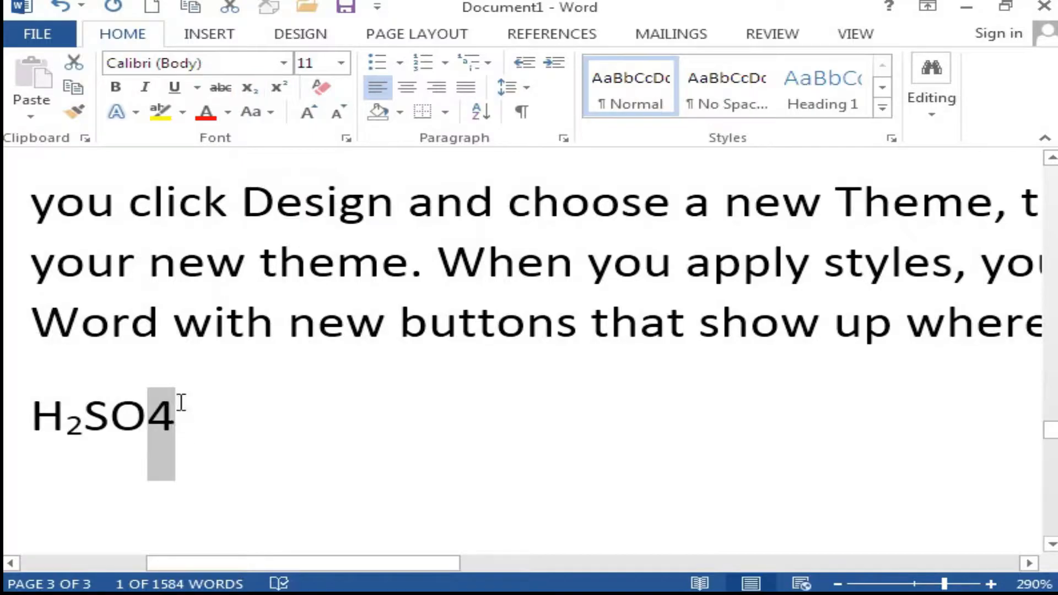
{"action": "left_click", "coordinate": [251, 92]}
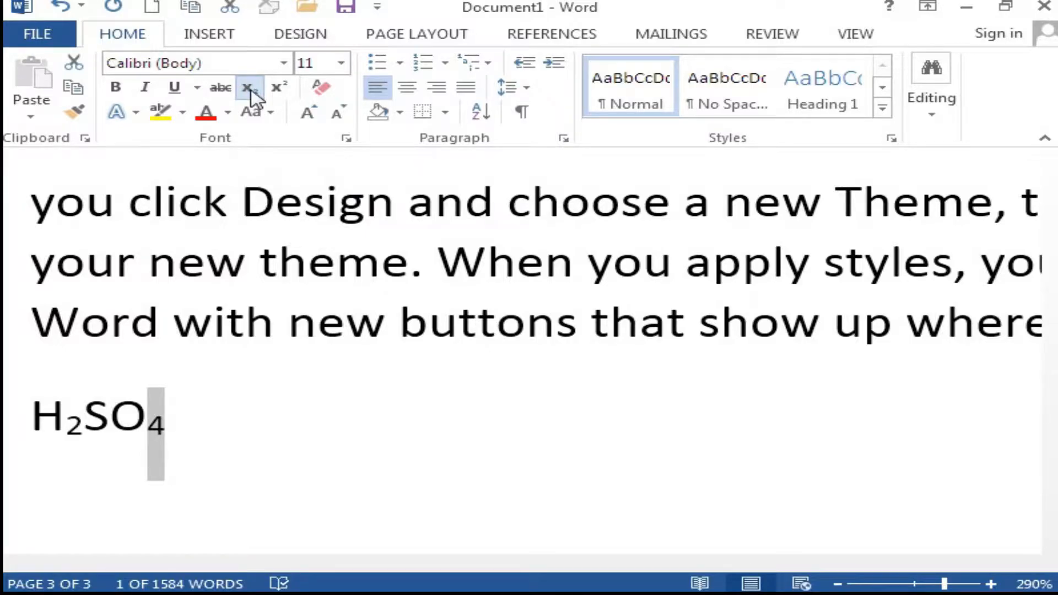
Enter the formula (a+b)2=a2+b2+2ab on a new line below the H2SO4 formula.
{"action": "left_click", "coordinate": [200, 431]}
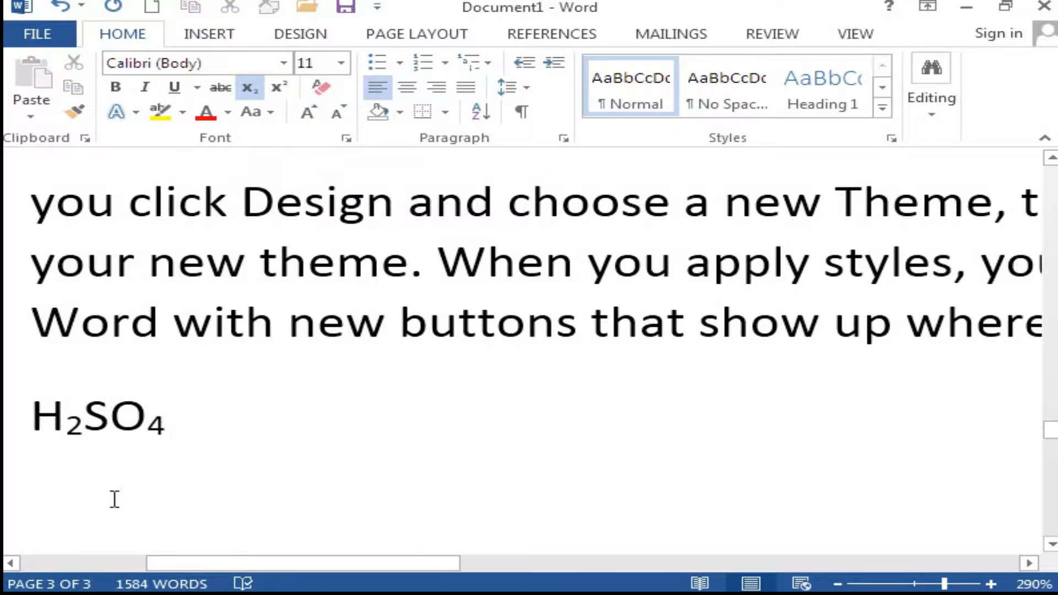
{"action": "key", "text": "Return"}
{"action": "scroll", "coordinate": [60, 515], "scroll_direction": "down", "scroll_amount": 2}
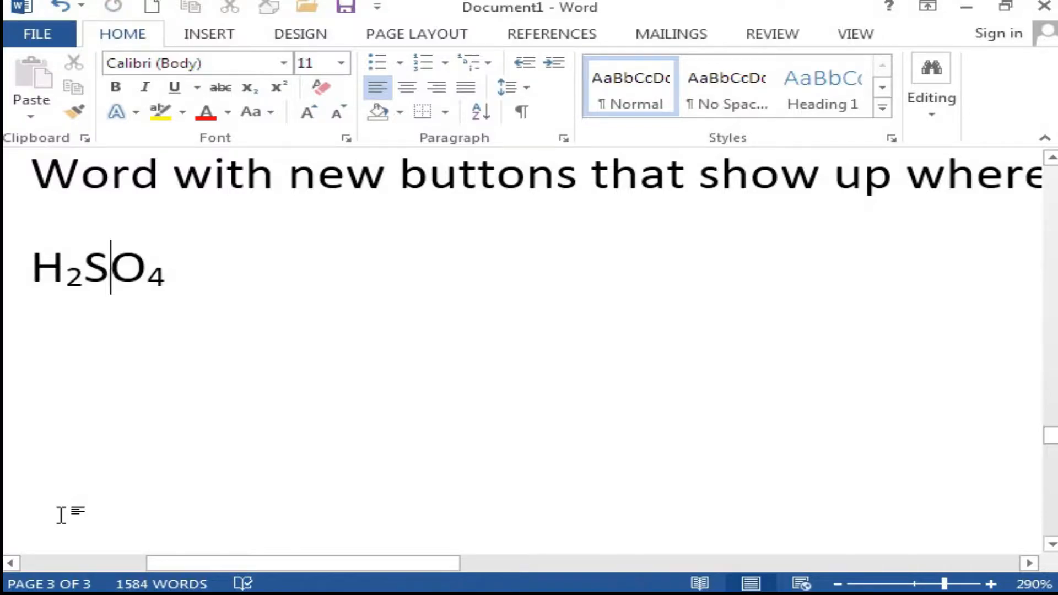
{"action": "key", "text": "Left"}
{"action": "key", "text": "Left"}
{"action": "key", "text": "Left"}
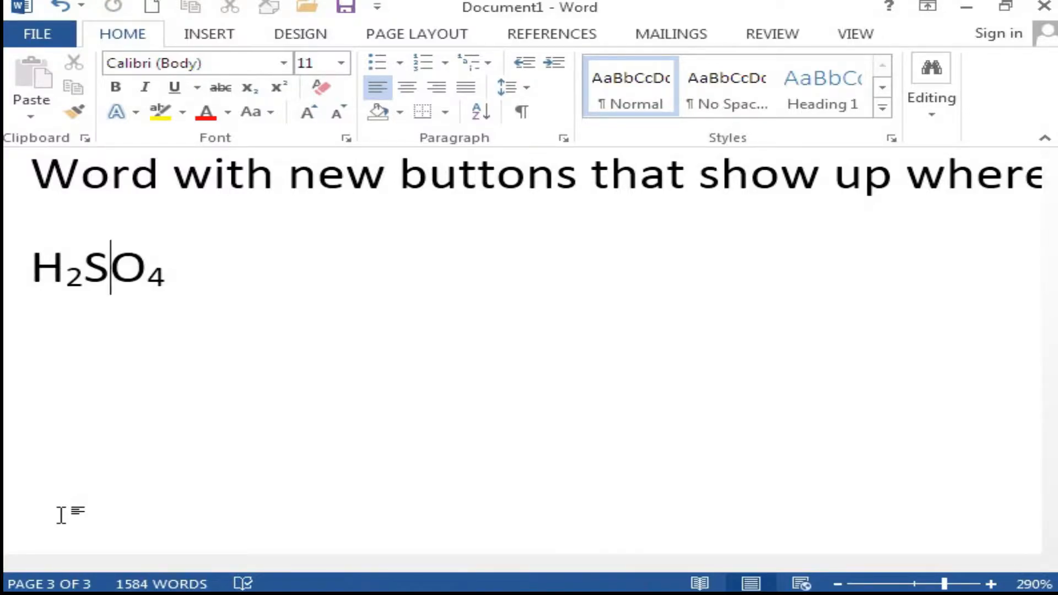
{"action": "key", "text": "Left"}
{"action": "key", "text": "Left"}
{"action": "left_click", "coordinate": [70, 348]}
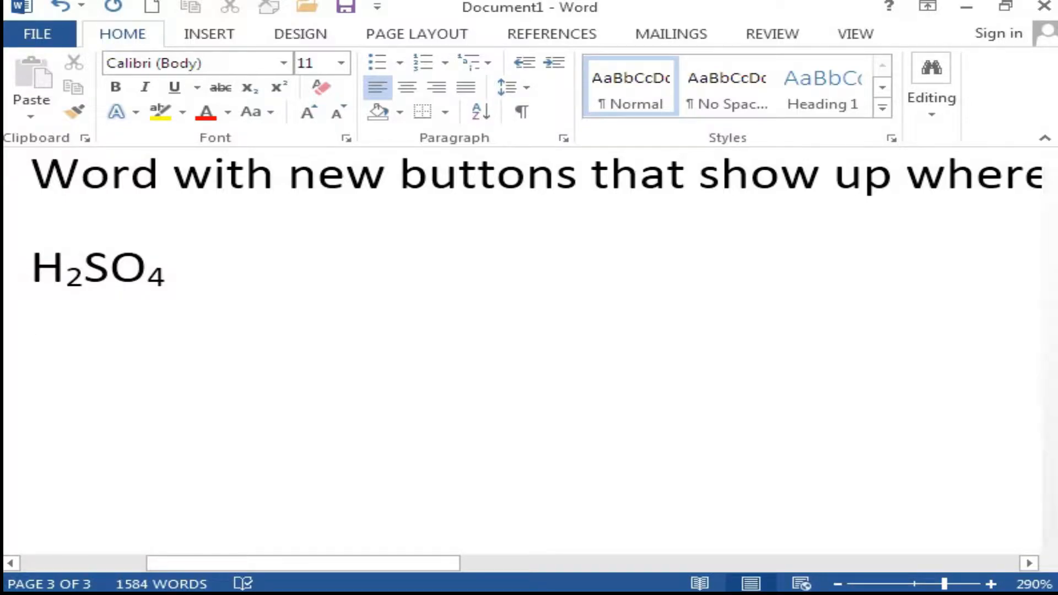
{"action": "type", "text": "(a"}
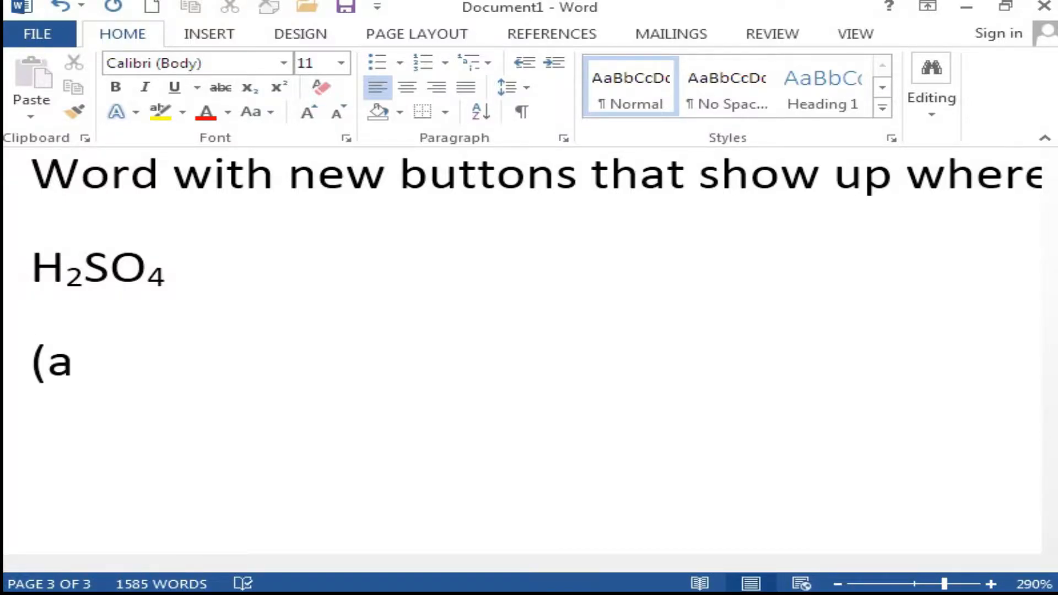
{"action": "type", "text": "+b"}
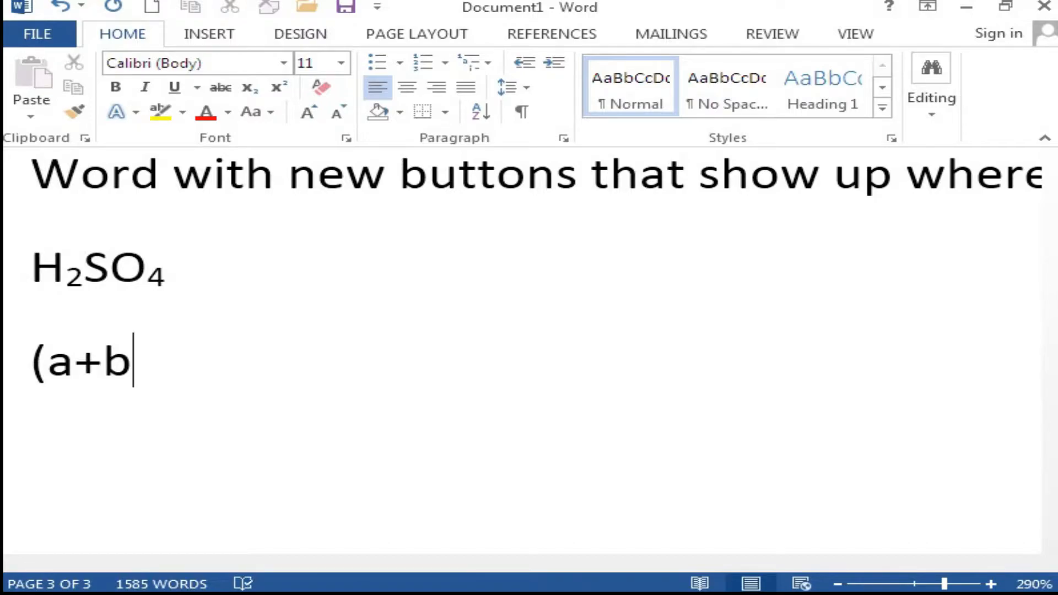
{"action": "type", "text": ")2"}
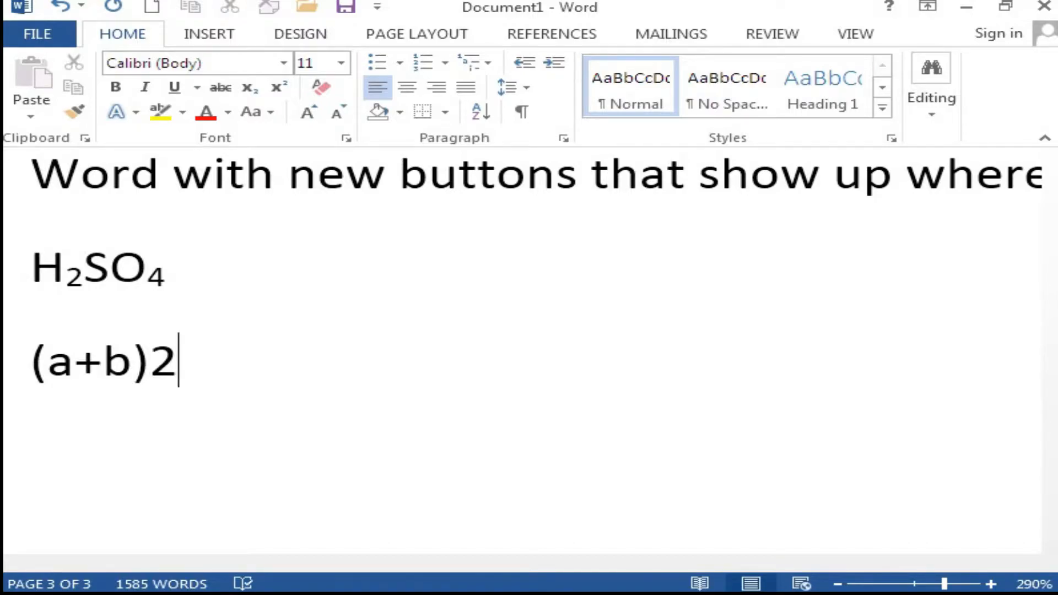
{"action": "type", "text": "=a2"}
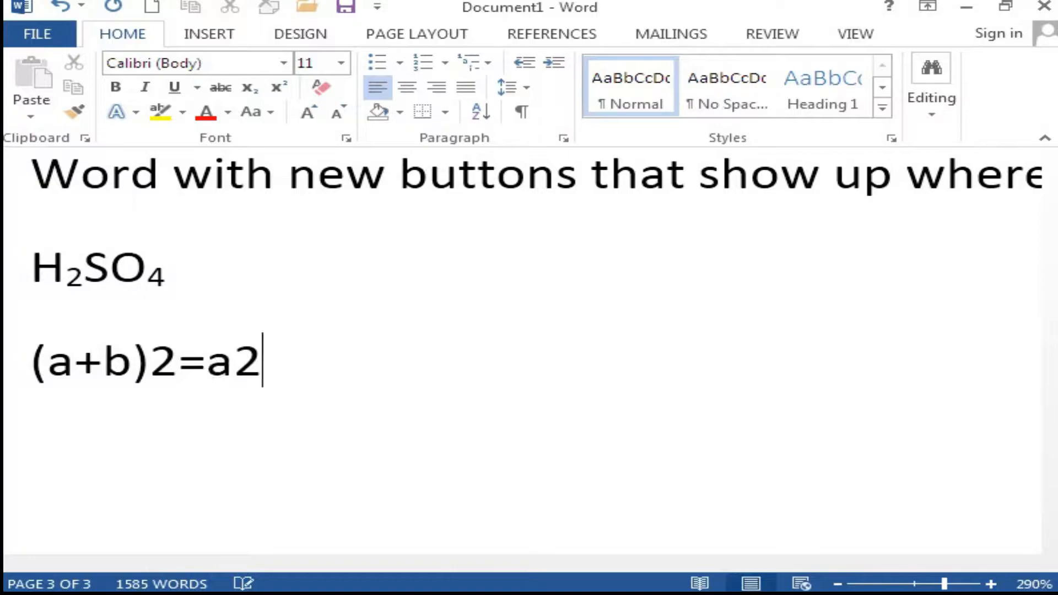
{"action": "type", "text": "+b2"}
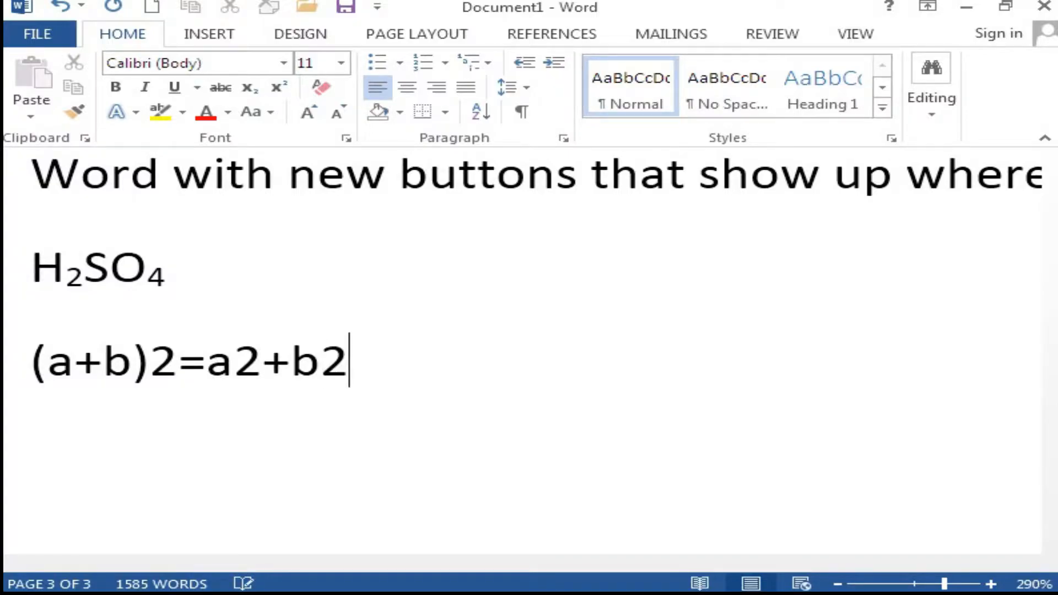
{"action": "type", "text": "+2"}
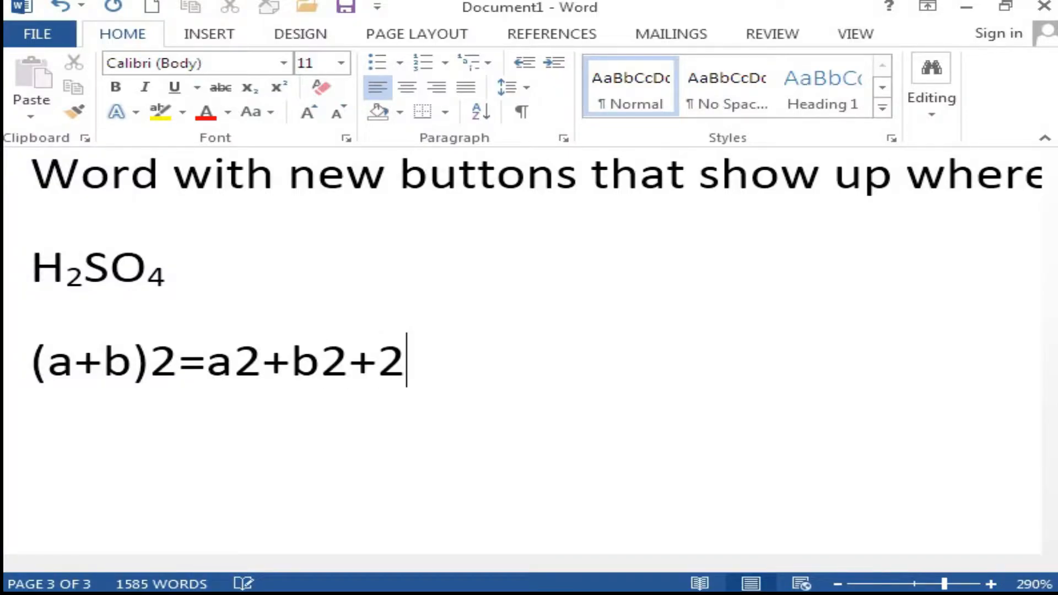
{"action": "type", "text": "ab"}
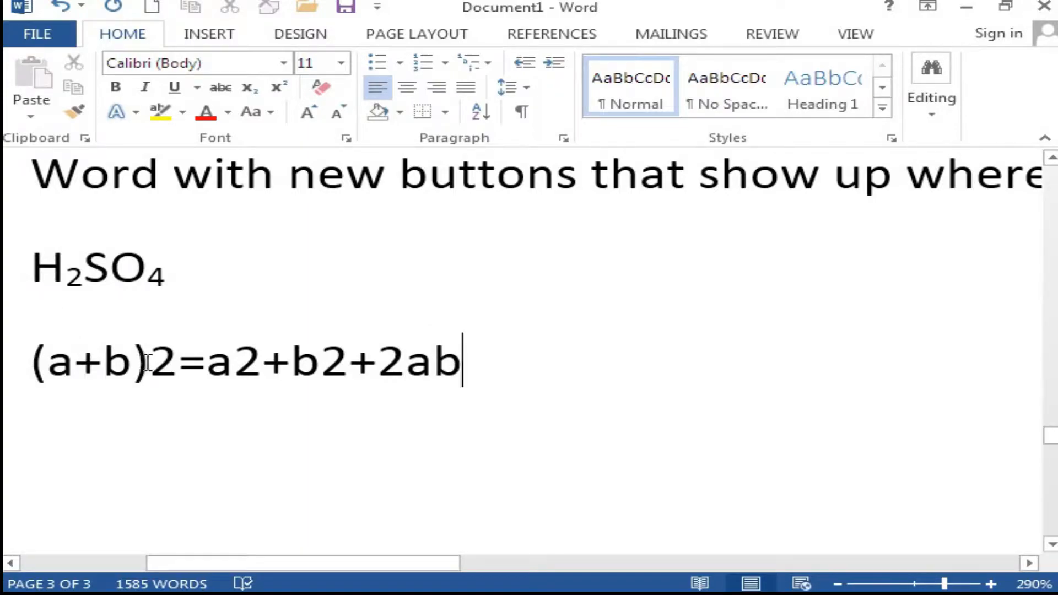
Format the exponent 2 after (a+b), after a and after b in the algebraic formula as superscripts.
{"action": "left_click_drag", "start_coordinate": [148, 362], "coordinate": [171, 368]}
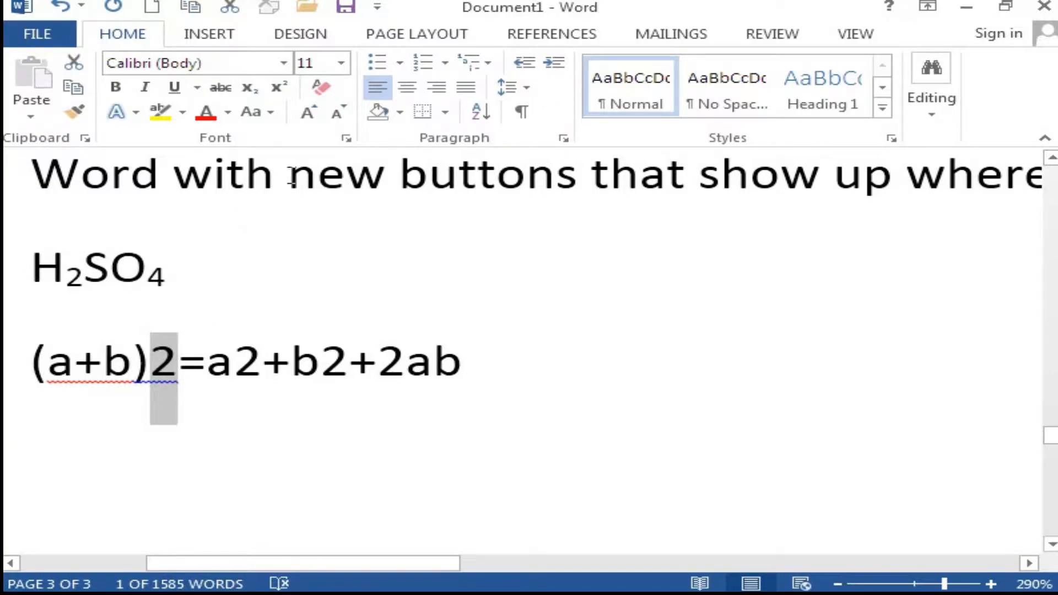
{"action": "left_click", "coordinate": [286, 94]}
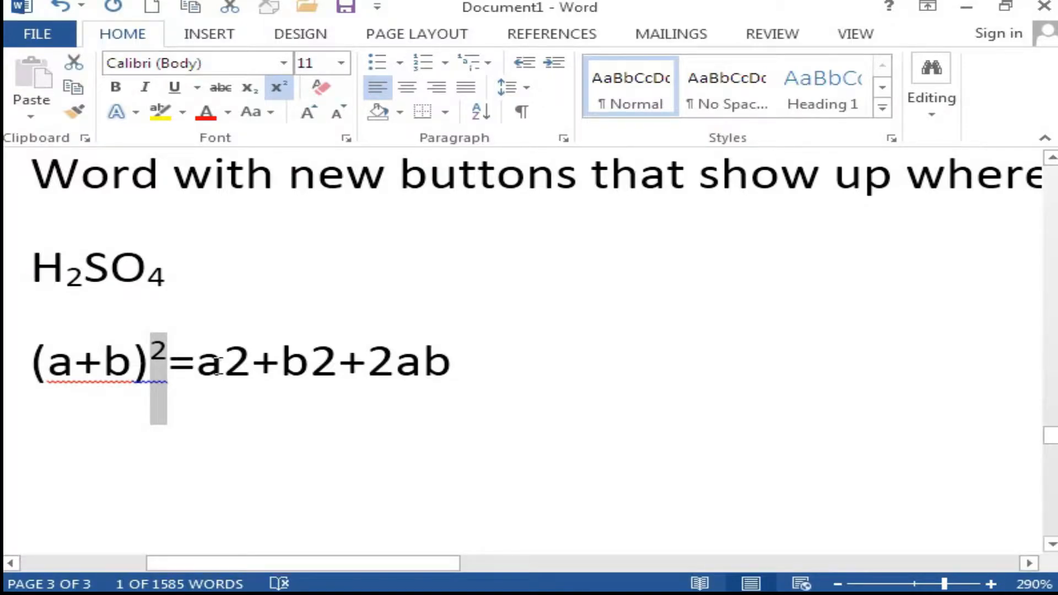
{"action": "left_click_drag", "start_coordinate": [229, 363], "coordinate": [251, 364]}
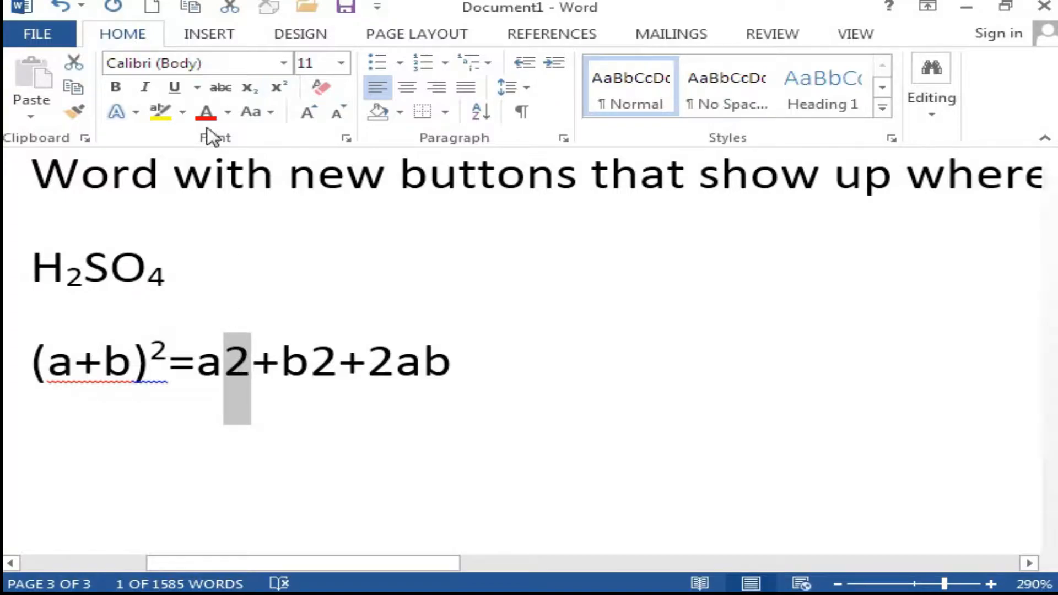
{"action": "left_click", "coordinate": [279, 91]}
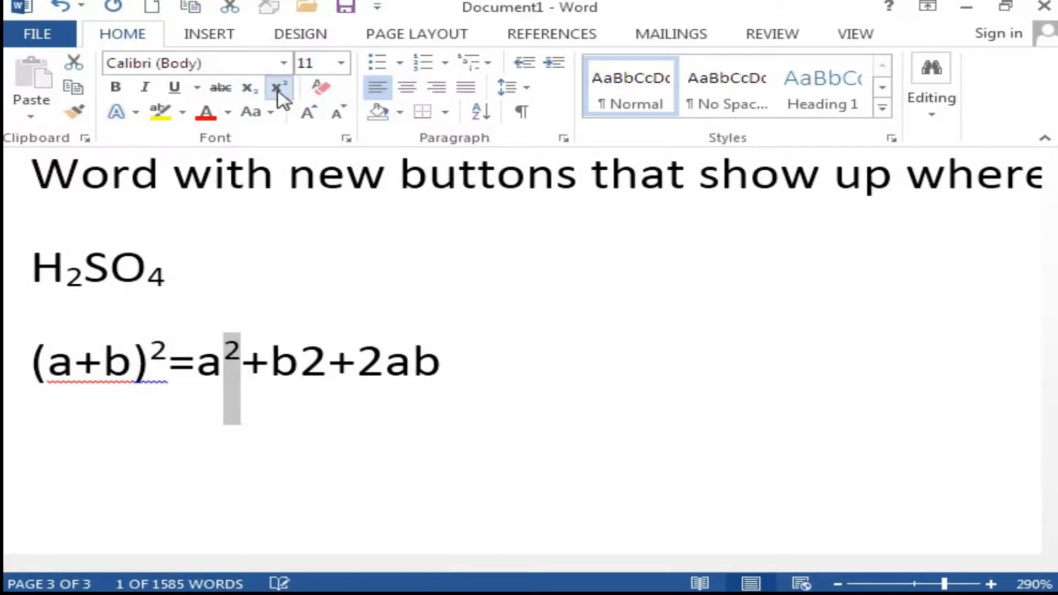
{"action": "left_click_drag", "start_coordinate": [301, 369], "coordinate": [327, 370]}
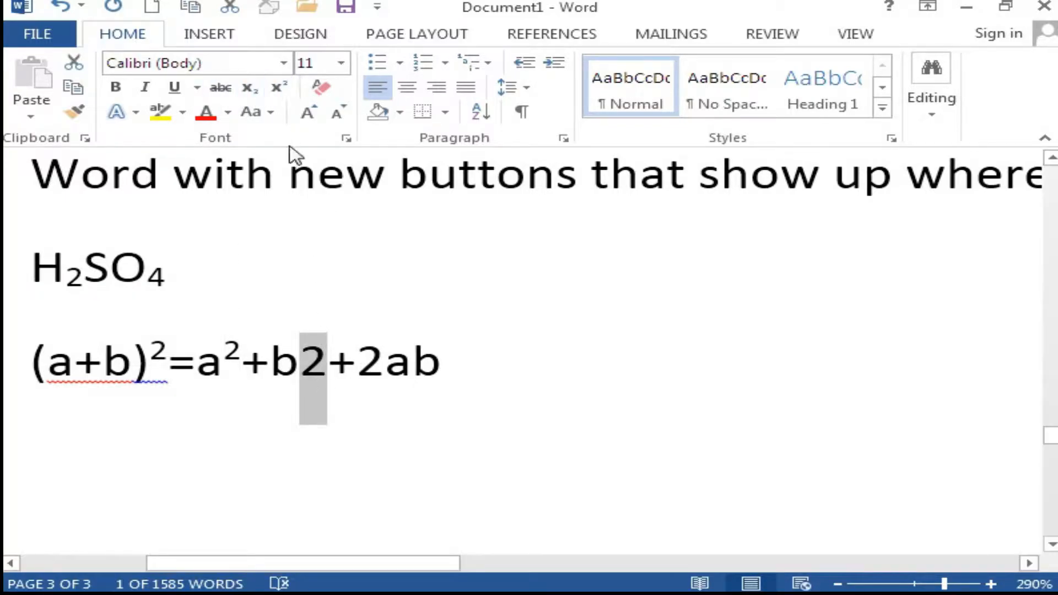
{"action": "left_click", "coordinate": [278, 91]}
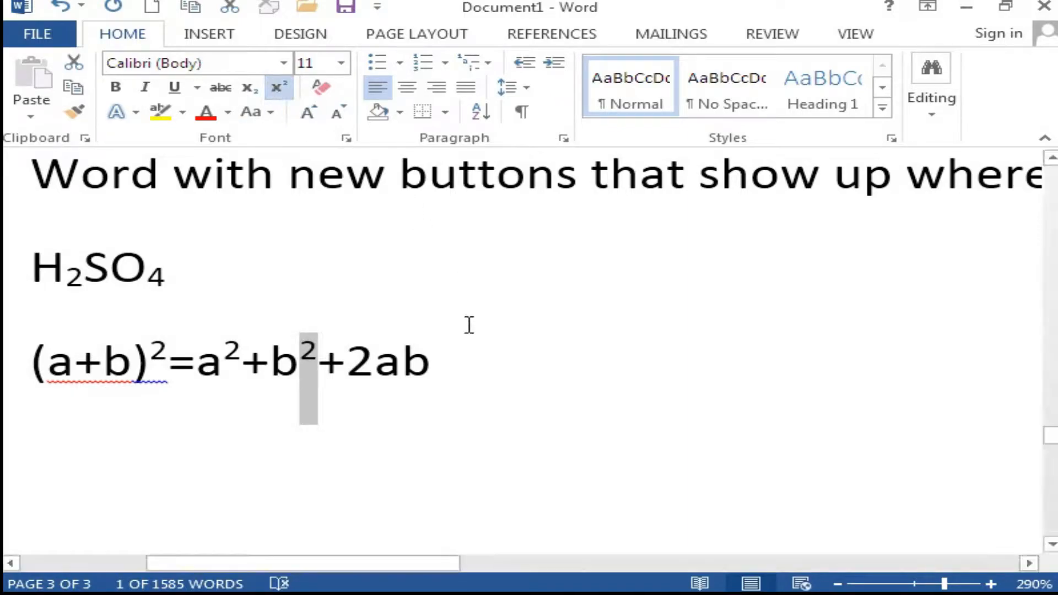
{"action": "left_click", "coordinate": [466, 351]}
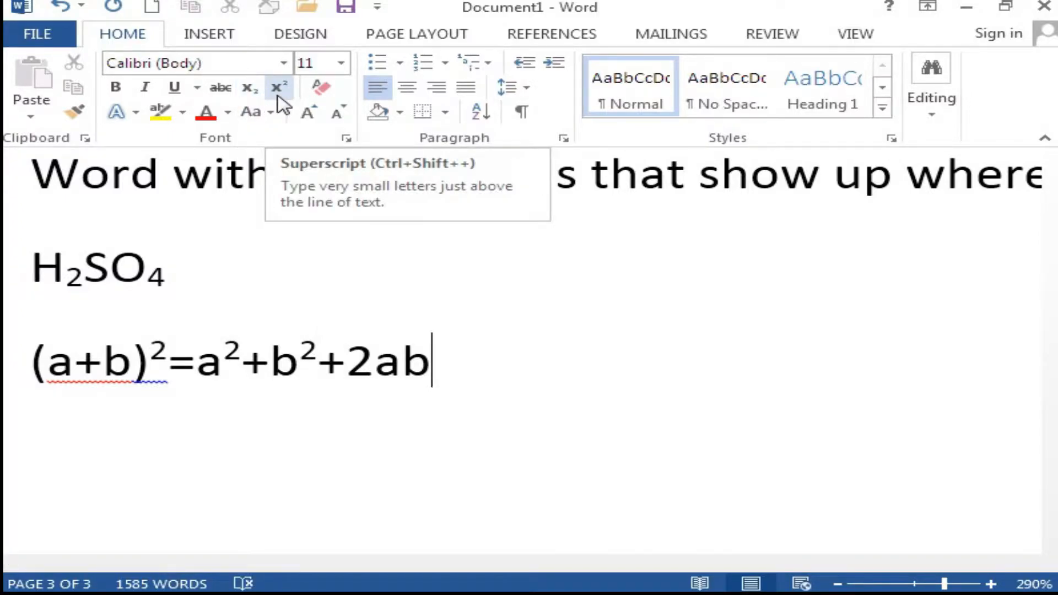
Apply the text effect with white fill, orange outline and hard orange shadow to the H2SO4 formula.
{"action": "left_click", "coordinate": [136, 113]}
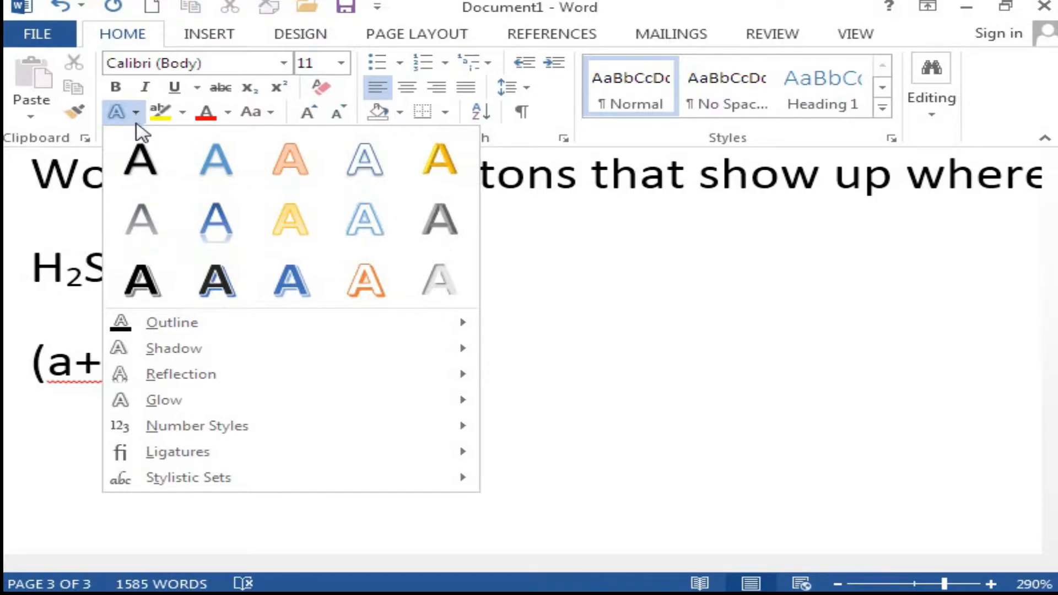
{"action": "left_click", "coordinate": [573, 486]}
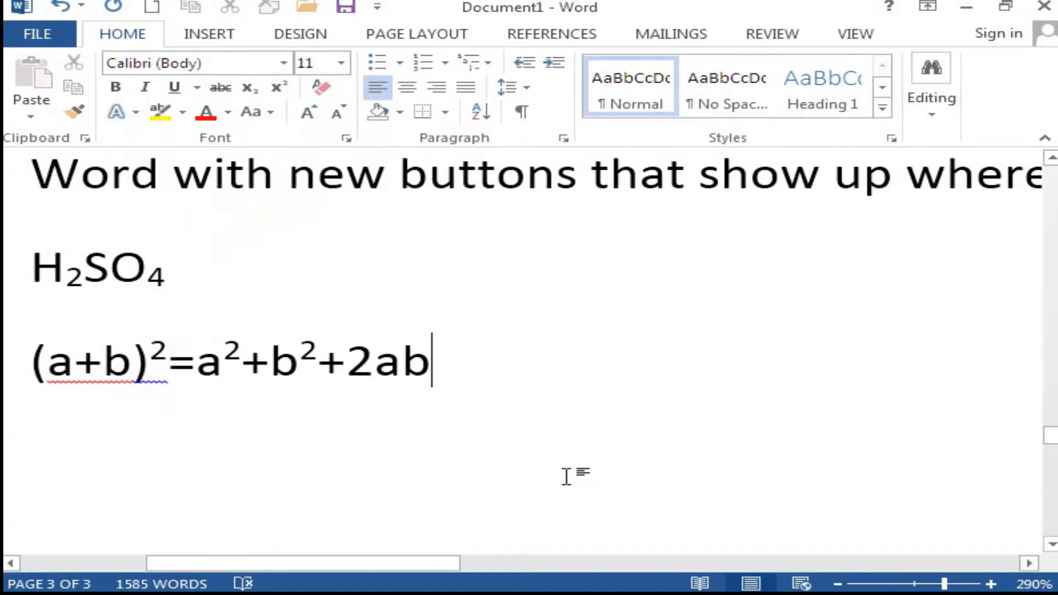
{"action": "left_click_drag", "start_coordinate": [44, 268], "coordinate": [174, 274]}
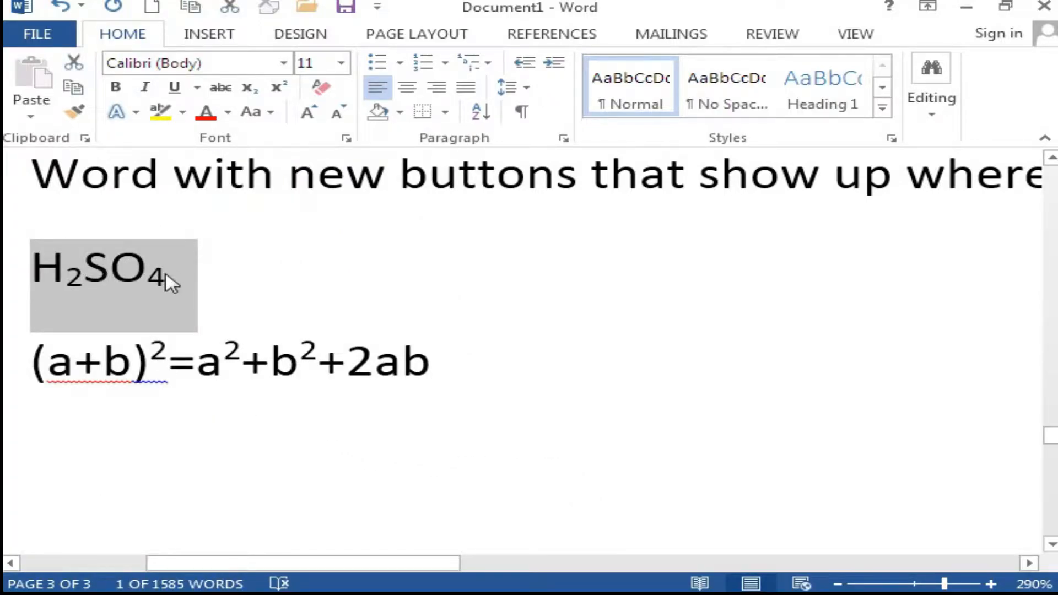
{"action": "left_click", "coordinate": [138, 113]}
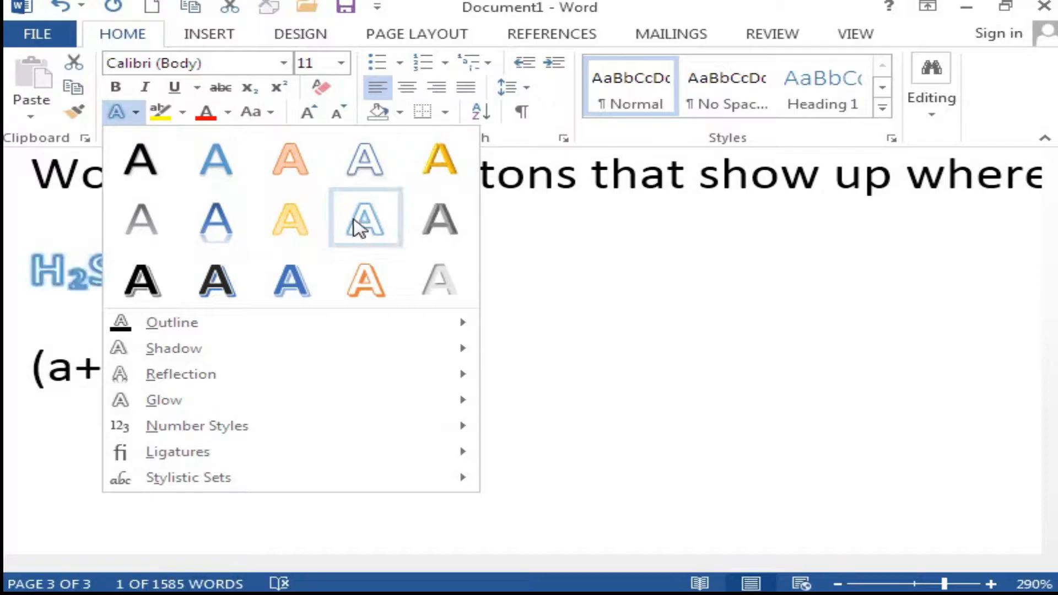
{"action": "left_click", "coordinate": [383, 291]}
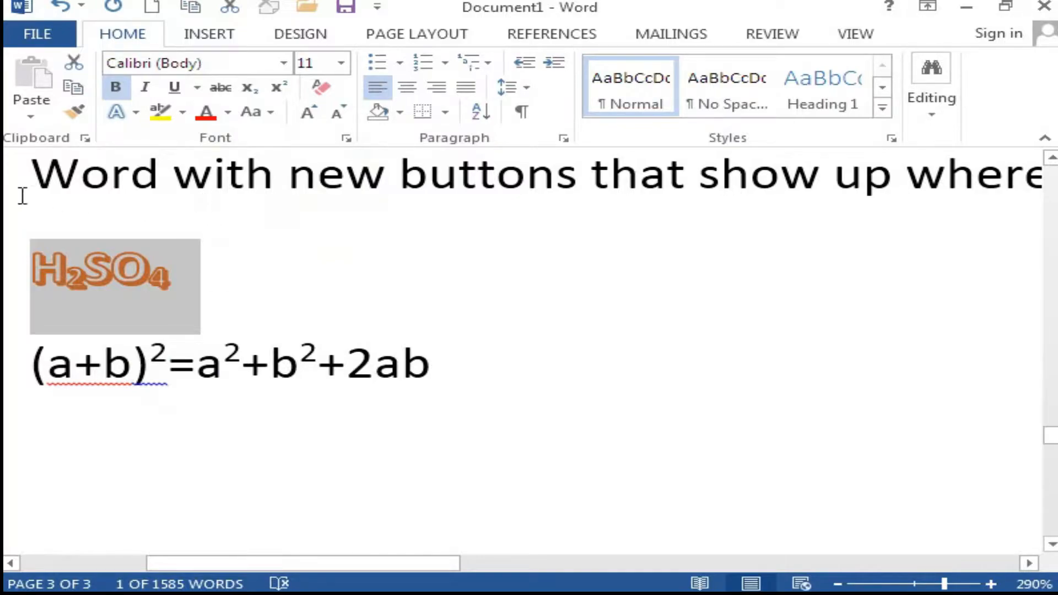
Apply the text effect "Fill - Black, Text 1, Outline - Background 1, Hard Shadow - Accent 1" to the words "Word with".
{"action": "left_click_drag", "start_coordinate": [29, 178], "coordinate": [272, 180]}
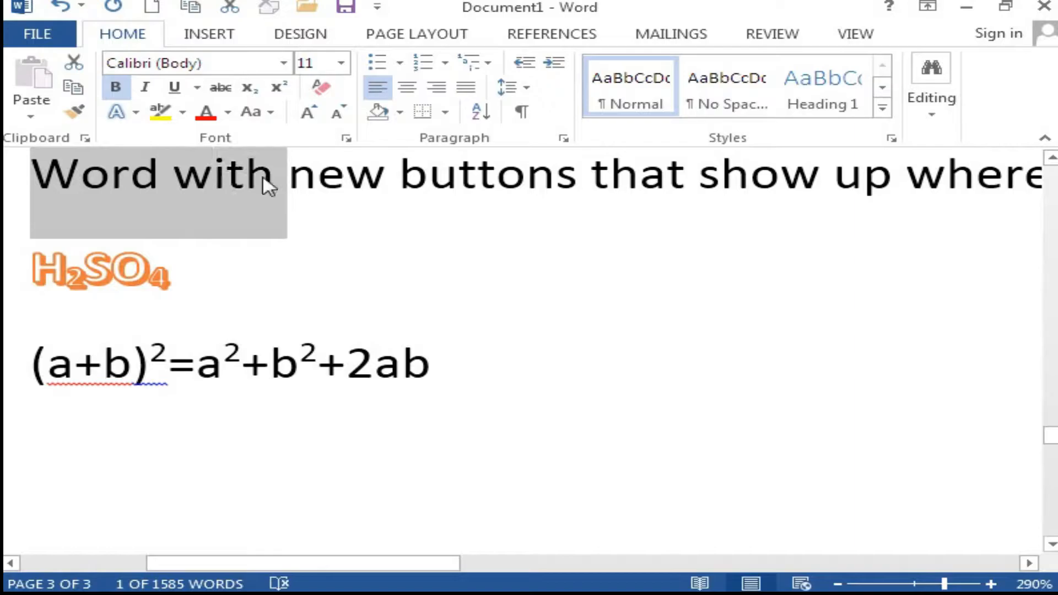
{"action": "left_click", "coordinate": [136, 113]}
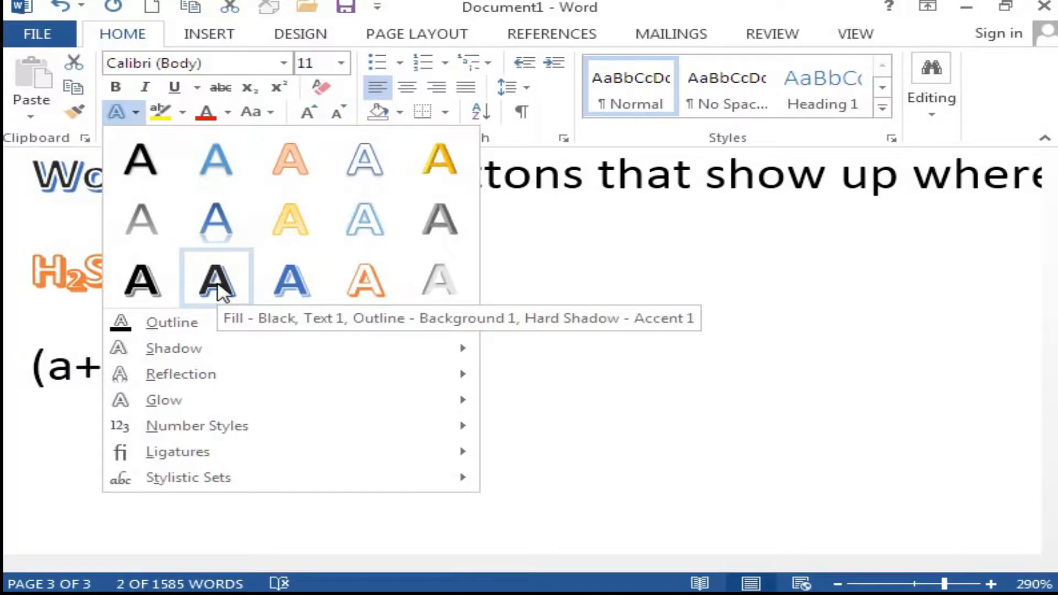
{"action": "left_click", "coordinate": [218, 289]}
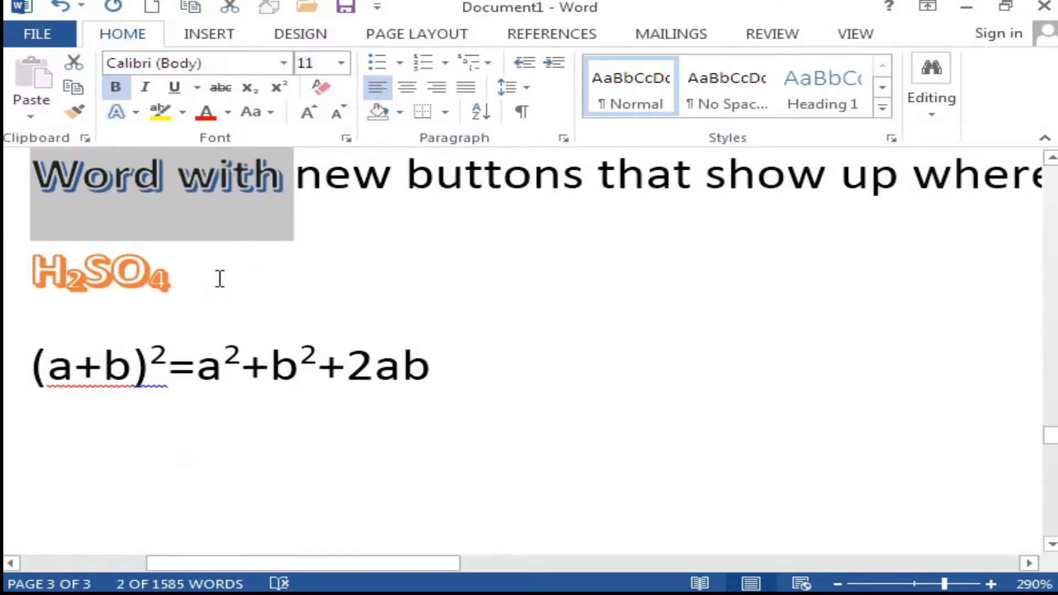
Set the text outline of the words "Word with" to the medium-light green theme color.
{"action": "left_click", "coordinate": [135, 112]}
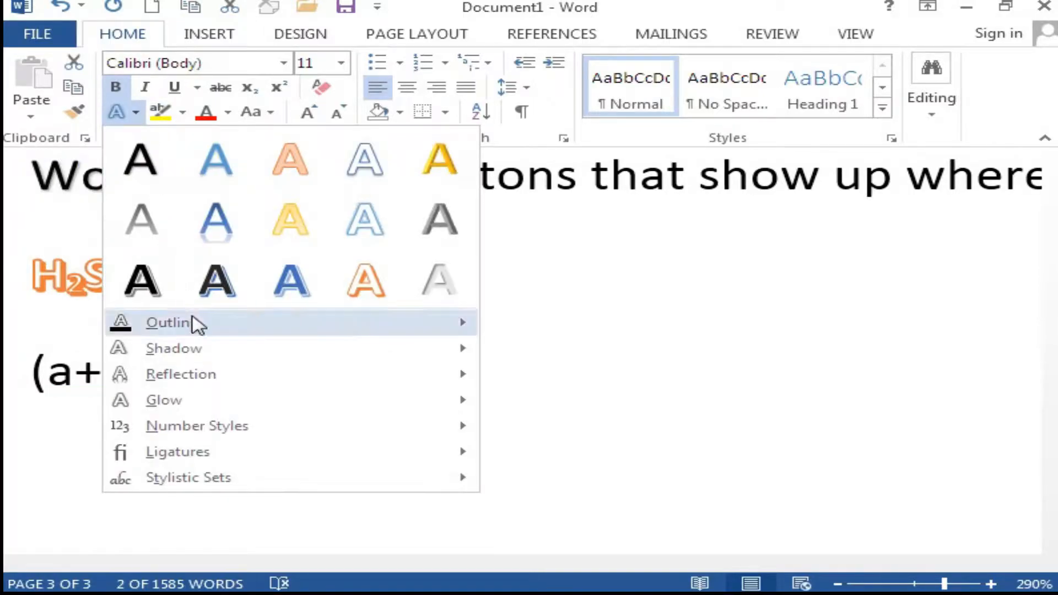
{"action": "mouse_move", "coordinate": [193, 323]}
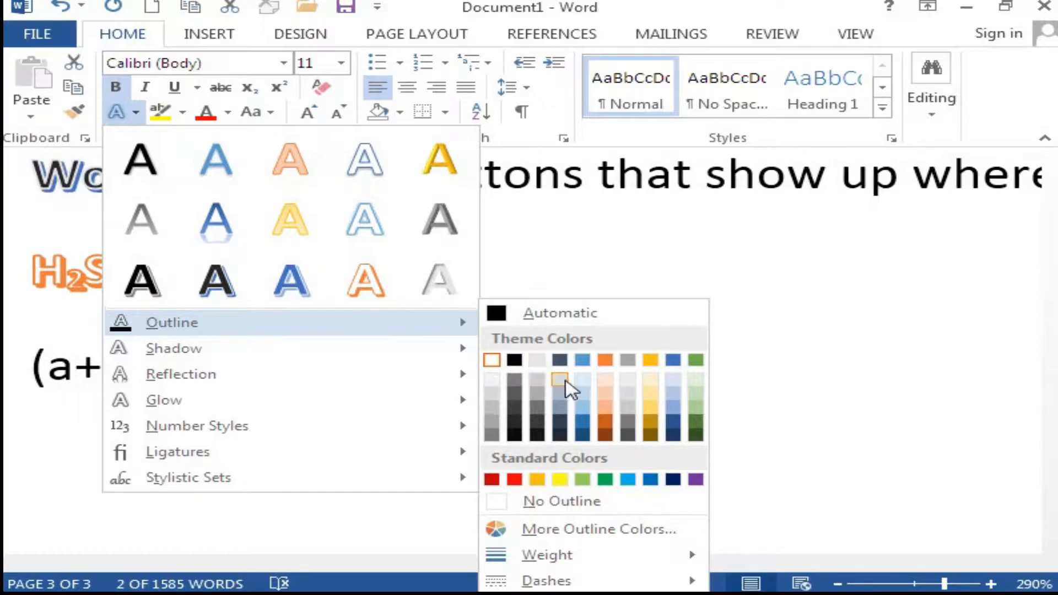
{"action": "left_click", "coordinate": [689, 411]}
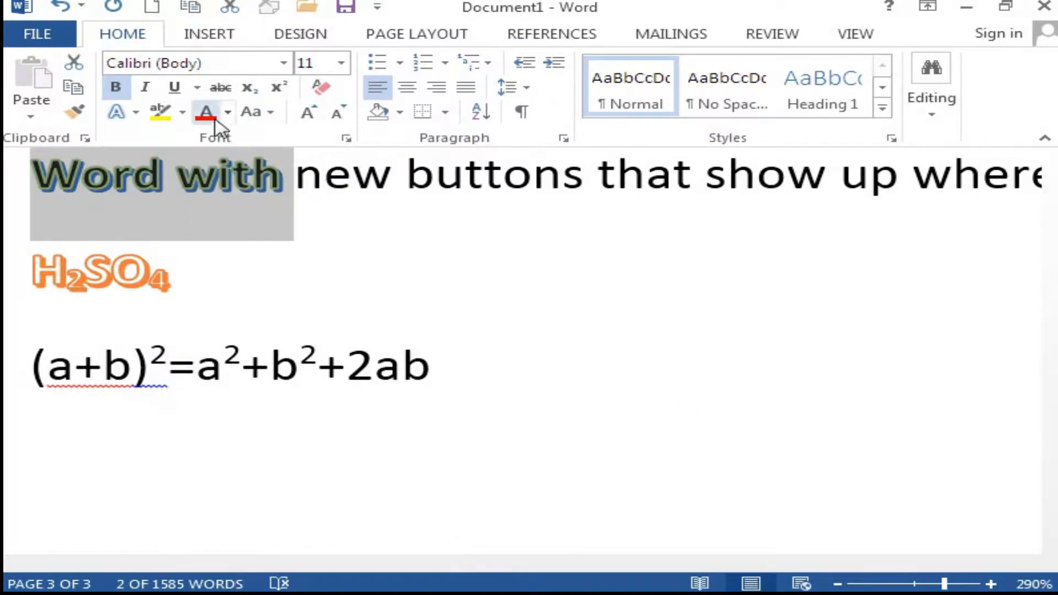
Apply the first Perspective shadow style to the words "Word with".
{"action": "left_click", "coordinate": [135, 113]}
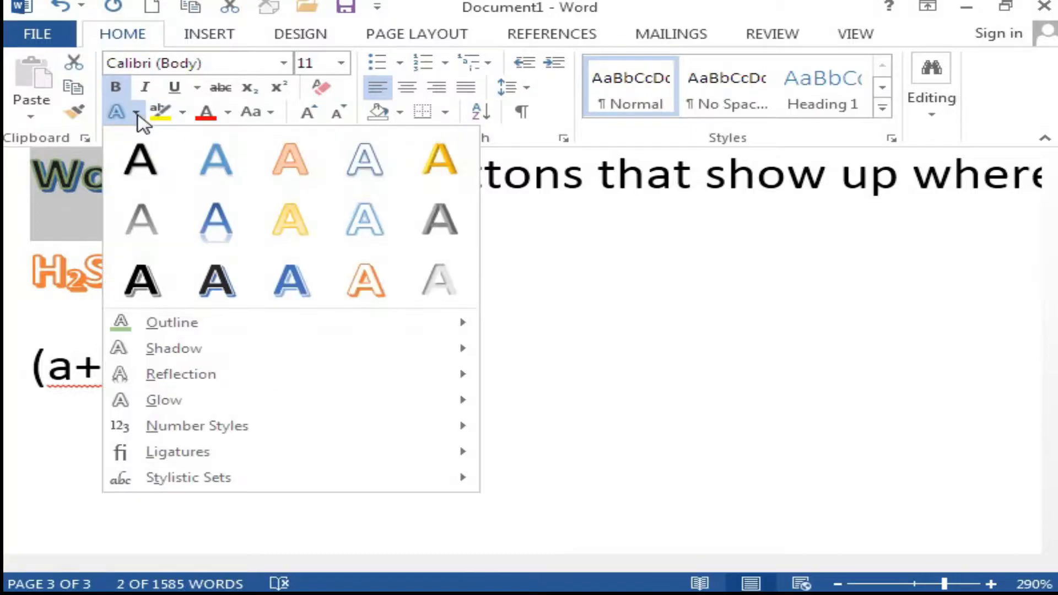
{"action": "mouse_move", "coordinate": [188, 355]}
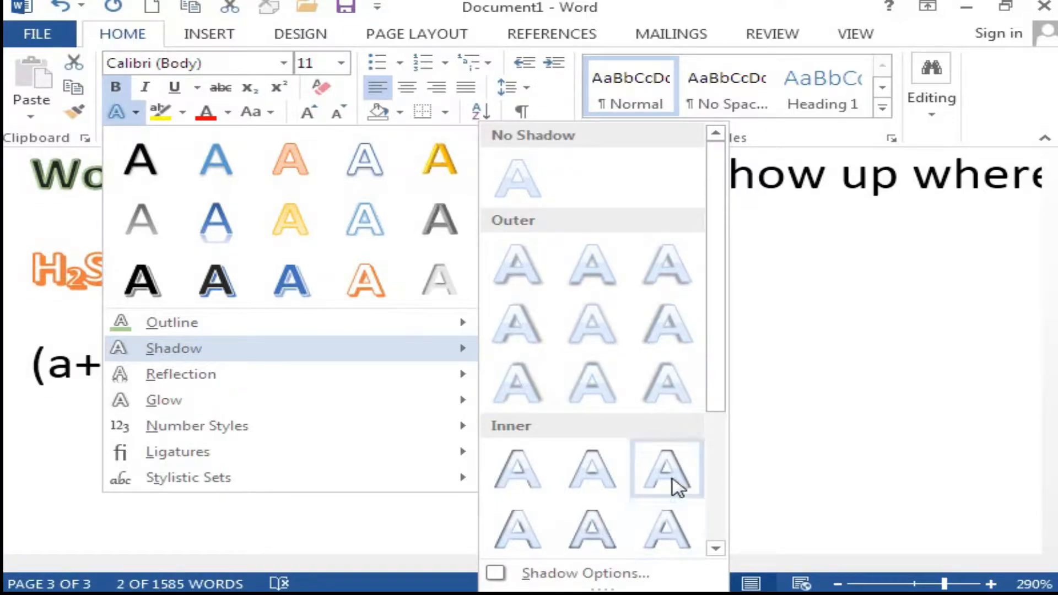
{"action": "left_click_drag", "start_coordinate": [716, 389], "coordinate": [715, 540]}
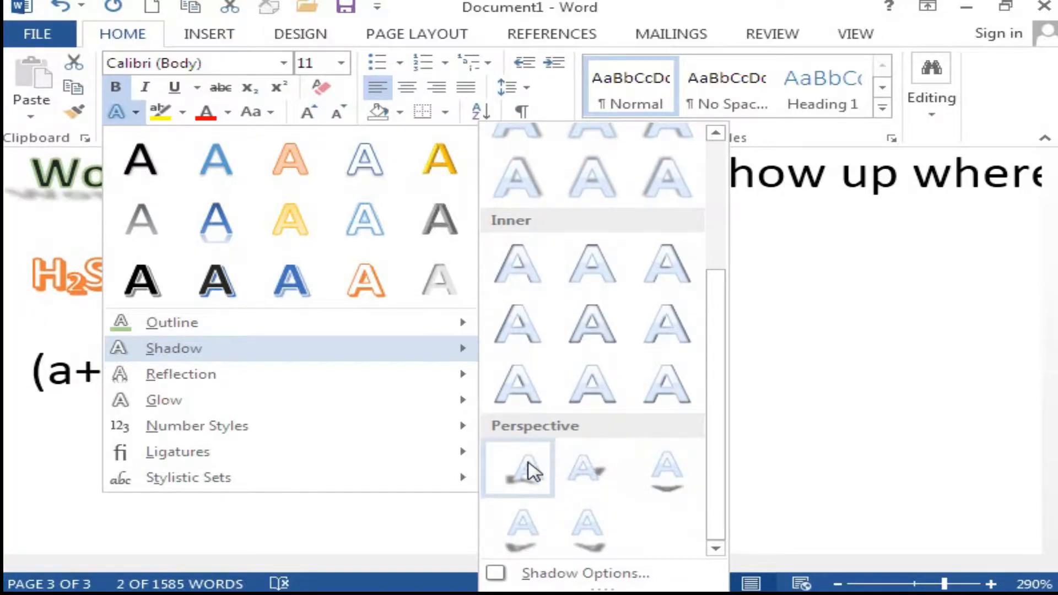
{"action": "left_click", "coordinate": [530, 469]}
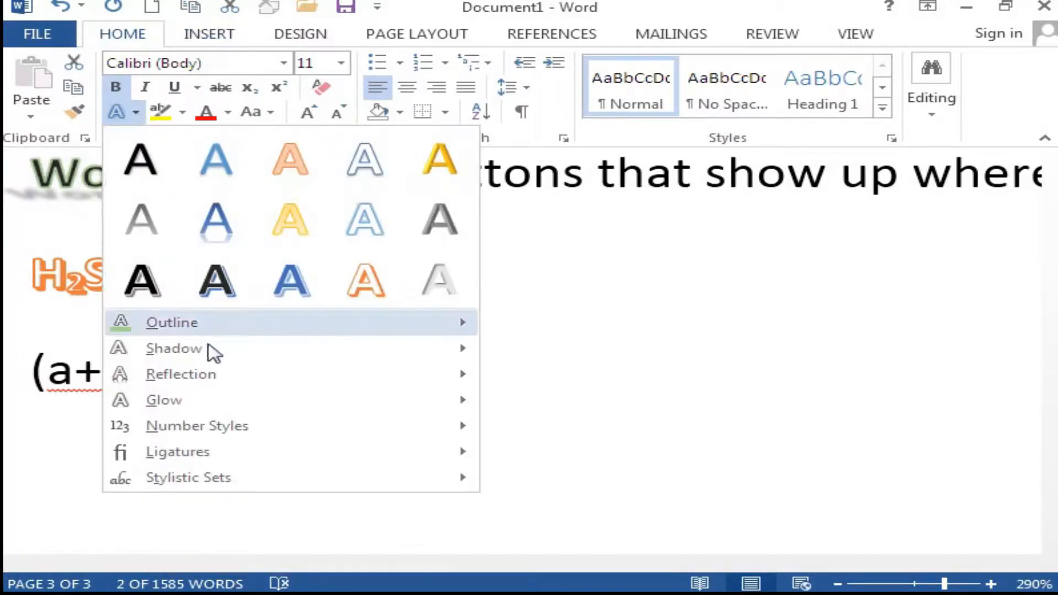
{"action": "mouse_move", "coordinate": [224, 380]}
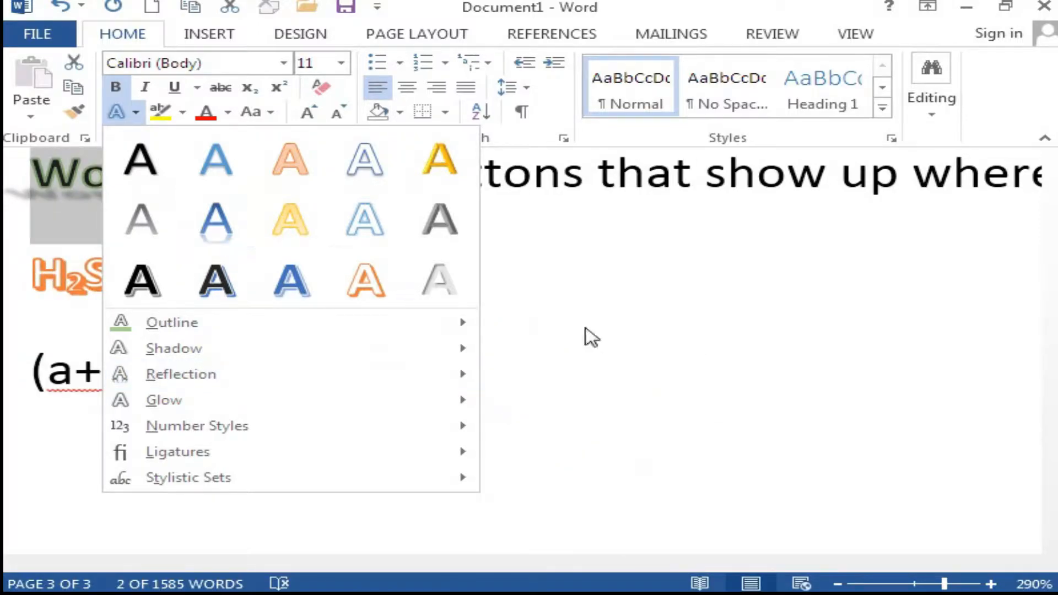
{"action": "key", "text": "Escape"}
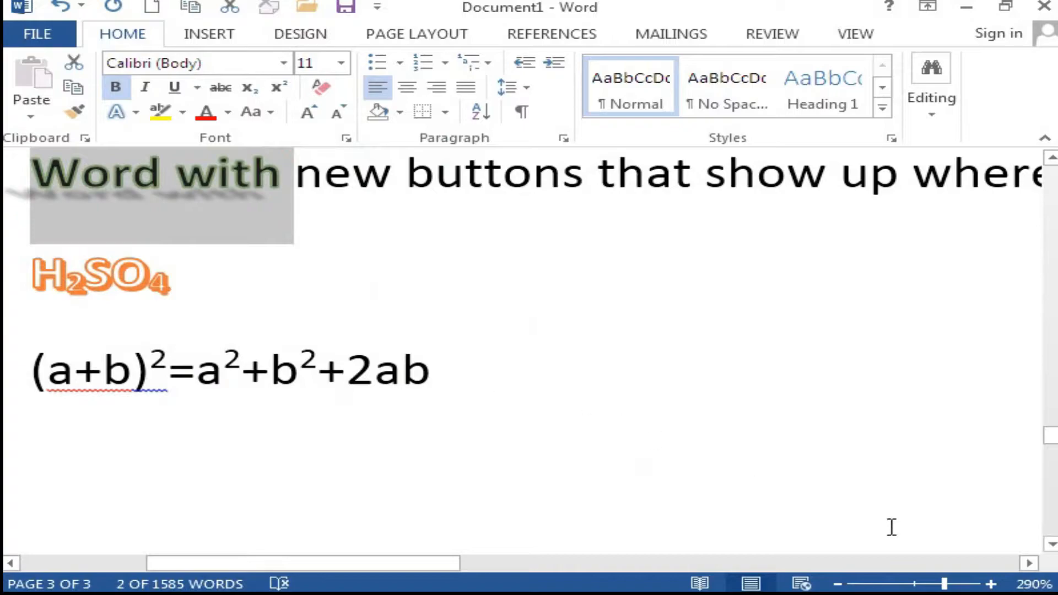
Apply the central Reflection variation to the selected words "Word with".
{"action": "left_click", "coordinate": [992, 584]}
{"action": "left_click", "coordinate": [991, 584]}
{"action": "left_click", "coordinate": [992, 583]}
{"action": "left_click", "coordinate": [991, 583]}
{"action": "left_click", "coordinate": [992, 584]}
{"action": "left_click", "coordinate": [991, 584]}
{"action": "left_click", "coordinate": [992, 583]}
{"action": "left_click", "coordinate": [992, 584]}
{"action": "left_click", "coordinate": [991, 584]}
{"action": "left_click", "coordinate": [991, 583]}
{"action": "left_click", "coordinate": [992, 584]}
{"action": "left_click", "coordinate": [992, 584]}
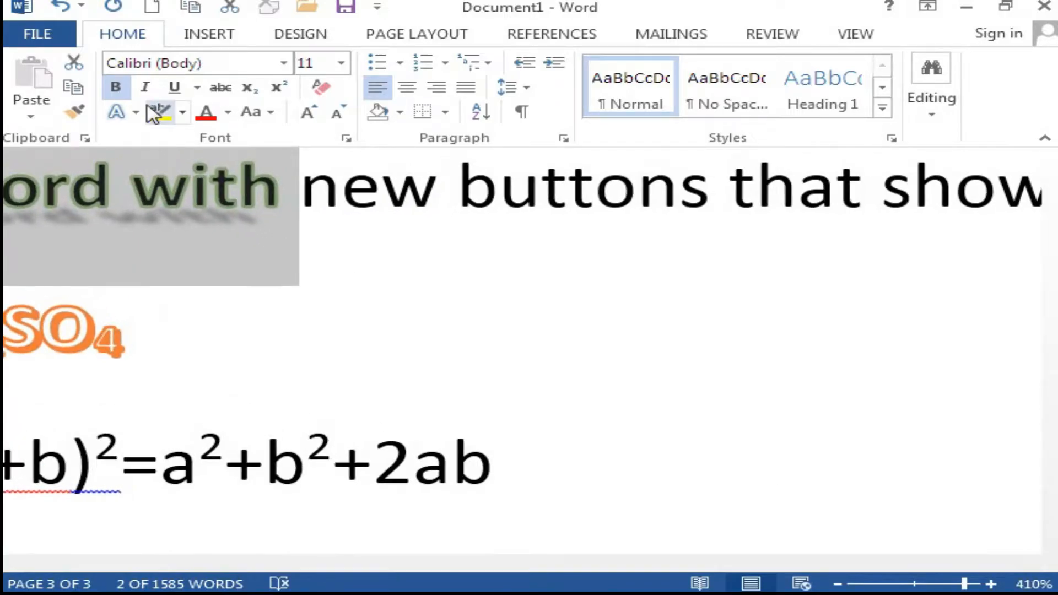
{"action": "left_click", "coordinate": [135, 113]}
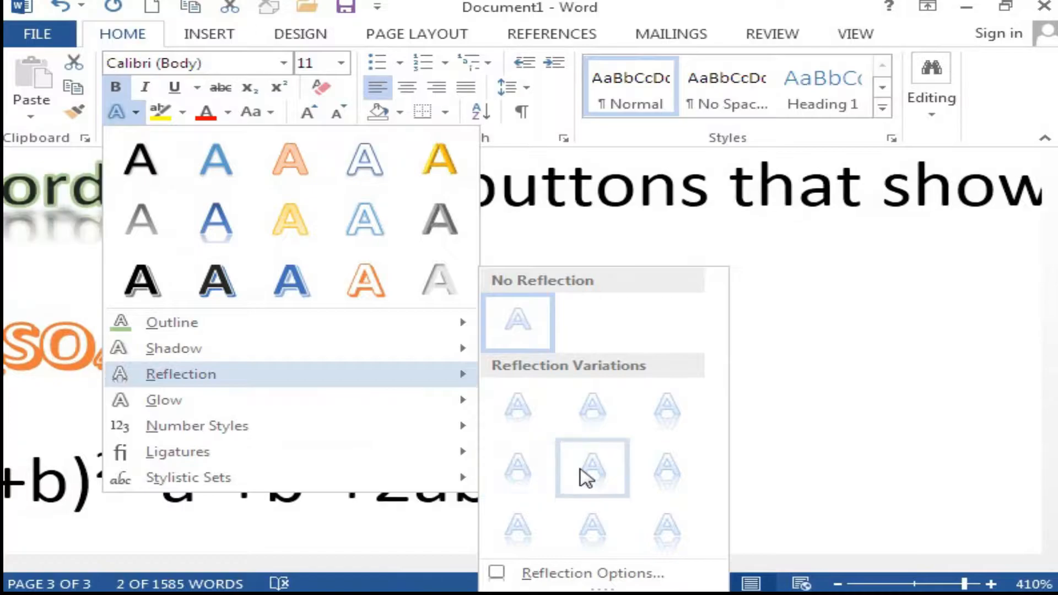
{"action": "left_click", "coordinate": [585, 477]}
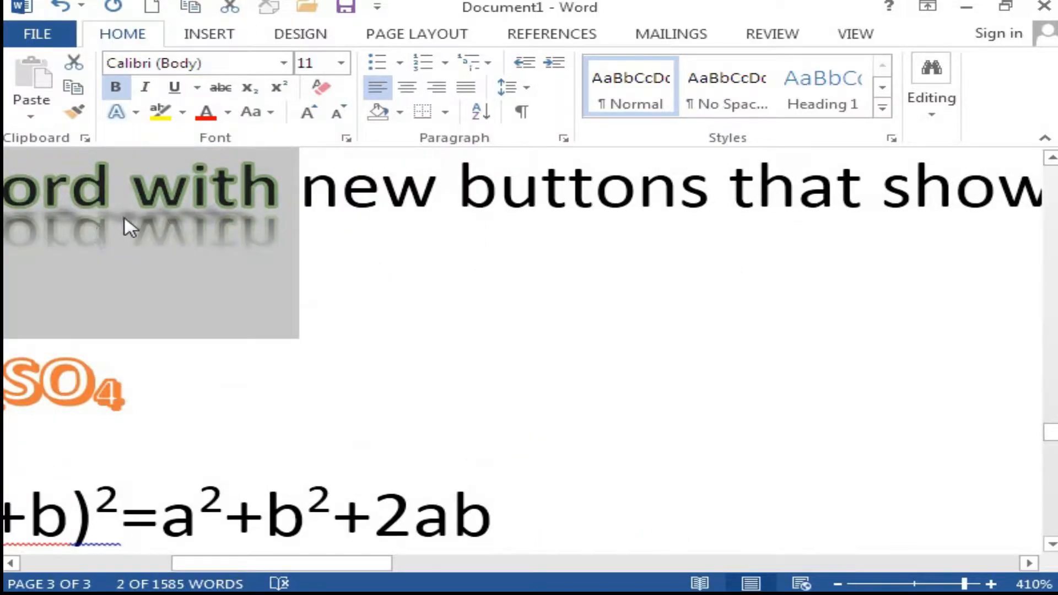
Apply the yellow Glow variation with the largest glow size to the words "Word with".
{"action": "left_click", "coordinate": [135, 114]}
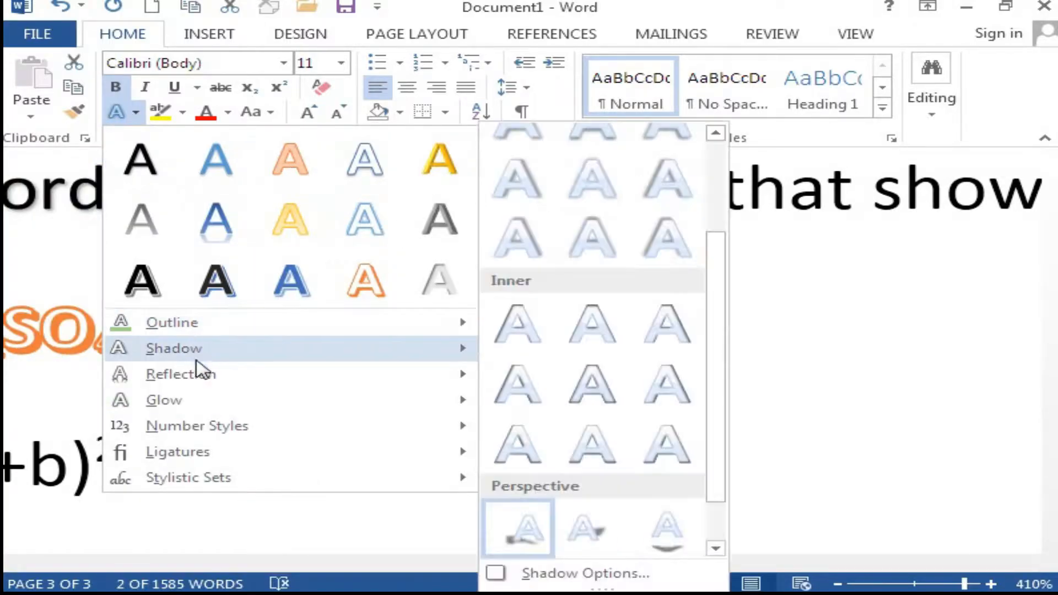
{"action": "mouse_move", "coordinate": [229, 408]}
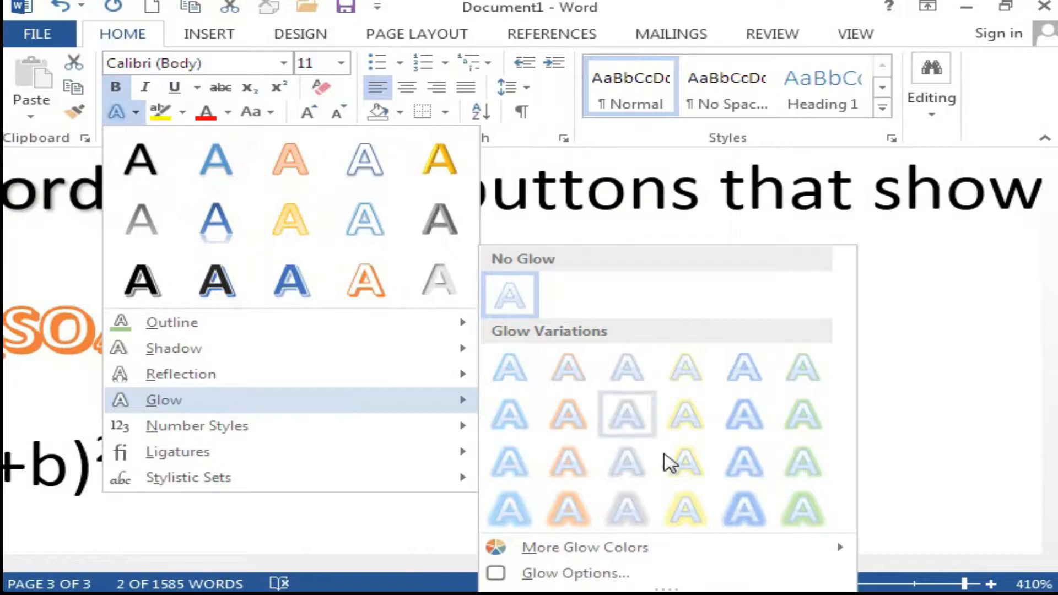
{"action": "left_click", "coordinate": [693, 512]}
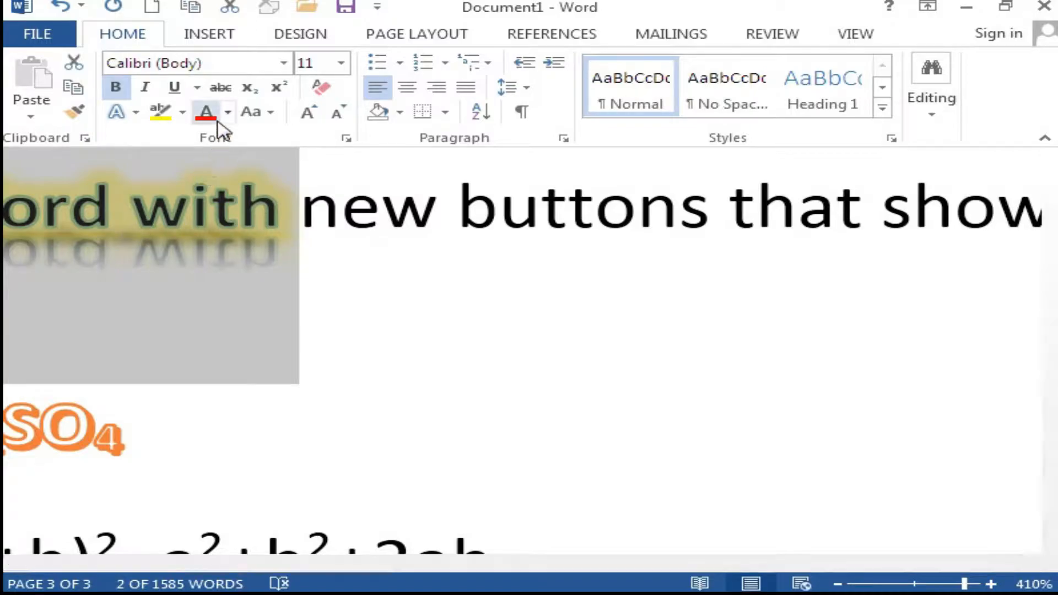
Look through the Number Styles, Ligatures and Stylistic Sets text effect options for "Word with", leaving them unapplied, and deselect the words.
{"action": "left_click", "coordinate": [135, 113]}
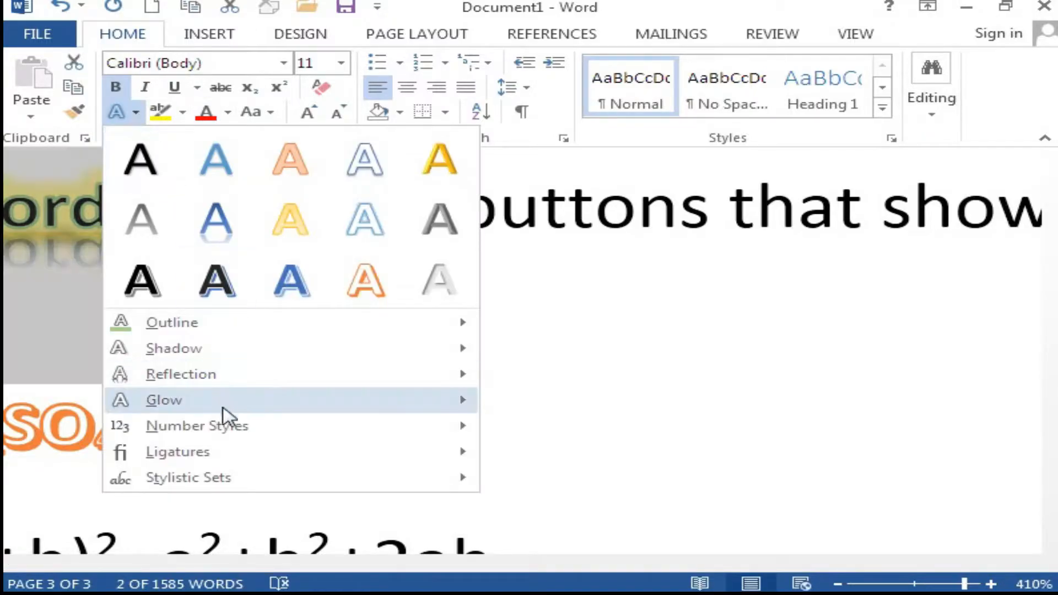
{"action": "mouse_move", "coordinate": [261, 432]}
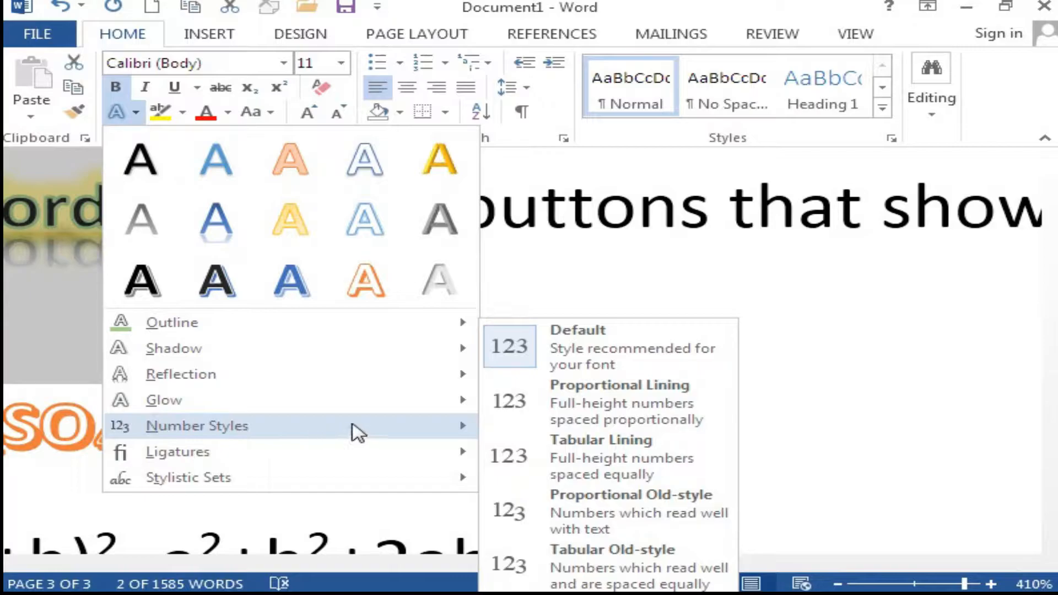
{"action": "mouse_move", "coordinate": [309, 462]}
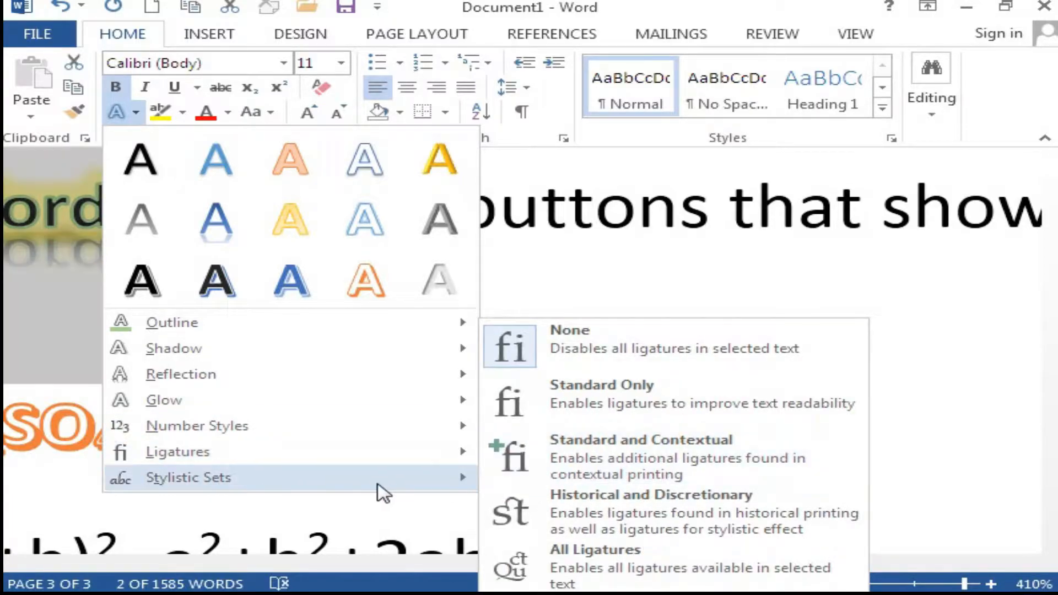
{"action": "mouse_move", "coordinate": [348, 492]}
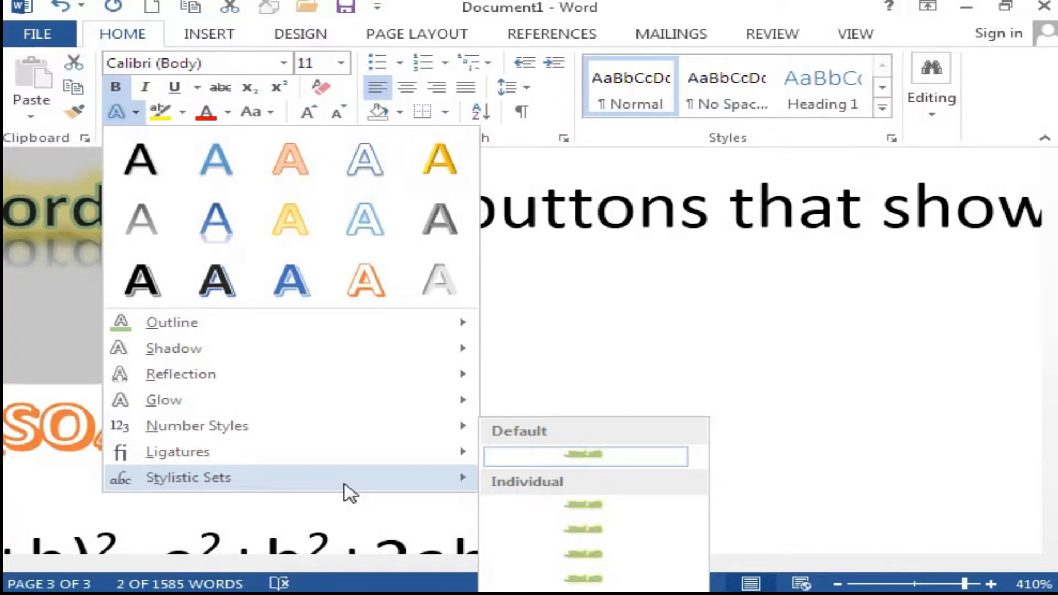
{"action": "left_click", "coordinate": [550, 345]}
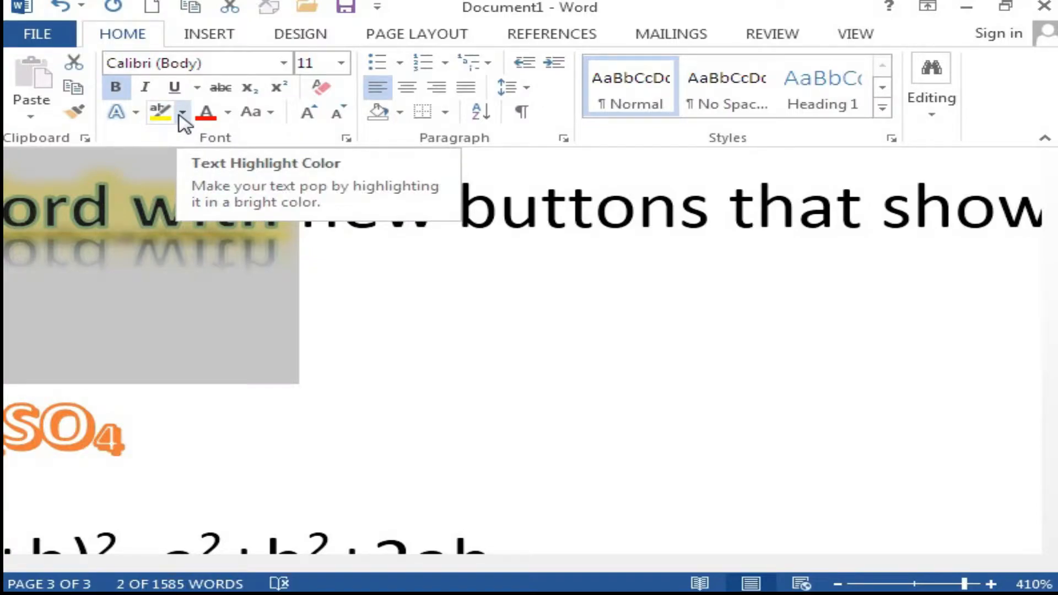
{"action": "left_click", "coordinate": [398, 314]}
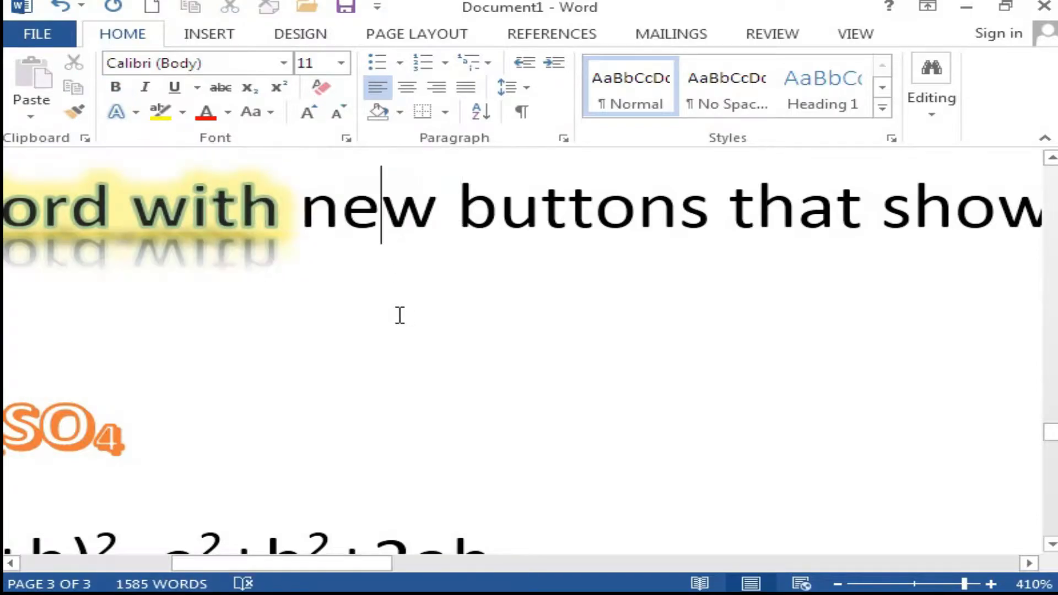
Highlight the words "click Design" in yellow and deselect them.
{"action": "scroll", "coordinate": [392, 318], "scroll_direction": "up", "scroll_amount": 5}
{"action": "scroll", "coordinate": [392, 318], "scroll_direction": "down", "scroll_amount": 5}
{"action": "scroll", "coordinate": [326, 311], "scroll_direction": "down", "scroll_amount": 5}
{"action": "left_click_drag", "start_coordinate": [76, 437], "coordinate": [460, 438]}
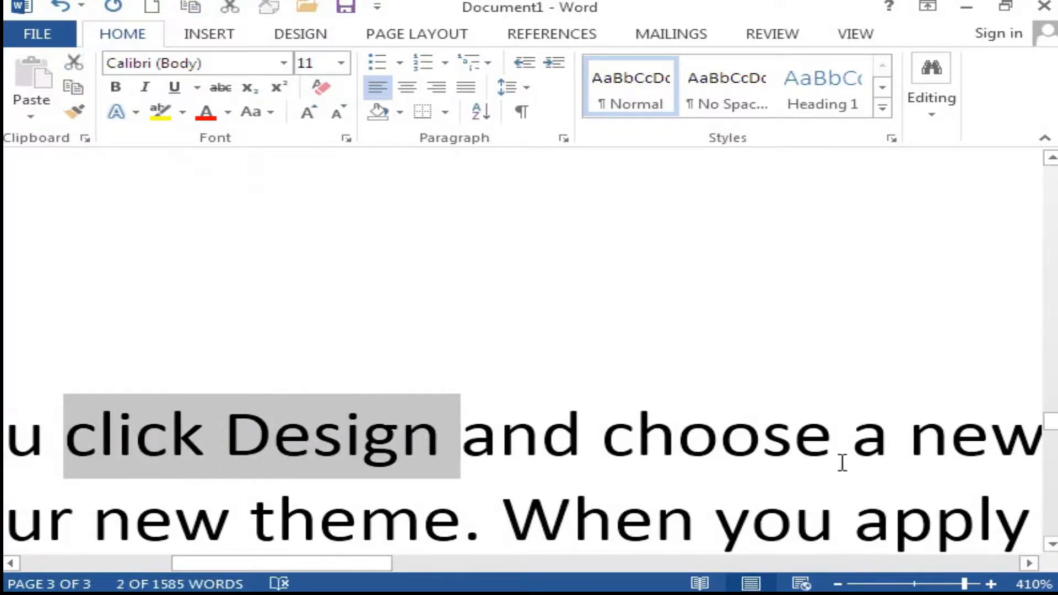
{"action": "left_click", "coordinate": [837, 584]}
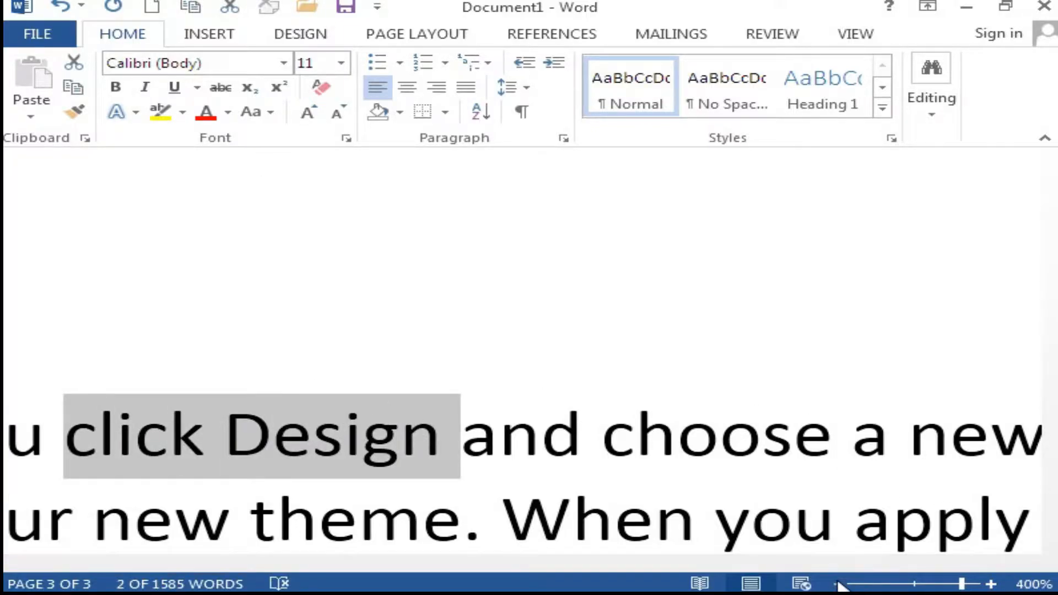
{"action": "left_click", "coordinate": [837, 584]}
{"action": "left_click", "coordinate": [836, 584]}
{"action": "left_click", "coordinate": [836, 584]}
{"action": "left_click", "coordinate": [837, 584]}
{"action": "left_click", "coordinate": [836, 584]}
{"action": "left_click", "coordinate": [836, 583]}
{"action": "left_click", "coordinate": [837, 584]}
{"action": "left_click", "coordinate": [837, 584]}
{"action": "left_click", "coordinate": [837, 584]}
{"action": "left_click", "coordinate": [837, 584]}
{"action": "left_click", "coordinate": [836, 584]}
{"action": "left_click", "coordinate": [836, 584]}
{"action": "left_click", "coordinate": [836, 584]}
{"action": "left_click", "coordinate": [836, 584]}
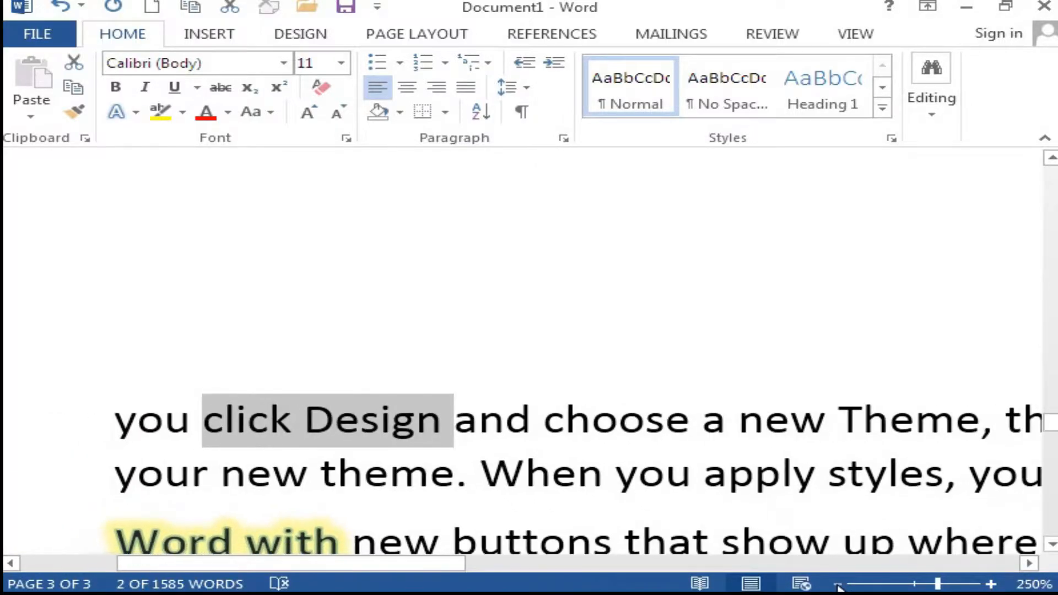
{"action": "left_click", "coordinate": [837, 584]}
{"action": "left_click", "coordinate": [836, 584]}
{"action": "left_click", "coordinate": [837, 584]}
{"action": "left_click", "coordinate": [837, 584]}
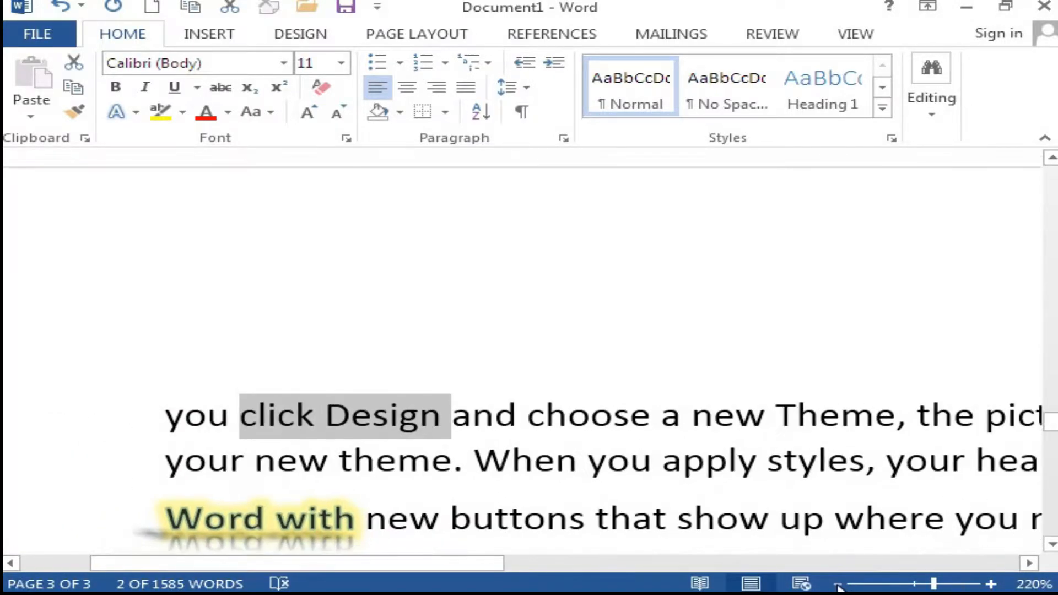
{"action": "left_click", "coordinate": [837, 584]}
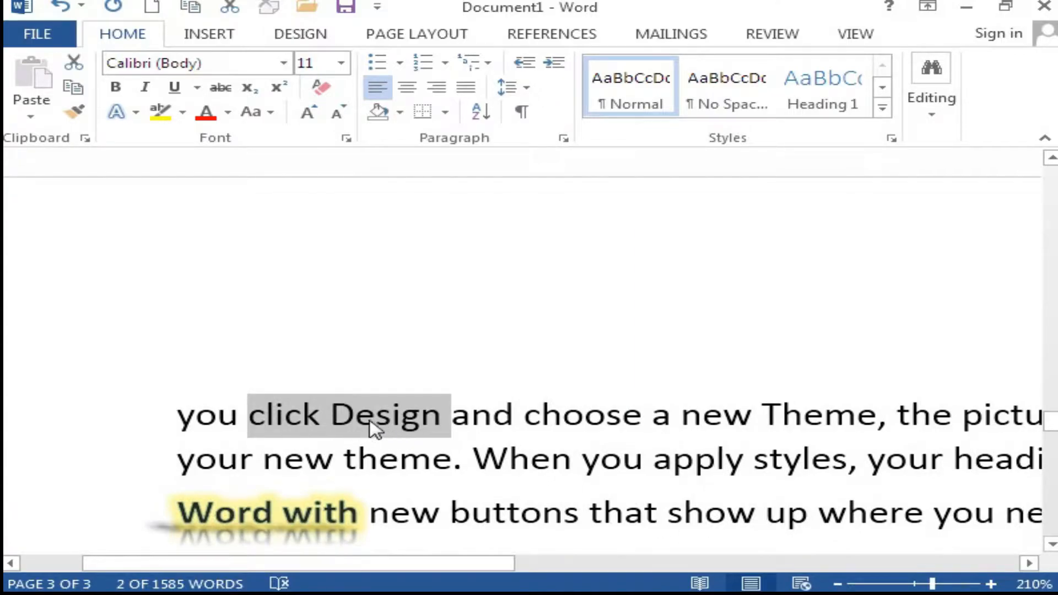
{"action": "left_click", "coordinate": [181, 113]}
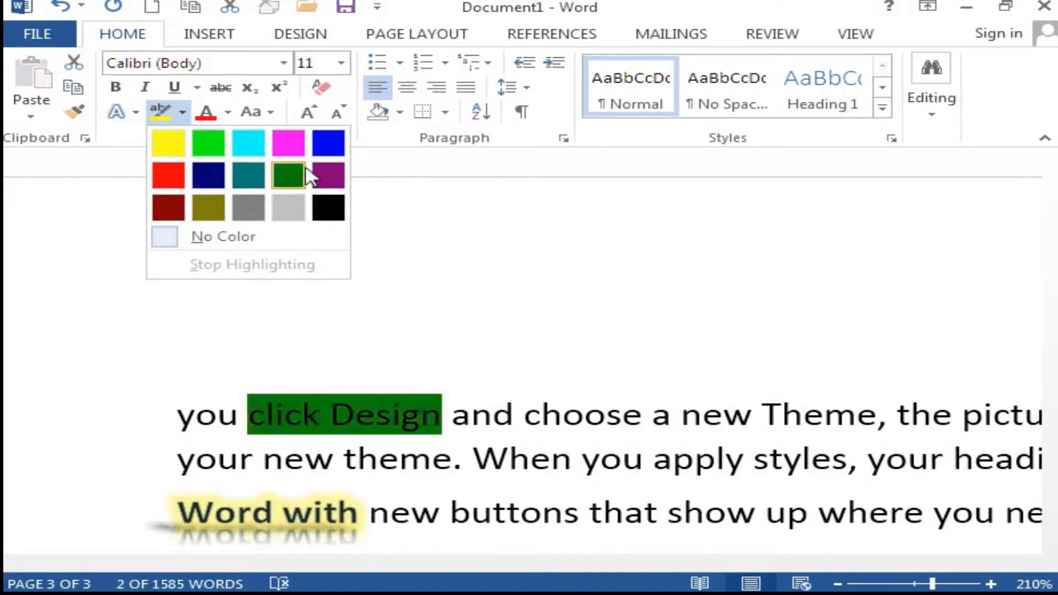
{"action": "left_click", "coordinate": [171, 156]}
{"action": "left_click", "coordinate": [626, 428]}
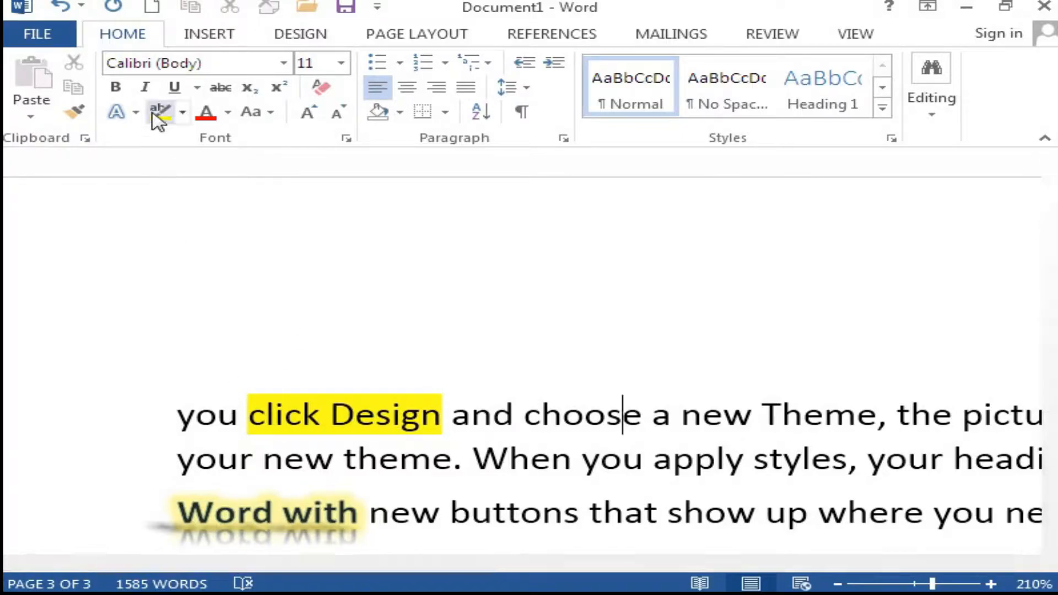
{"action": "left_click", "coordinate": [472, 458]}
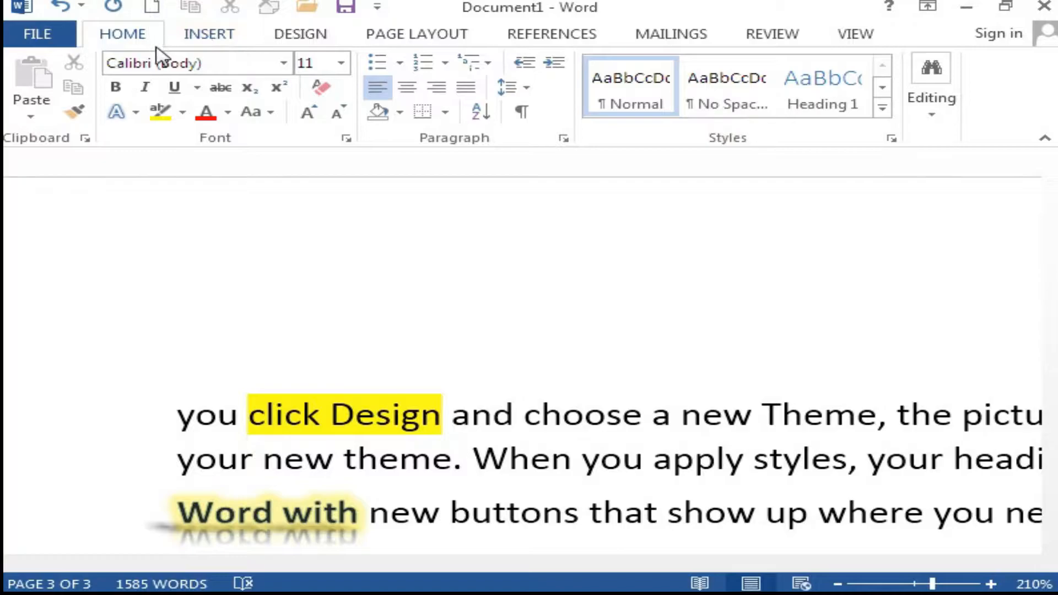
{"action": "left_click", "coordinate": [192, 273]}
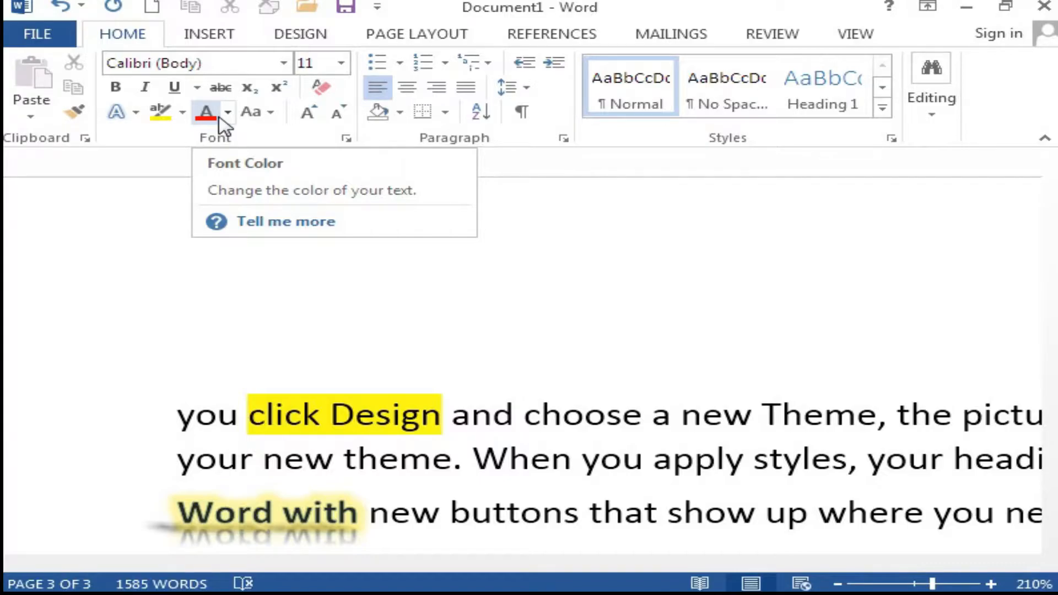
Fill the words "click Design" with an orange linear preset gradient and shift its middle stop toward the lighter end.
{"action": "left_click_drag", "start_coordinate": [250, 417], "coordinate": [422, 409]}
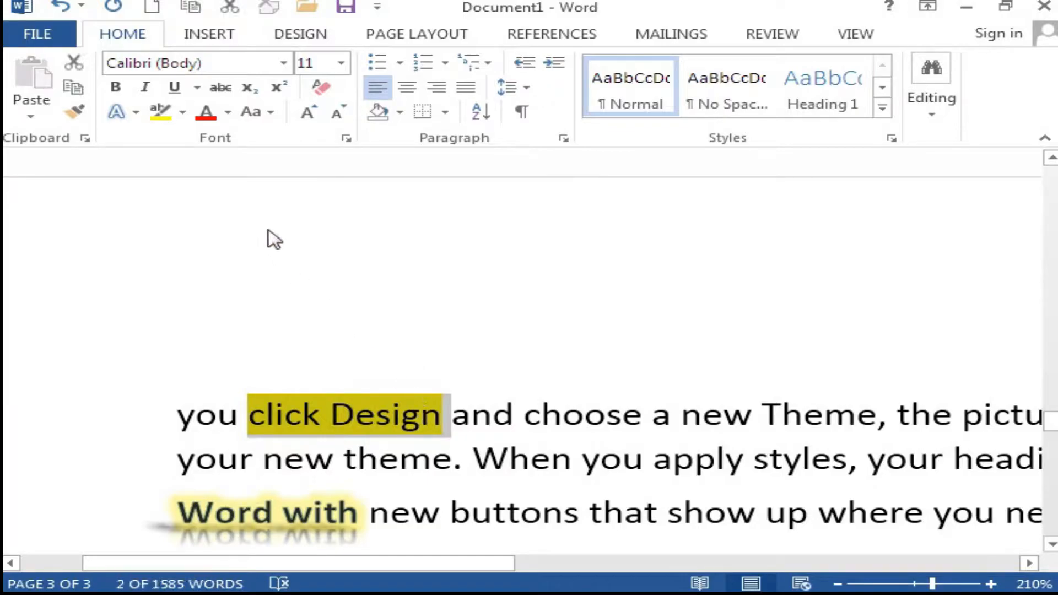
{"action": "left_click", "coordinate": [230, 116]}
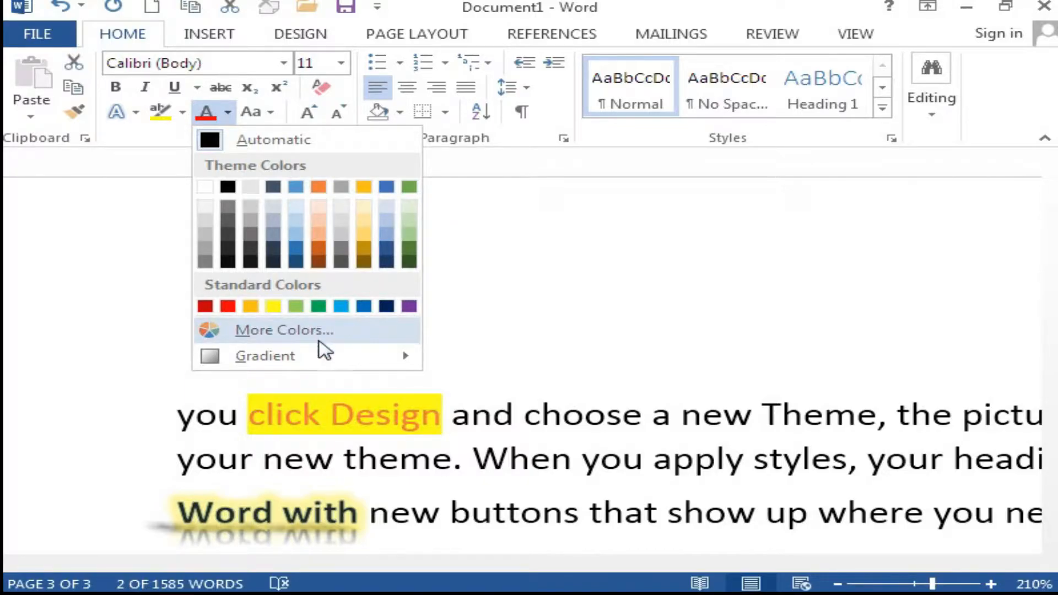
{"action": "mouse_move", "coordinate": [319, 359]}
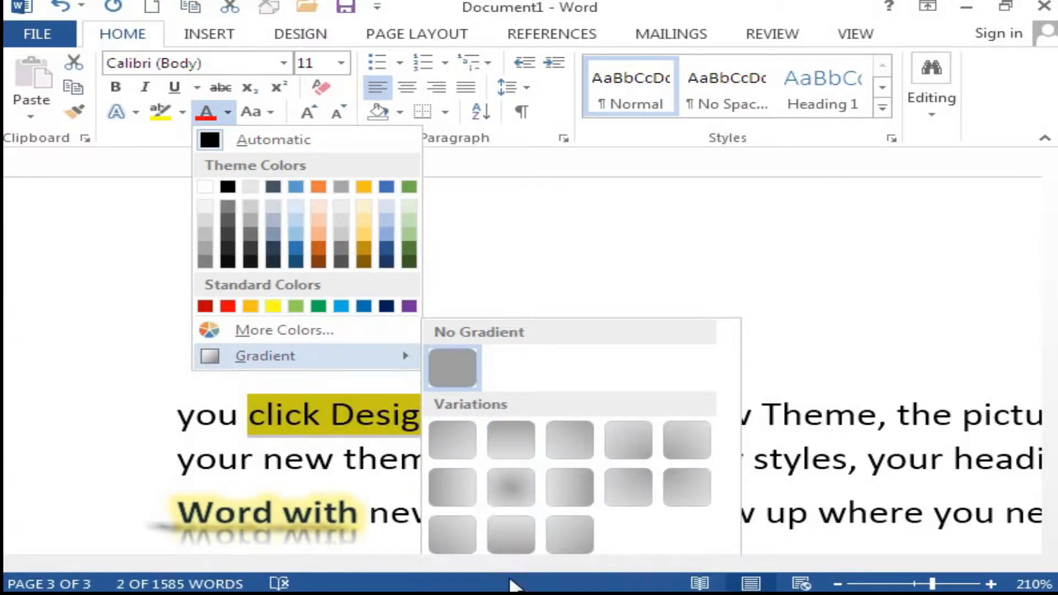
{"action": "left_click", "coordinate": [510, 576]}
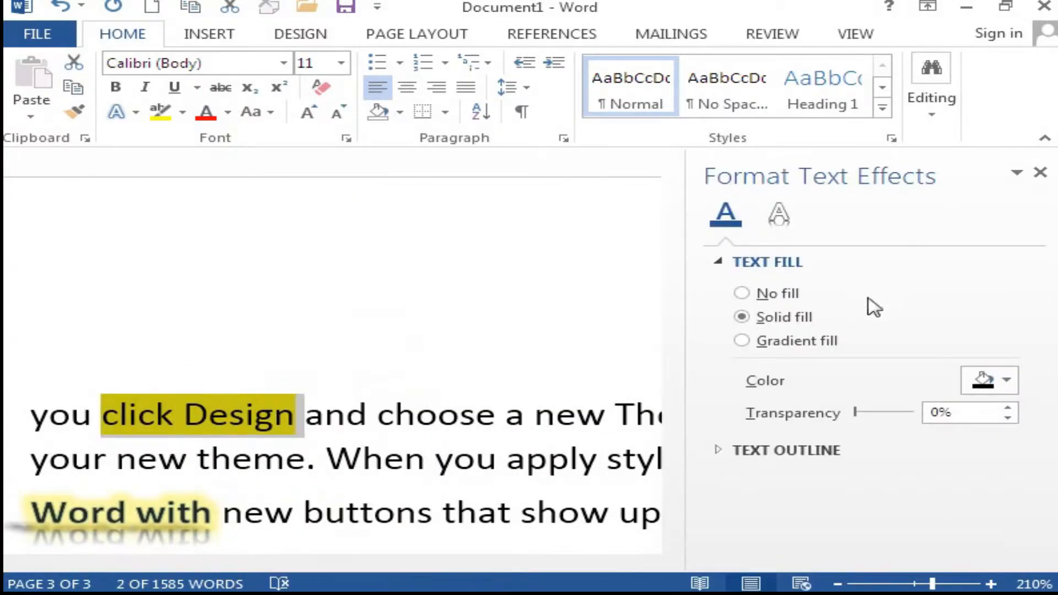
{"action": "left_click", "coordinate": [782, 340]}
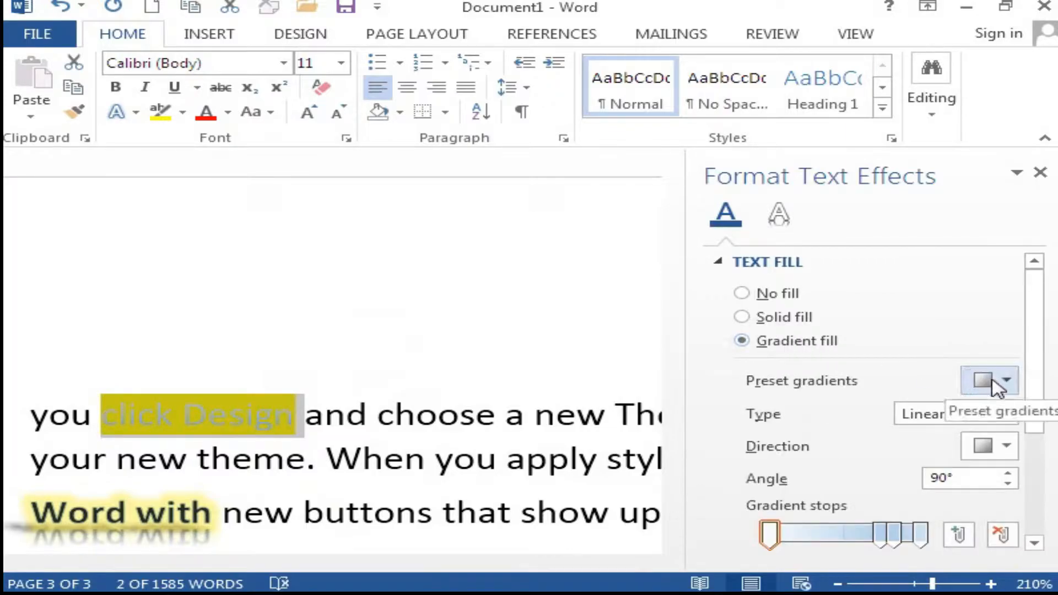
{"action": "left_click", "coordinate": [1006, 380]}
{"action": "left_click", "coordinate": [808, 251]}
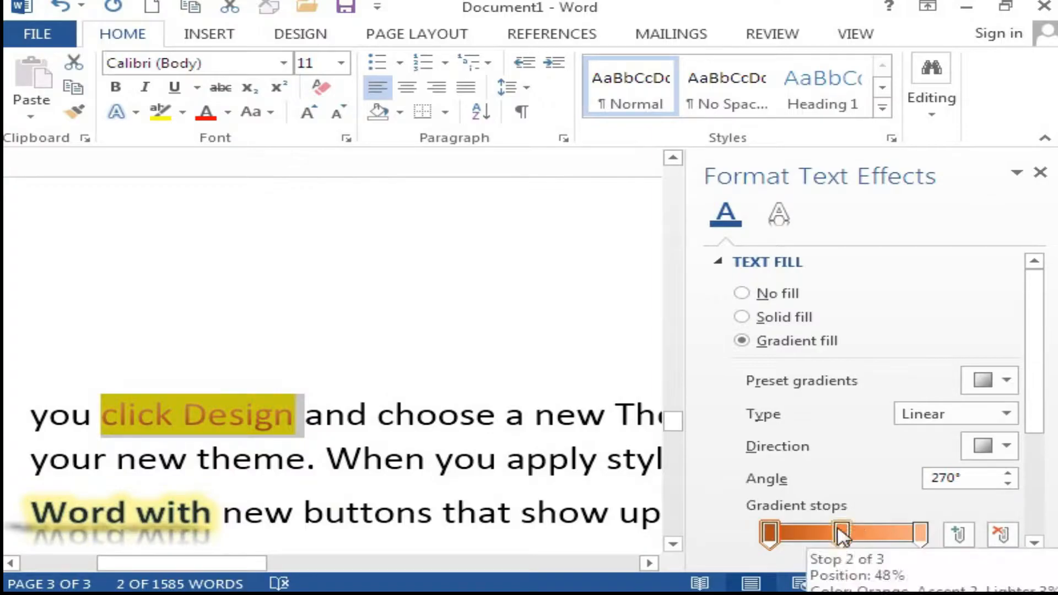
{"action": "left_click_drag", "start_coordinate": [844, 532], "coordinate": [878, 533]}
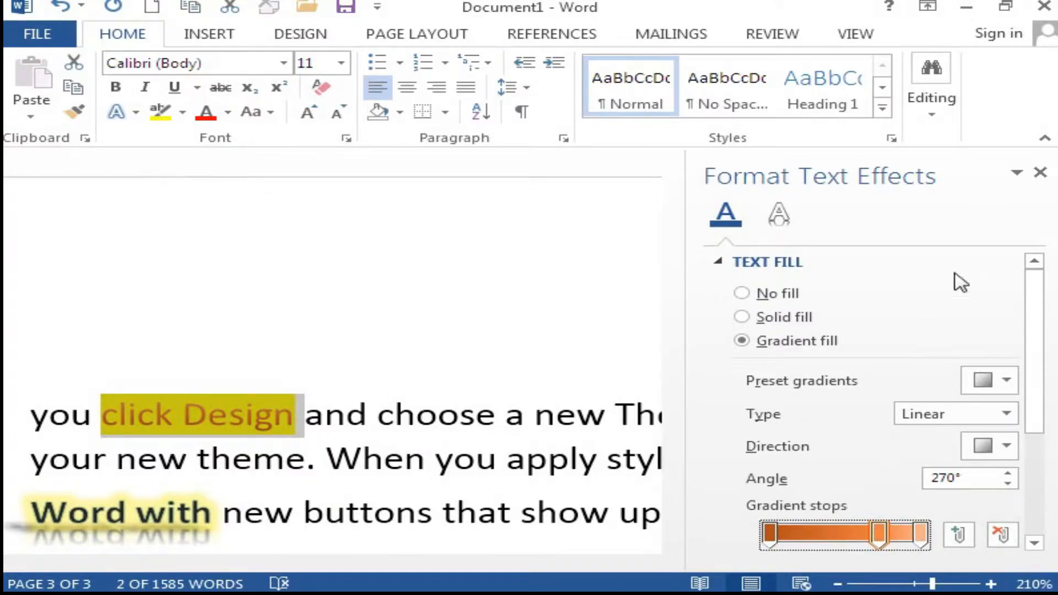
{"action": "left_click", "coordinate": [1039, 173]}
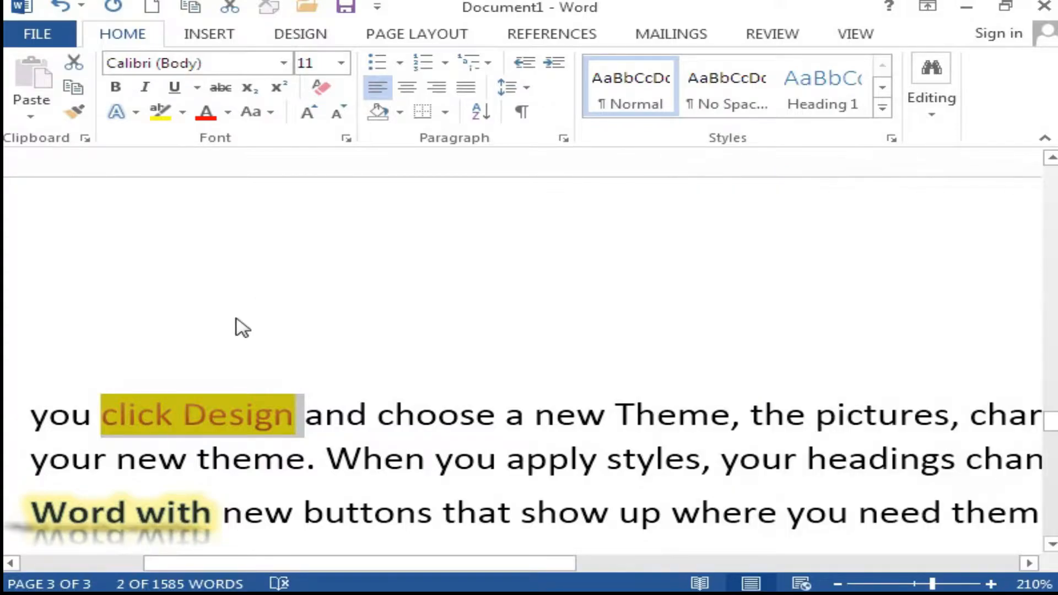
Set the font color of the words "click Design" to the orange theme color.
{"action": "left_click", "coordinate": [230, 111]}
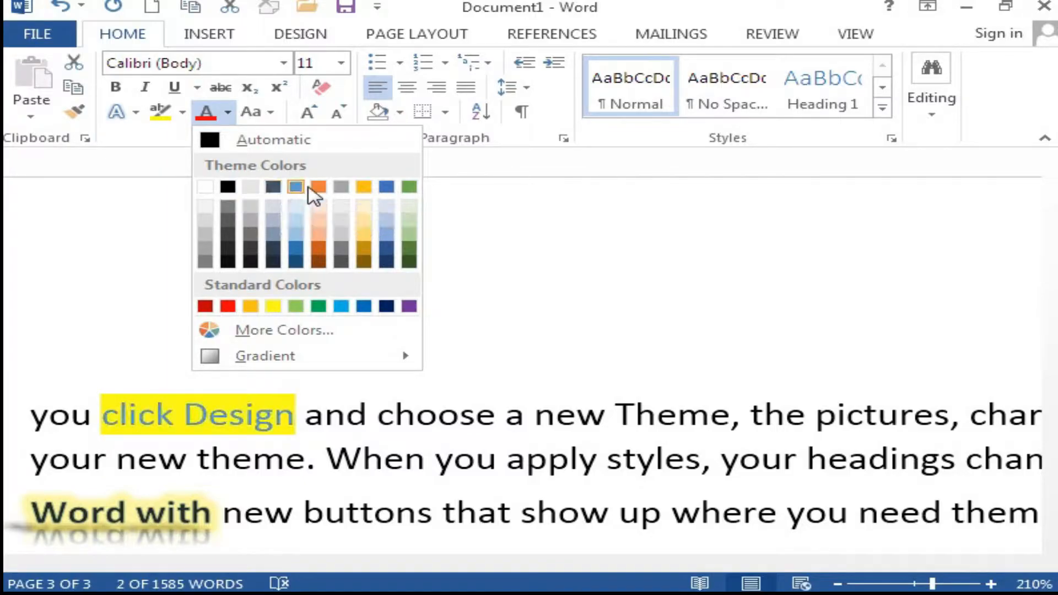
{"action": "left_click", "coordinate": [318, 188]}
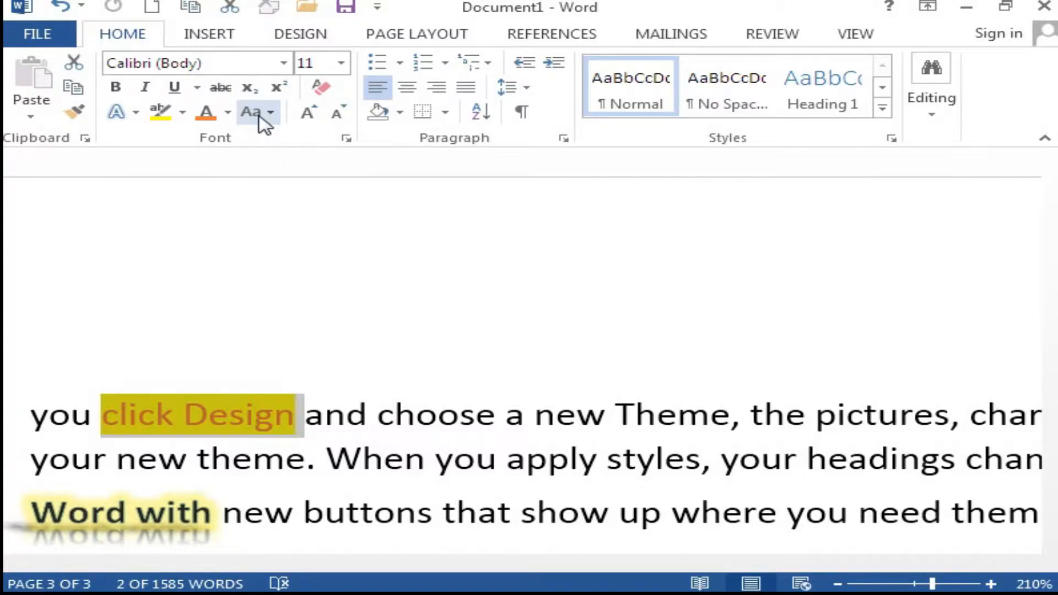
Change the text from "you click Design" through "When you apply" to UPPERCASE.
{"action": "left_click_drag", "start_coordinate": [33, 411], "coordinate": [567, 477]}
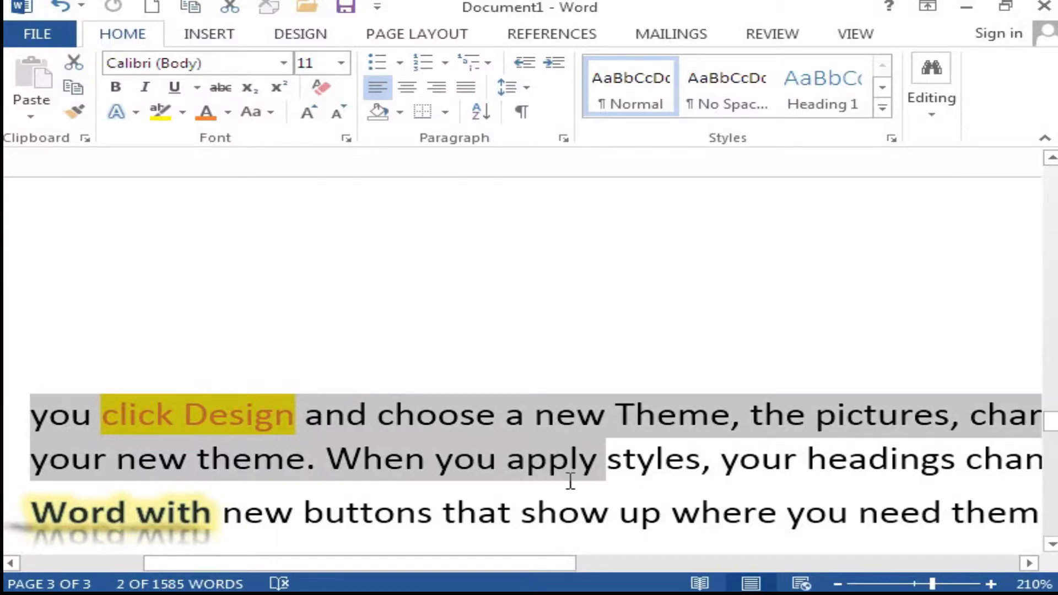
{"action": "left_click", "coordinate": [275, 118]}
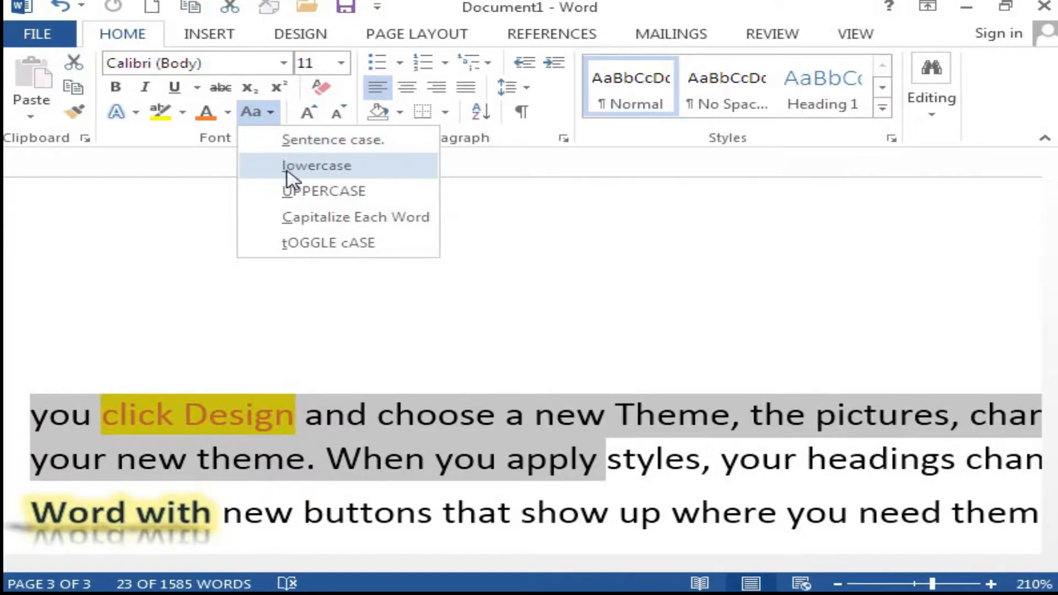
{"action": "left_click", "coordinate": [300, 193]}
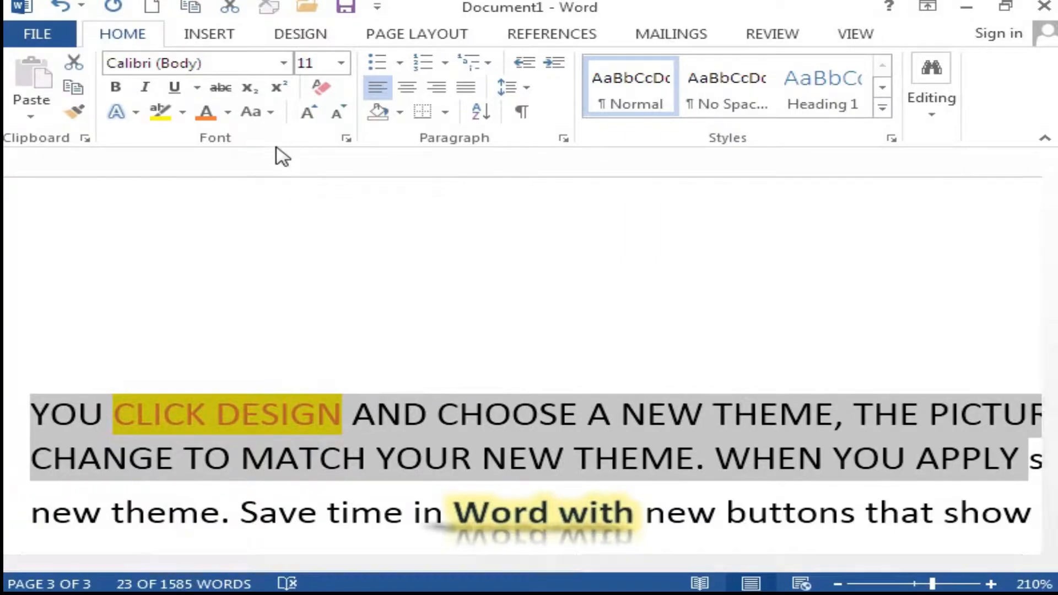
Change the case of the selected text through "WHEN YOU APPLY" to Sentence case and finally to Capitalize Each Word.
{"action": "left_click", "coordinate": [275, 114]}
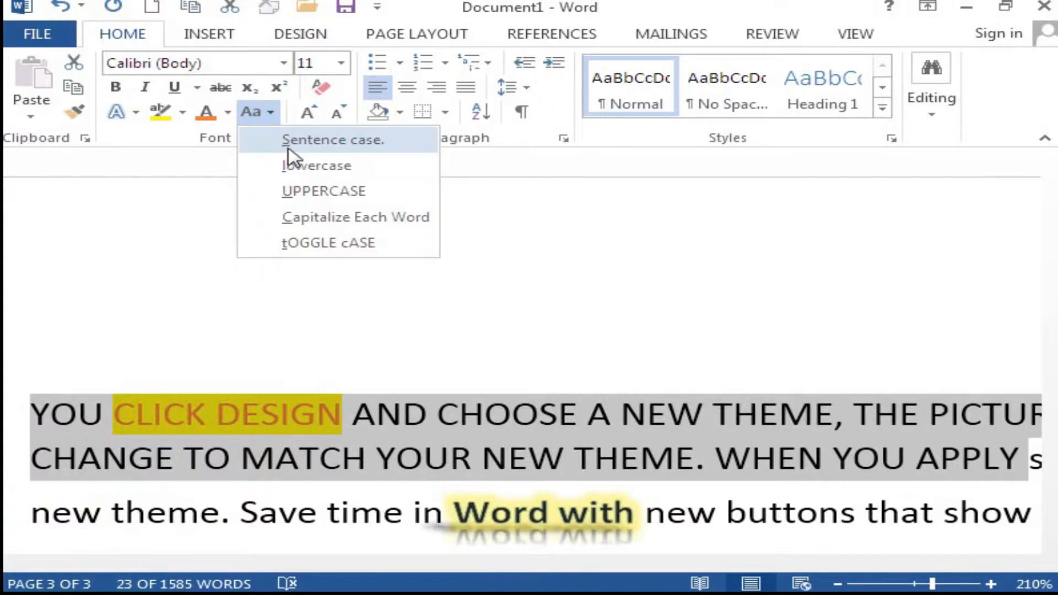
{"action": "left_click", "coordinate": [287, 148]}
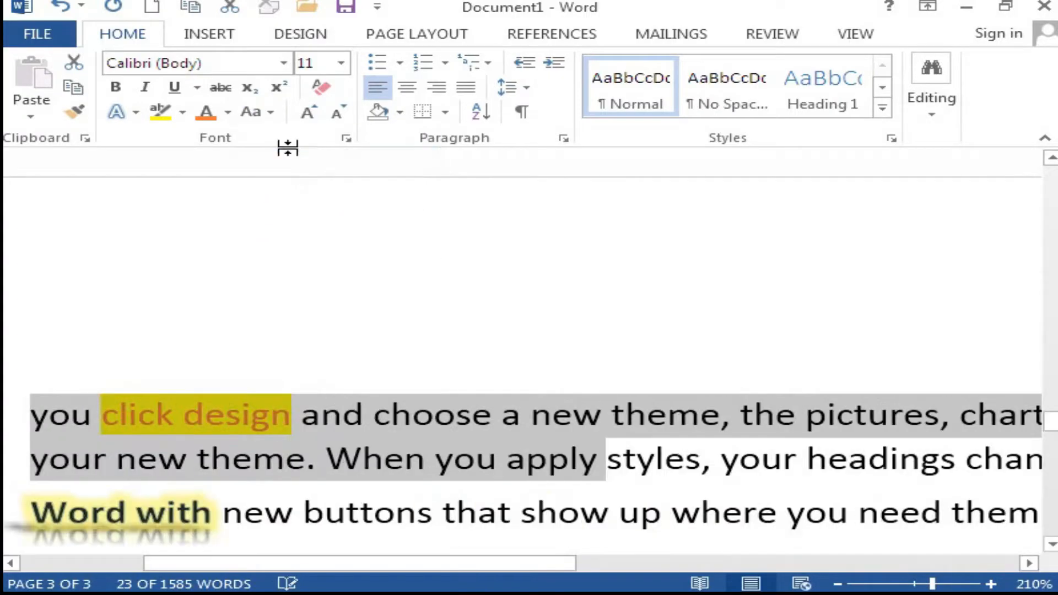
{"action": "left_click", "coordinate": [273, 115]}
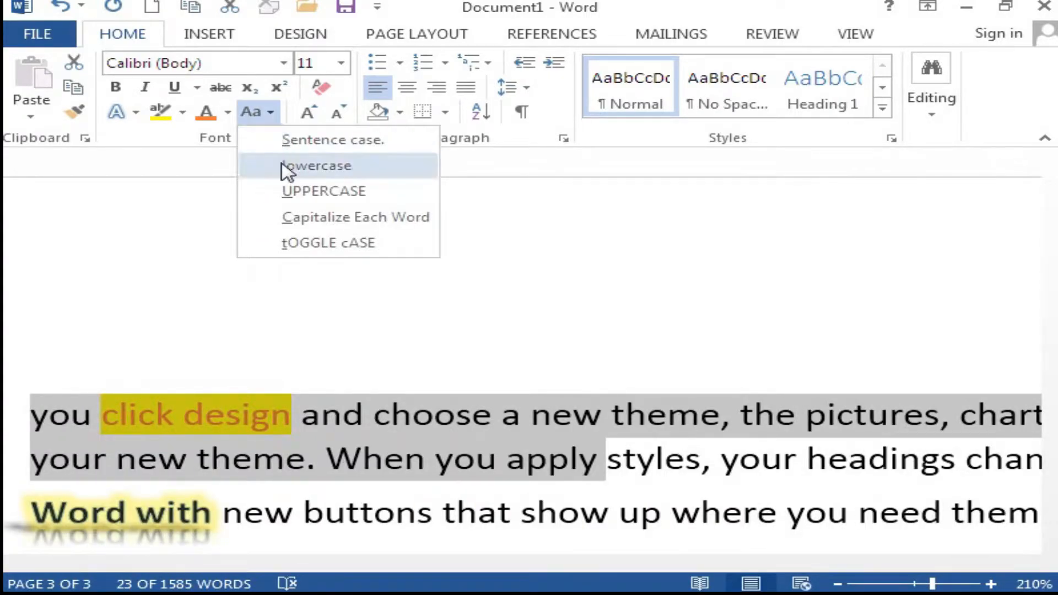
{"action": "left_click", "coordinate": [296, 225]}
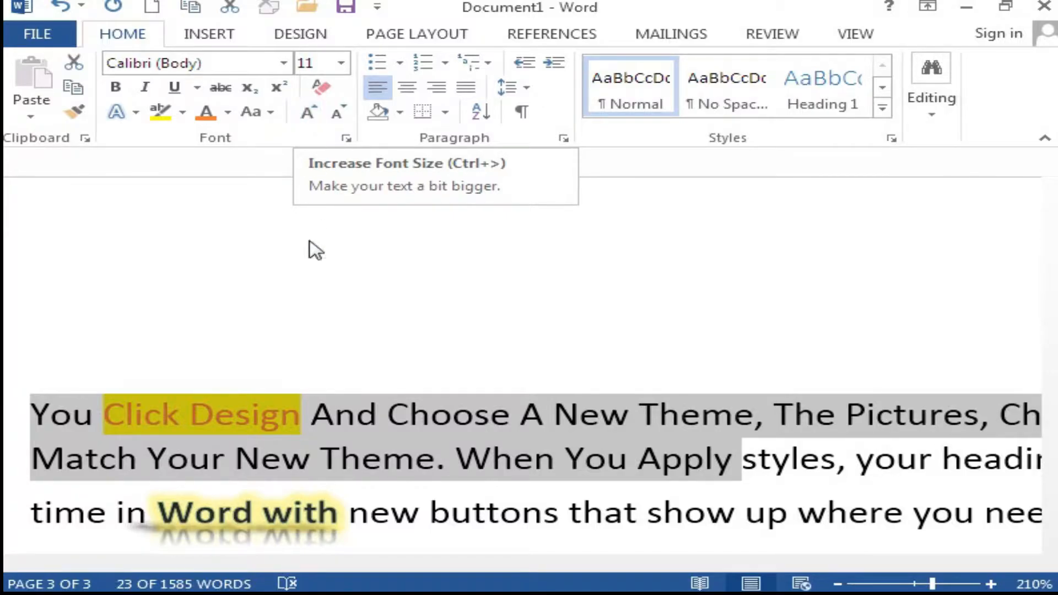
Set the words "You Click Design" to font size 14 and grow them in increments to size 24.
{"action": "left_click", "coordinate": [94, 432]}
{"action": "left_click_drag", "start_coordinate": [26, 417], "coordinate": [314, 416]}
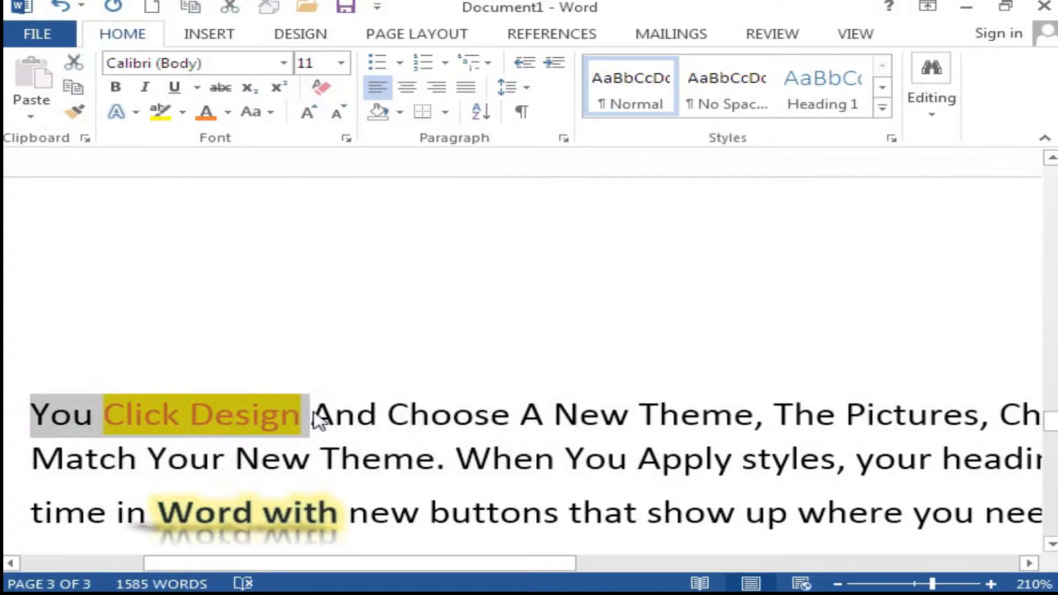
{"action": "left_click", "coordinate": [340, 65]}
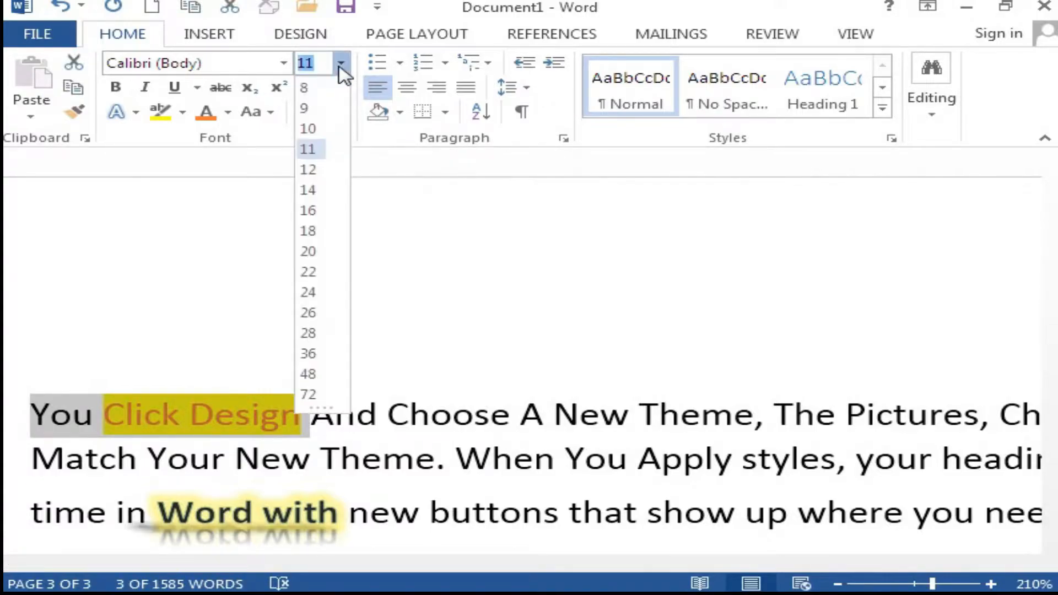
{"action": "left_click", "coordinate": [323, 193]}
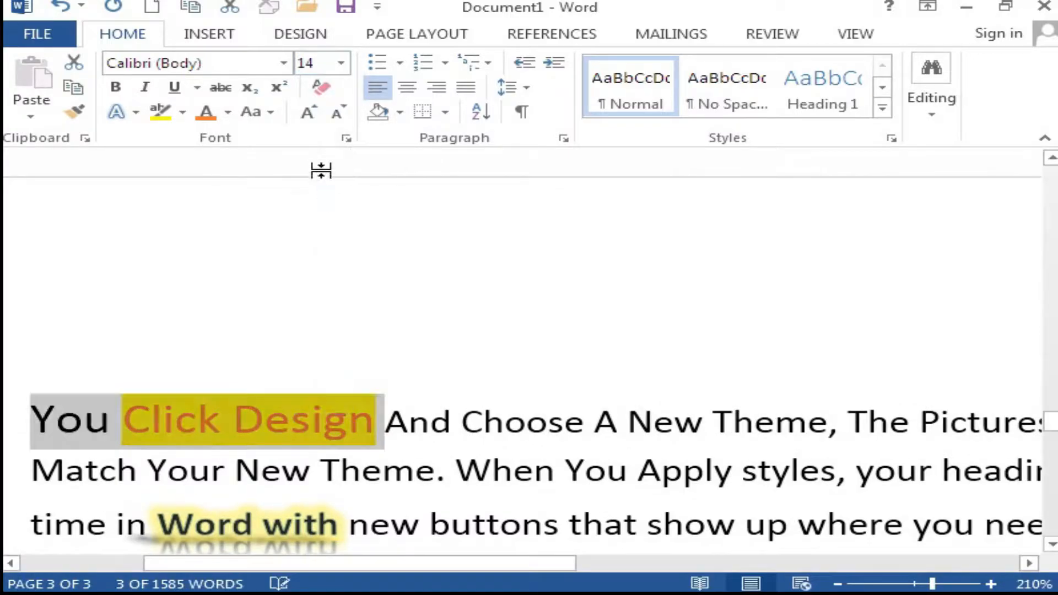
{"action": "left_click", "coordinate": [320, 123]}
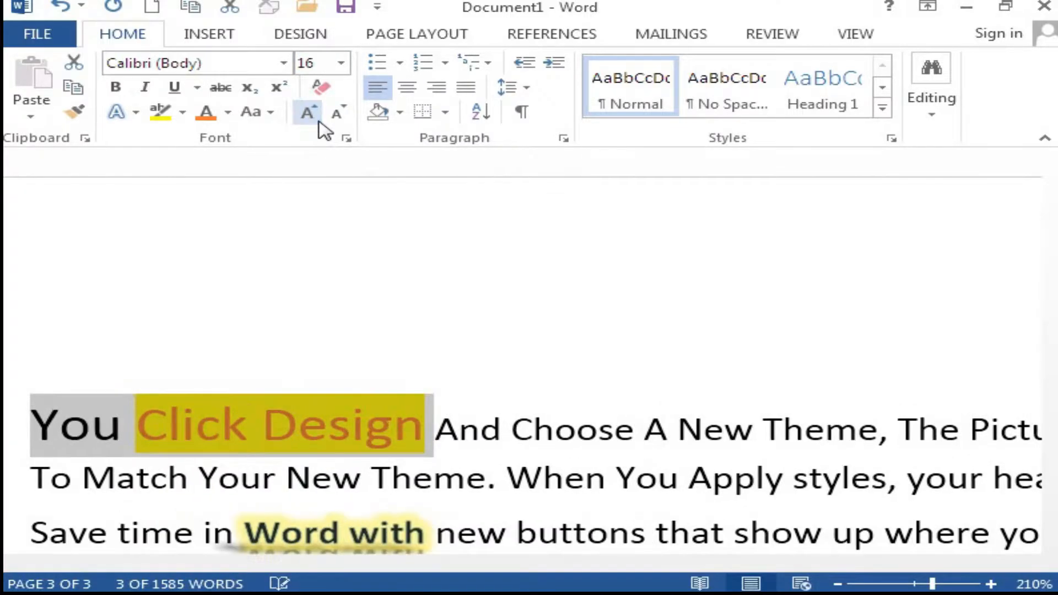
{"action": "left_click", "coordinate": [320, 123]}
{"action": "left_click", "coordinate": [319, 122]}
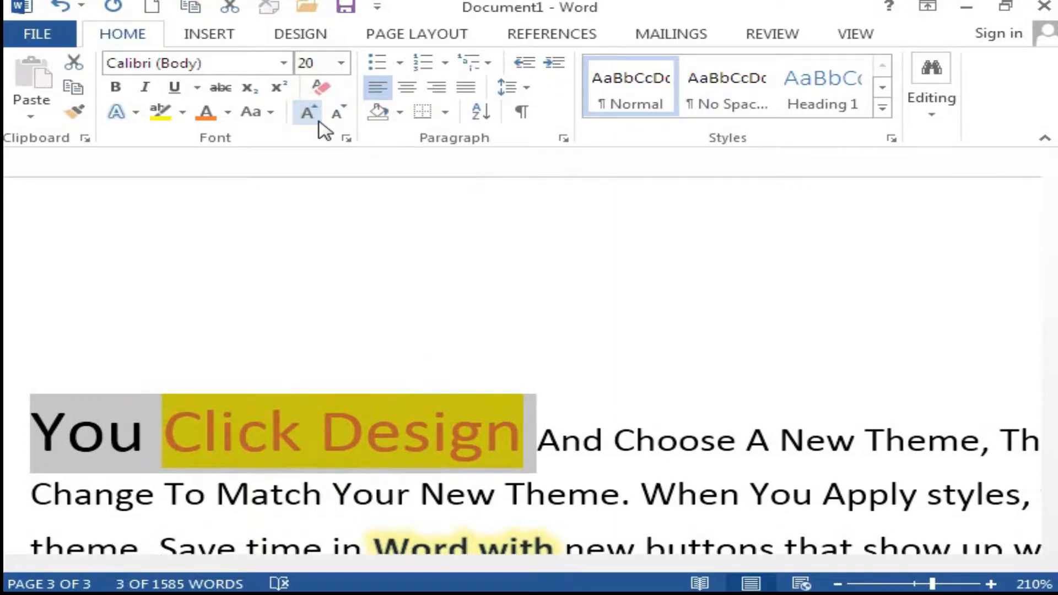
{"action": "left_click", "coordinate": [320, 122]}
{"action": "left_click", "coordinate": [319, 122]}
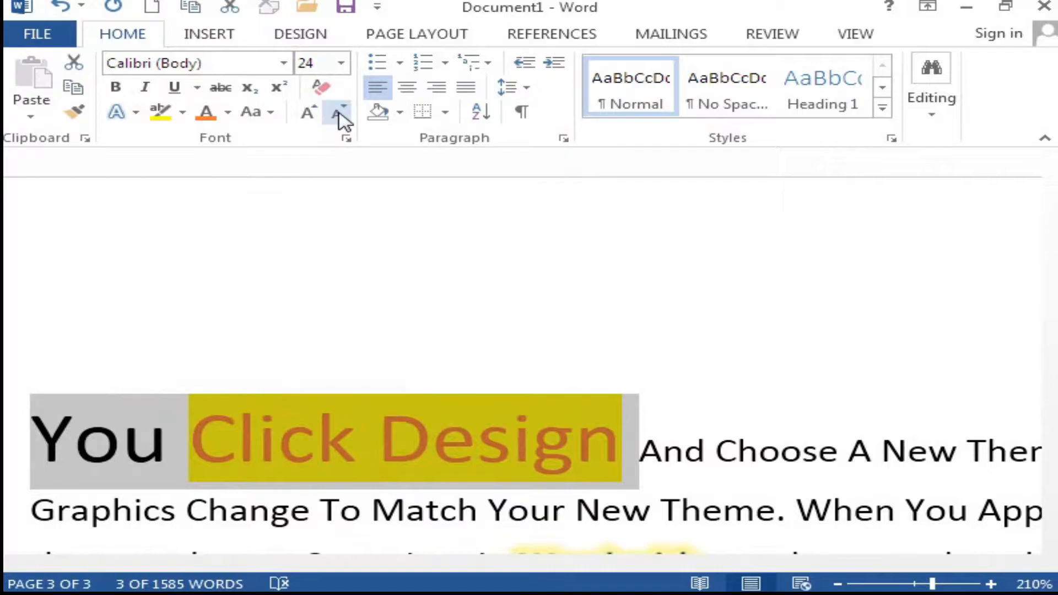
Shrink the words "You Click Design" in increments down to font size 11.
{"action": "left_click", "coordinate": [338, 116]}
{"action": "left_click", "coordinate": [338, 116]}
{"action": "left_click", "coordinate": [338, 116]}
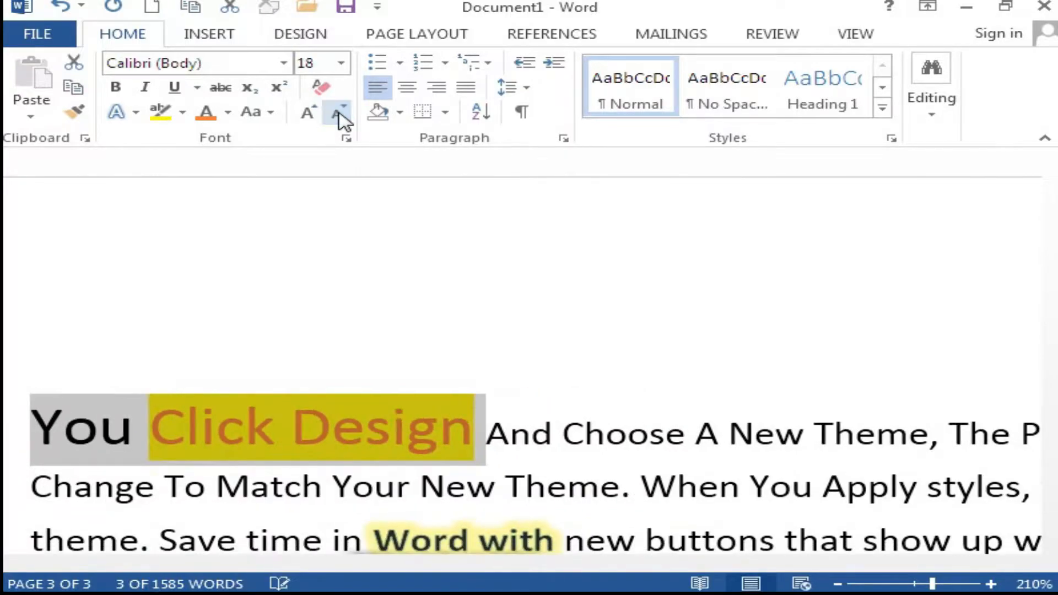
{"action": "left_click", "coordinate": [338, 116]}
{"action": "left_click", "coordinate": [338, 116]}
{"action": "left_click", "coordinate": [339, 116]}
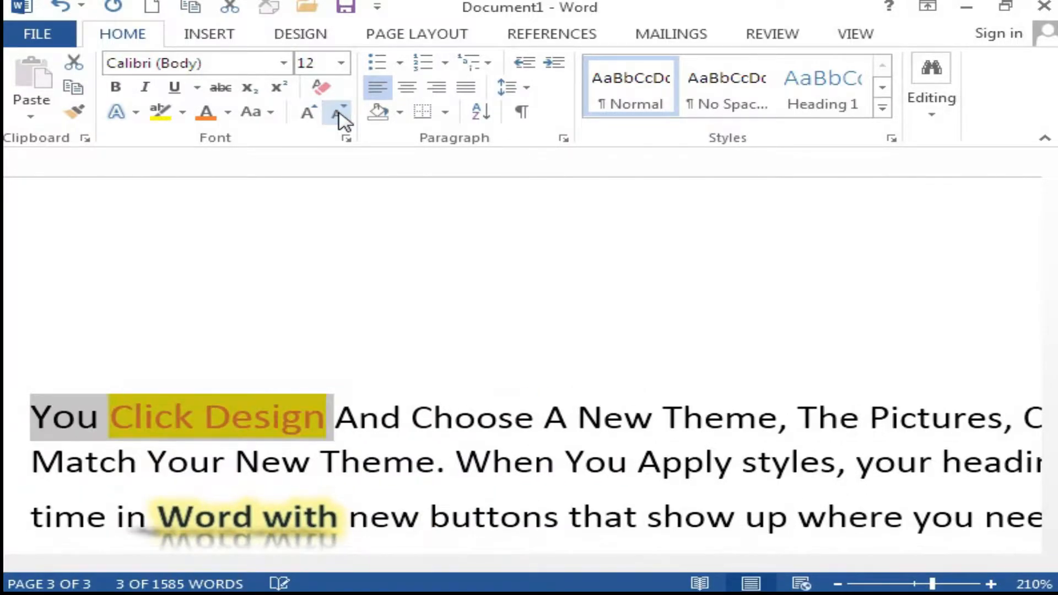
{"action": "left_click", "coordinate": [339, 116]}
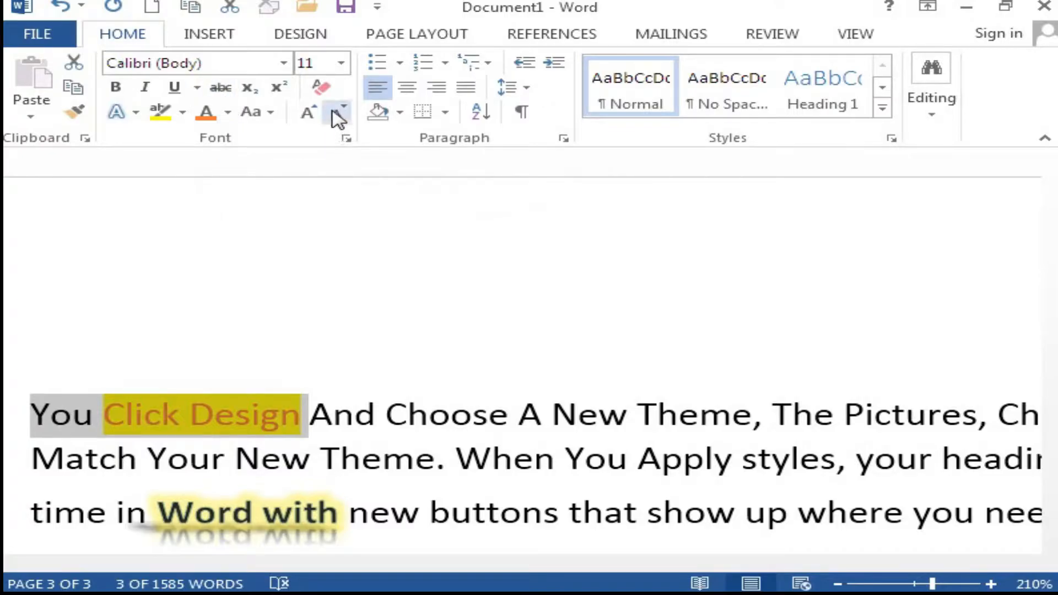
Make the words "Video provides" at the start of the page 2 paragraph bold and set their font to Arial Black.
{"action": "scroll", "coordinate": [285, 361], "scroll_direction": "up", "scroll_amount": 5}
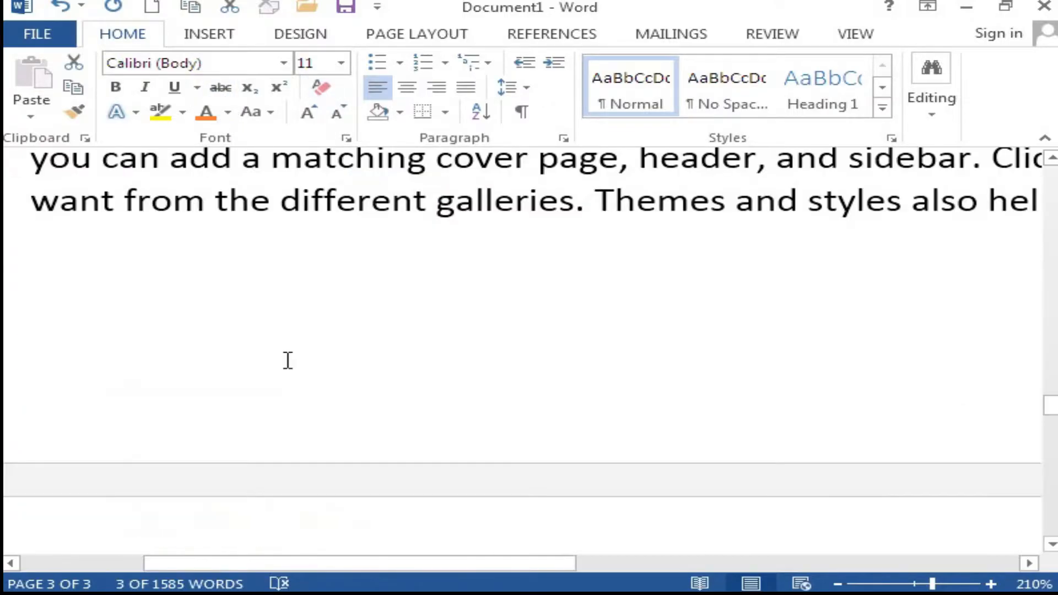
{"action": "left_click_drag", "start_coordinate": [30, 302], "coordinate": [282, 294]}
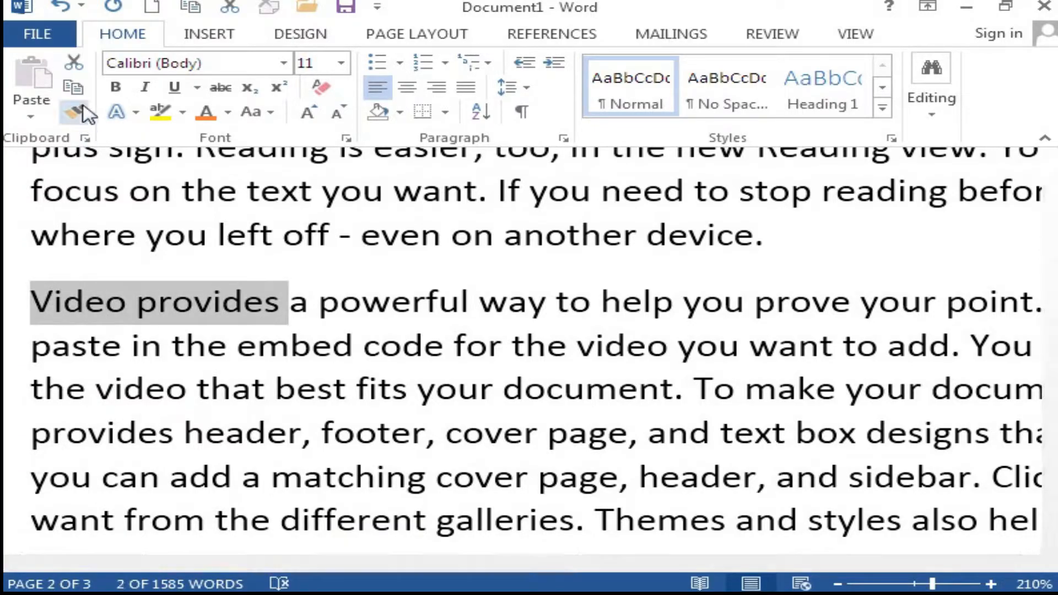
{"action": "left_click", "coordinate": [116, 88]}
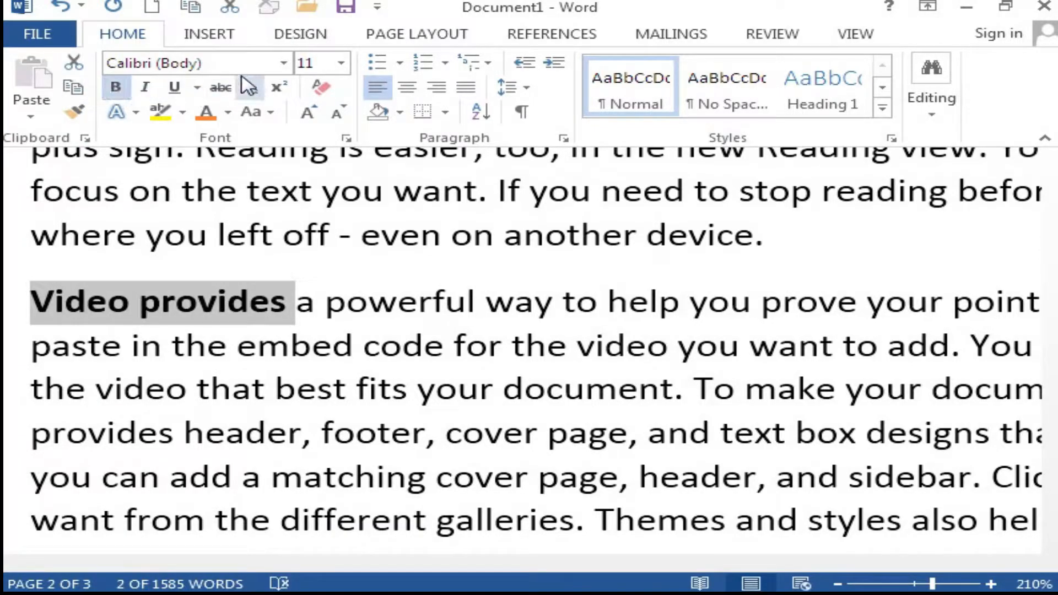
{"action": "left_click", "coordinate": [282, 64]}
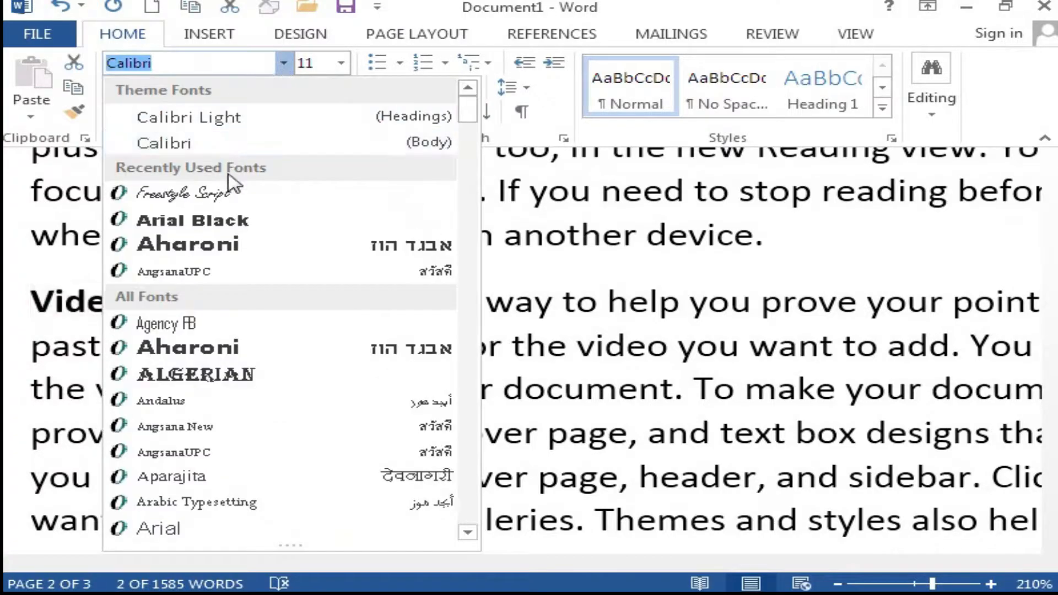
{"action": "left_click", "coordinate": [233, 221]}
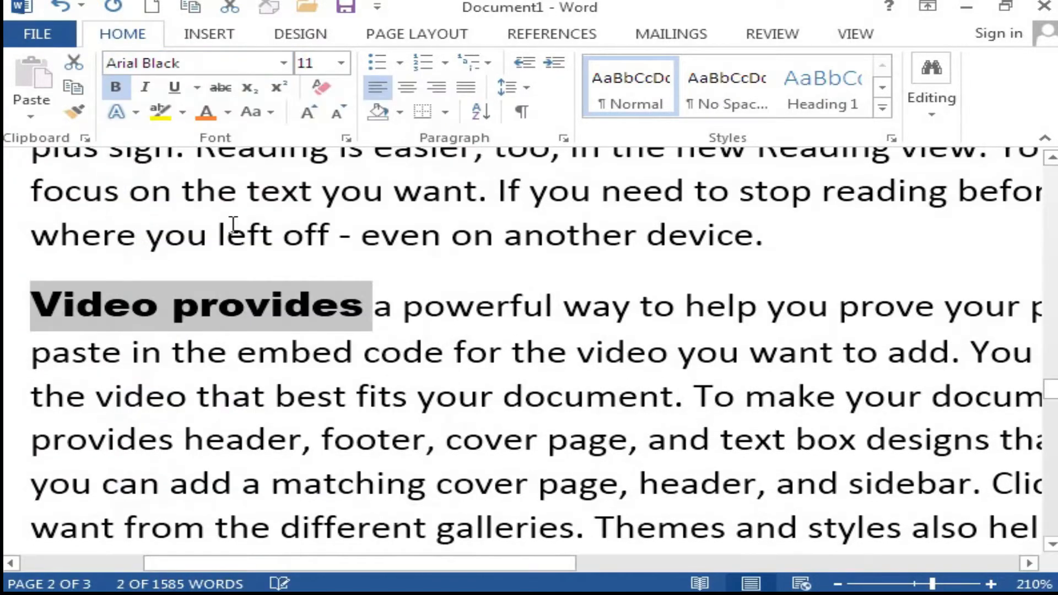
Apply the black shadowed preset text effect to "Video provides" and set its font color to the orange theme color.
{"action": "left_click", "coordinate": [122, 113]}
{"action": "left_click", "coordinate": [132, 168]}
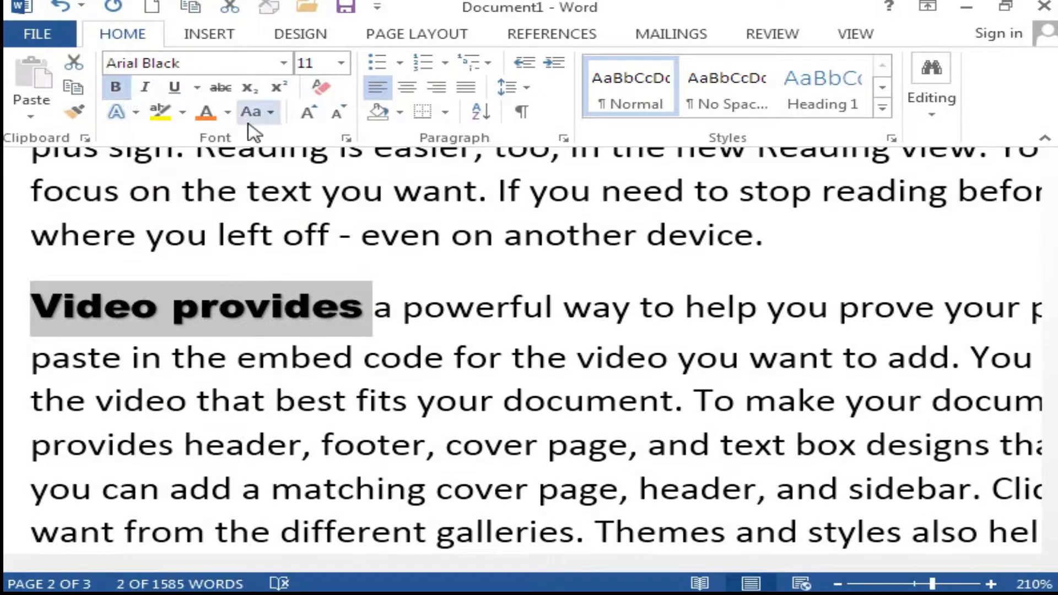
{"action": "left_click", "coordinate": [227, 113]}
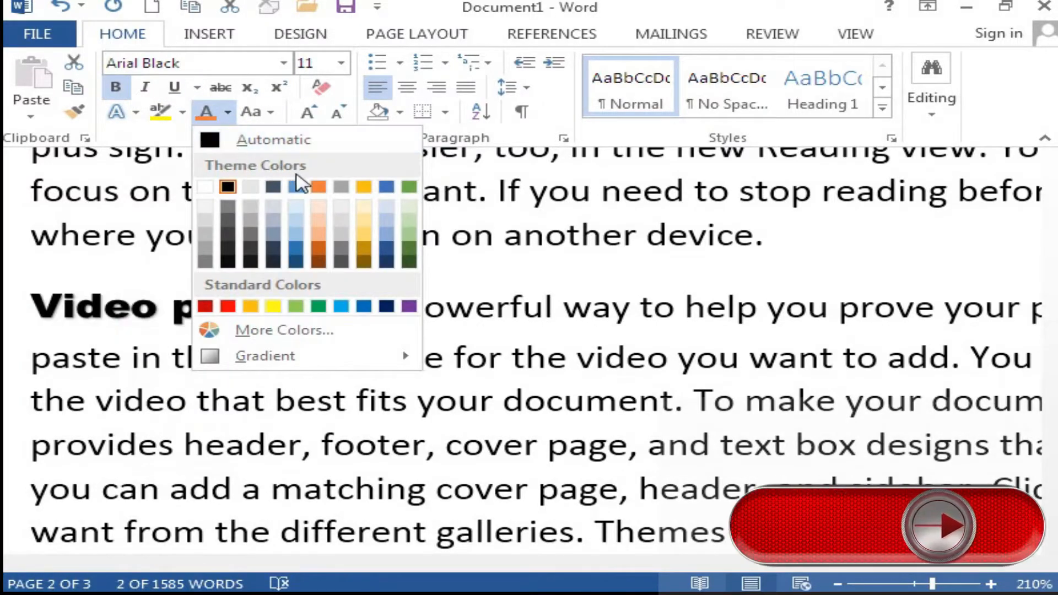
{"action": "left_click", "coordinate": [323, 193]}
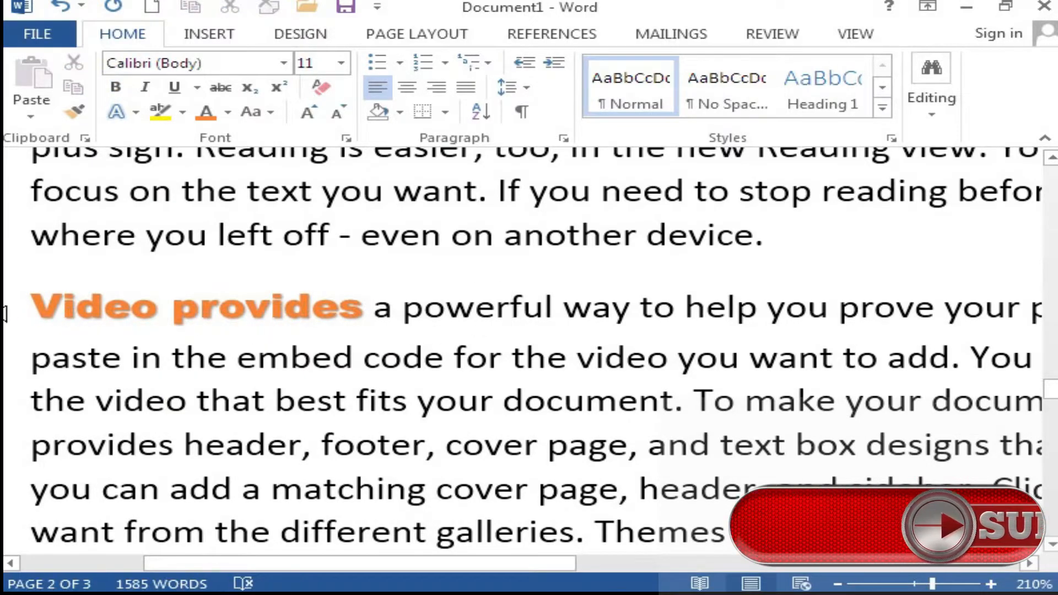
Clear all formatting from the words "Video provides" and deselect them.
{"action": "left_click_drag", "start_coordinate": [30, 305], "coordinate": [284, 300]}
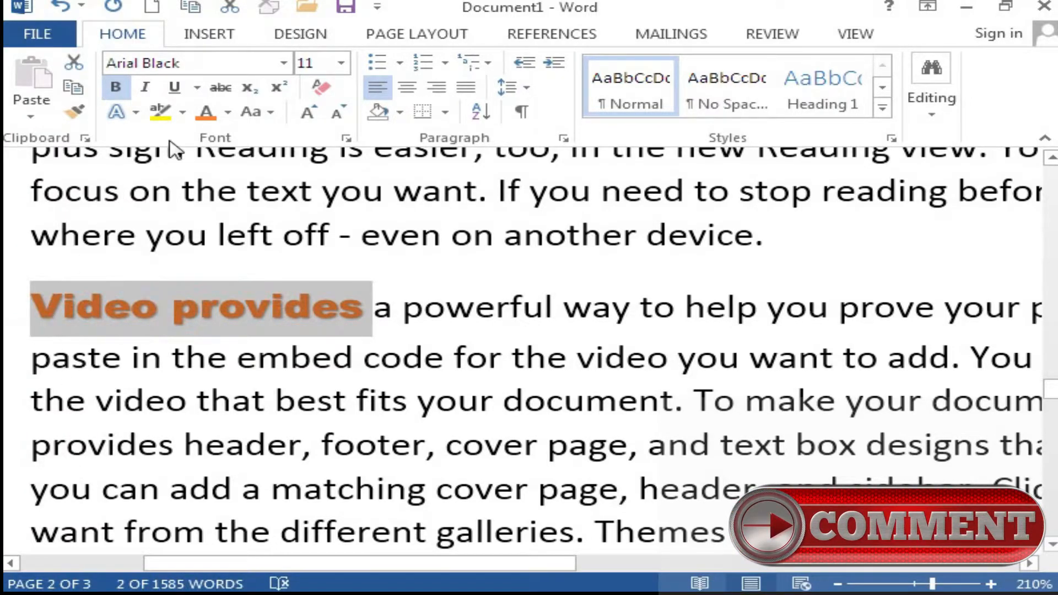
{"action": "left_click", "coordinate": [321, 88]}
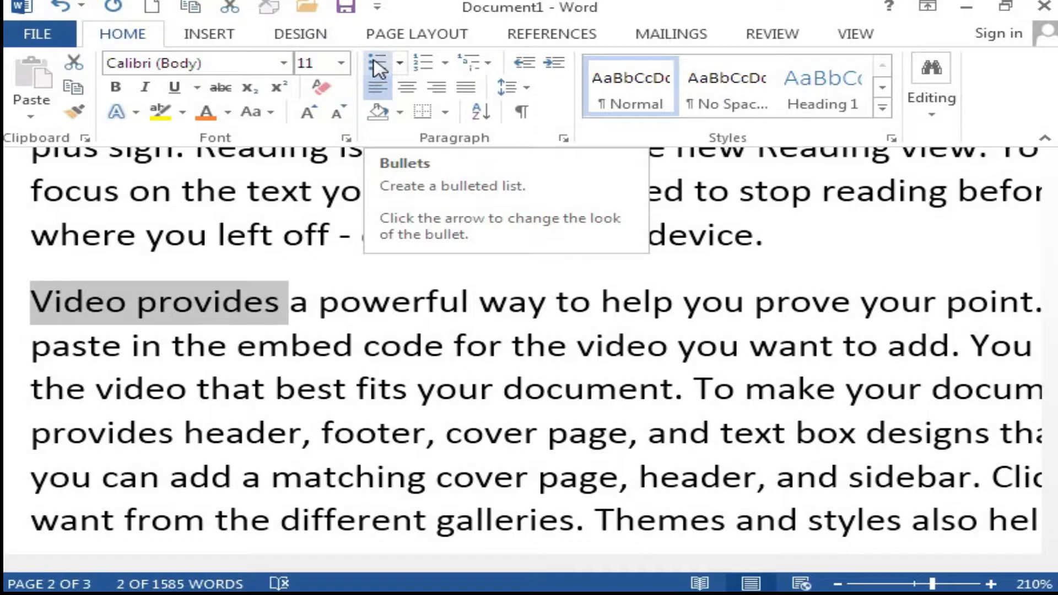
{"action": "left_click", "coordinate": [266, 389]}
Apply check mark bullets to the H2SO4 line and the (a+b)2 formula line on page 3.
{"action": "scroll", "coordinate": [243, 395], "scroll_direction": "down", "scroll_amount": 4}
{"action": "scroll", "coordinate": [125, 373], "scroll_direction": "down", "scroll_amount": 10}
{"action": "scroll", "coordinate": [118, 373], "scroll_direction": "up", "scroll_amount": 3}
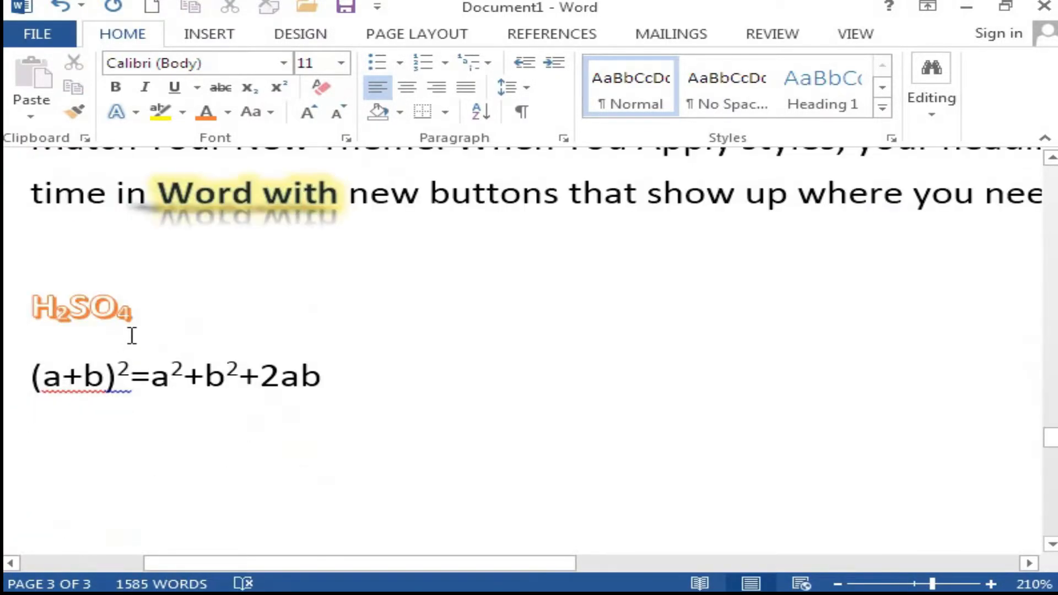
{"action": "left_click_drag", "start_coordinate": [31, 305], "coordinate": [337, 384]}
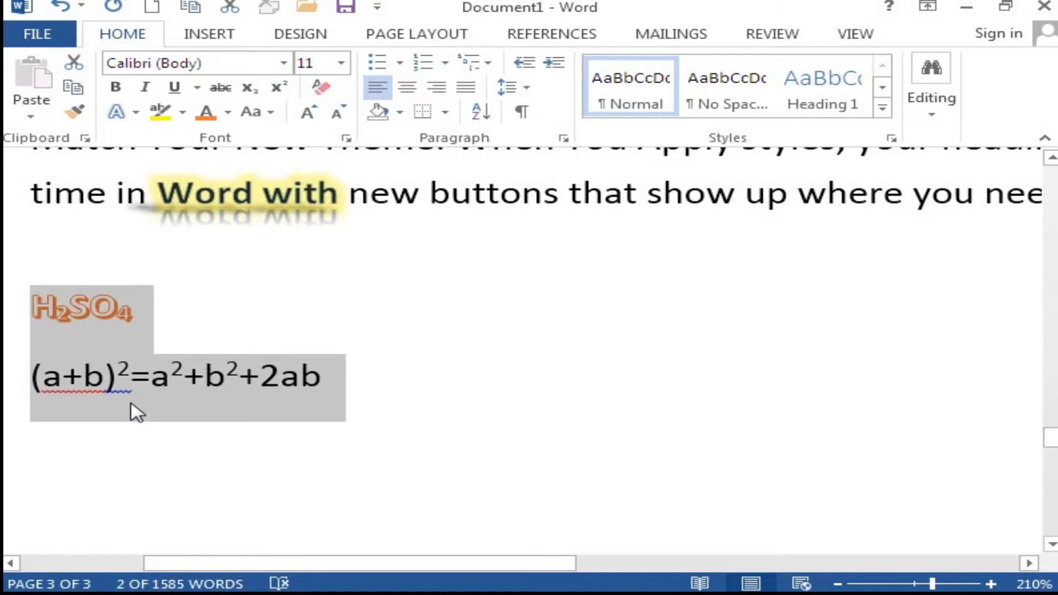
{"action": "left_click", "coordinate": [399, 65]}
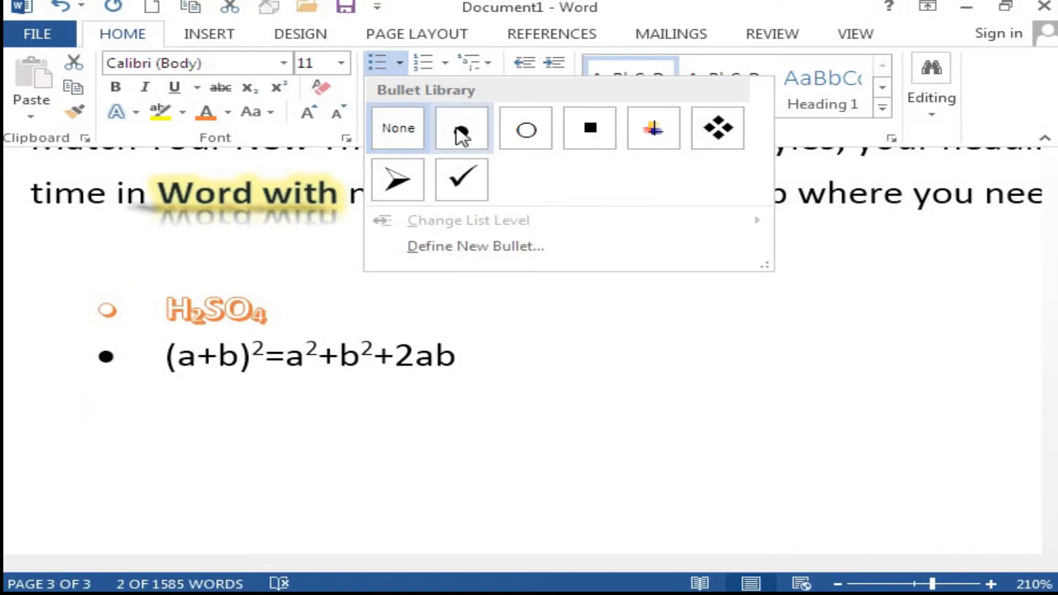
{"action": "left_click", "coordinate": [462, 180]}
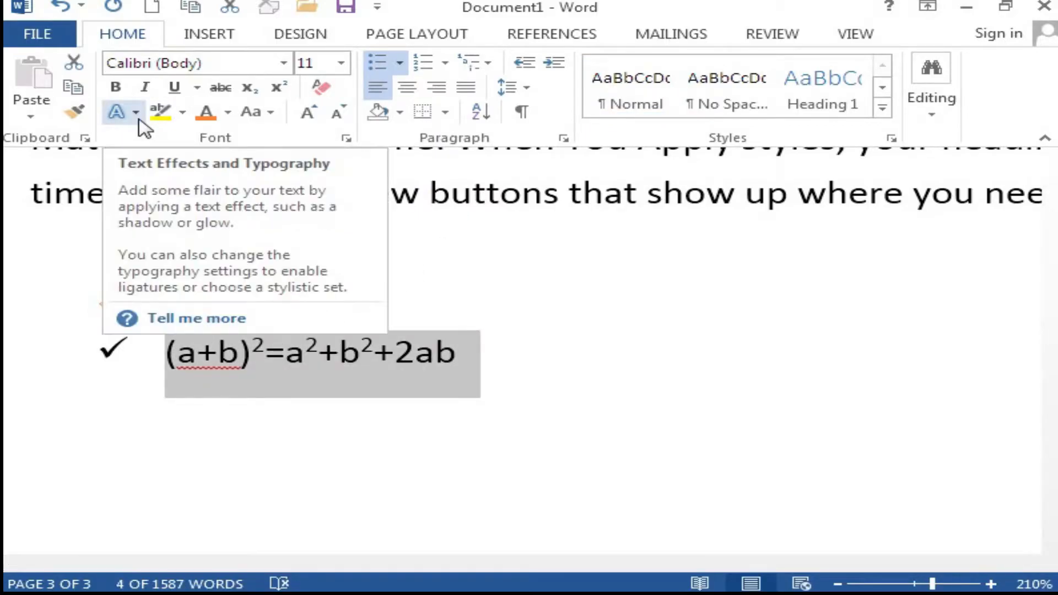
Clear all formatting from the H2SO4 and (a+b)2 lines and give them solid round bullets.
{"action": "left_click", "coordinate": [321, 89]}
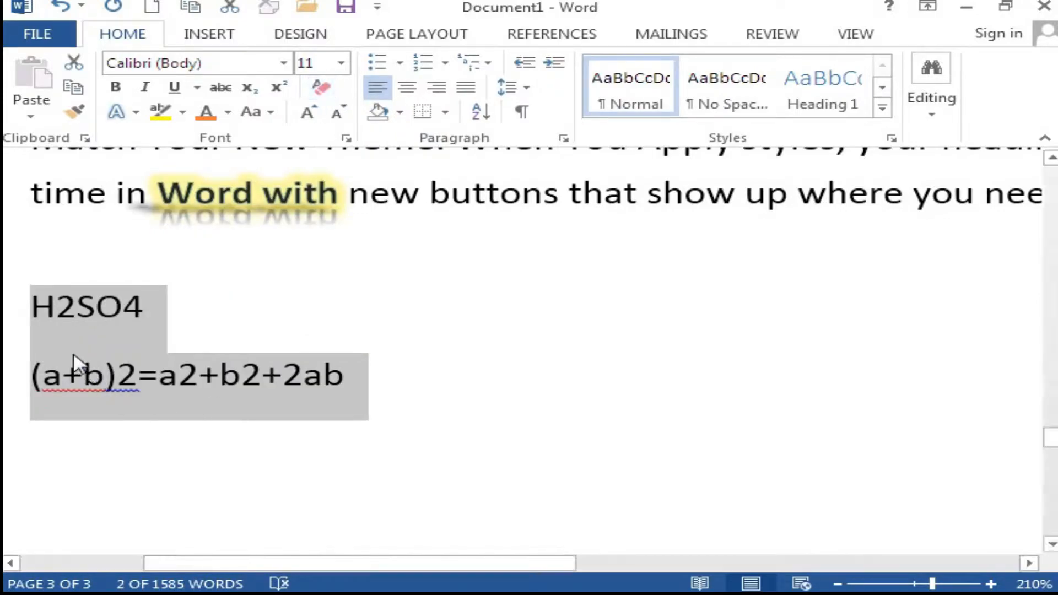
{"action": "left_click", "coordinate": [399, 63]}
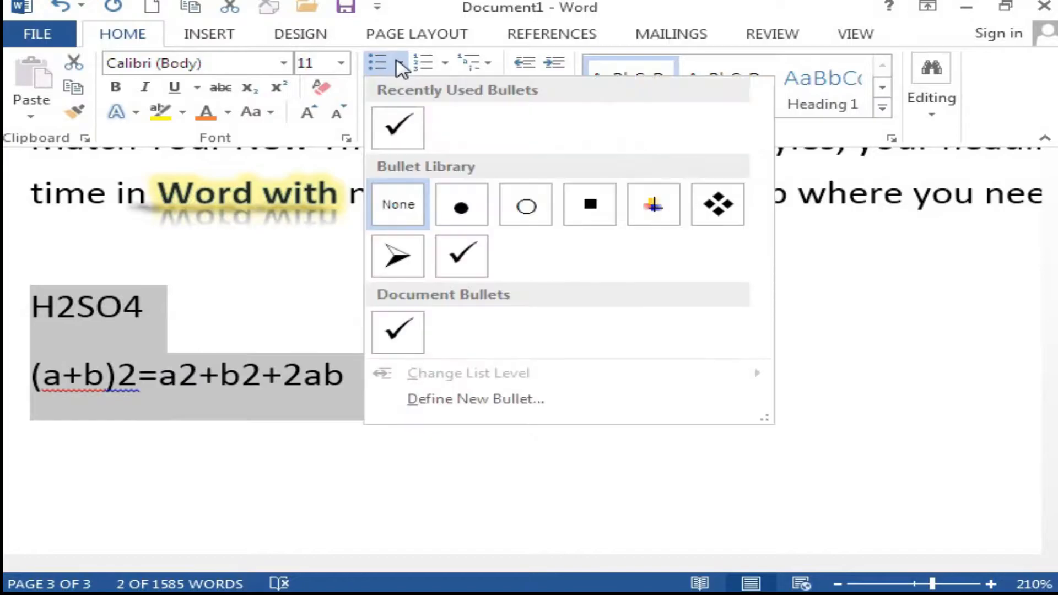
{"action": "left_click", "coordinate": [464, 207]}
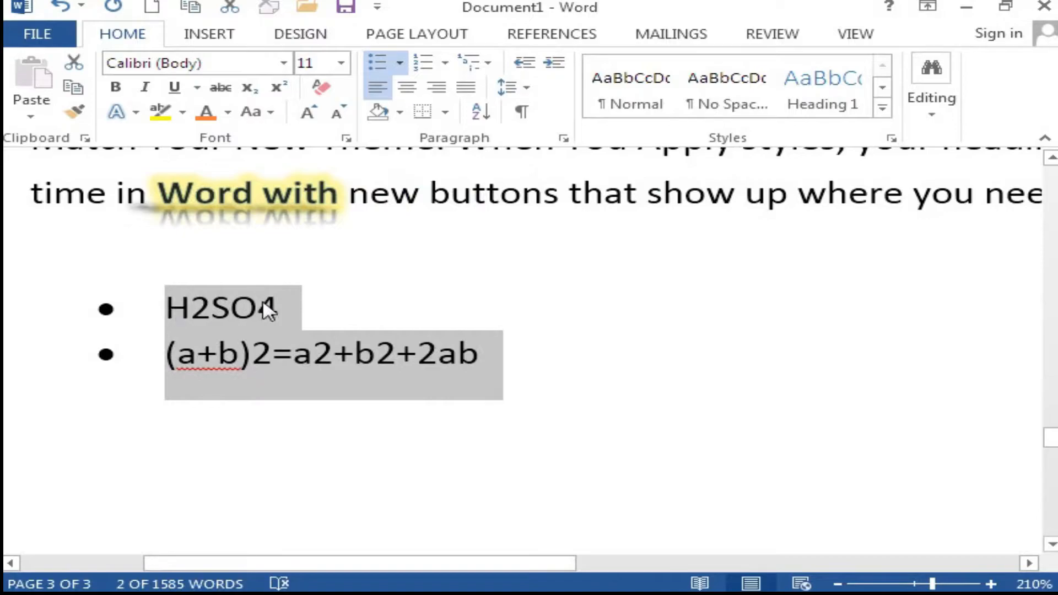
Format the 2 and the 4 in the bulleted H2SO4 line as subscripts.
{"action": "left_click", "coordinate": [211, 311]}
{"action": "left_click_drag", "start_coordinate": [189, 309], "coordinate": [218, 318]}
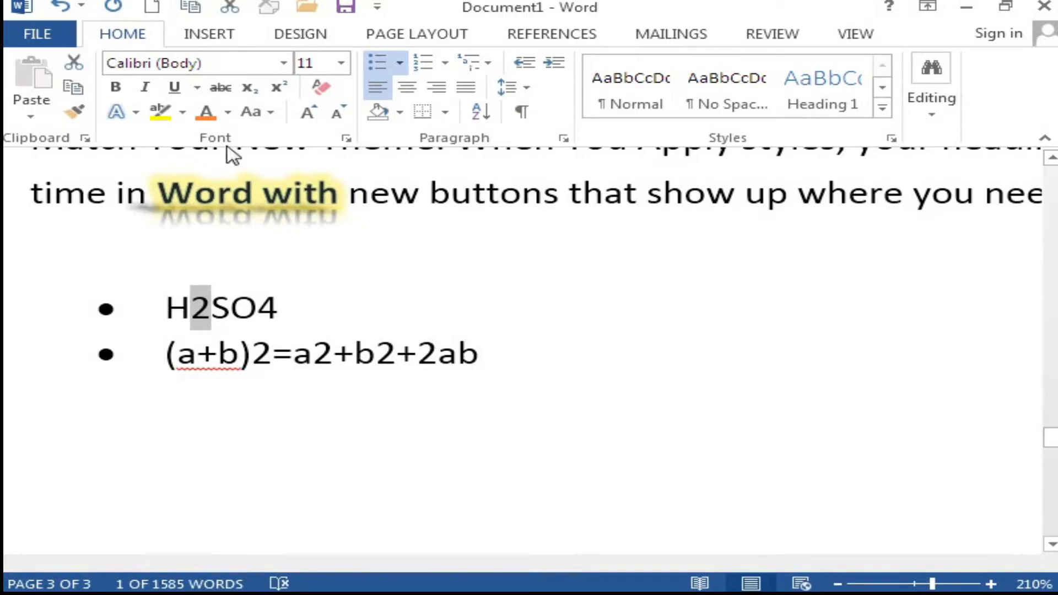
{"action": "left_click", "coordinate": [250, 89]}
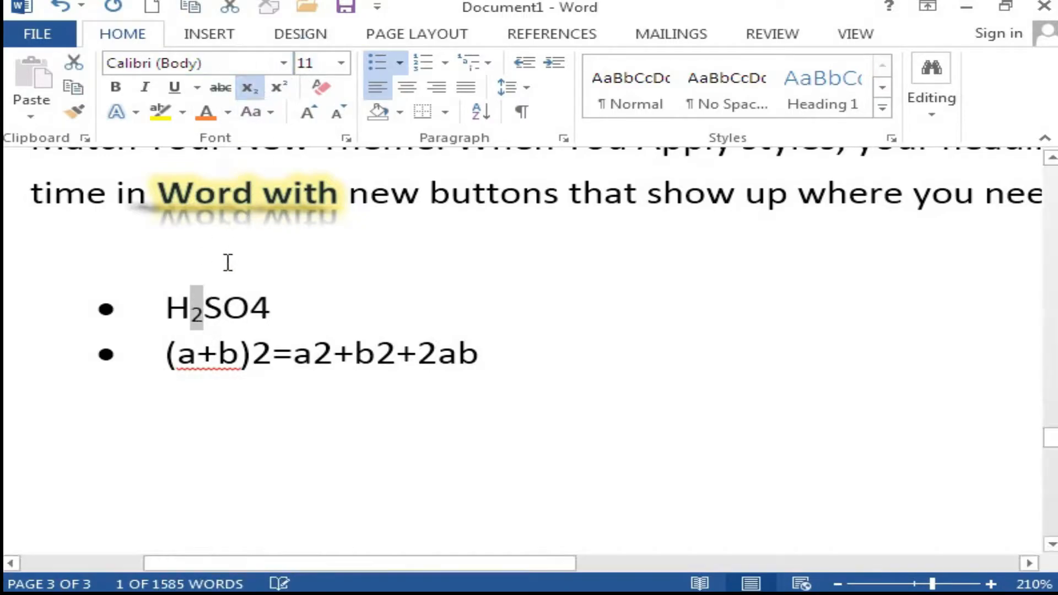
{"action": "left_click_drag", "start_coordinate": [251, 312], "coordinate": [266, 308]}
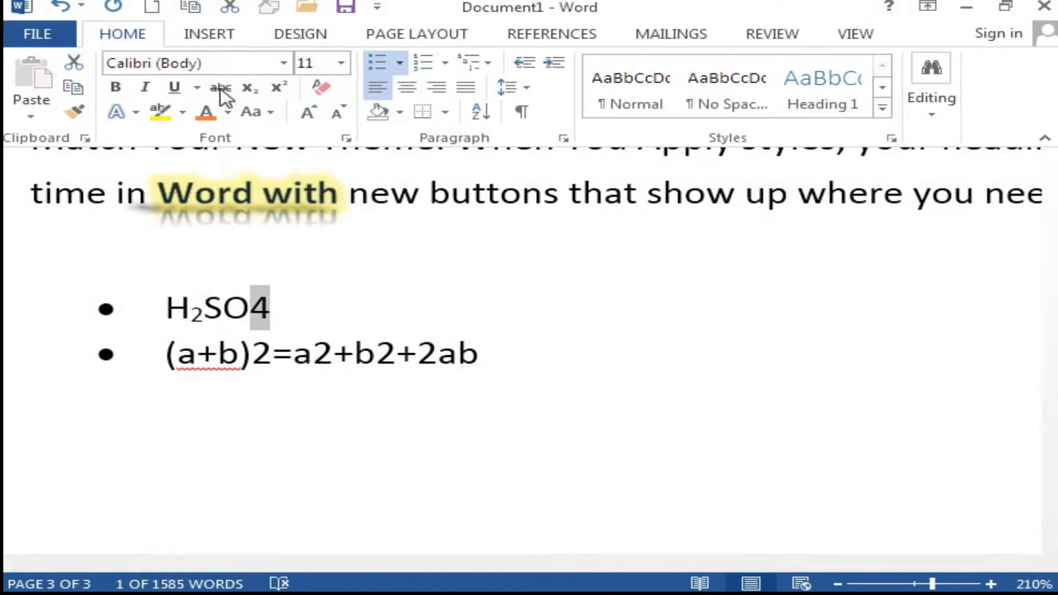
{"action": "left_click", "coordinate": [249, 88]}
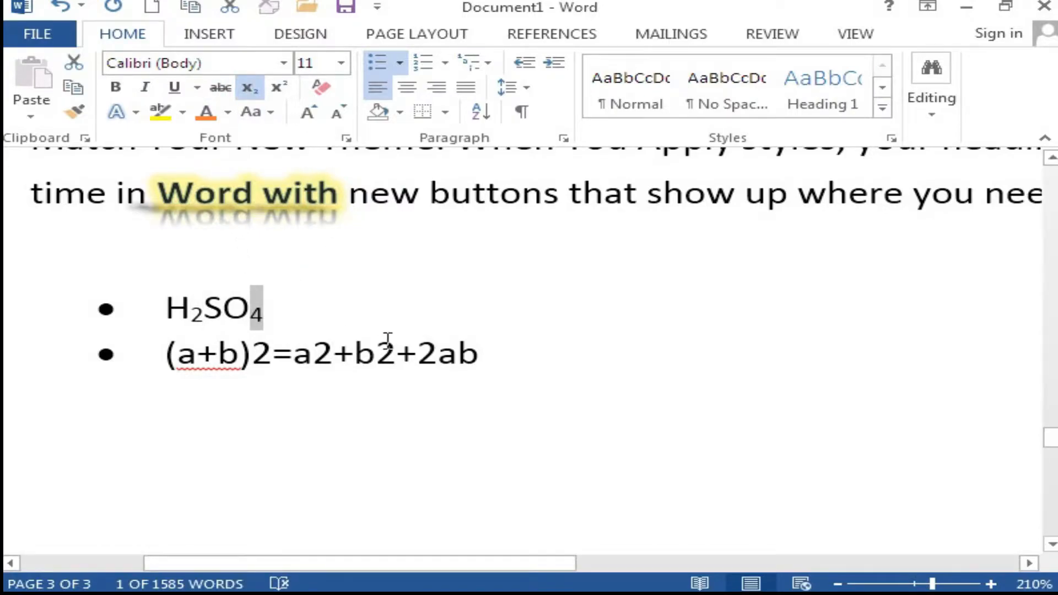
Try four-diamond bullets on the H2SO4 and (a+b)2 lines, and change both lines to 1., 2., 3. numbering.
{"action": "left_click", "coordinate": [509, 361]}
{"action": "left_click_drag", "start_coordinate": [144, 301], "coordinate": [490, 372]}
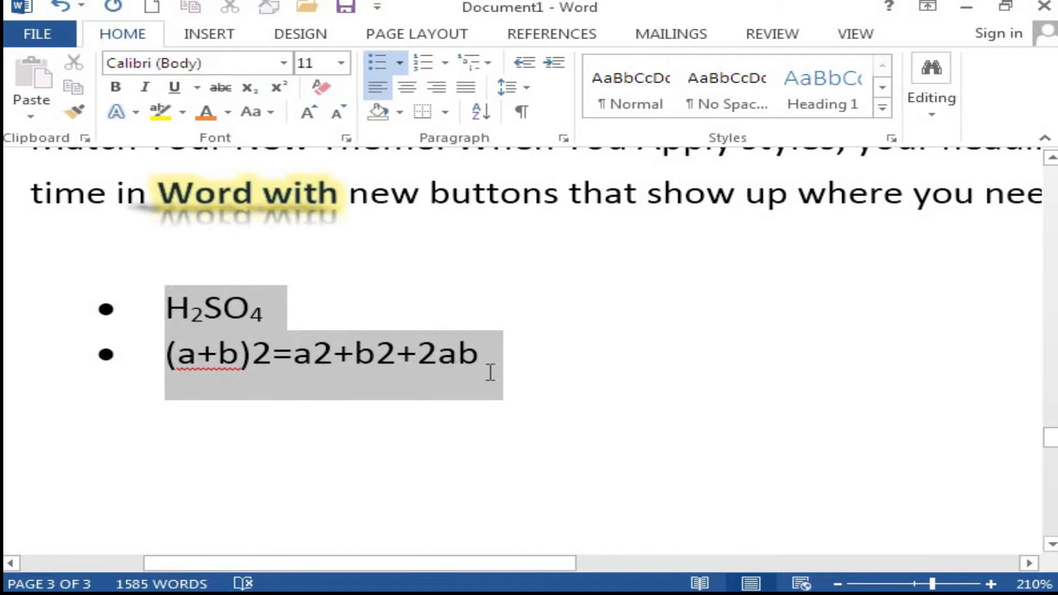
{"action": "left_click", "coordinate": [401, 65]}
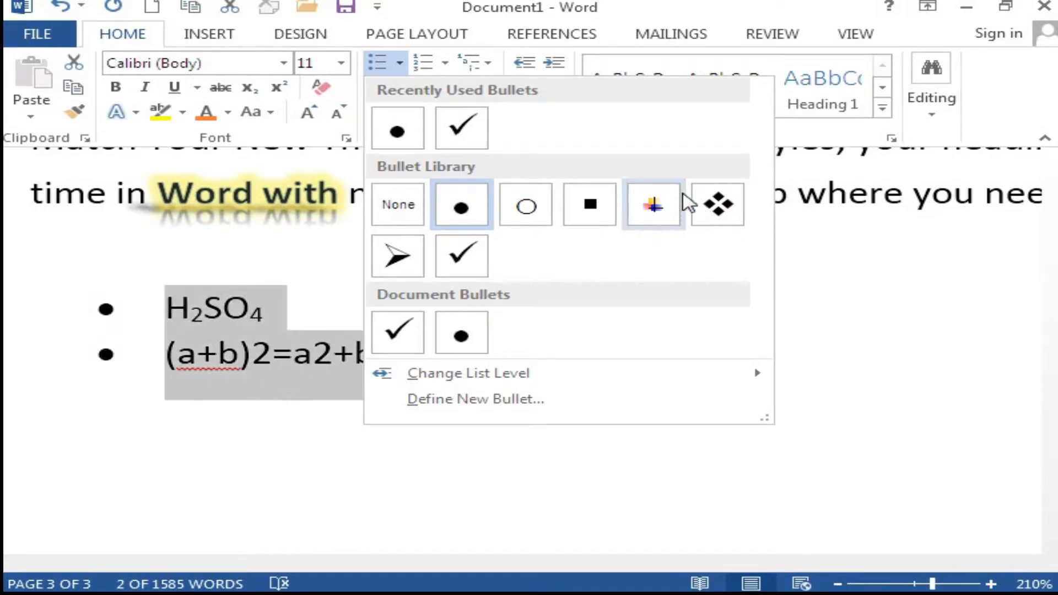
{"action": "left_click", "coordinate": [723, 212]}
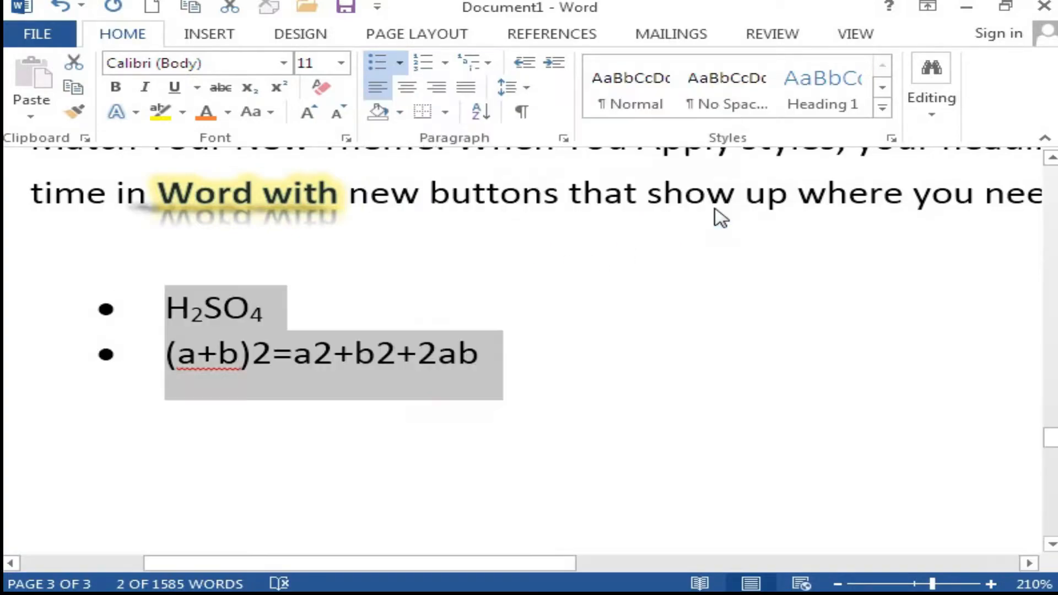
{"action": "left_click", "coordinate": [445, 65]}
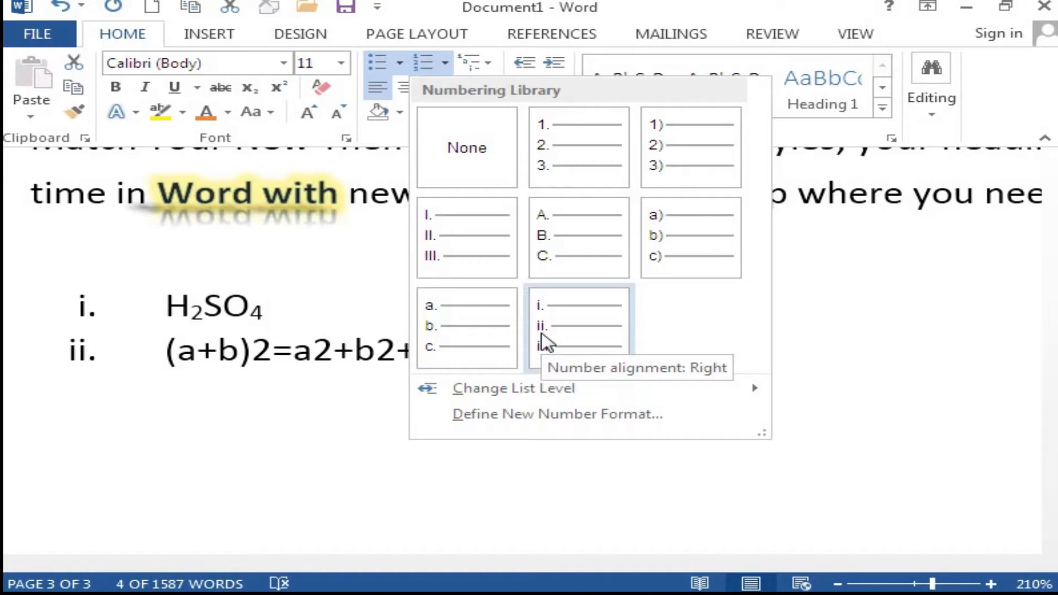
{"action": "left_click", "coordinate": [577, 167]}
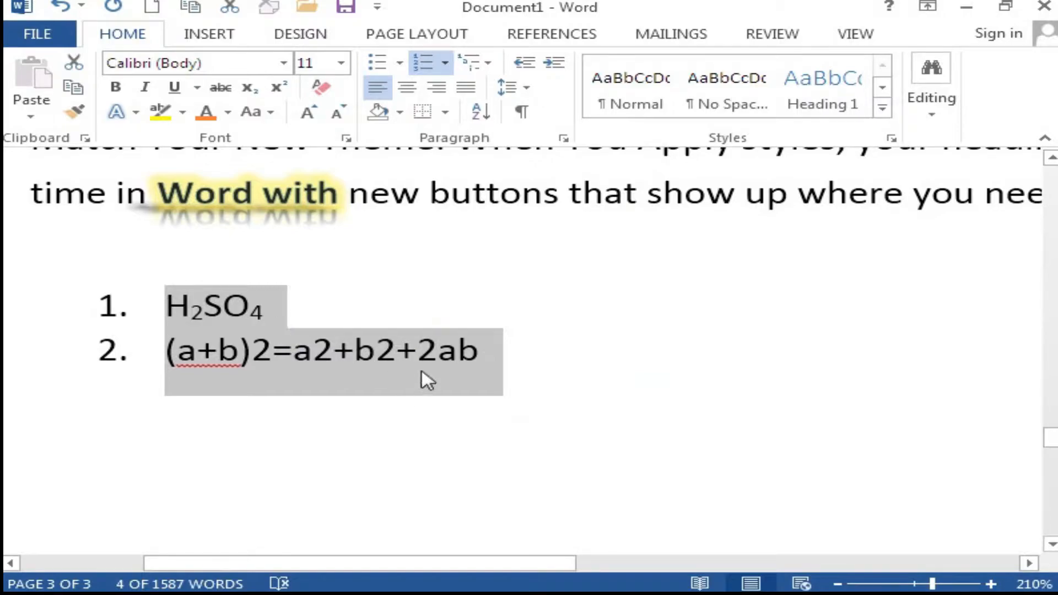
Add a third numbered item after the (a+b)2 formula with the filler text "jhgjhjhgjhgjgjgj gjggjhsgjhsg".
{"action": "left_click", "coordinate": [488, 361]}
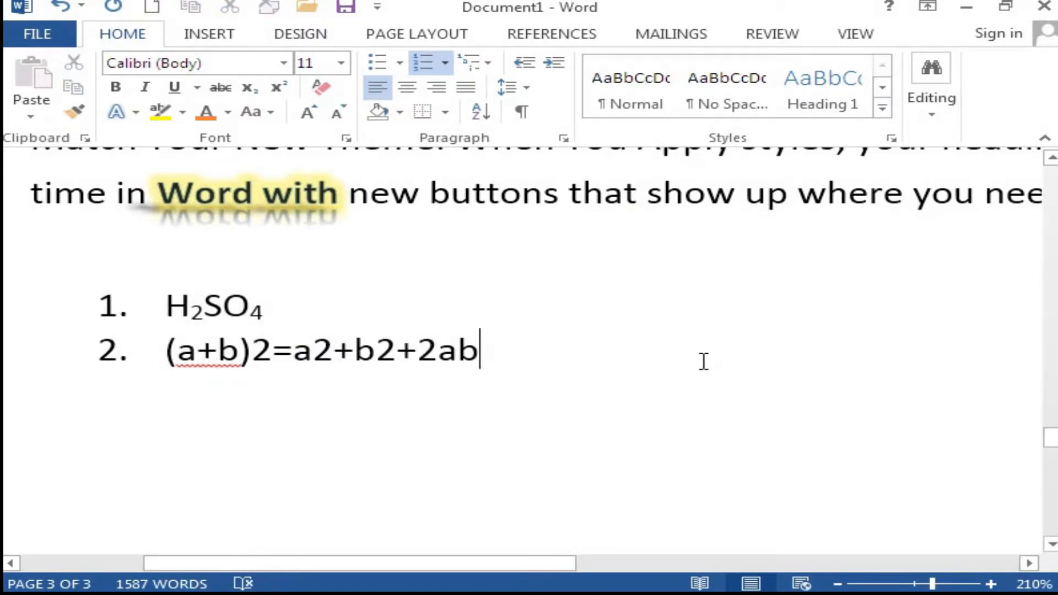
{"action": "key", "text": "Return"}
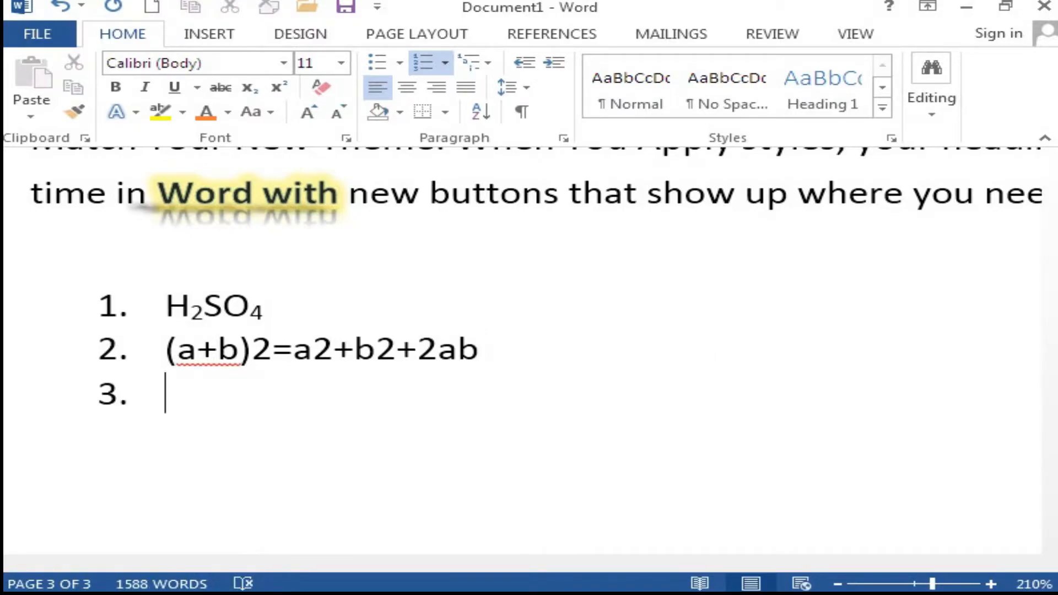
{"action": "type", "text": "jhgjhjhgjhgjgjgj gjggjhsgjhsg"}
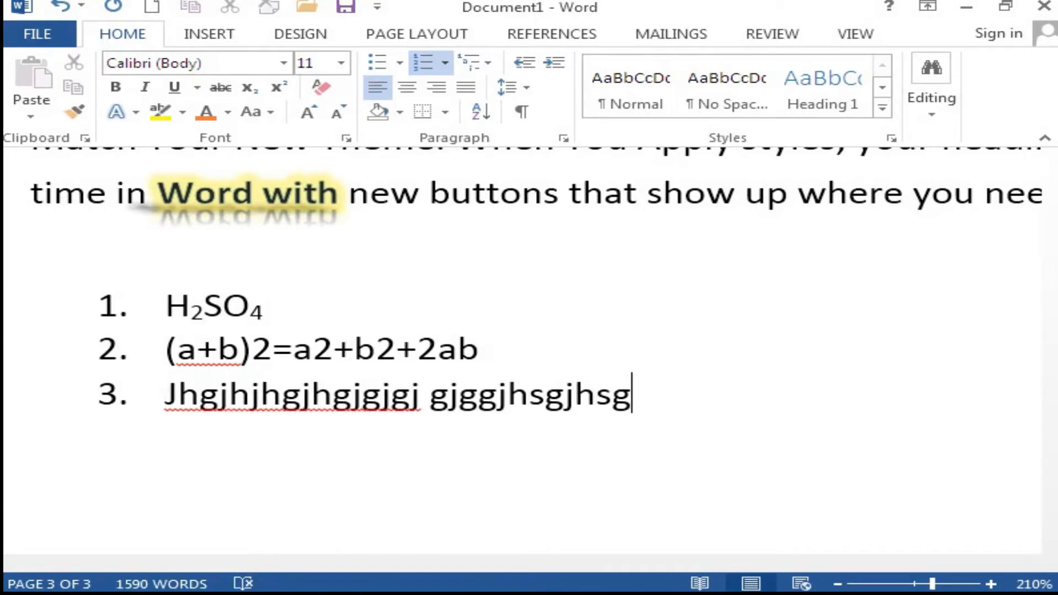
Add a fourth numbered item of random filler letters starting with "dfghfsf" and long enough to wrap onto three lines.
{"action": "key", "text": "Return"}
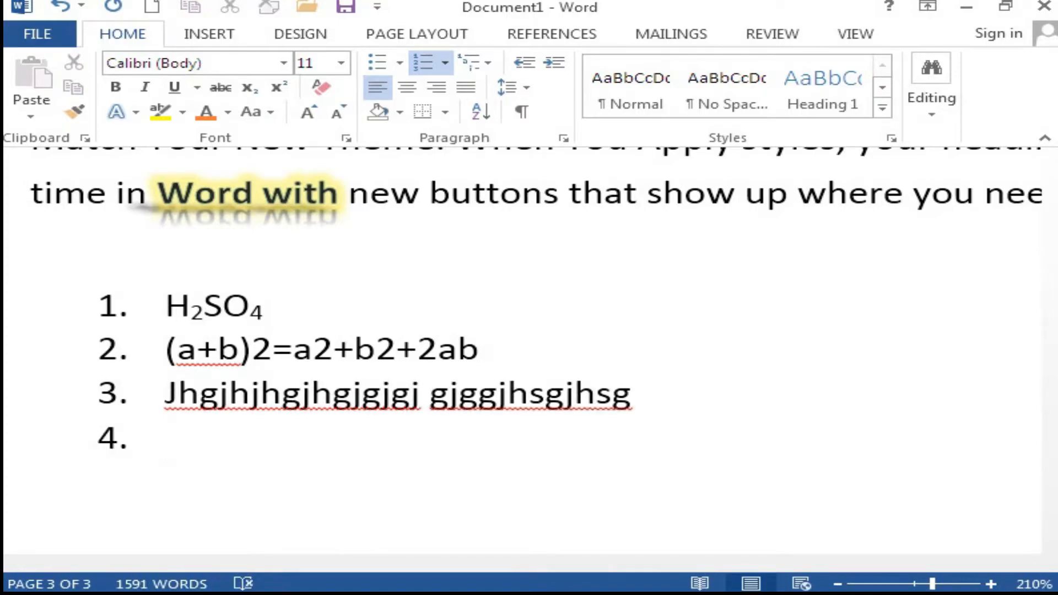
{"action": "type", "text": "dfghfsf"}
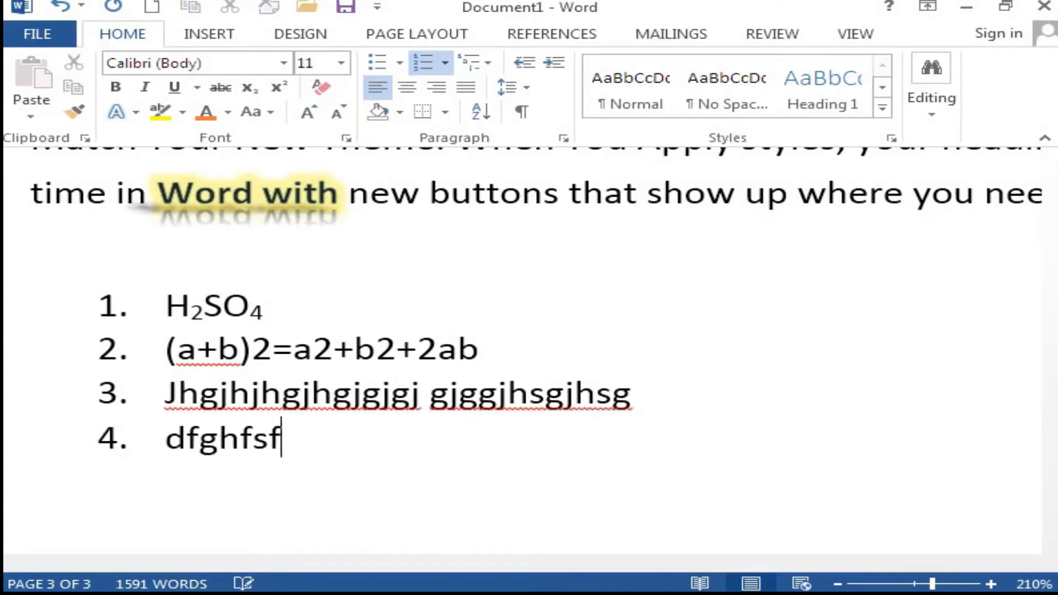
{"action": "type", "text": "gfjhsdgfjsdgfjsdgjhsdghsgsgjfsgjfhgsjhf"}
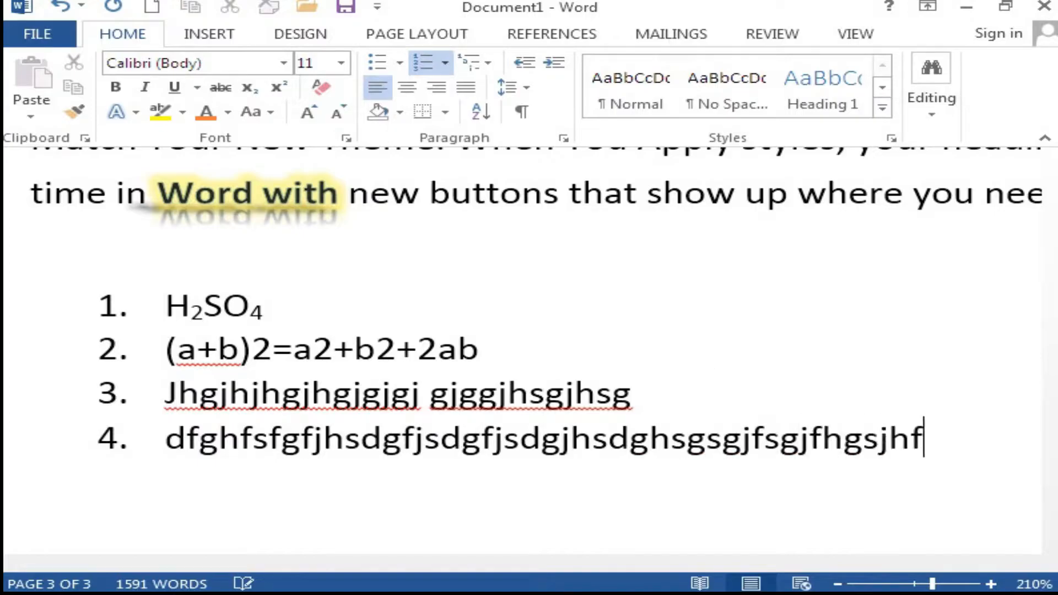
{"action": "type", "text": "gjfgjhgfhsgdfhgjfgfghfgsjdfgjhfgjs"}
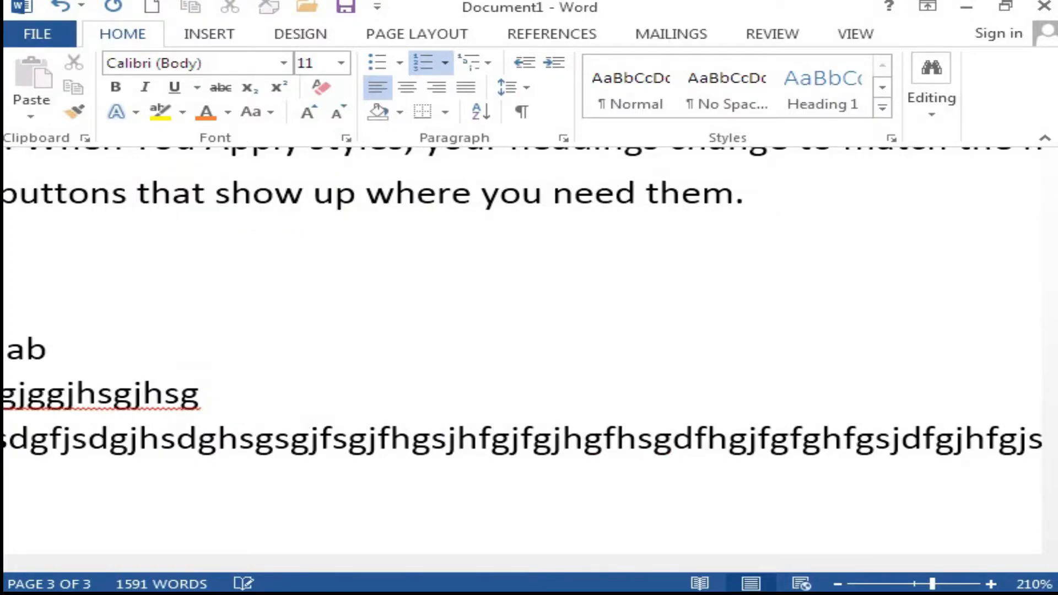
{"action": "type", "text": "gsjfgsjfgsjhfgsfgfgjs"}
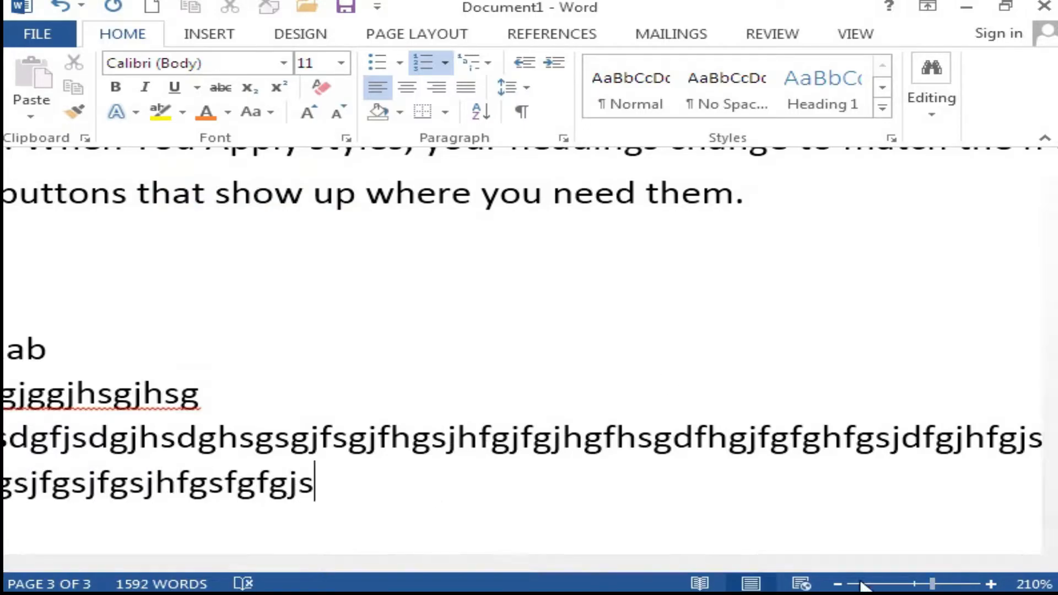
{"action": "left_click", "coordinate": [837, 584]}
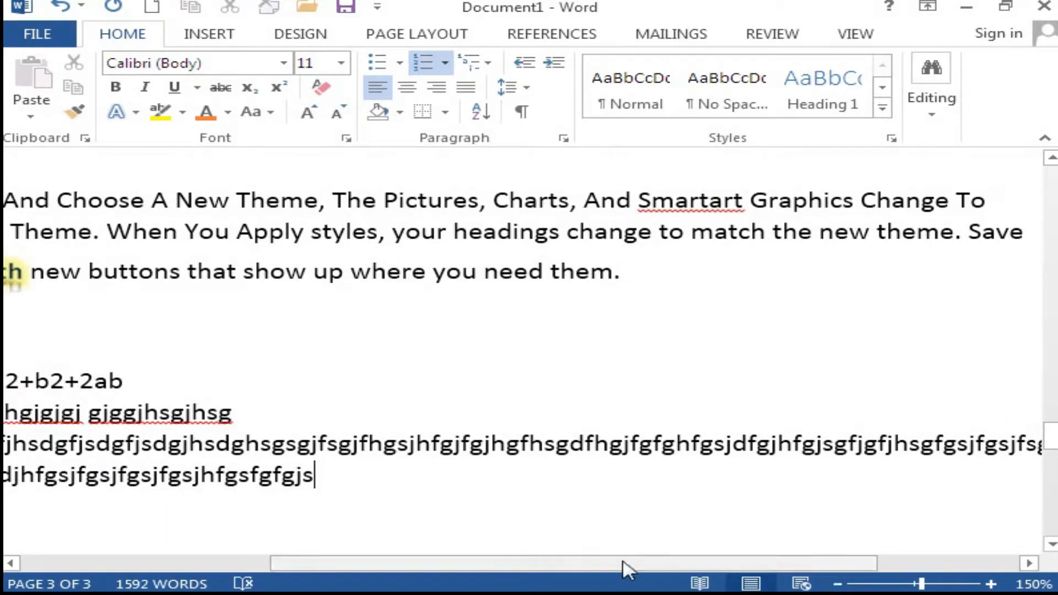
{"action": "left_click_drag", "start_coordinate": [609, 569], "coordinate": [523, 573]}
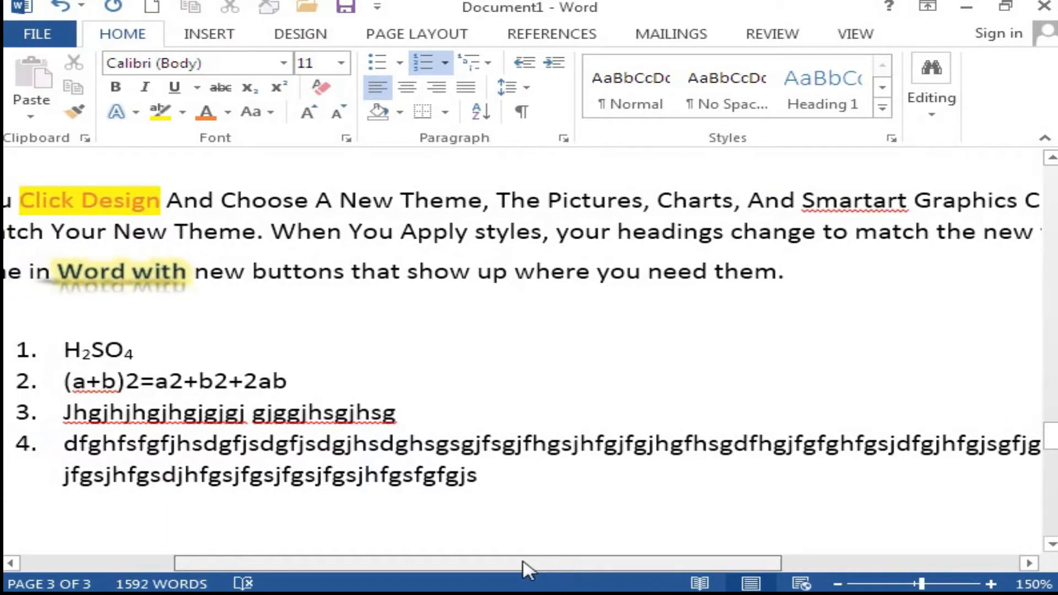
{"action": "left_click", "coordinate": [836, 584]}
{"action": "left_click", "coordinate": [837, 584]}
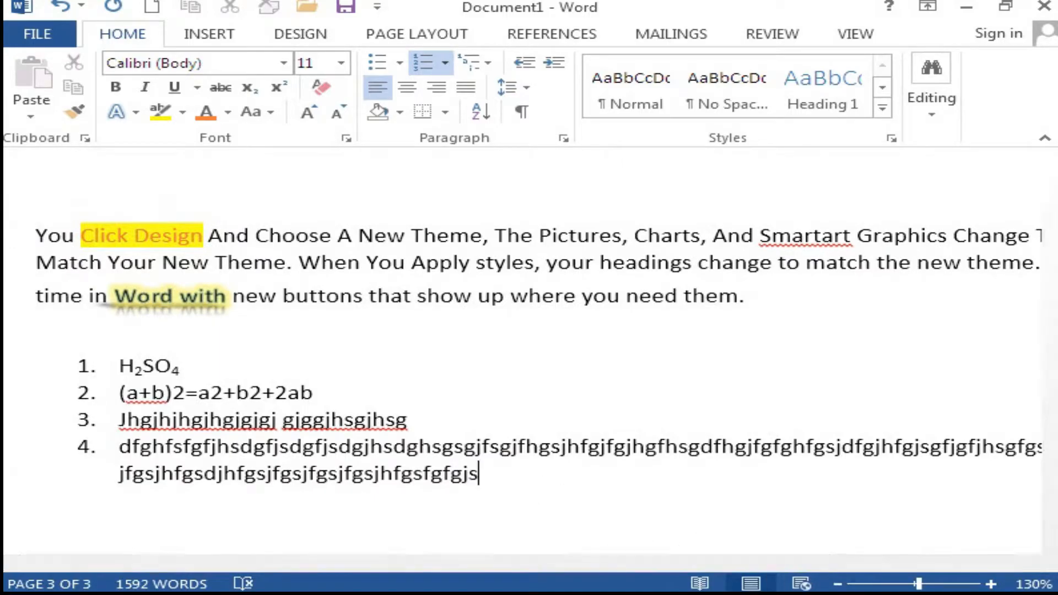
{"action": "left_click", "coordinate": [838, 584]}
{"action": "left_click", "coordinate": [838, 585]}
{"action": "left_click", "coordinate": [837, 584]}
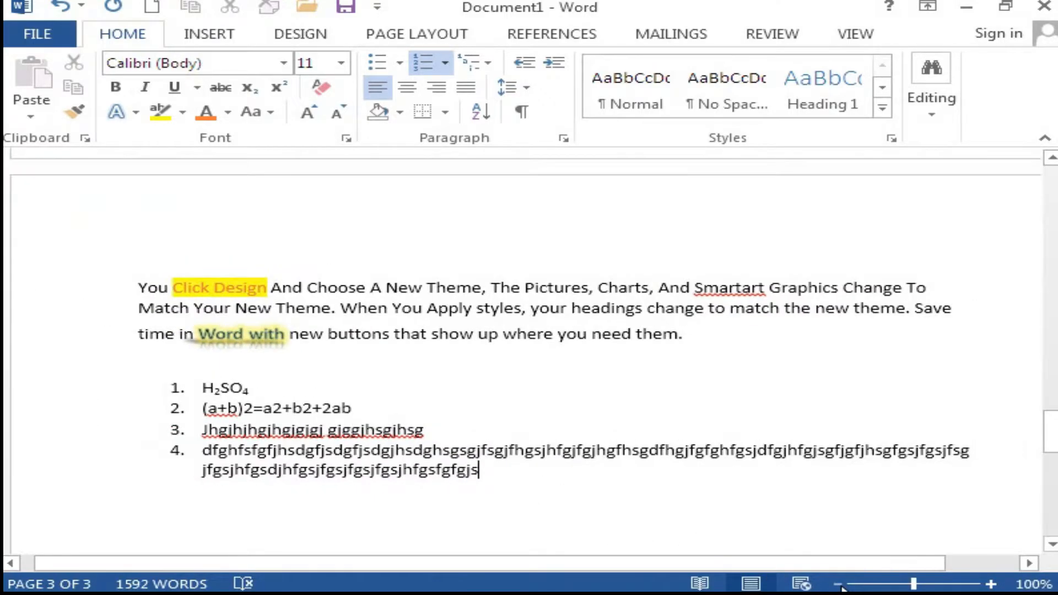
{"action": "type", "text": "jkdfhkdfhkhf"}
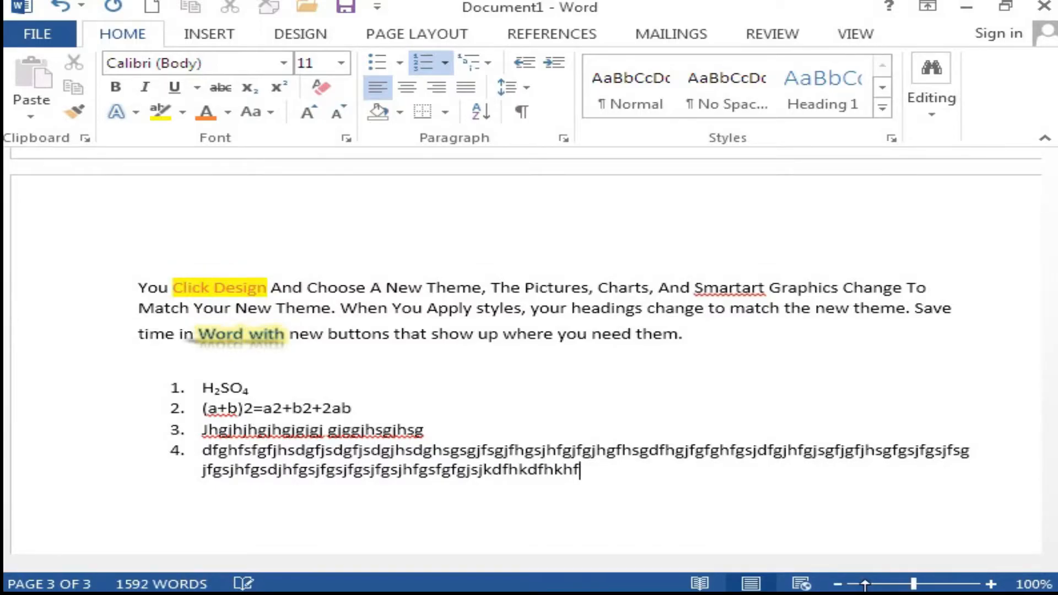
{"action": "type", "text": "kjsdhfkshfkhfkjshdkjfdskjfhjsdkfhksdfksjfhkjsdfhksdhfksdhfkjdshfksdhf"}
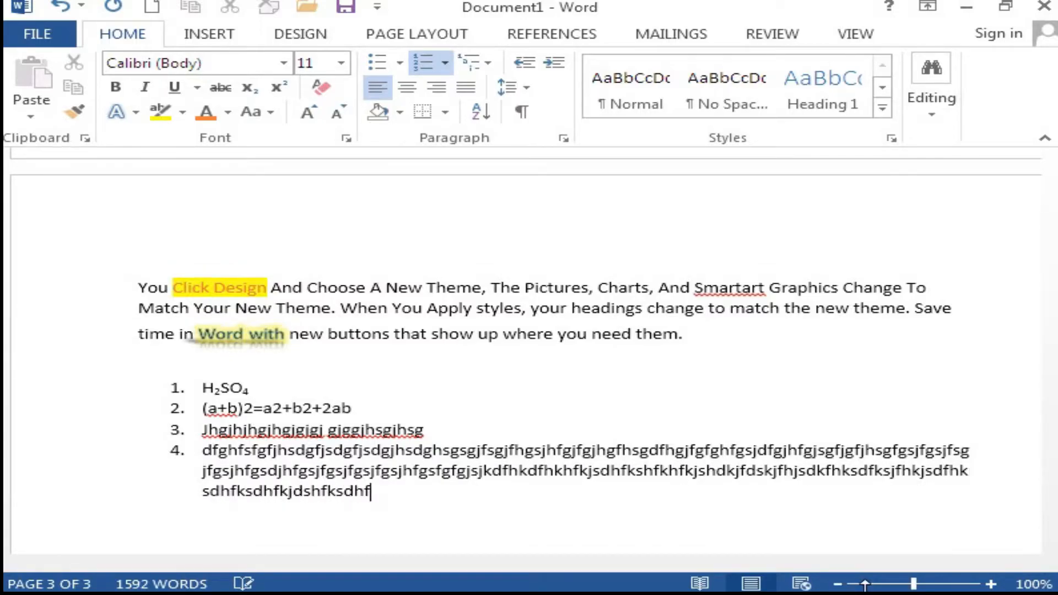
{"action": "type", "text": "ksdhfkdfhkjsdhfkdshfkdshfksdjfhkdjsfhkdshf"}
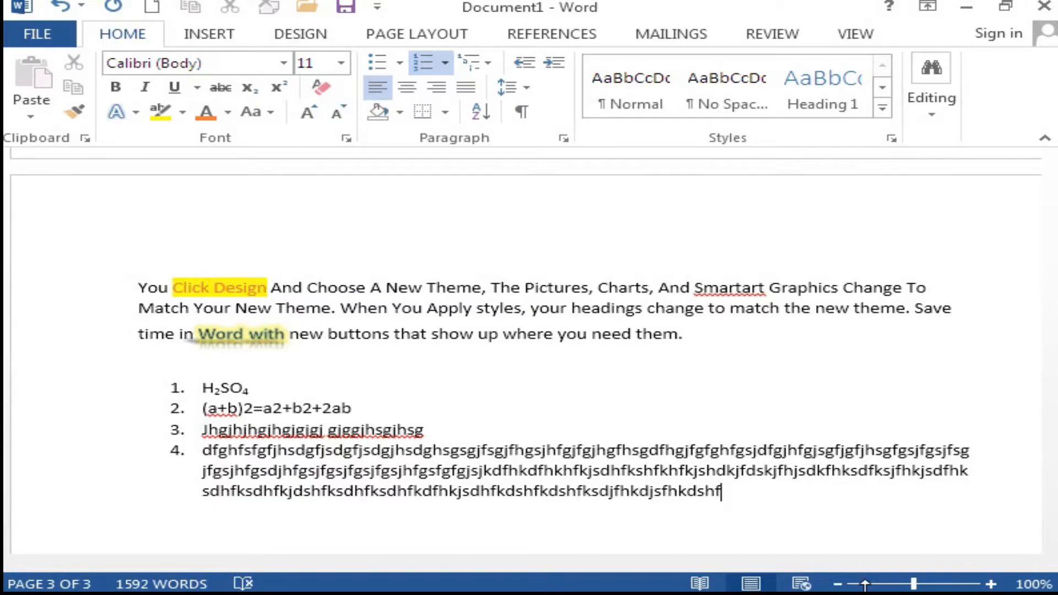
Add a fifth numbered item of filler letters starting with "gjhggg", and end the numbered list below it.
{"action": "key", "text": "Return"}
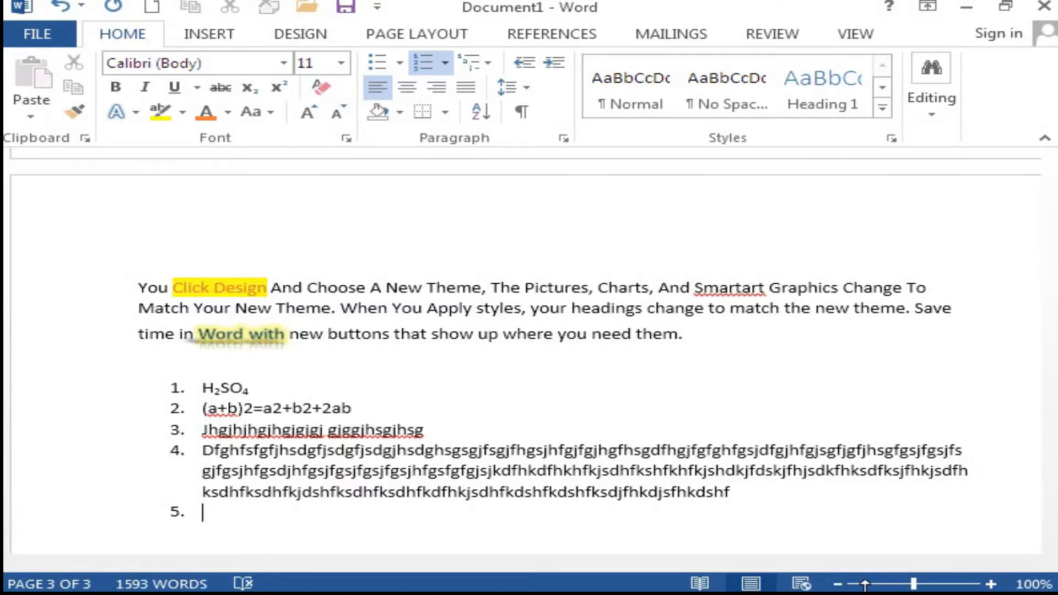
{"action": "type", "text": "gjhgggjgjggjhgjhgjgj"}
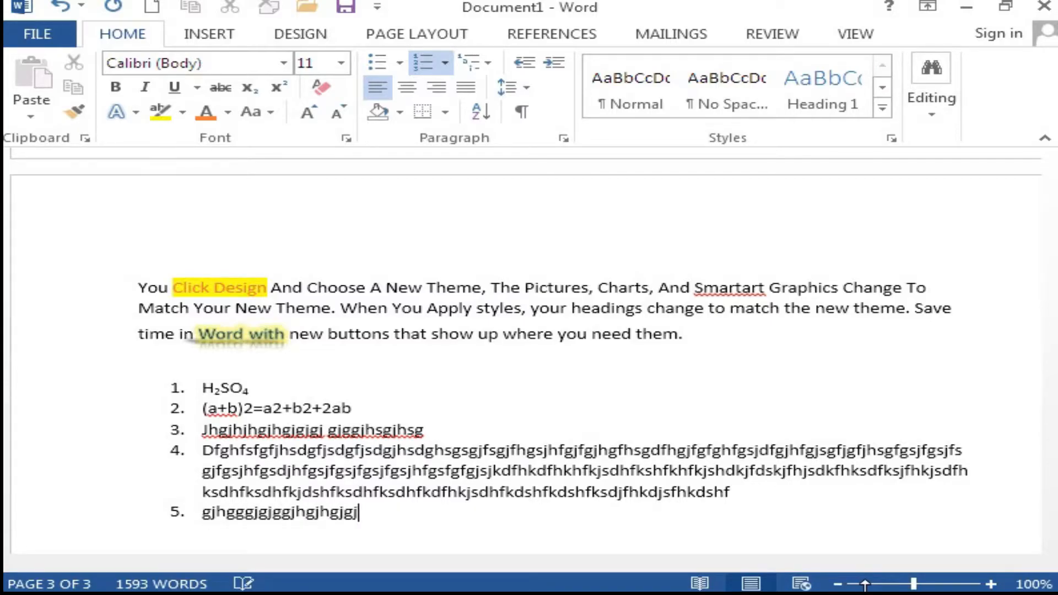
{"action": "type", "text": "gjgj"}
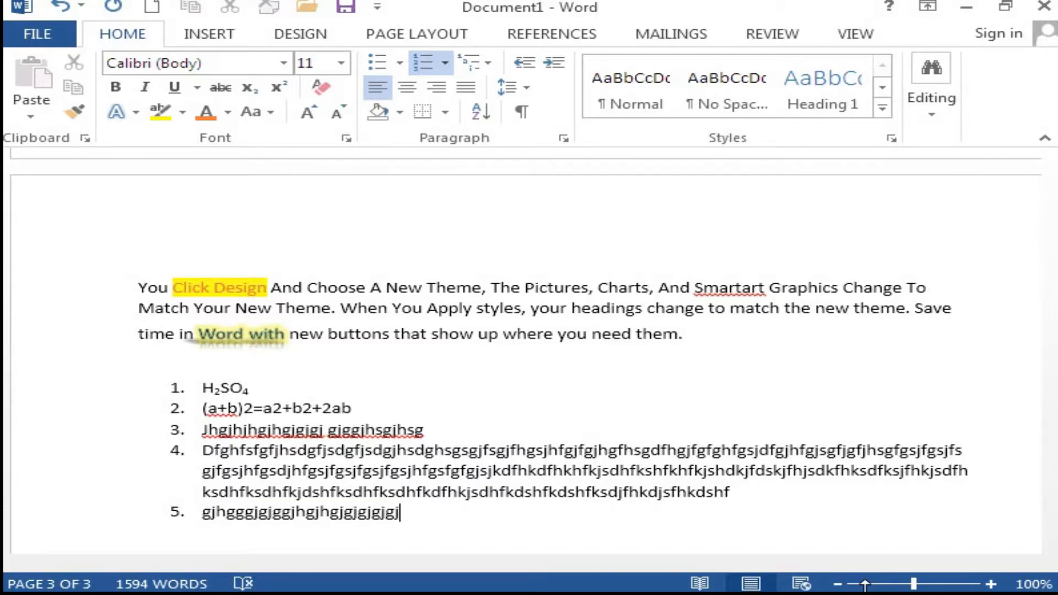
{"action": "key", "text": "Return"}
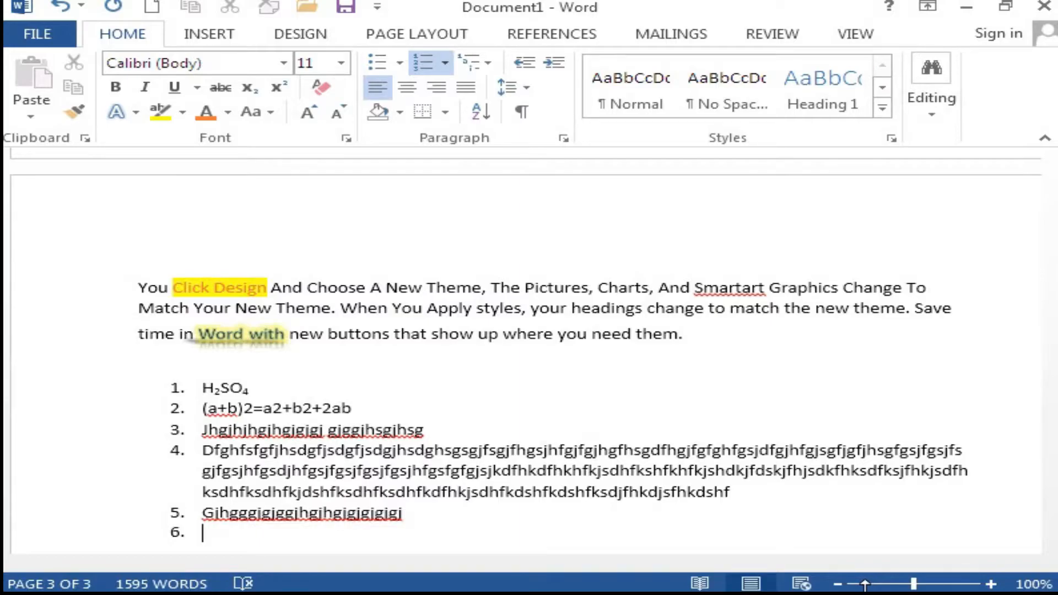
{"action": "key", "text": "Return"}
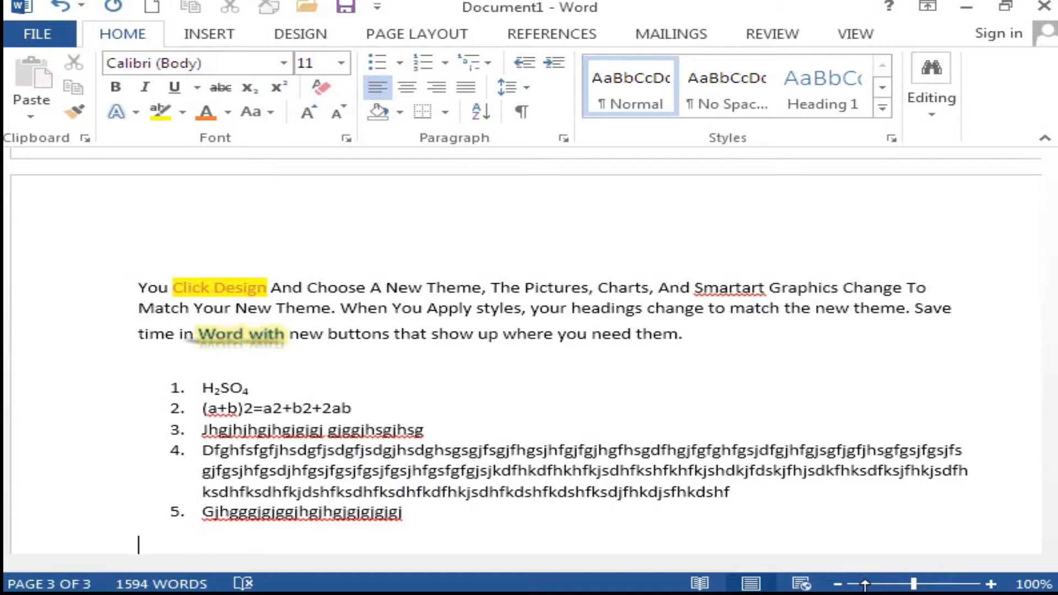
Write two unnumbered filler paragraphs below the list, one starting "jkfdgjkdfjg" and one starting "gfdgfd;lgkdf".
{"action": "type", "text": "jkfdgjkdfjgkljgkfd"}
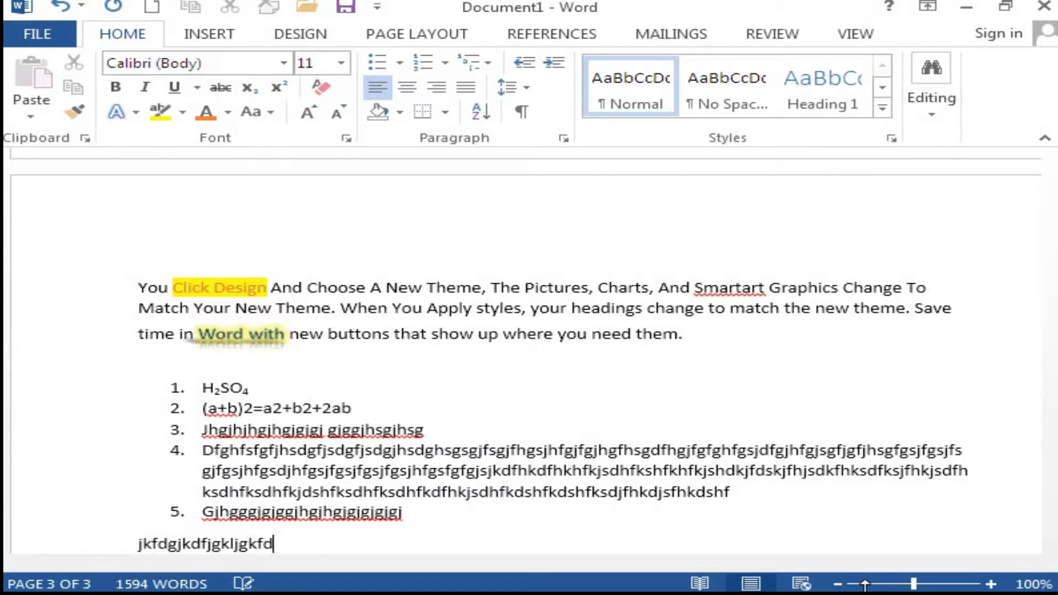
{"action": "type", "text": "jkjglkjfdlgjlkfdjgldfjlgjdflgjdflkgjlkdfjglg"}
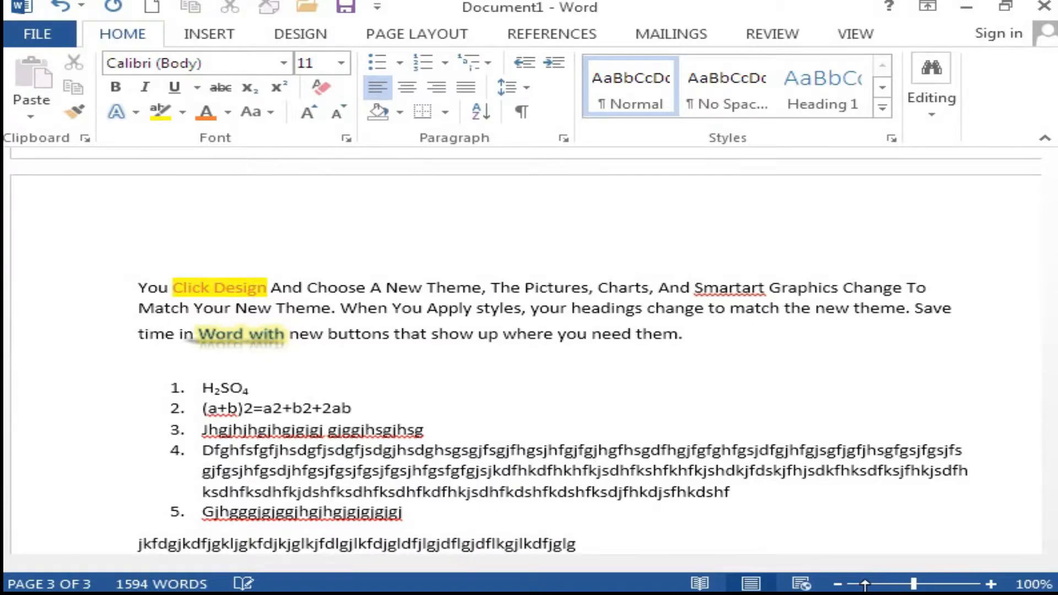
{"action": "key", "text": "Return"}
{"action": "type", "text": "gfdgfd;lgkdf;lgk;dlfkg;dfkg;fdk;glfdkg;lk;"}
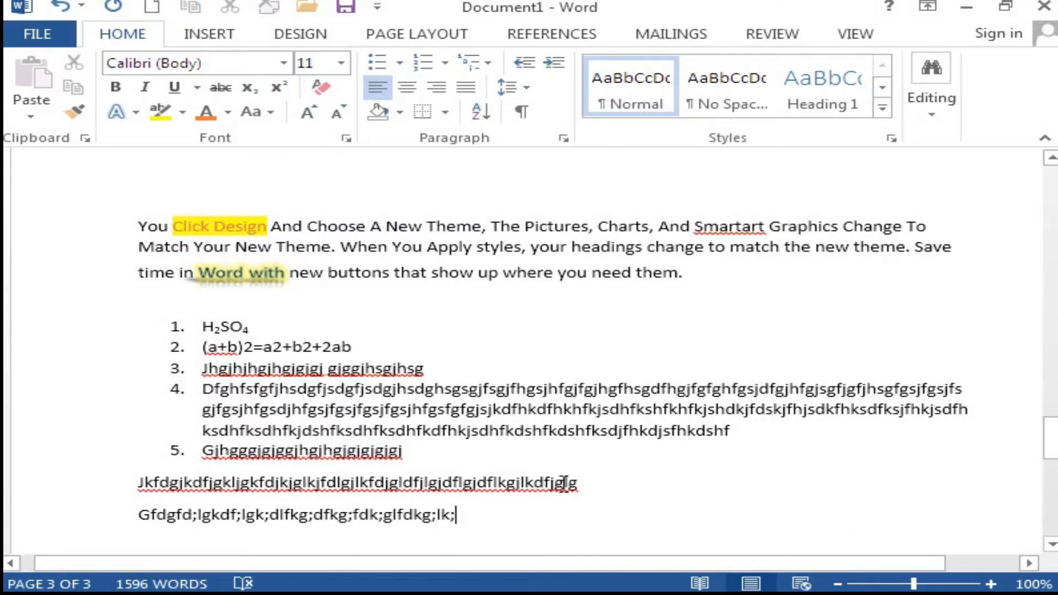
Delete the third list item's text and its number, and turn the remaining empty line into an unnumbered Normal paragraph.
{"action": "left_click", "coordinate": [462, 368]}
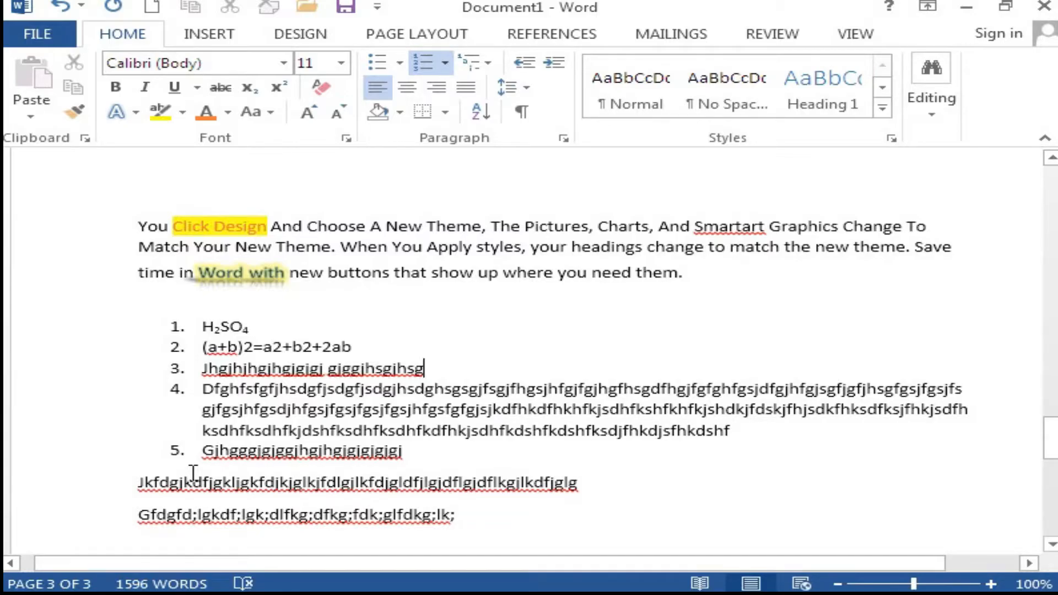
{"action": "key", "text": "BackSpace"}
{"action": "key", "text": "BackSpace"}
{"action": "key", "text": "BackSpace"}
{"action": "key", "text": "BackSpace"}
{"action": "key", "text": "BackSpace"}
{"action": "key", "text": "BackSpace"}
{"action": "key", "text": "BackSpace"}
{"action": "key", "text": "BackSpace"}
{"action": "key", "text": "BackSpace"}
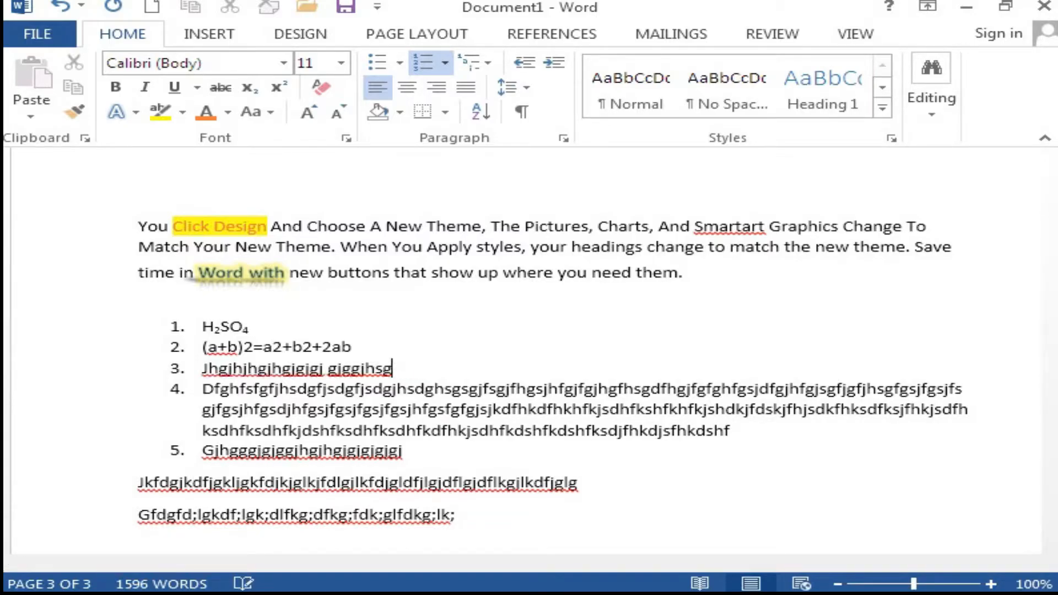
{"action": "key", "text": "BackSpace"}
{"action": "key", "text": "BackSpace"}
{"action": "key", "text": "BackSpace"}
{"action": "key", "text": "BackSpace"}
{"action": "key", "text": "BackSpace"}
{"action": "key", "text": "BackSpace"}
{"action": "key", "text": "BackSpace"}
{"action": "key", "text": "BackSpace"}
{"action": "key", "text": "BackSpace"}
{"action": "key", "text": "BackSpace"}
{"action": "key", "text": "BackSpace"}
{"action": "key", "text": "BackSpace"}
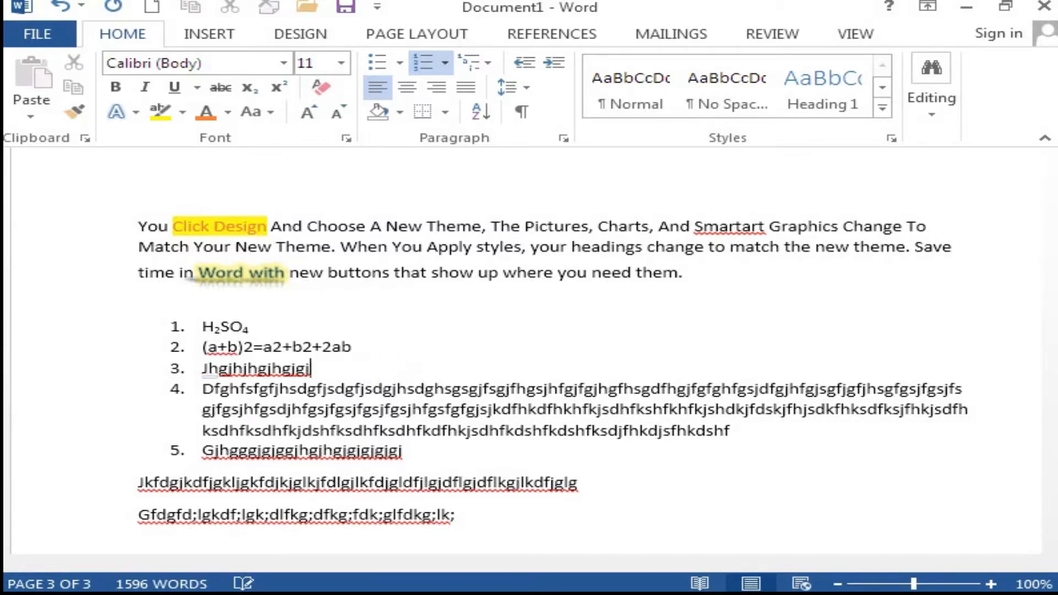
{"action": "key", "text": "BackSpace"}
{"action": "key", "text": "BackSpace"}
{"action": "key", "text": "BackSpace"}
{"action": "key", "text": "BackSpace"}
{"action": "key", "text": "BackSpace"}
{"action": "key", "text": "BackSpace"}
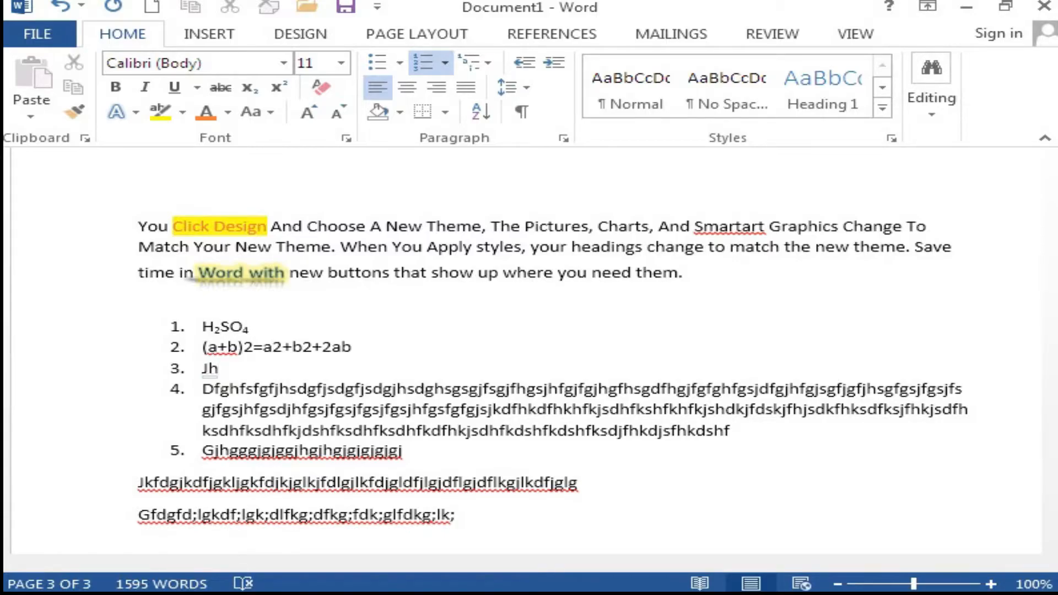
{"action": "key", "text": "BackSpace"}
{"action": "key", "text": "BackSpace"}
{"action": "key", "text": "BackSpace"}
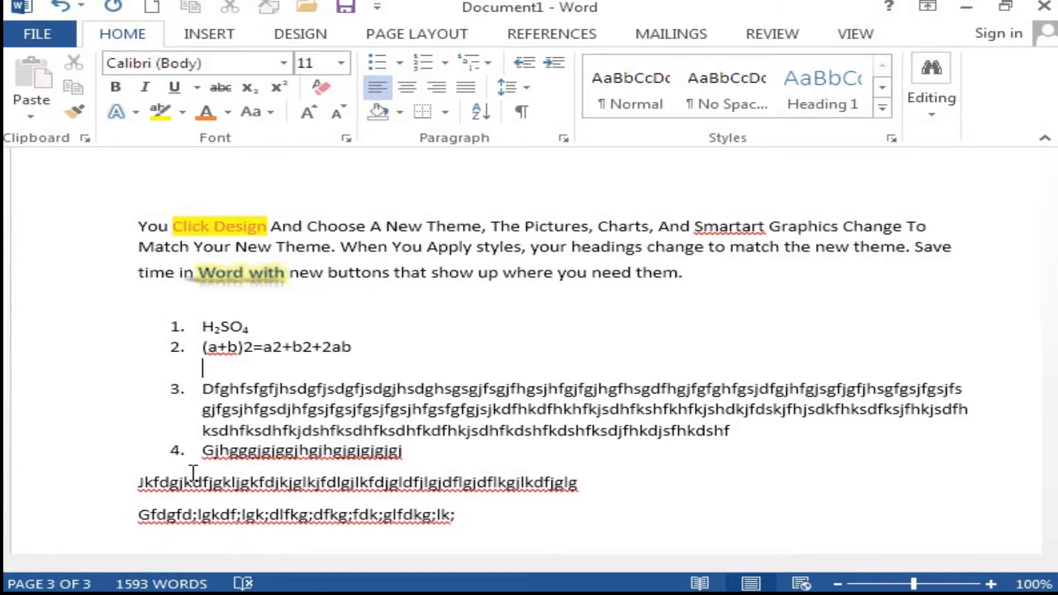
{"action": "key", "text": "Return"}
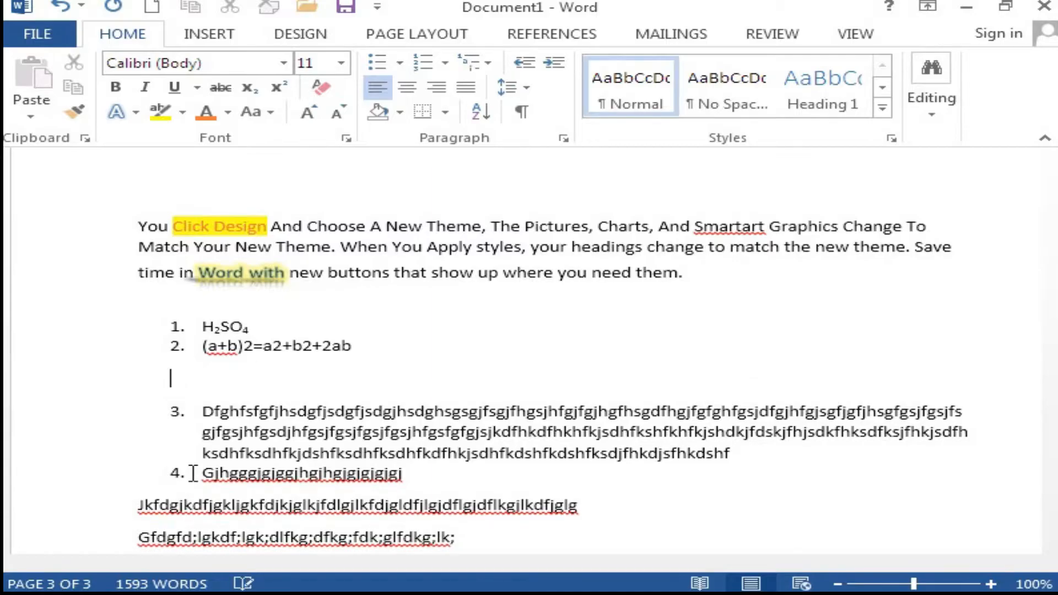
{"action": "key", "text": "Up"}
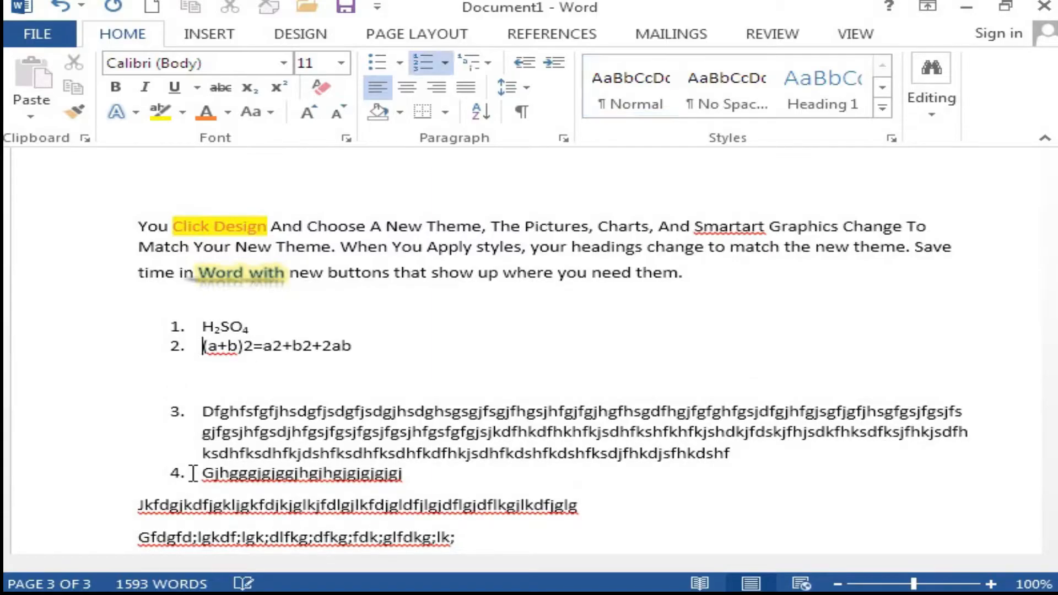
Add two numbered filler items after the (a+b)2=a2+b2+2ab item: "ffkldsjflksjflskjfljlf" and "kldsfl;dkfdkf;ldsfksdfksd;l".
{"action": "key", "text": "Right"}
{"action": "key", "text": "Right"}
{"action": "key", "text": "Right"}
{"action": "key", "text": "Right"}
{"action": "key", "text": "Right"}
{"action": "key", "text": "Right"}
{"action": "key", "text": "Right"}
{"action": "key", "text": "Right"}
{"action": "key", "text": "Right"}
{"action": "key", "text": "Right"}
{"action": "key", "text": "Right"}
{"action": "key", "text": "Right"}
{"action": "key", "text": "Right"}
{"action": "key", "text": "Right"}
{"action": "key", "text": "Right"}
{"action": "key", "text": "Right"}
{"action": "key", "text": "Return"}
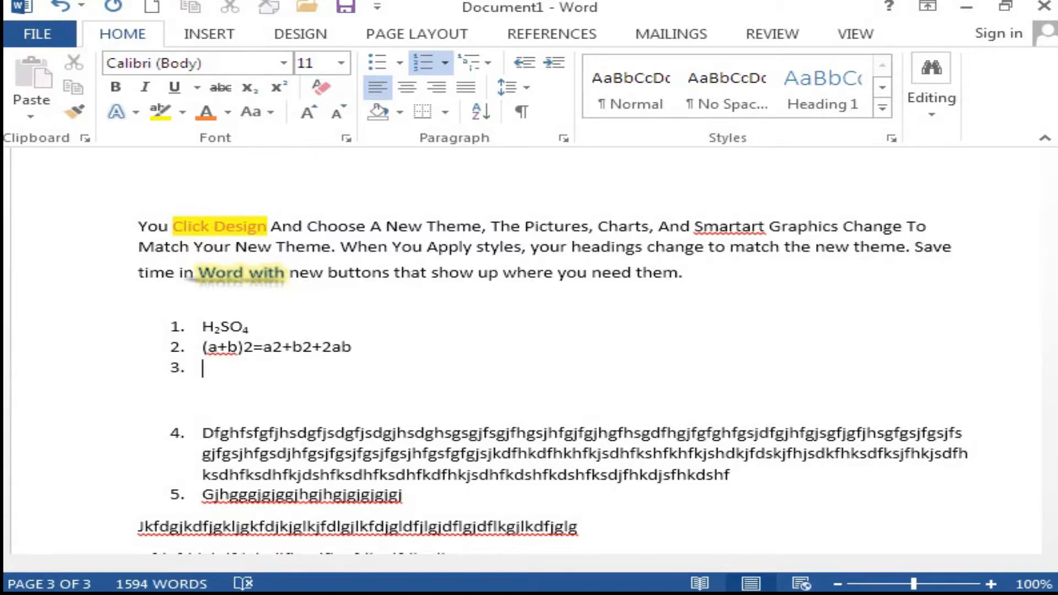
{"action": "type", "text": "ffkldsjflksjflskjfljlf"}
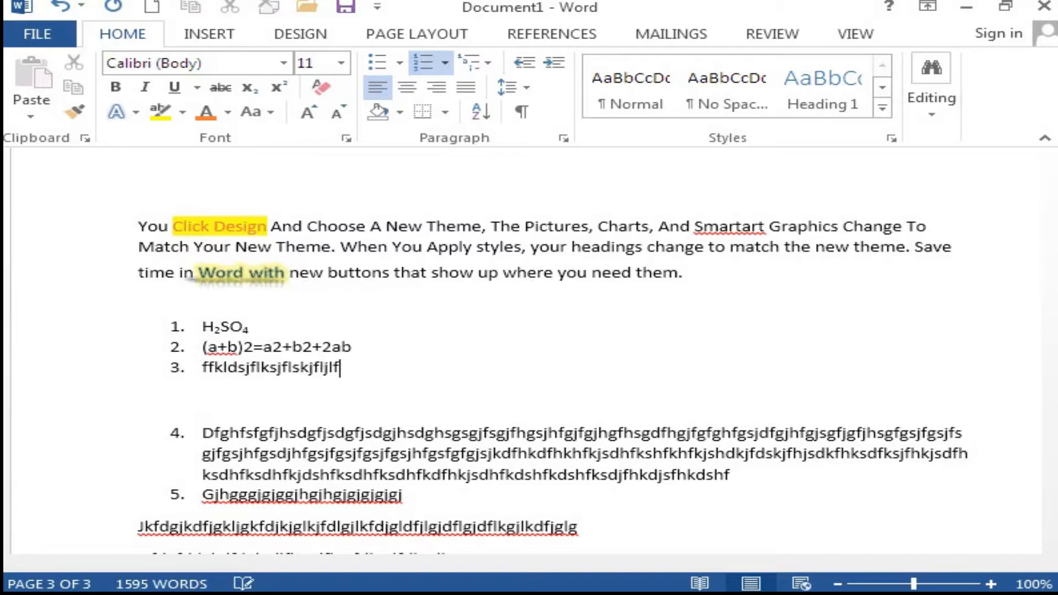
{"action": "key", "text": "Return"}
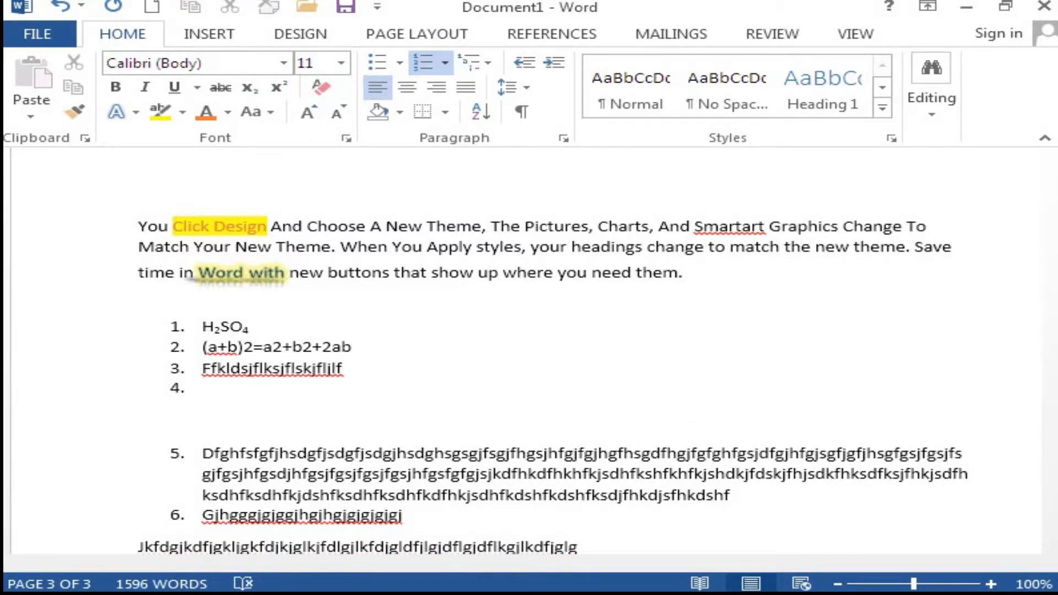
{"action": "type", "text": "kldsfl;dkfdkf;ldsfksdfksd;l"}
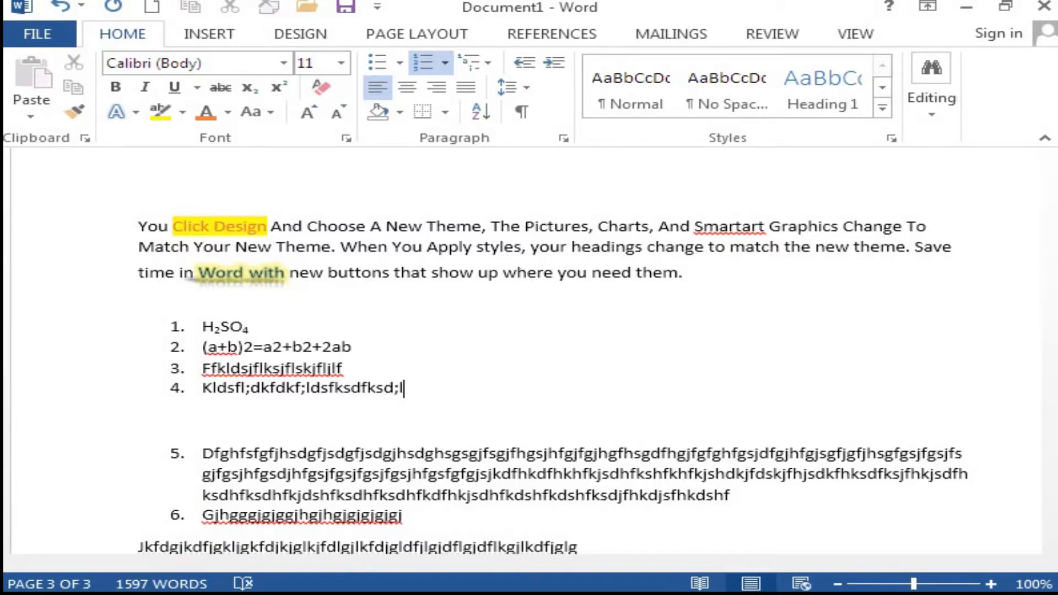
{"action": "key", "text": "Delete"}
{"action": "key", "text": "Delete"}
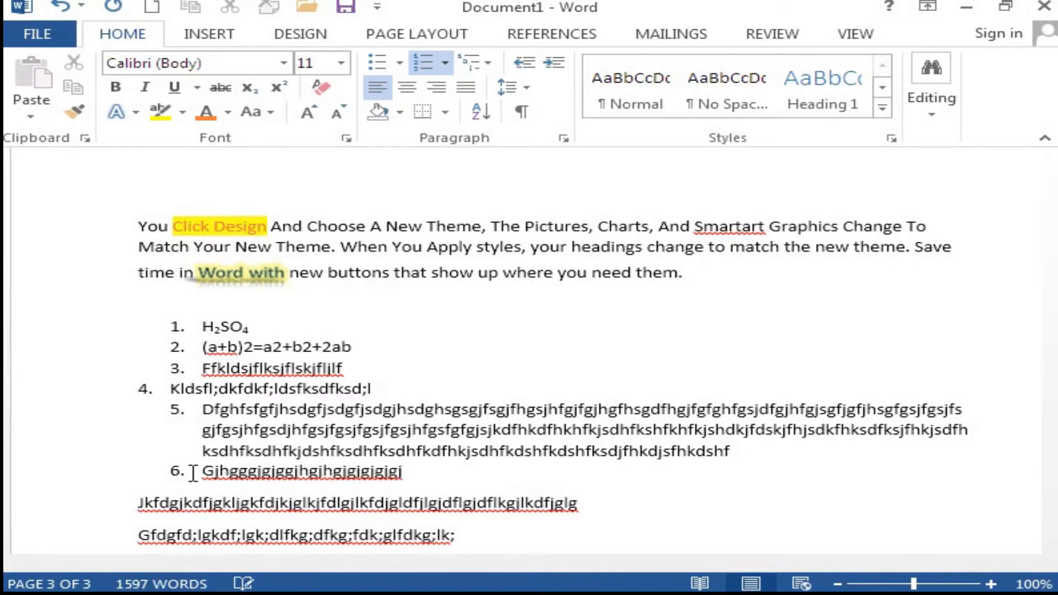
{"action": "key", "text": "Return"}
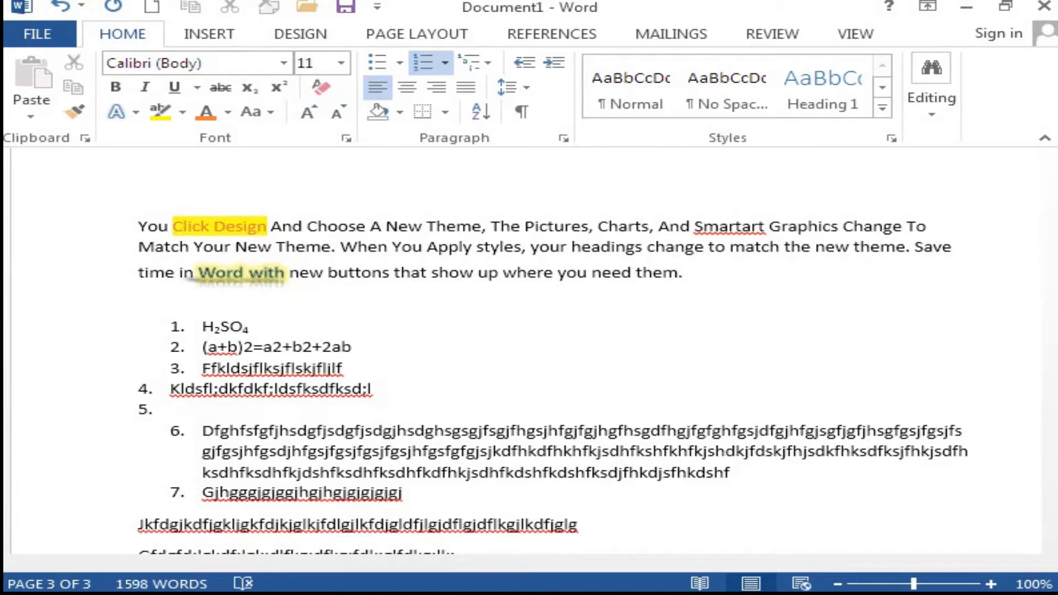
{"action": "key", "text": "BackSpace"}
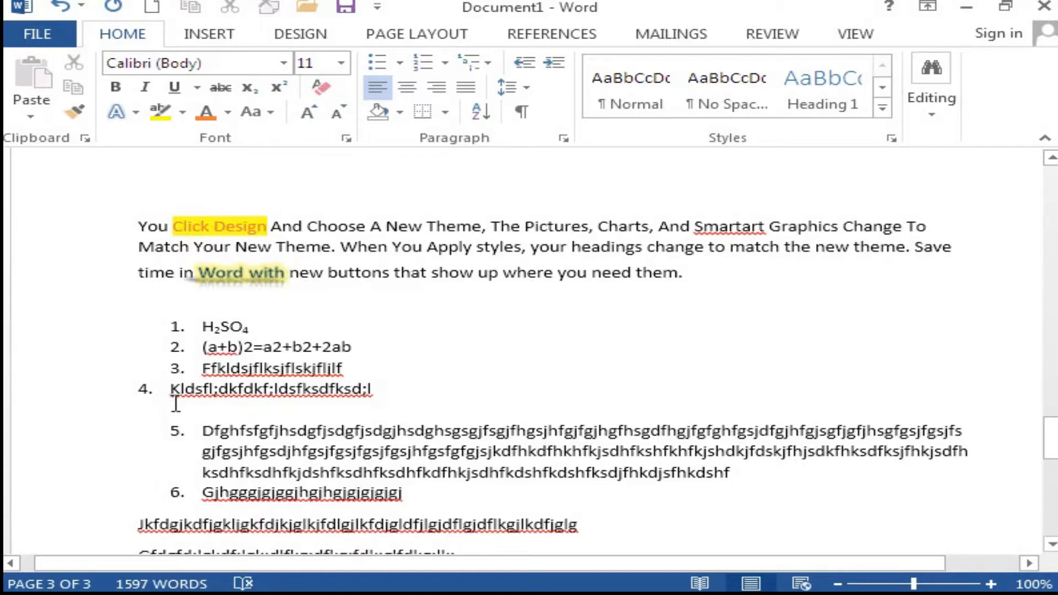
{"action": "key", "text": "ctrl+z"}
{"action": "key", "text": "ctrl+z"}
{"action": "key", "text": "ctrl+z"}
{"action": "key", "text": "ctrl+z"}
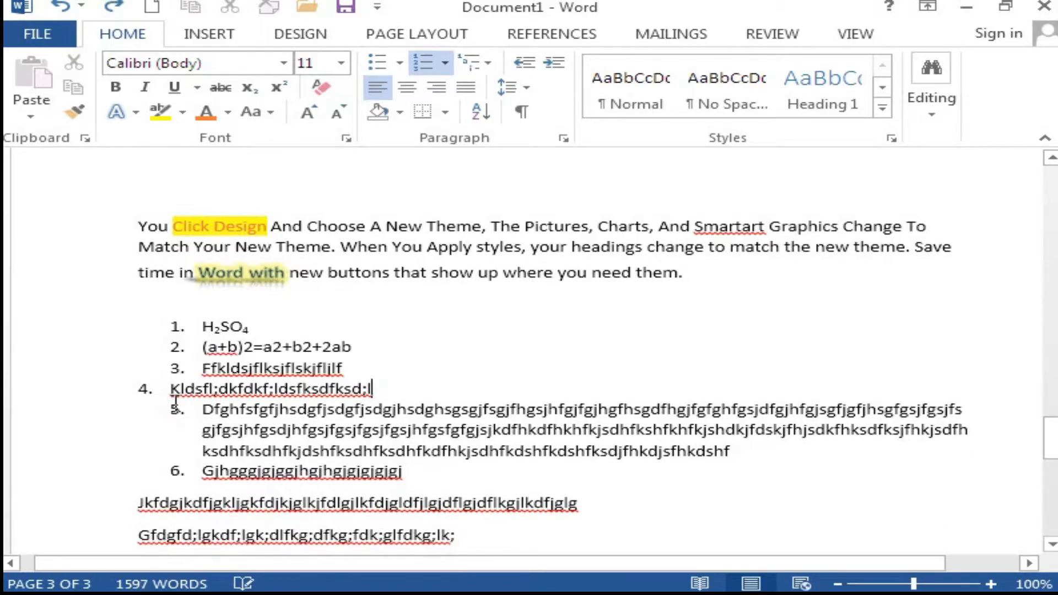
Delete the empty unnumbered line between the fourth and fifth items of the numbered list.
{"action": "left_click", "coordinate": [175, 403]}
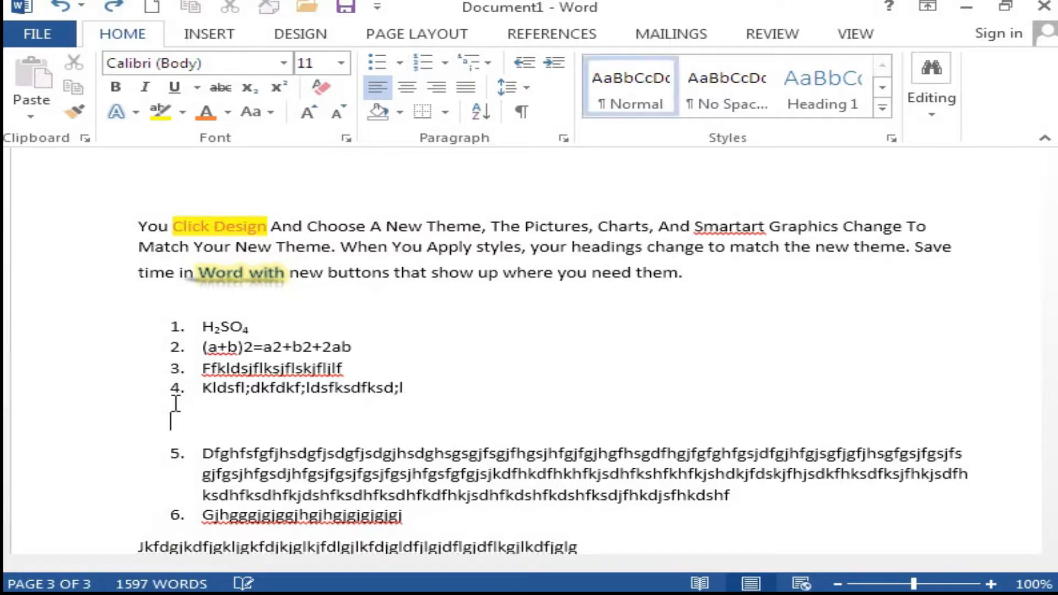
{"action": "key", "text": "Delete"}
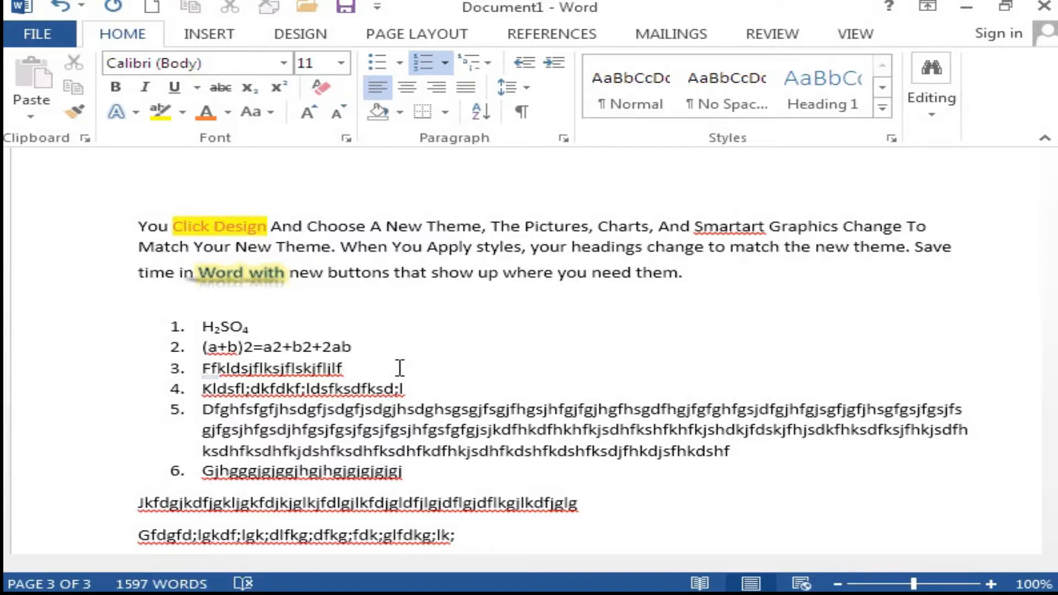
Add three indented second-level bullets under the third numbered item: "djfhjfhkjdhfkf", "fdsjkljfjdkfjklfjf" and "fsdfdjfkljfkldjfkl".
{"action": "key", "text": "Return"}
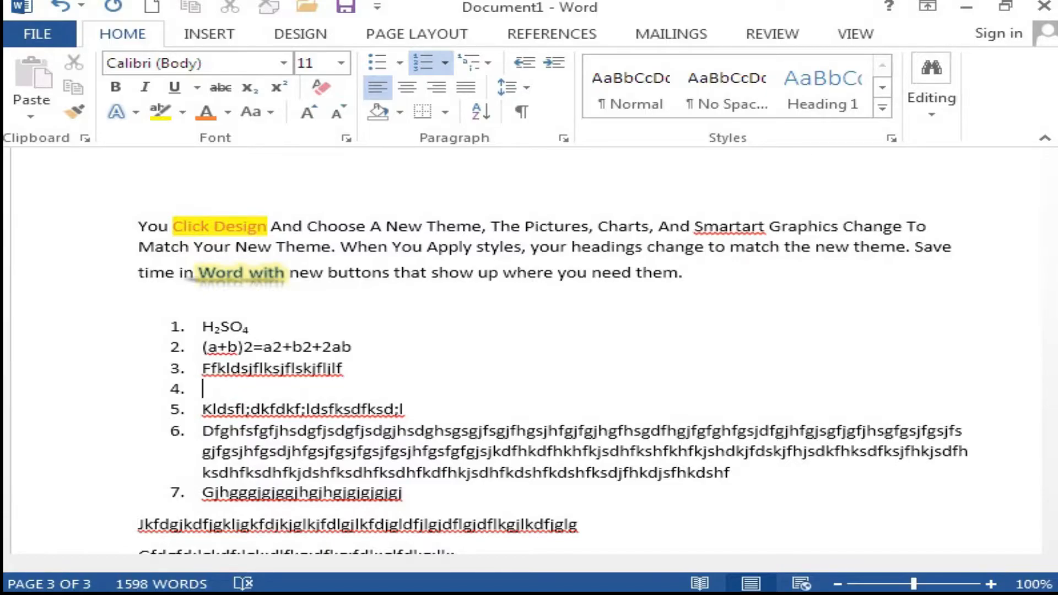
{"action": "key", "text": "Tab"}
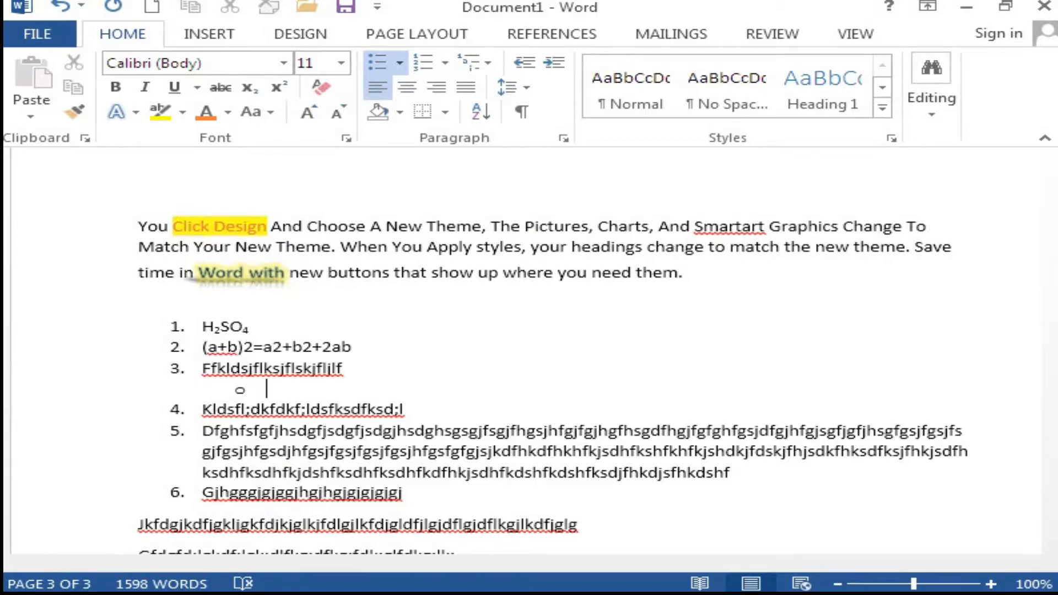
{"action": "type", "text": "djfhjfhkjdhfkf"}
{"action": "key", "text": "Return"}
{"action": "type", "text": "fdsjkljfjdkfjklfjf"}
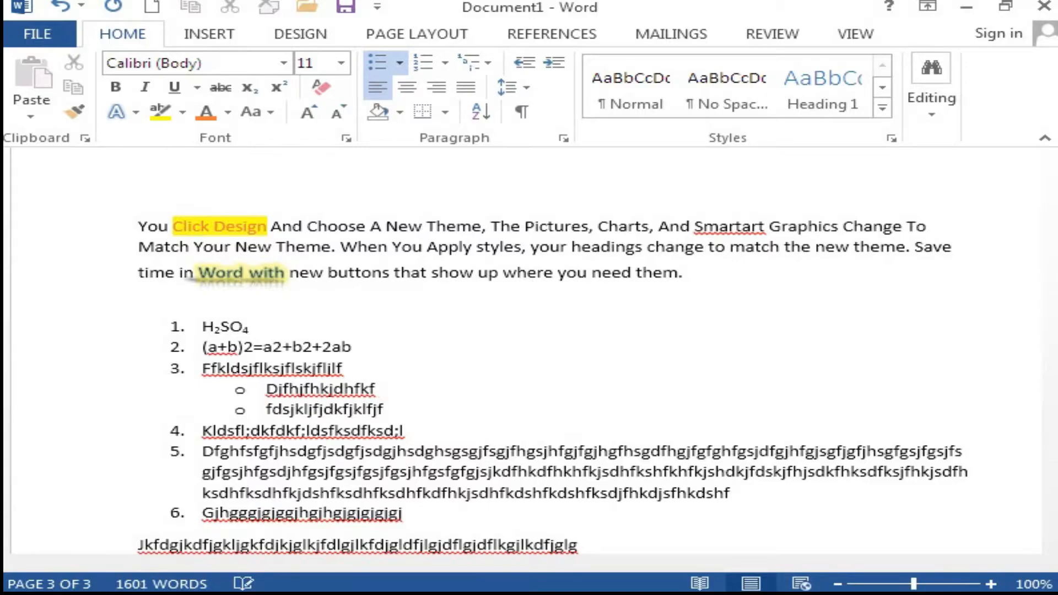
{"action": "key", "text": "Return"}
{"action": "type", "text": "fsdfdjfkljfkldjfkl"}
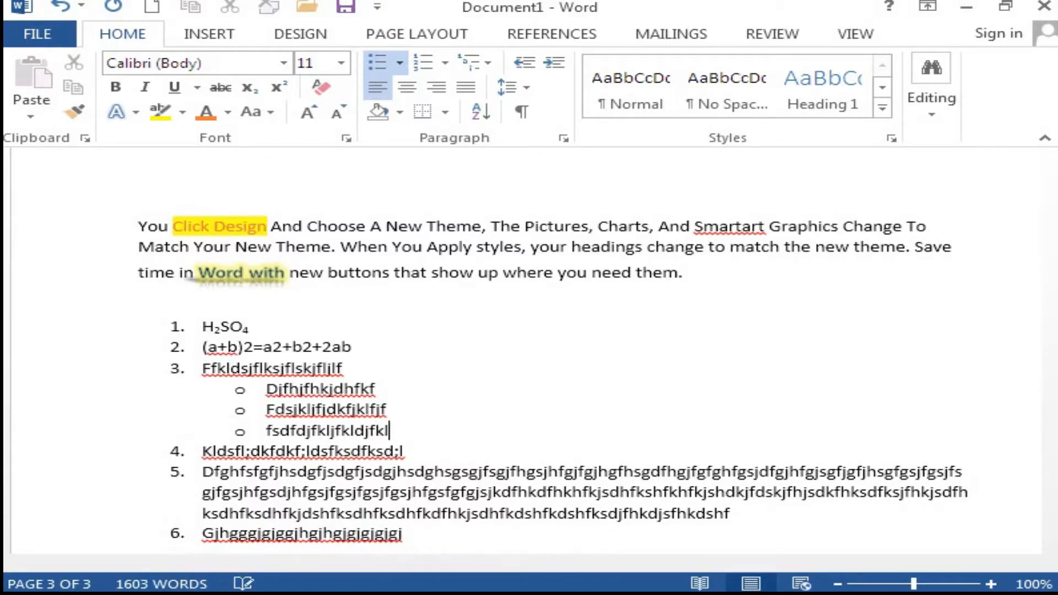
Add the sub-item "fdfjdkflsdkfjklfjsdfkls" under item 3, and format the whole list through the last line with the 1) a) i) multilevel style.
{"action": "key", "text": "Return"}
{"action": "type", "text": "fdfjdkflsdkfjklfjsdfkls"}
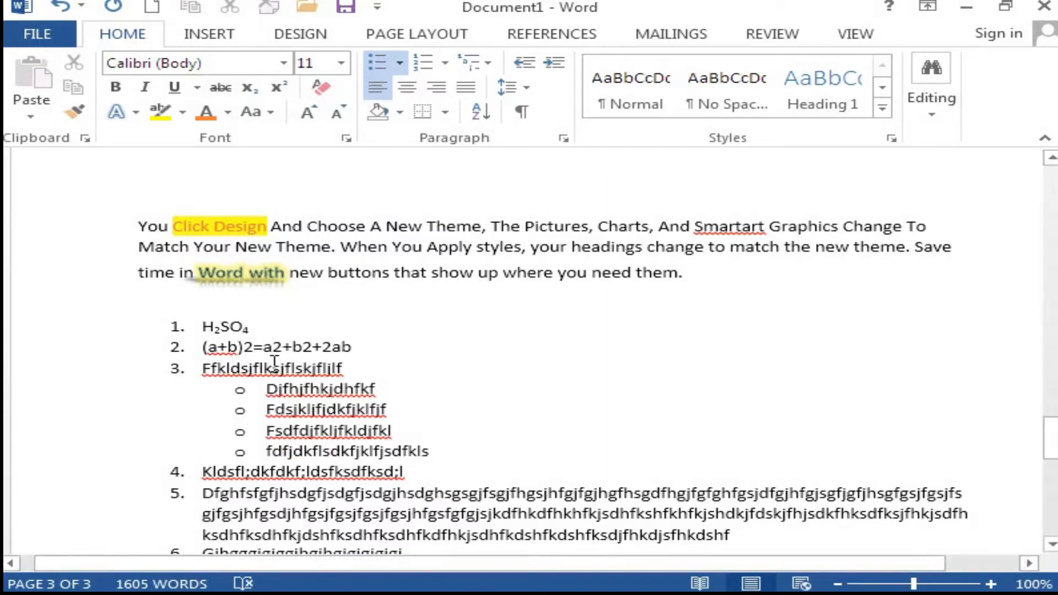
{"action": "left_click", "coordinate": [160, 330]}
{"action": "left_click_drag", "start_coordinate": [184, 341], "coordinate": [397, 534]}
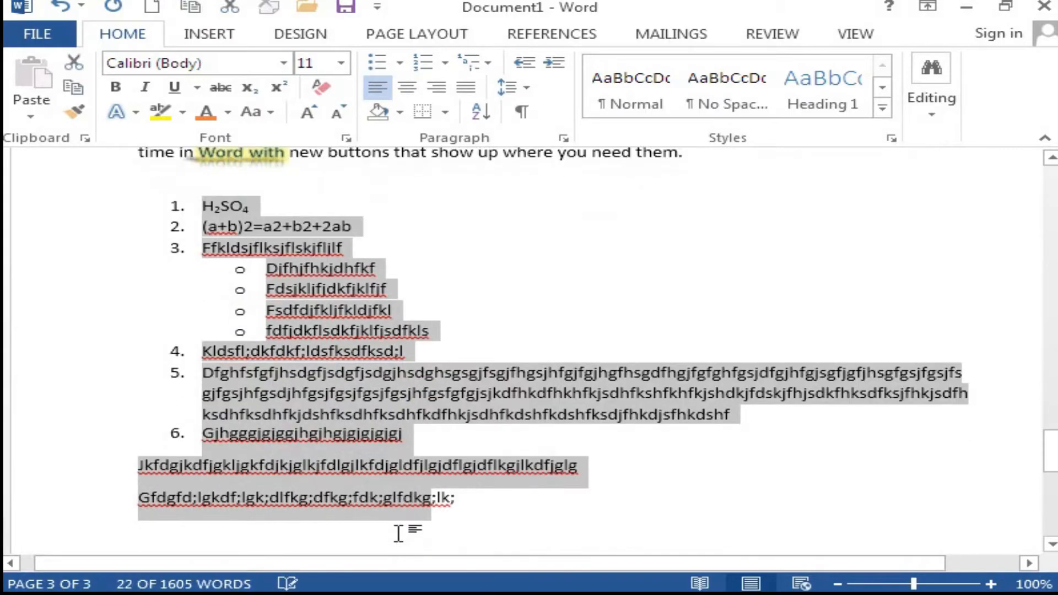
{"action": "left_click", "coordinate": [495, 66]}
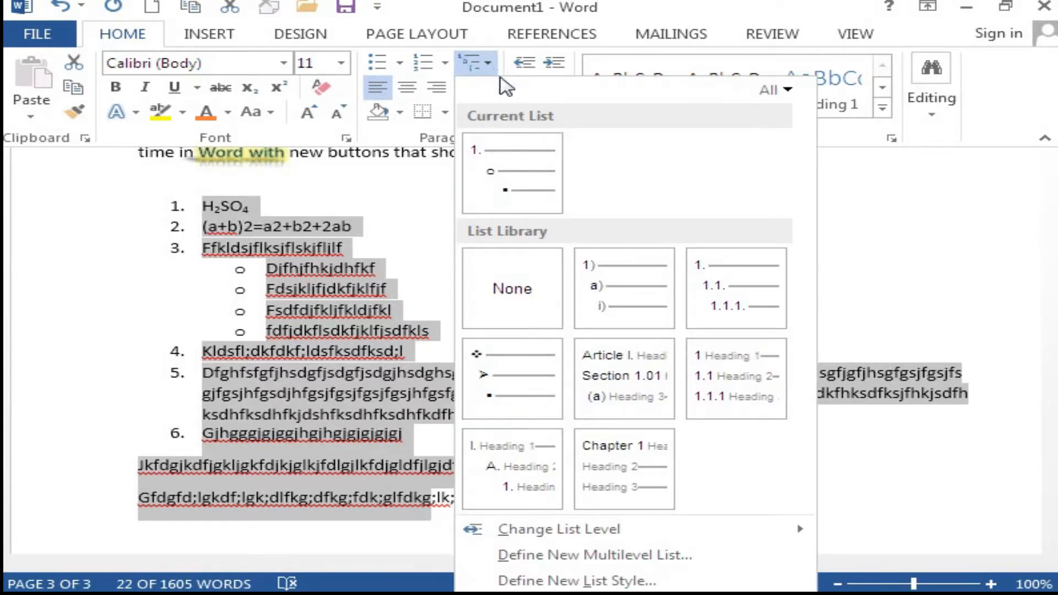
{"action": "mouse_move", "coordinate": [506, 160]}
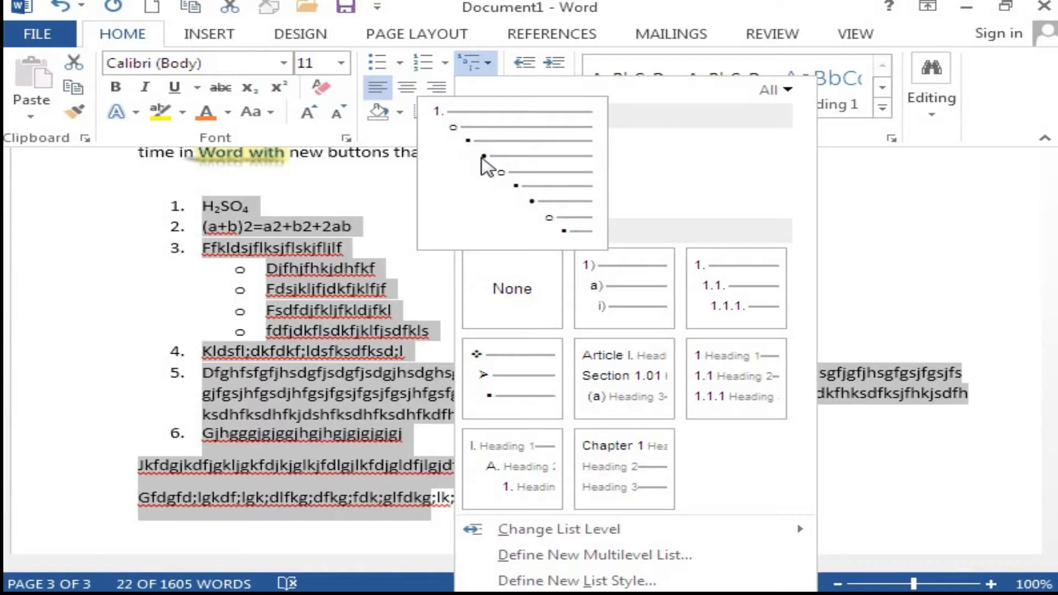
{"action": "mouse_move", "coordinate": [633, 297]}
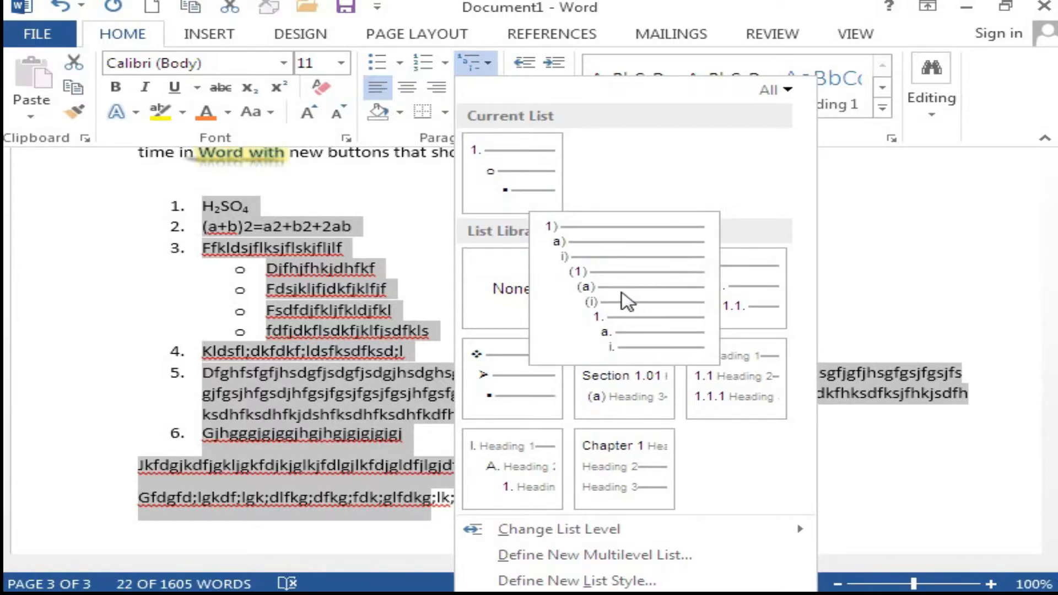
{"action": "left_click", "coordinate": [627, 300]}
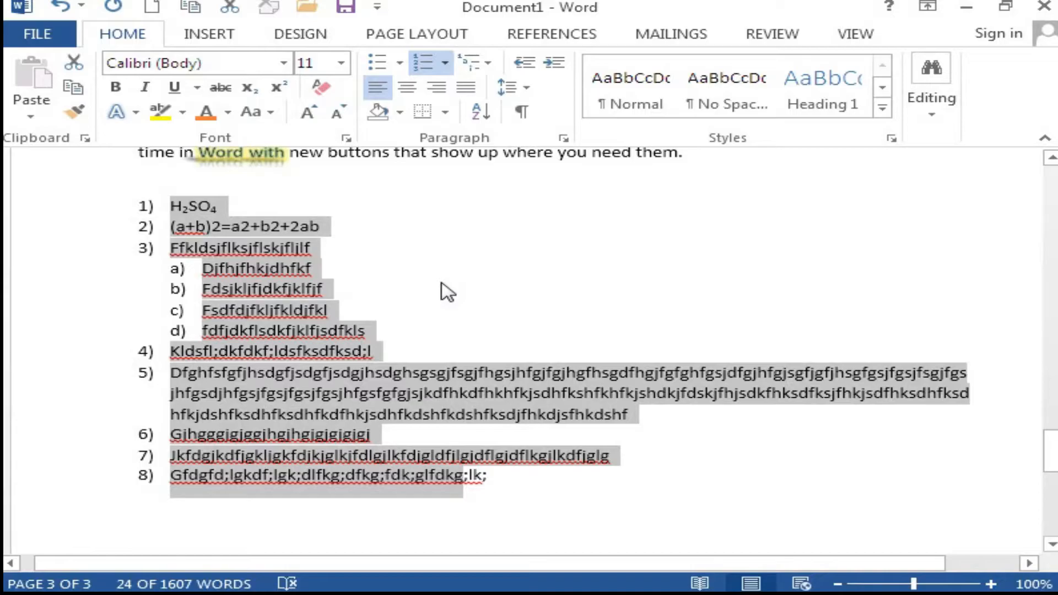
Below sub-item b), add the third-level items "hjkhjkdfhkjhdkf", "dffjdjfkldjfkljklfjkldf" and "fdsfdfsdlfkl;fk;lsd".
{"action": "left_click", "coordinate": [331, 296]}
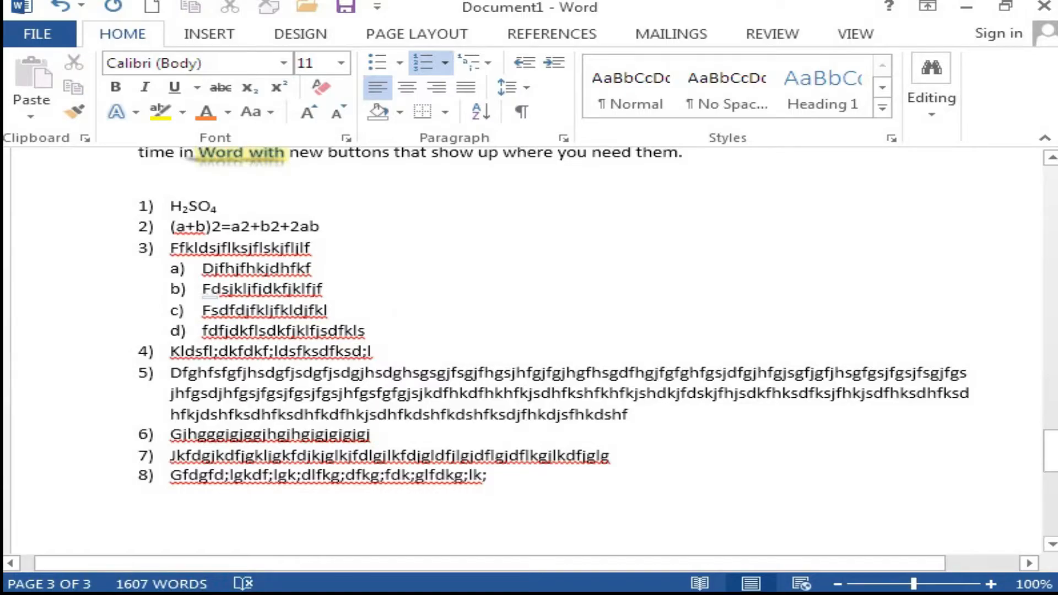
{"action": "key", "text": "Return"}
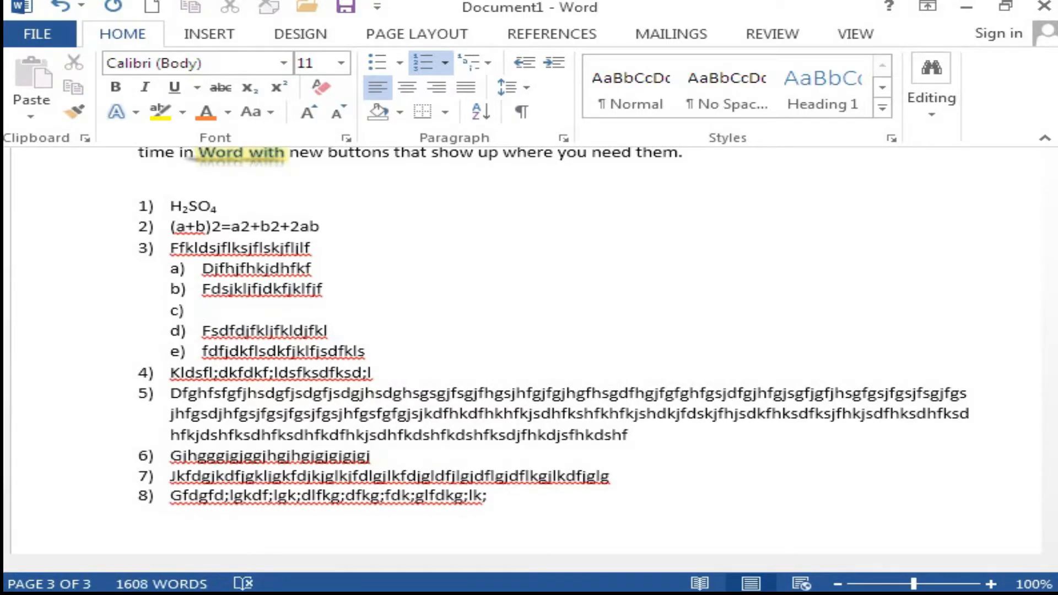
{"action": "key", "text": "Tab"}
{"action": "type", "text": "hjkhjkdfhkjhdkf"}
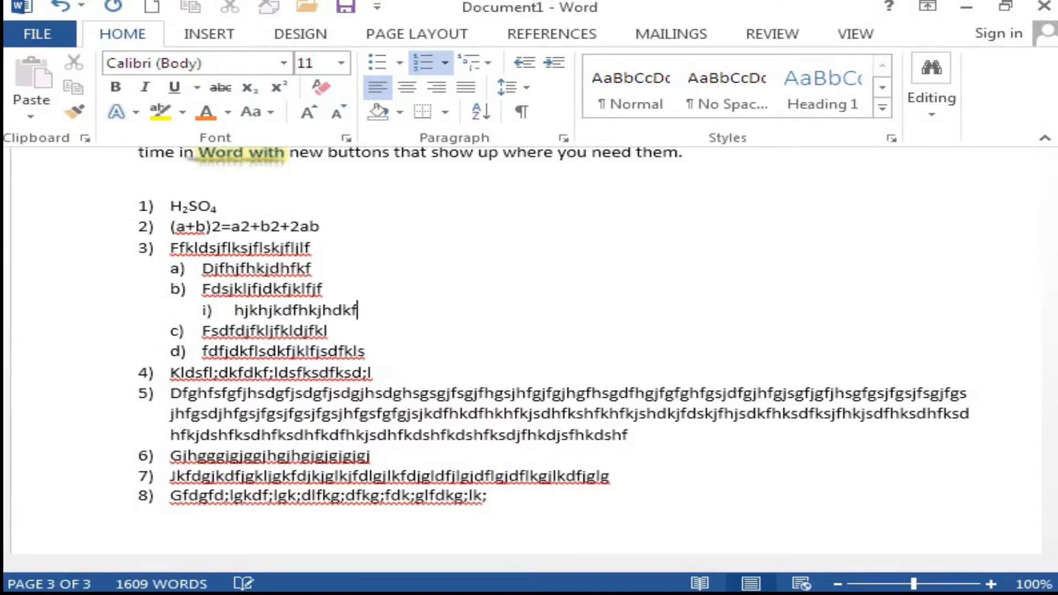
{"action": "key", "text": "Return"}
{"action": "type", "text": "dffjdjfkldjfkljklfjkldf"}
{"action": "key", "text": "Return"}
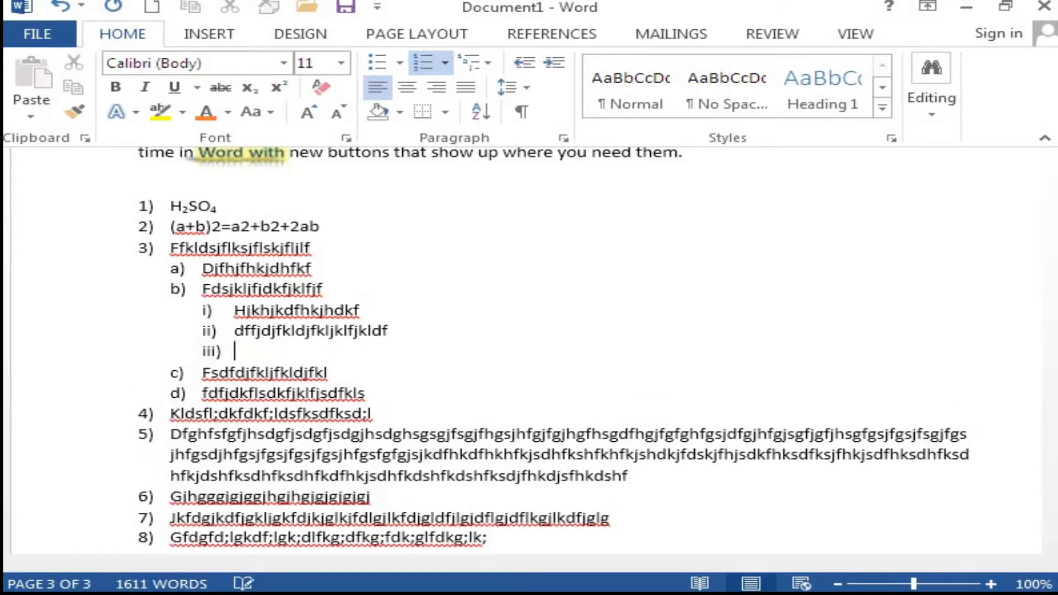
{"action": "type", "text": "fdsfdfsdlfkl;fk;lsd"}
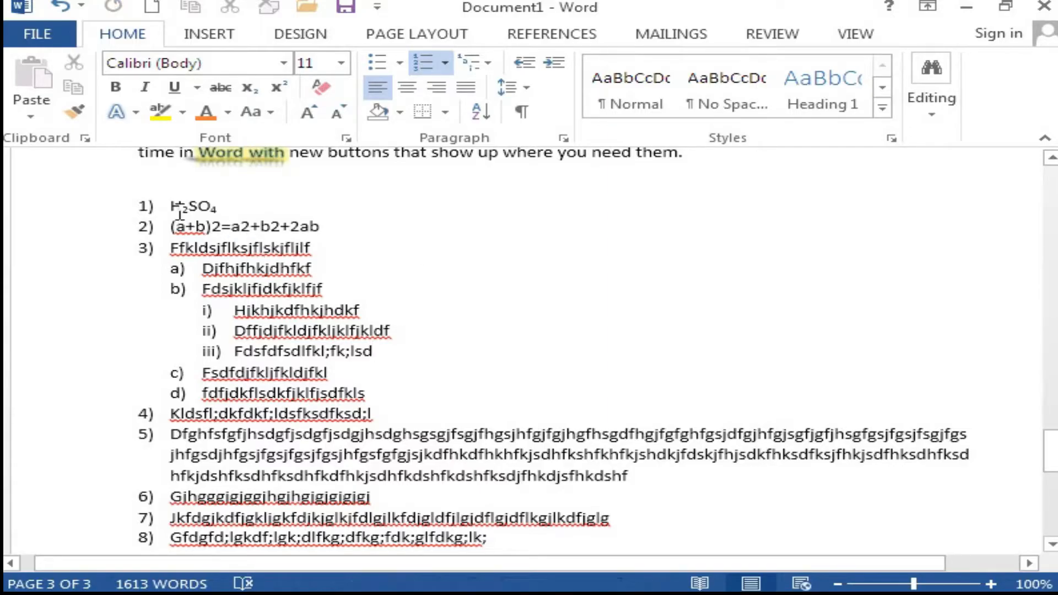
Preview the other multilevel list styles in the list library for the whole numbered list.
{"action": "left_click_drag", "start_coordinate": [173, 205], "coordinate": [561, 566]}
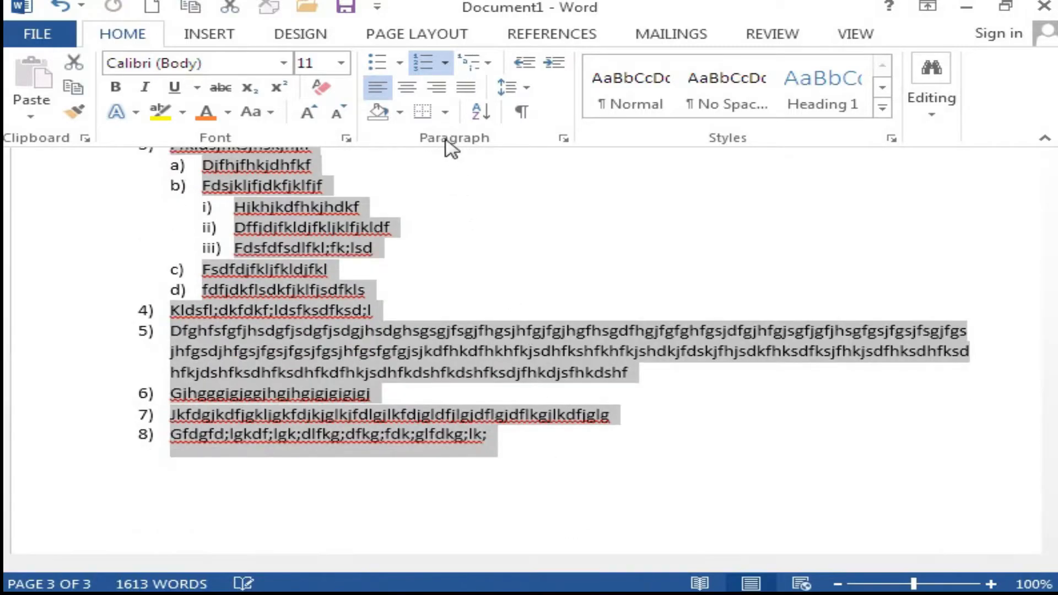
{"action": "left_click", "coordinate": [485, 64]}
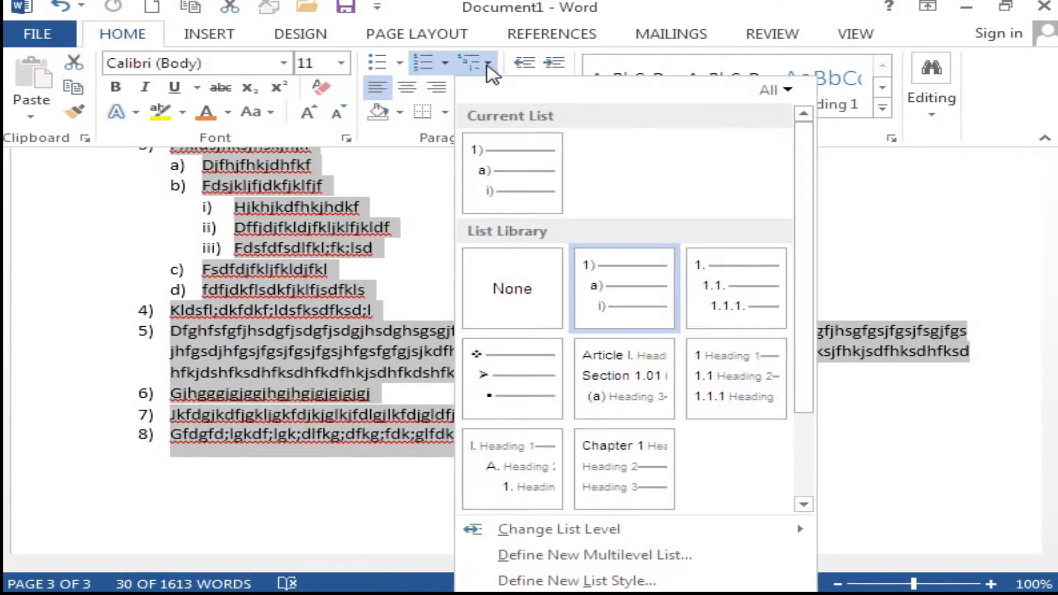
{"action": "mouse_move", "coordinate": [613, 276]}
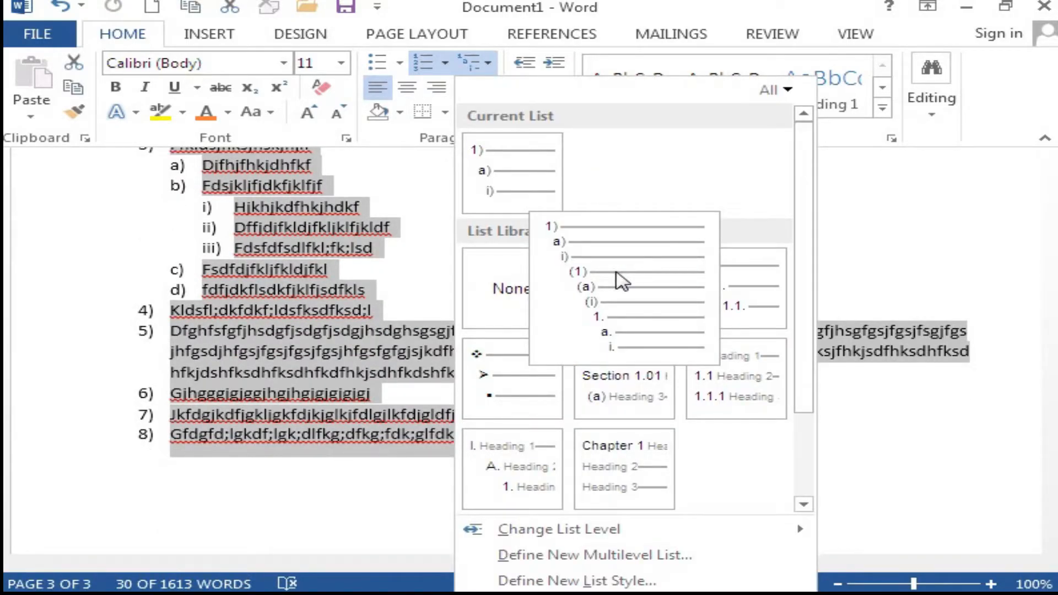
{"action": "mouse_move", "coordinate": [736, 285]}
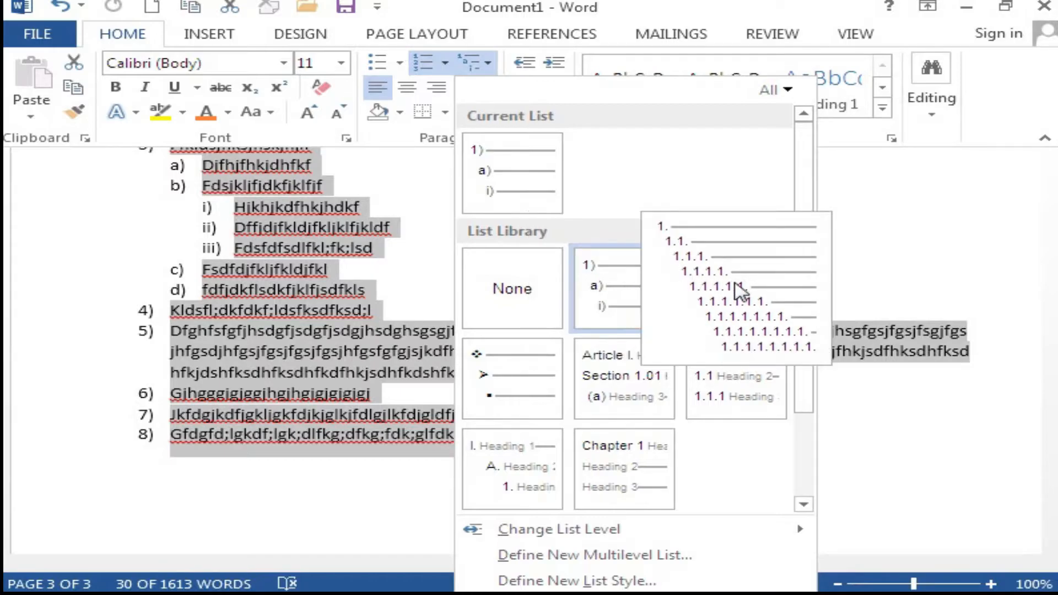
{"action": "mouse_move", "coordinate": [536, 366]}
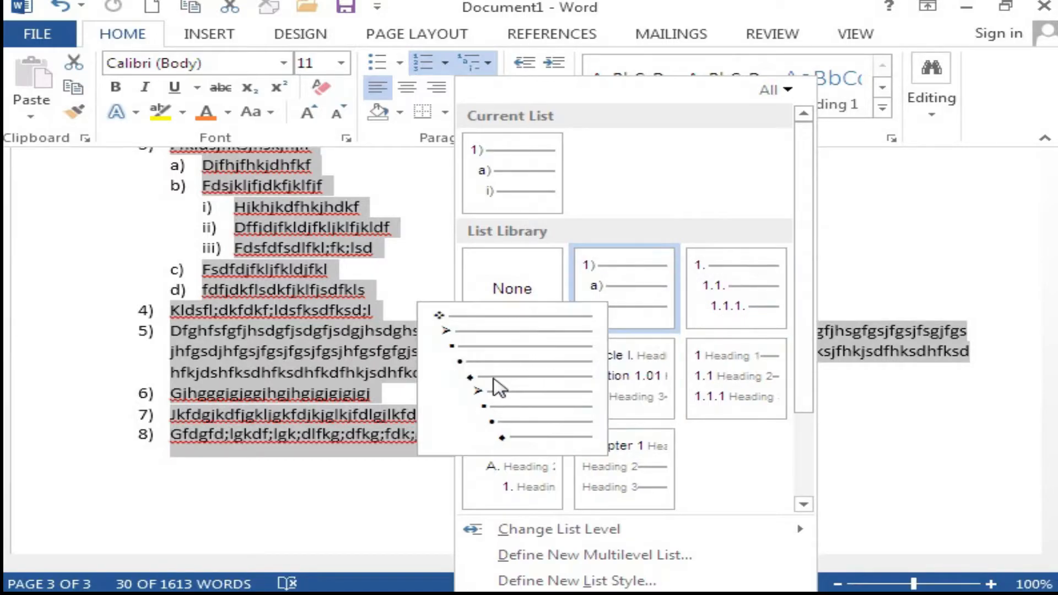
{"action": "mouse_move", "coordinate": [758, 359]}
{"action": "mouse_move", "coordinate": [547, 444]}
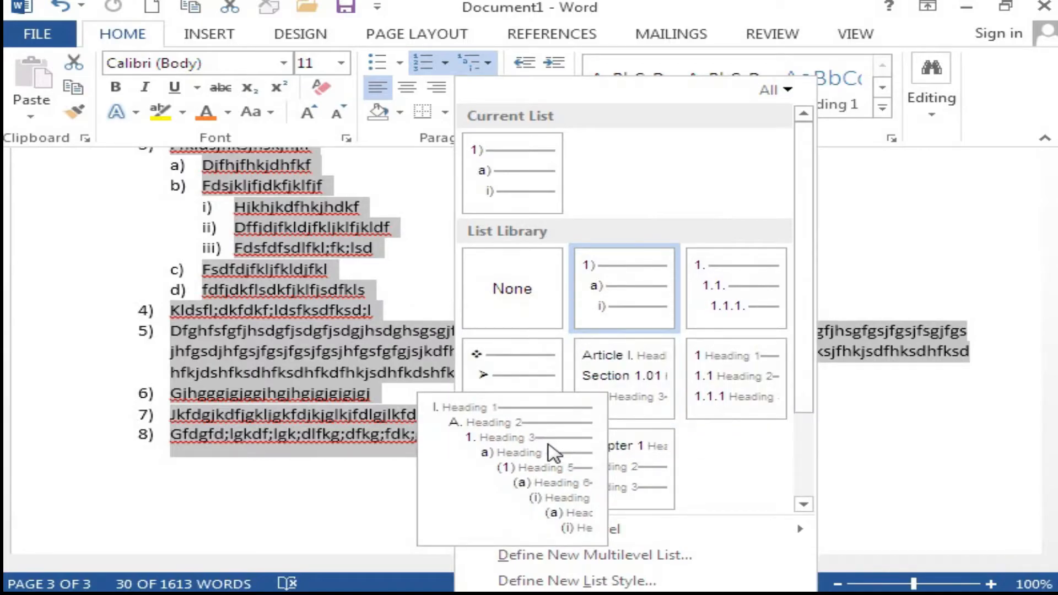
{"action": "left_click", "coordinate": [248, 511]}
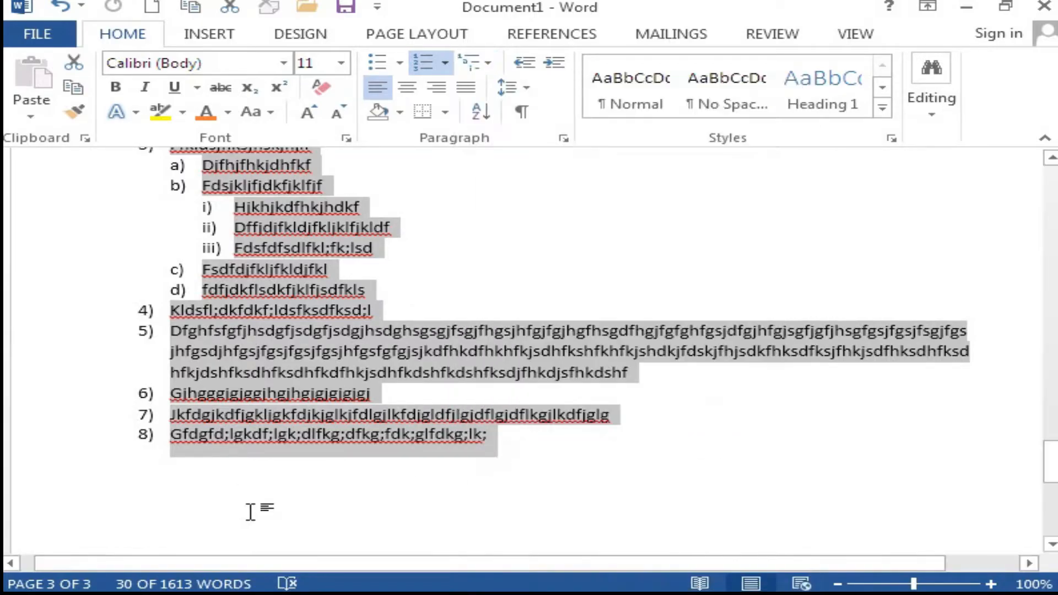
{"action": "scroll", "coordinate": [249, 511], "scroll_direction": "up", "scroll_amount": 2}
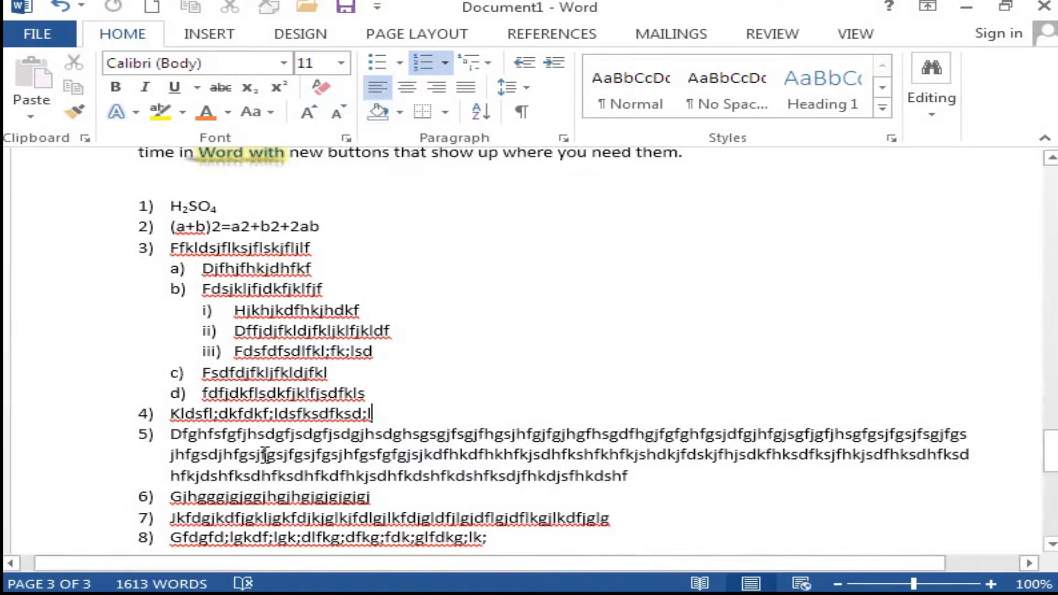
Start a centered paragraph in the blank area below the list and enter "NCIT COMPUTER".
{"action": "scroll", "coordinate": [264, 456], "scroll_direction": "down", "scroll_amount": 4}
{"action": "left_click", "coordinate": [163, 354]}
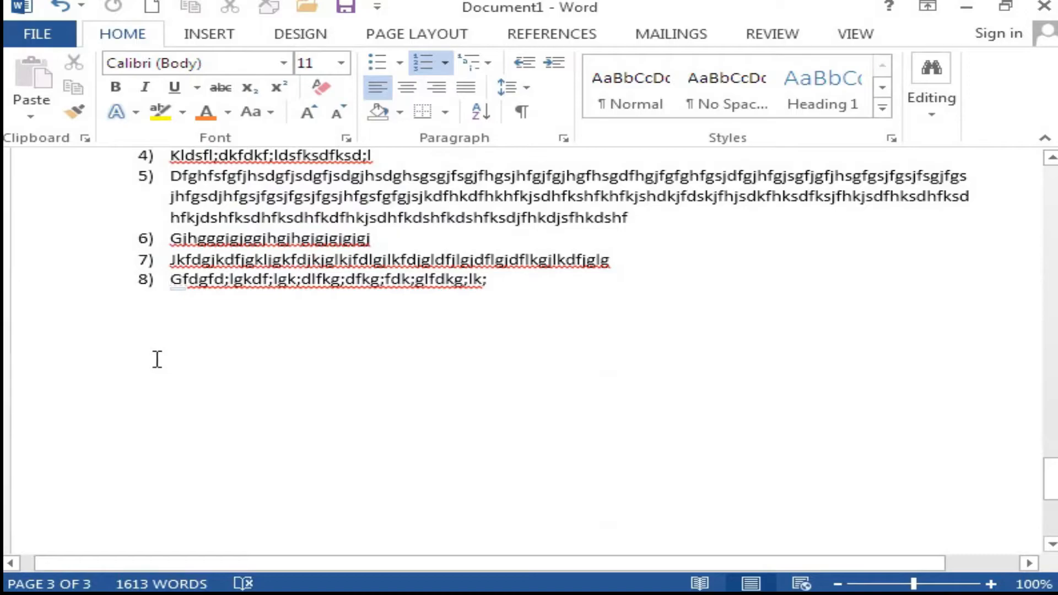
{"action": "double_click", "coordinate": [156, 359]}
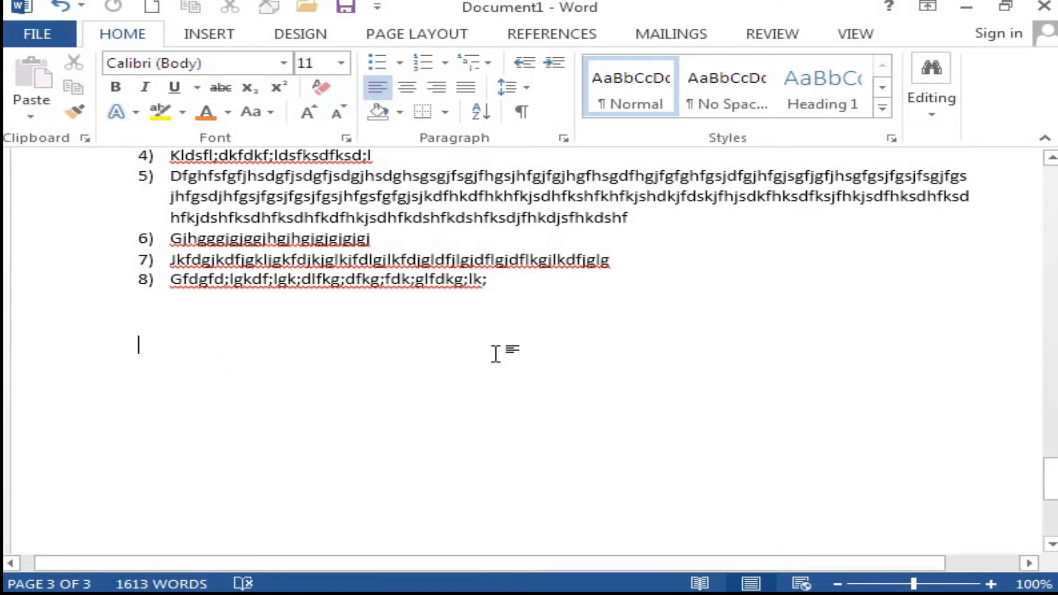
{"action": "left_click", "coordinate": [414, 91]}
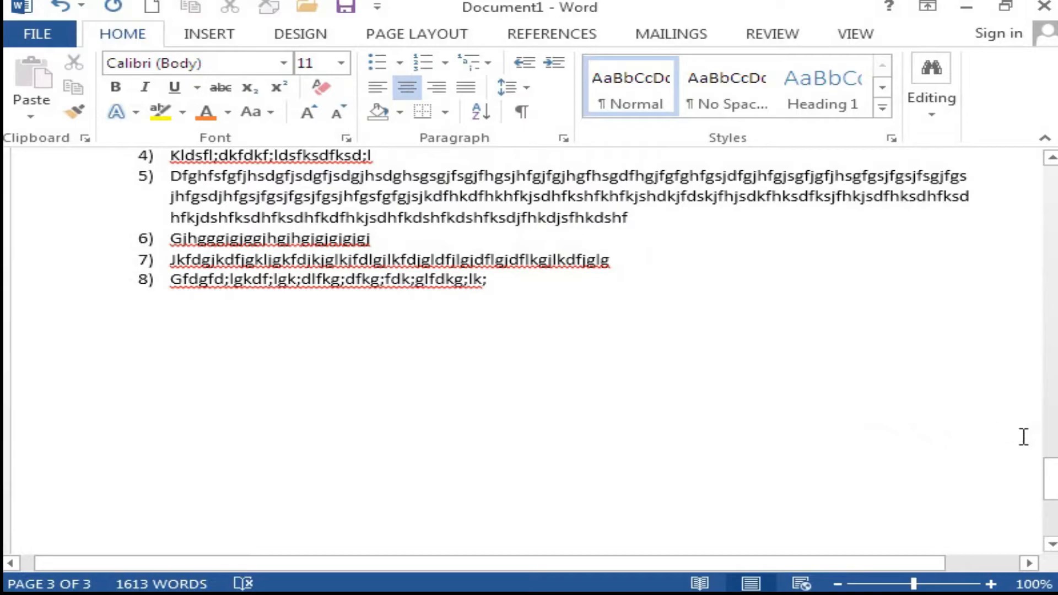
{"action": "type", "text": "NC"}
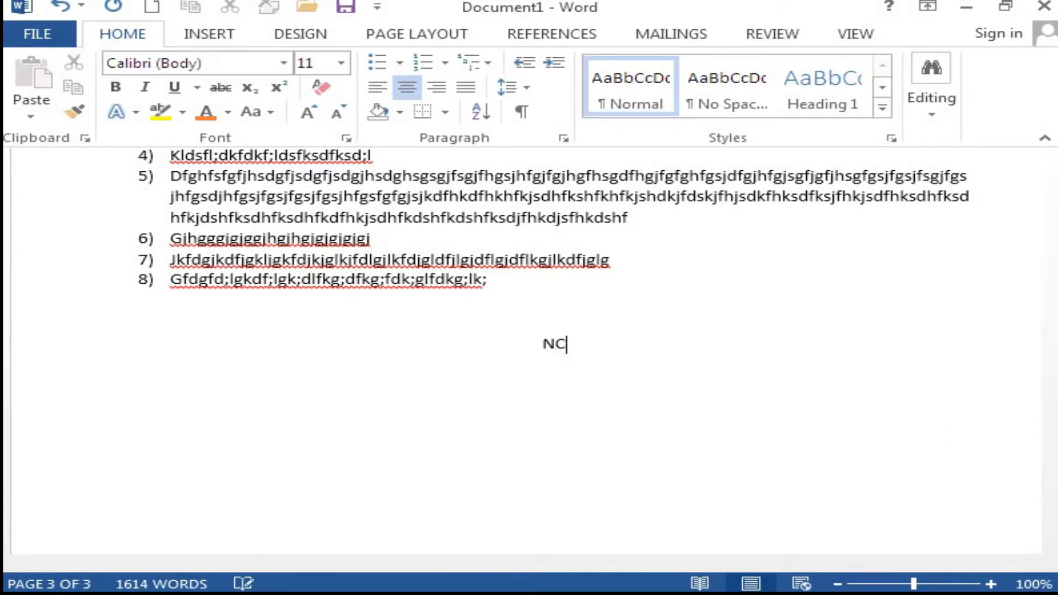
{"action": "type", "text": "IT CO"}
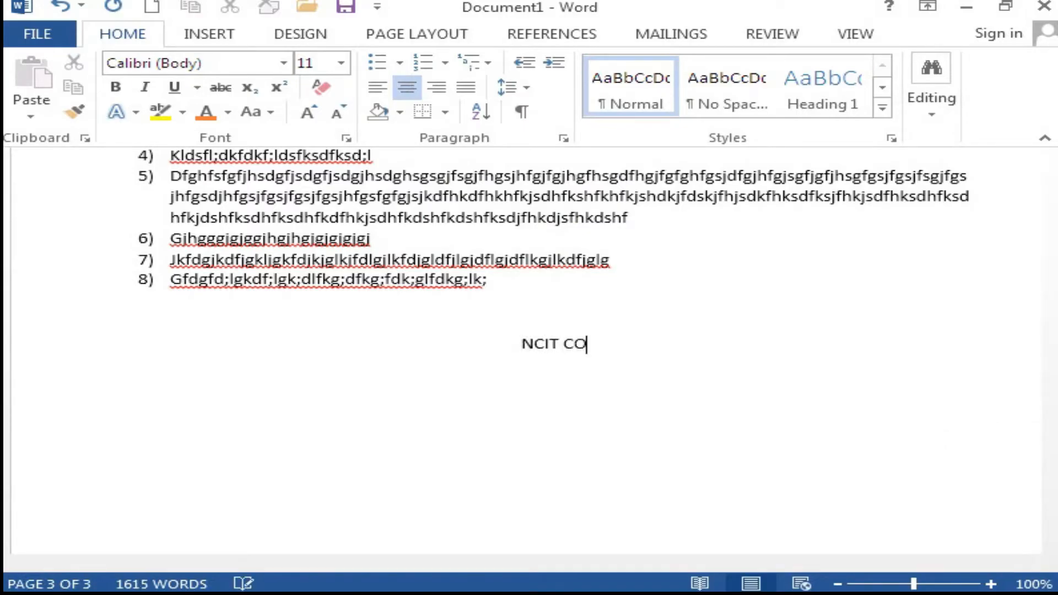
{"action": "type", "text": "MPUTER"}
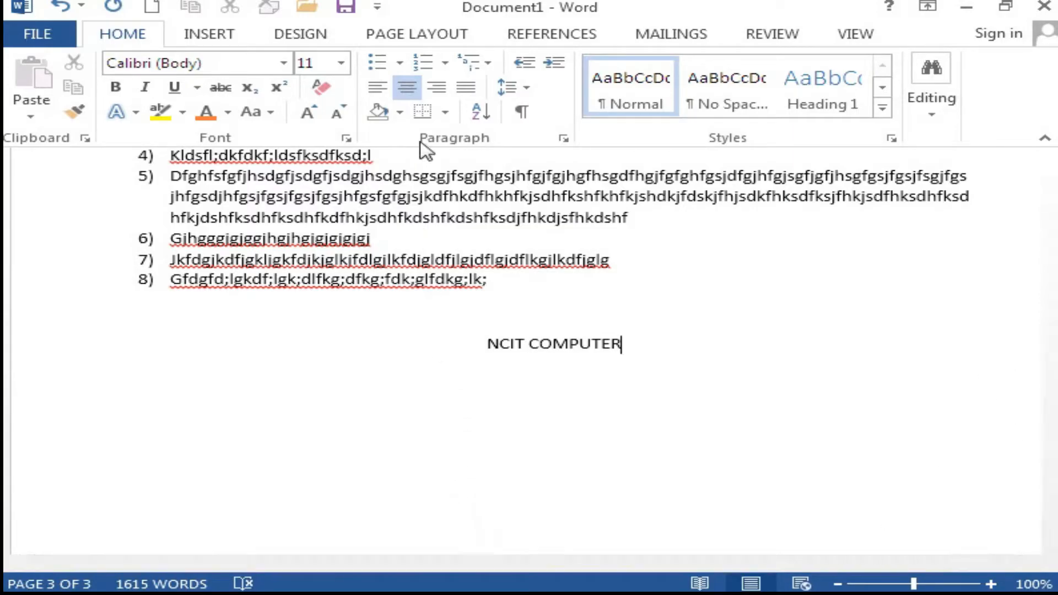
Right-align the "NCIT COMPUTER" line and add the line "JHJHJKHJHH" beneath it.
{"action": "left_click", "coordinate": [438, 94]}
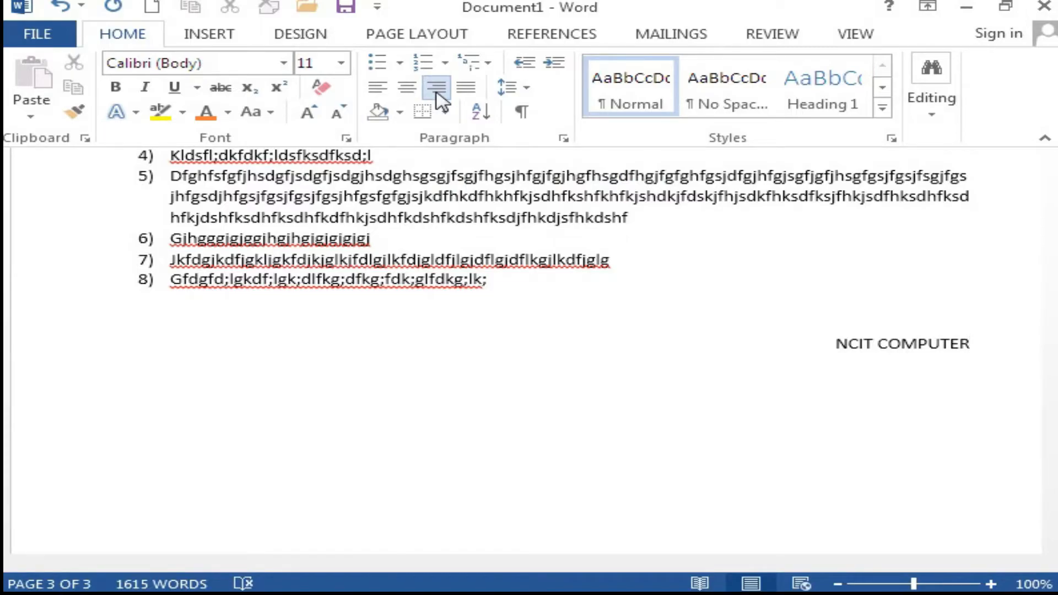
{"action": "key", "text": "Return"}
{"action": "type", "text": "JHJHJKHJHH"}
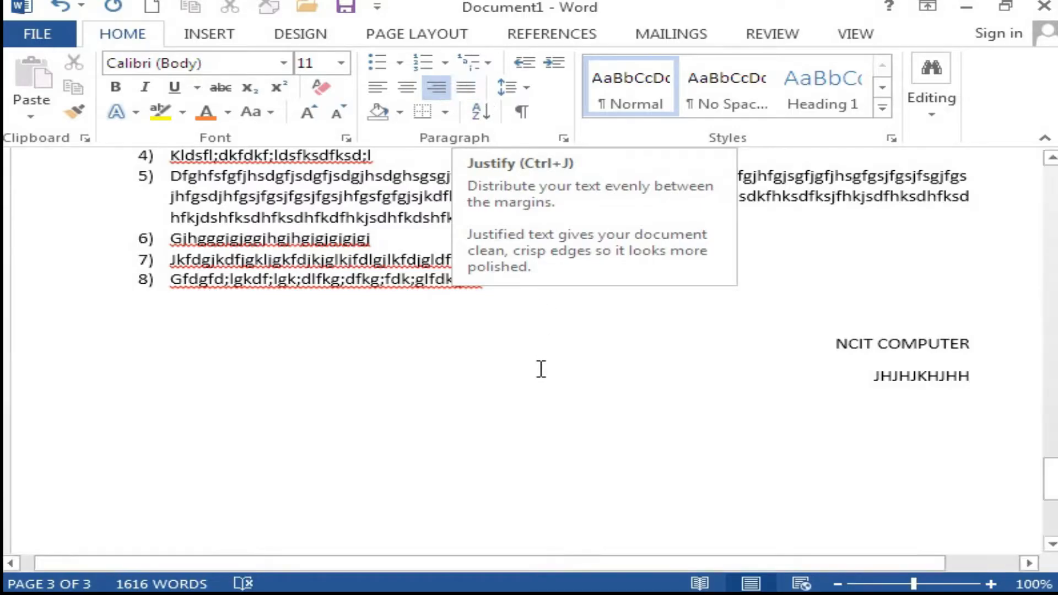
Reduce the zoom to 70% and justify the page 2 paragraph beginning "Click Insert and then choose the elements".
{"action": "left_click", "coordinate": [838, 583]}
{"action": "left_click", "coordinate": [837, 583]}
{"action": "left_click", "coordinate": [837, 583]}
{"action": "scroll", "coordinate": [602, 243], "scroll_direction": "up", "scroll_amount": 6}
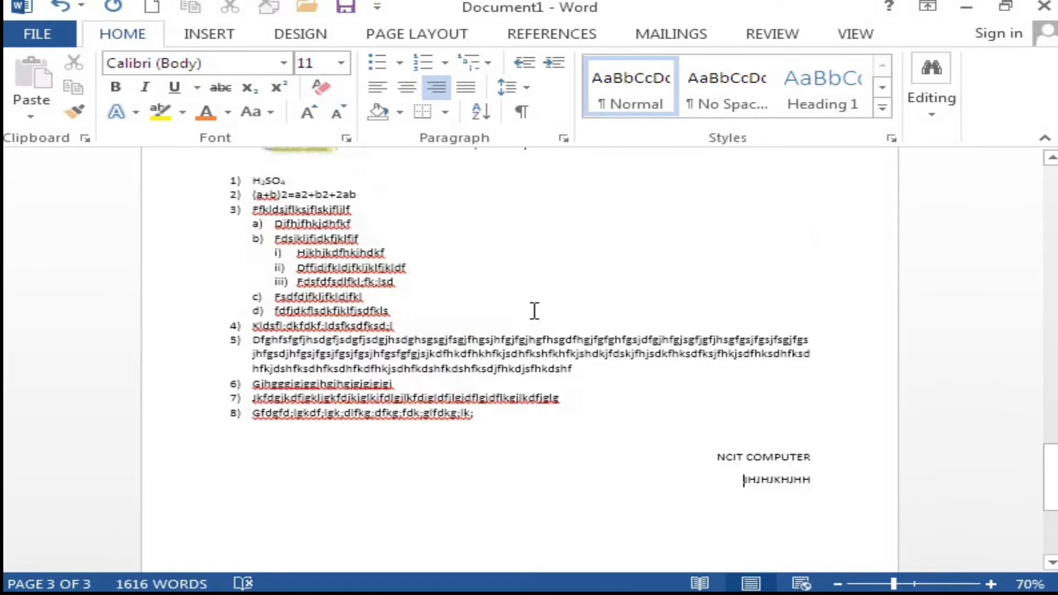
{"action": "scroll", "coordinate": [532, 310], "scroll_direction": "up", "scroll_amount": 6}
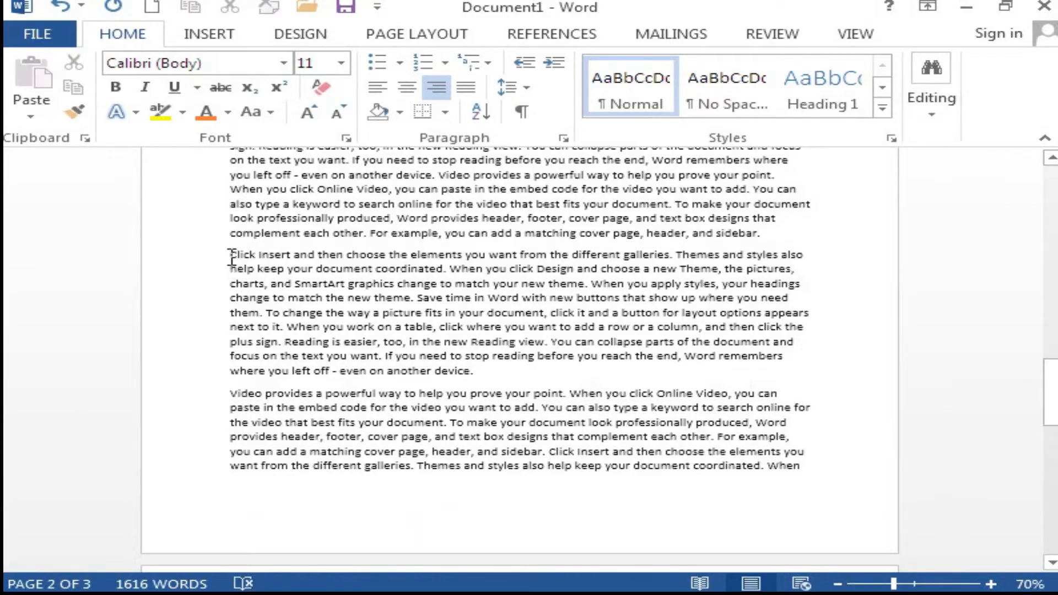
{"action": "left_click_drag", "start_coordinate": [231, 256], "coordinate": [824, 374]}
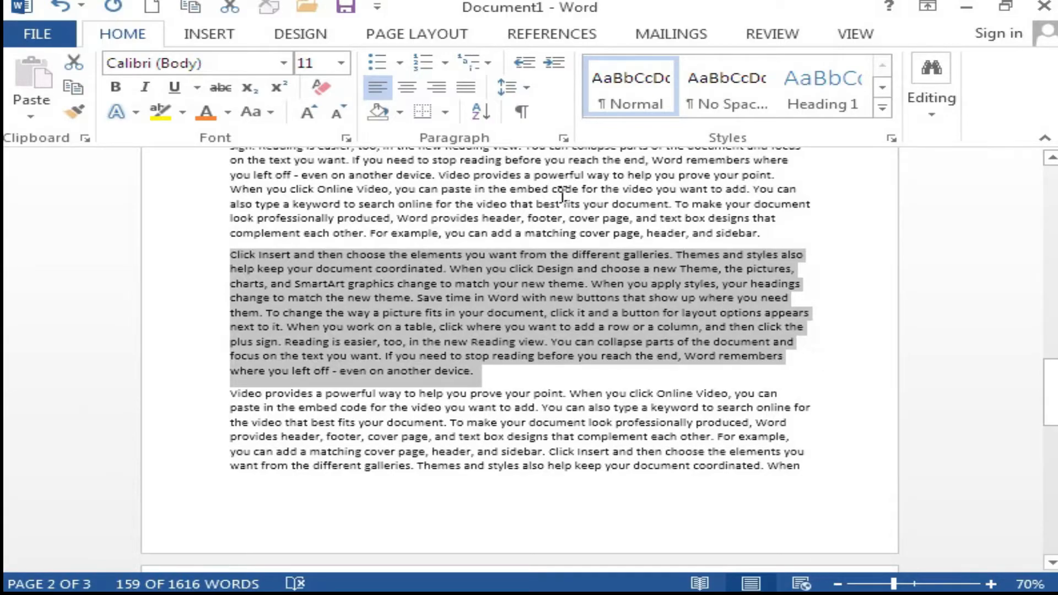
{"action": "left_click", "coordinate": [466, 87]}
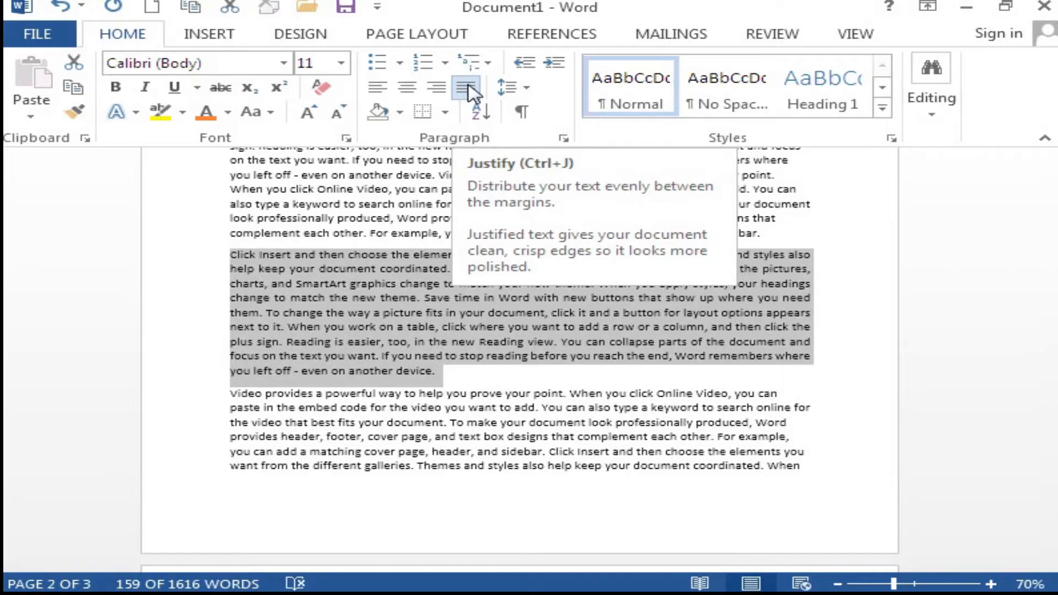
{"action": "left_click", "coordinate": [556, 320]}
Justify the page 2 paragraph beginning "To change the way a picture fits in your document".
{"action": "scroll", "coordinate": [553, 318], "scroll_direction": "up", "scroll_amount": 3}
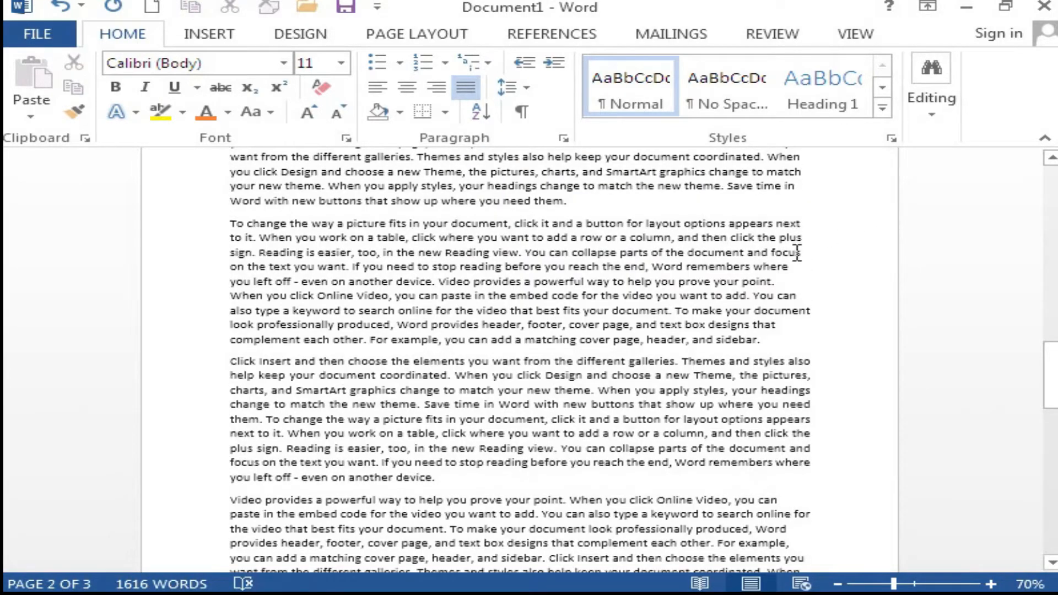
{"action": "left_click_drag", "start_coordinate": [230, 223], "coordinate": [788, 339]}
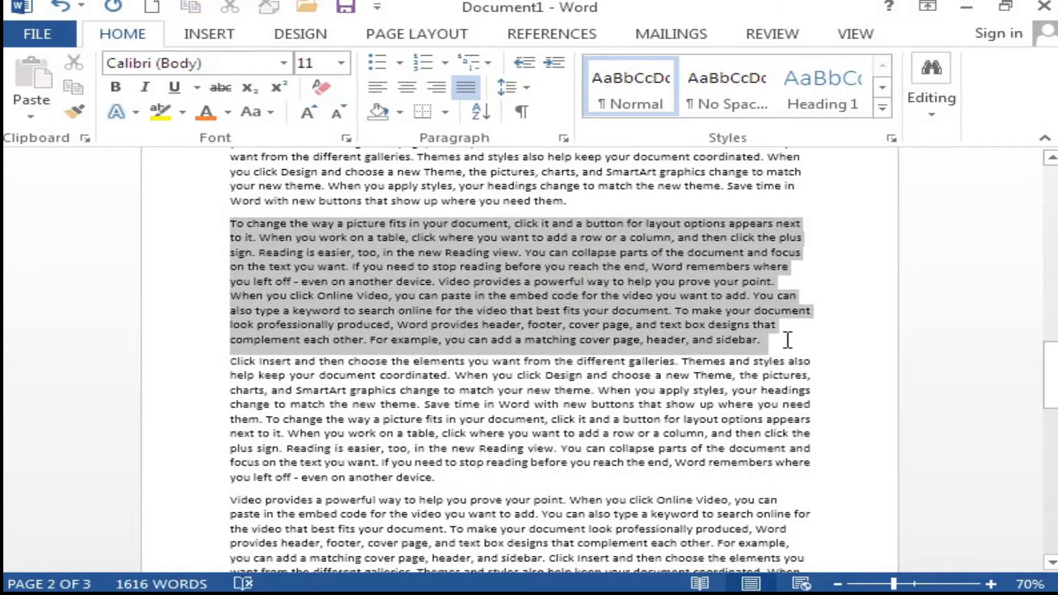
{"action": "left_click", "coordinate": [466, 88]}
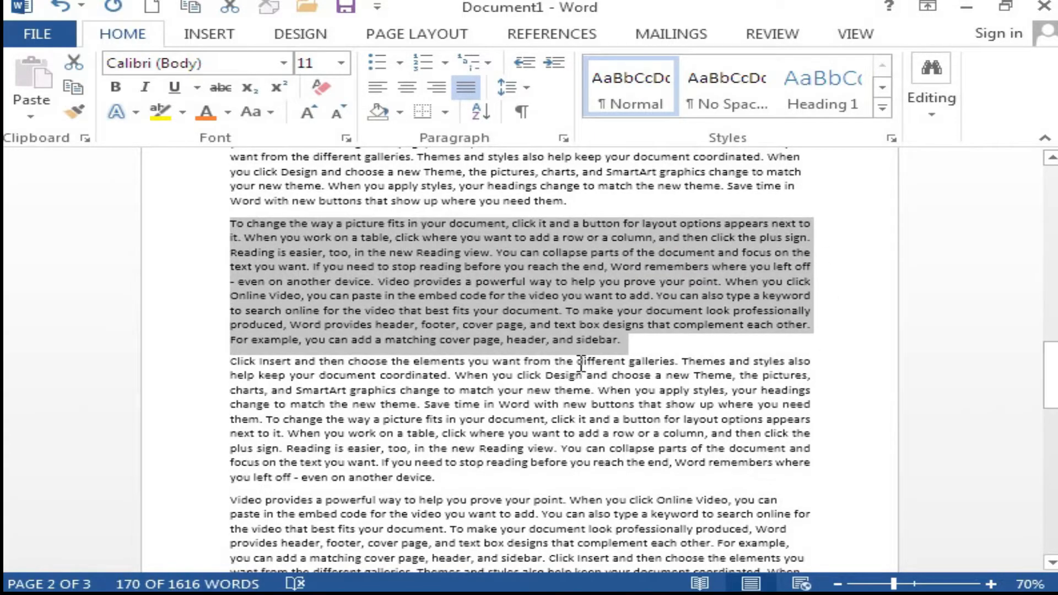
{"action": "left_click", "coordinate": [635, 342]}
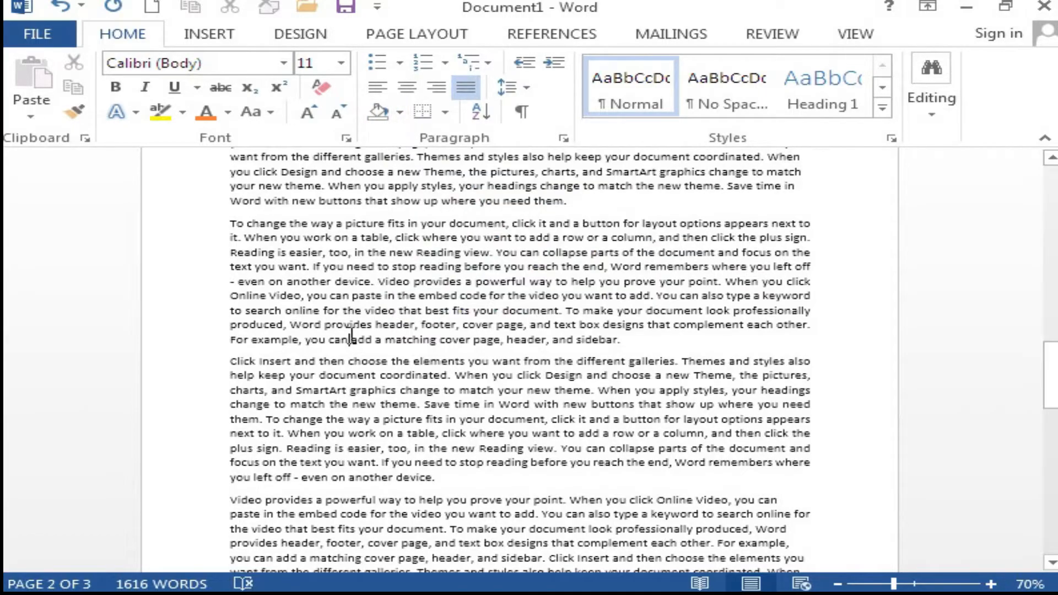
Shade the page 2 paragraph beginning "To change the way a picture fits in your document" with the lightest blue-gray theme color.
{"action": "left_click_drag", "start_coordinate": [235, 223], "coordinate": [748, 345]}
{"action": "left_click", "coordinate": [400, 112]}
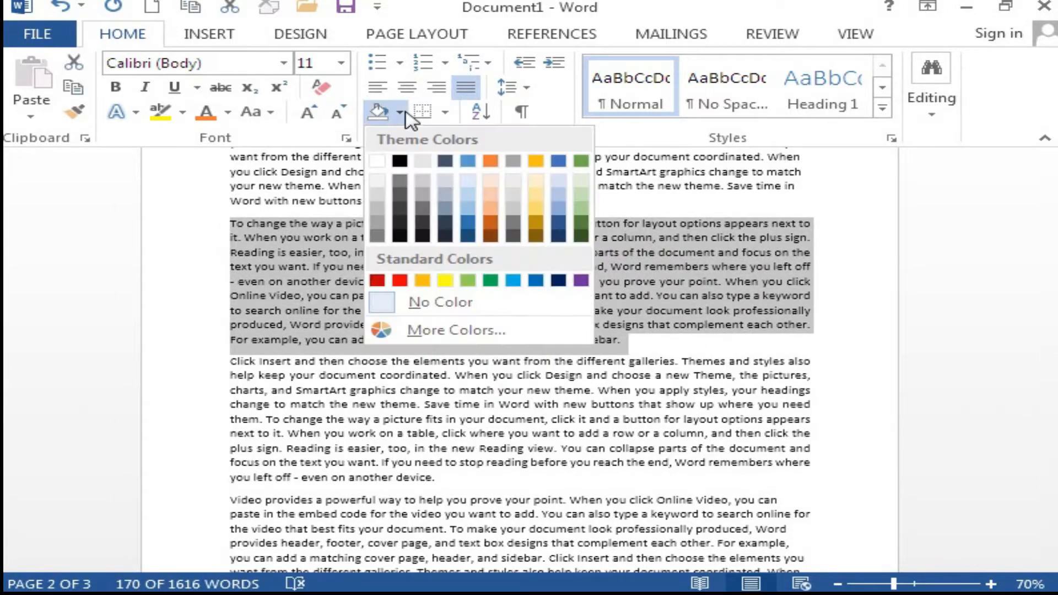
{"action": "left_click", "coordinate": [449, 182]}
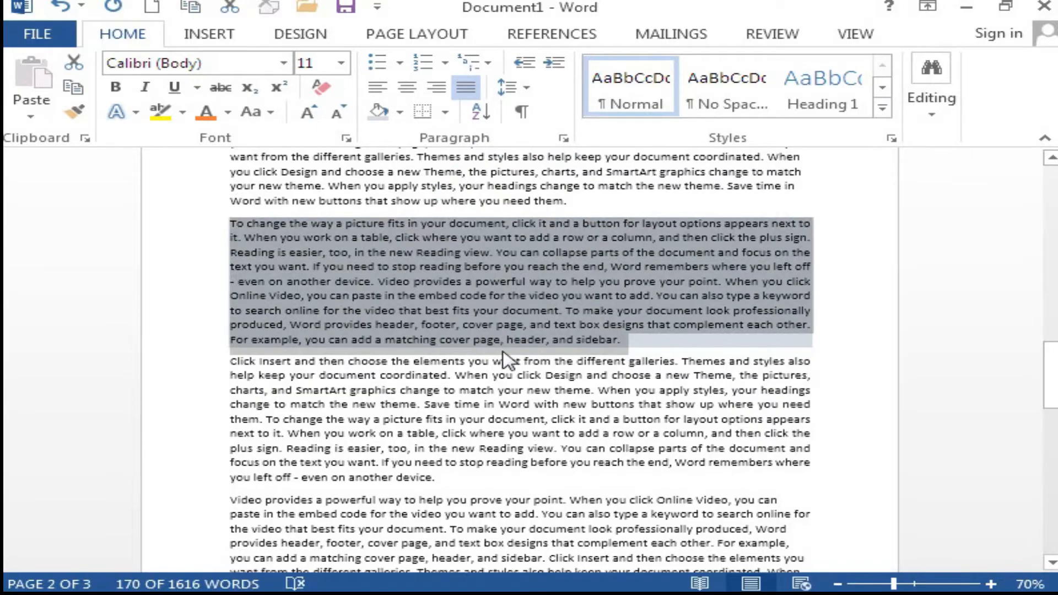
{"action": "left_click", "coordinate": [500, 341]}
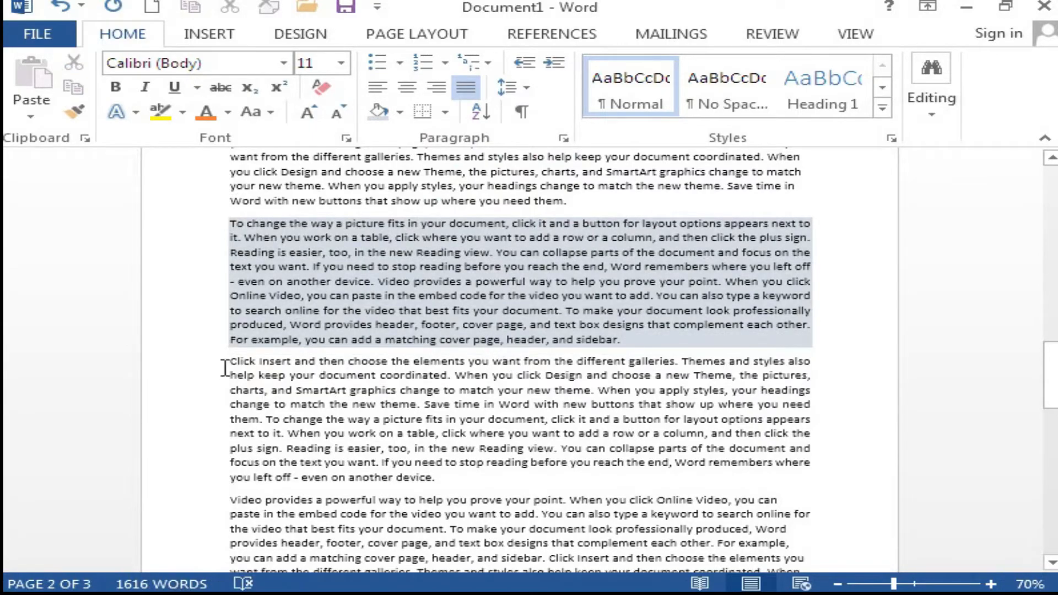
Shade the page 2 paragraph beginning "Click Insert" below the blue-gray one with a light green theme color.
{"action": "left_click_drag", "start_coordinate": [230, 361], "coordinate": [514, 482]}
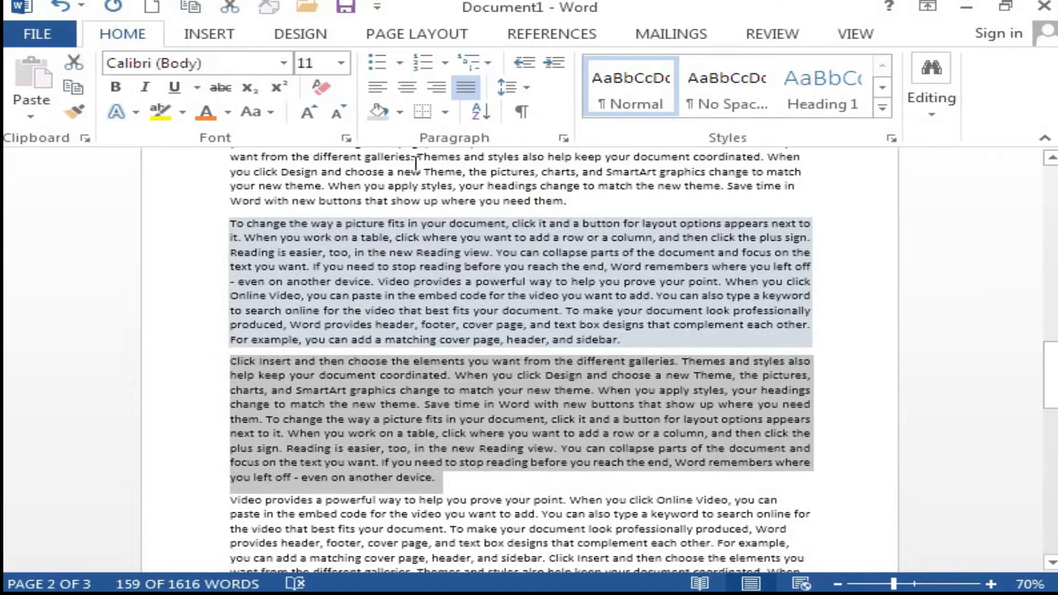
{"action": "left_click", "coordinate": [400, 112]}
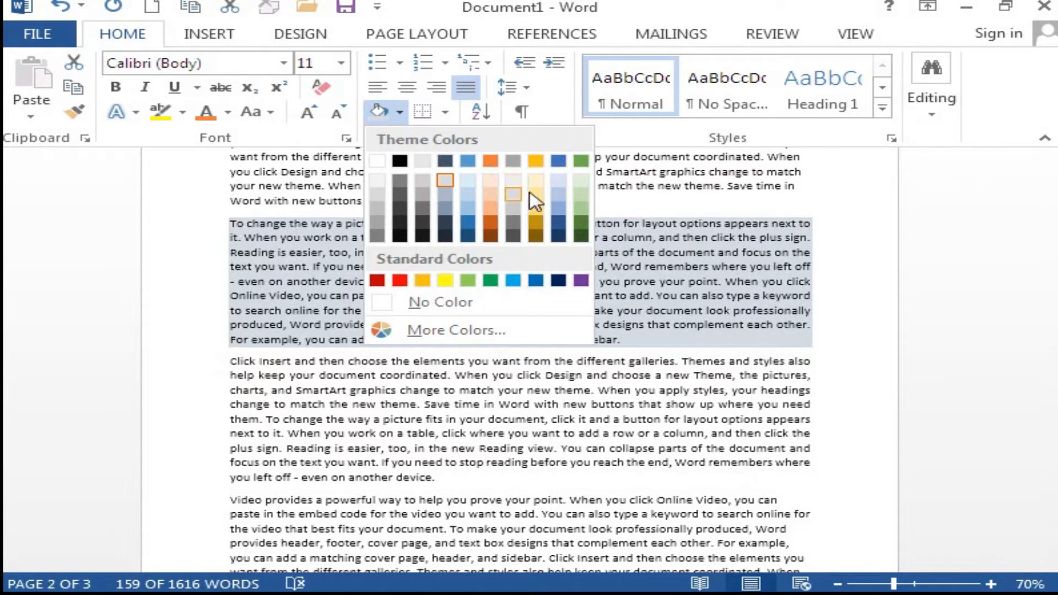
{"action": "left_click", "coordinate": [577, 374]}
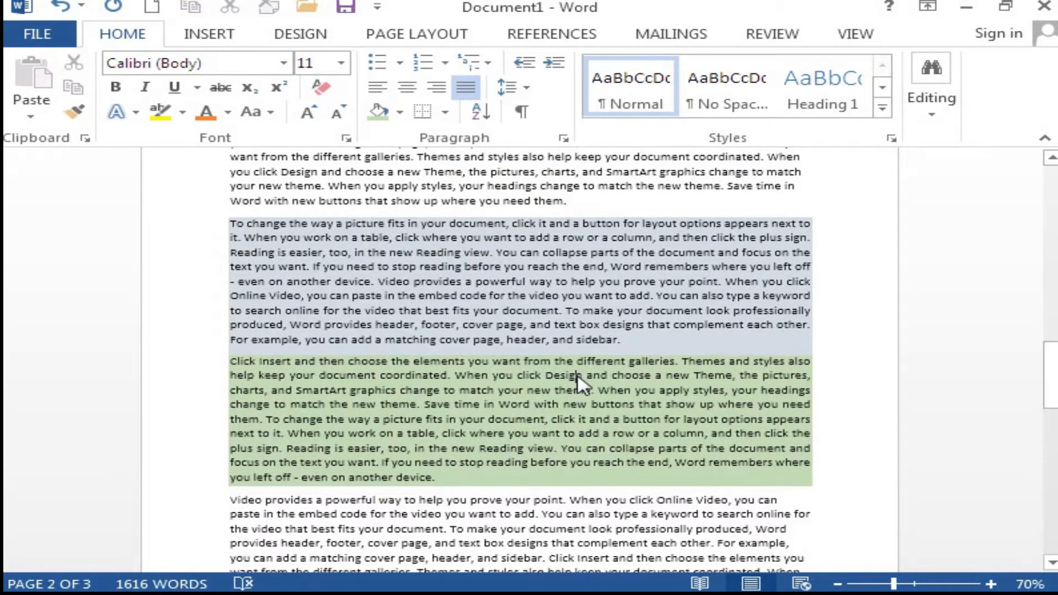
Apply All Borders to the "Video provides a powerful way" paragraph above the blue-gray shaded one.
{"action": "left_click", "coordinate": [445, 113]}
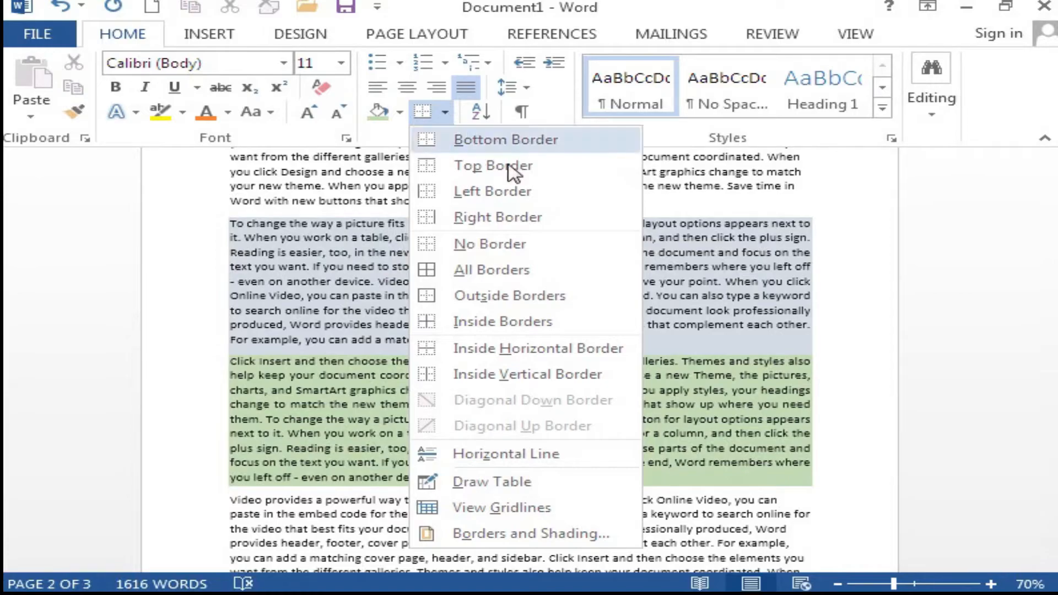
{"action": "left_click", "coordinate": [270, 353]}
{"action": "scroll", "coordinate": [208, 283], "scroll_direction": "up", "scroll_amount": 3}
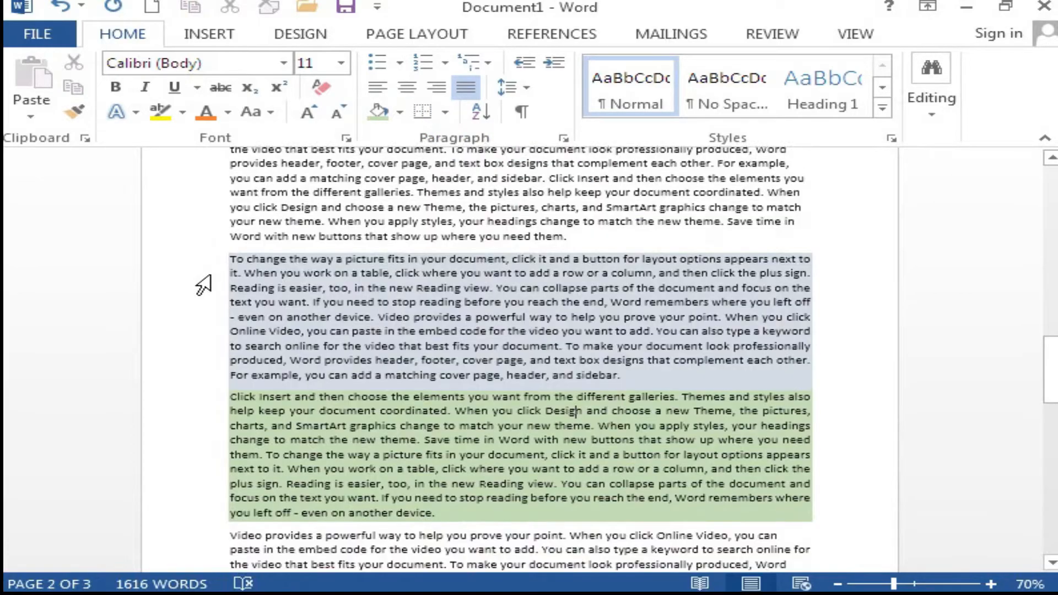
{"action": "left_click_drag", "start_coordinate": [229, 231], "coordinate": [594, 347]}
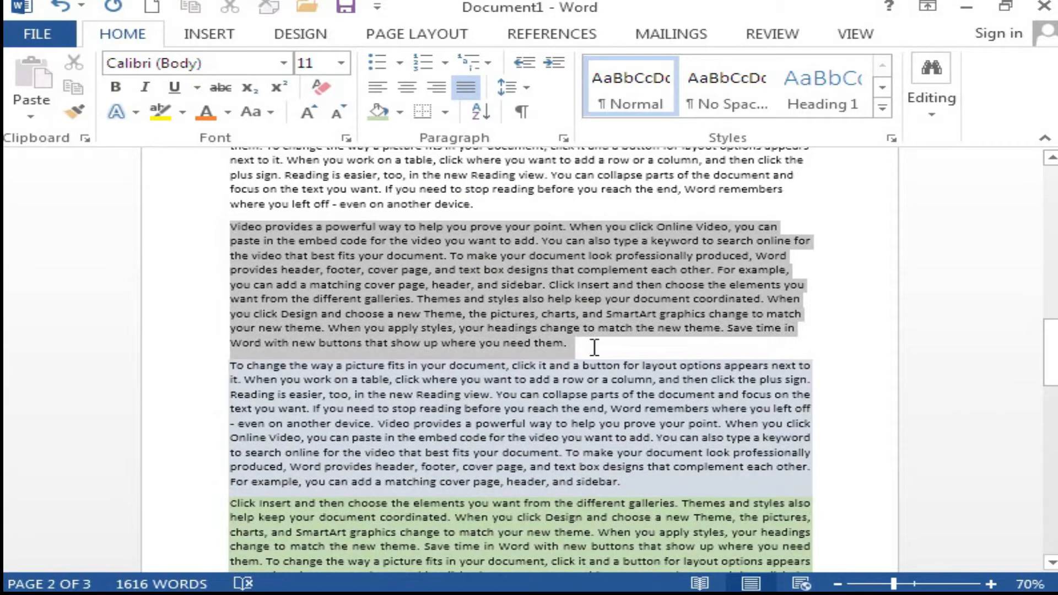
{"action": "left_click", "coordinate": [451, 115]}
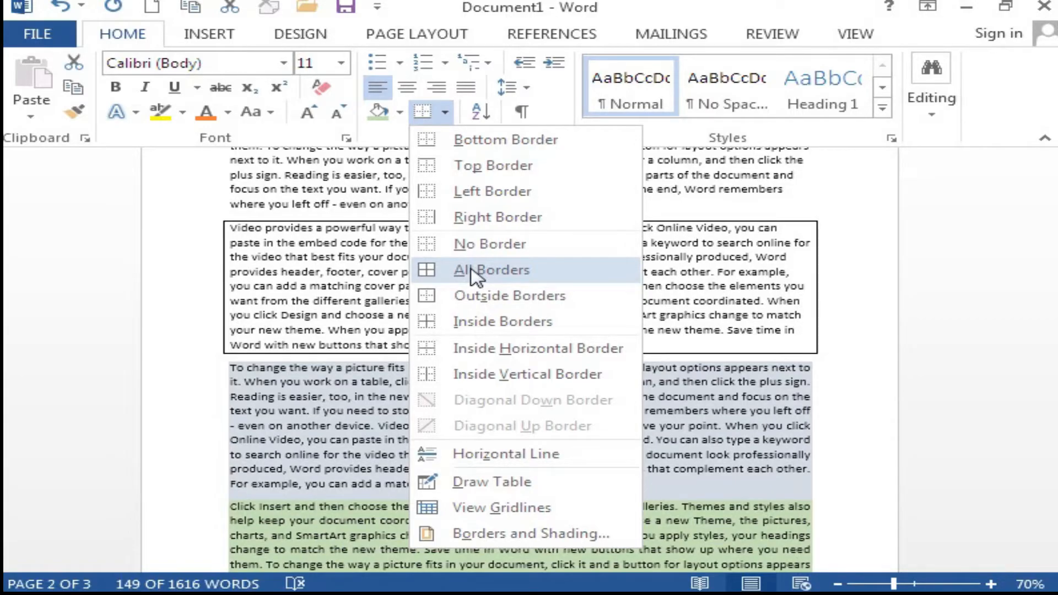
{"action": "left_click", "coordinate": [473, 271]}
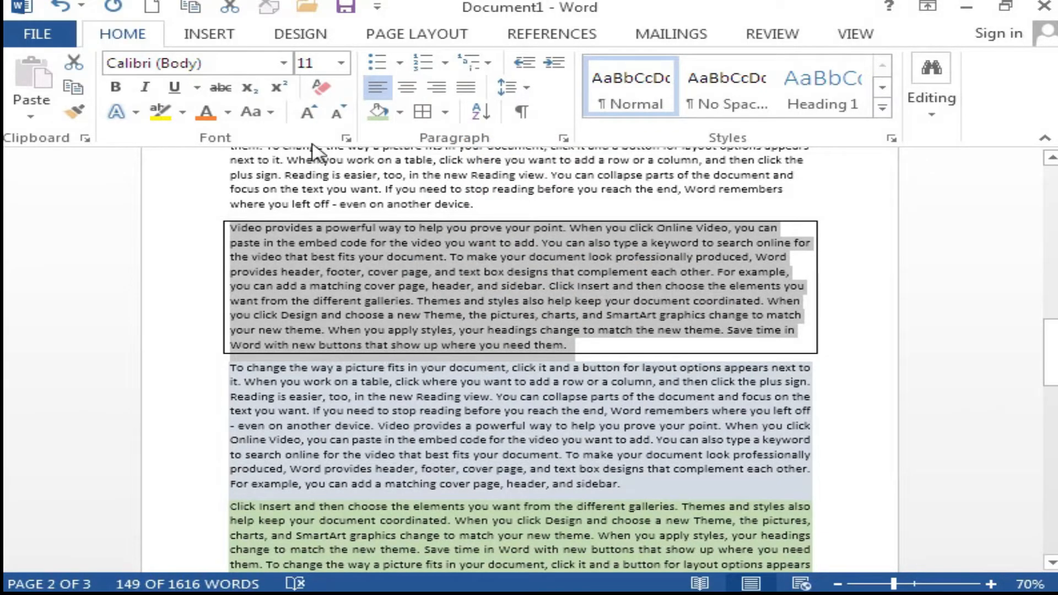
Open the Borders and Shading settings for the bordered paragraph and choose the Shadow setting.
{"action": "left_click", "coordinate": [445, 112]}
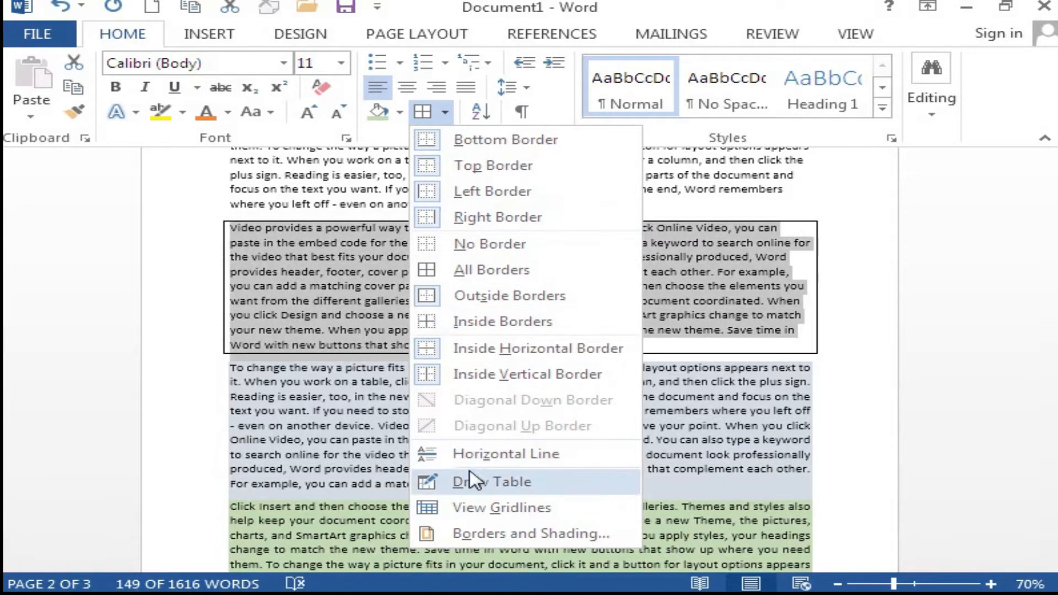
{"action": "left_click", "coordinate": [512, 542]}
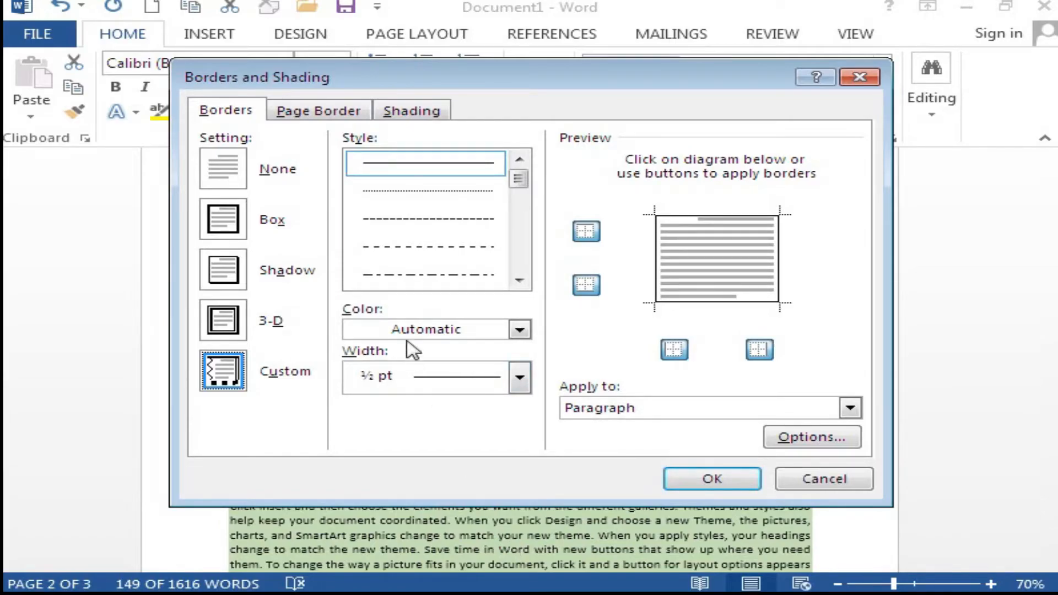
{"action": "left_click", "coordinate": [219, 112]}
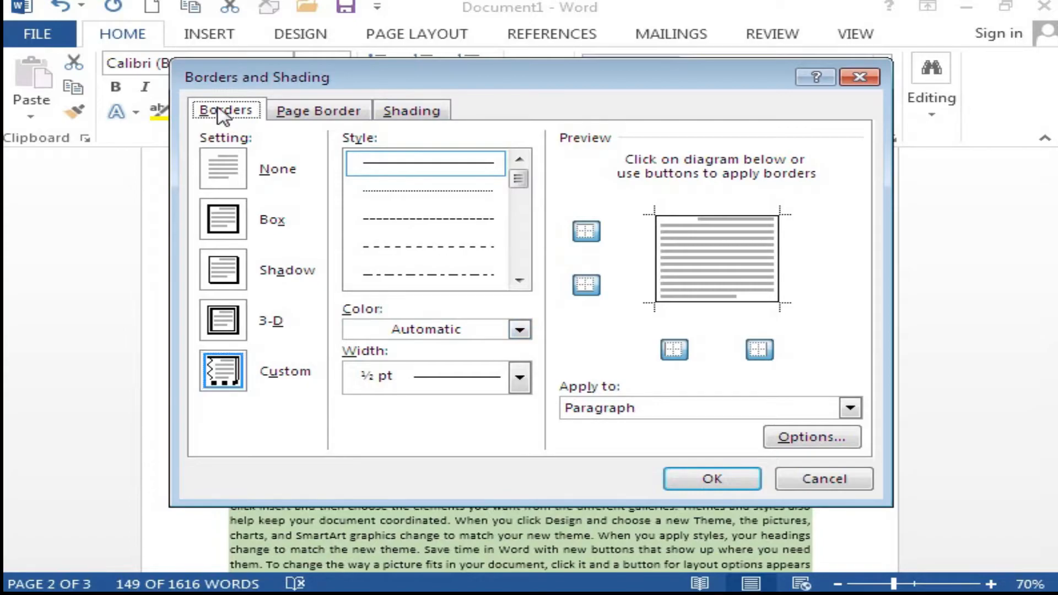
{"action": "left_click", "coordinate": [223, 220]}
{"action": "left_click", "coordinate": [238, 278]}
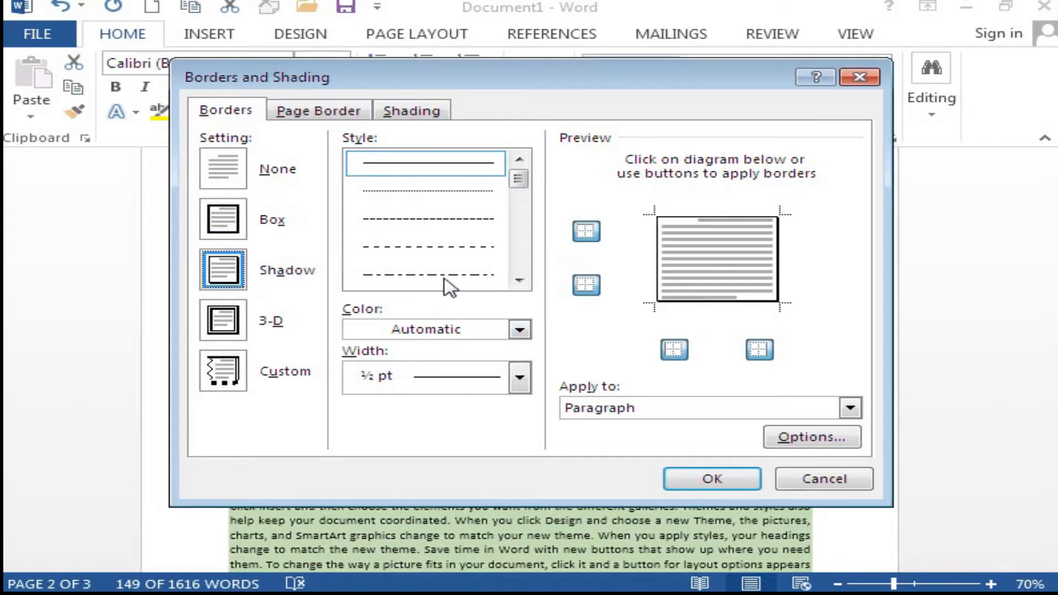
Give the paragraph's shadow border a 3 pt thick-and-thin line style and the orange theme color.
{"action": "left_click", "coordinate": [518, 281]}
{"action": "left_click", "coordinate": [518, 281]}
{"action": "left_click", "coordinate": [518, 281]}
{"action": "left_click", "coordinate": [518, 281]}
{"action": "left_click", "coordinate": [517, 281]}
{"action": "left_click", "coordinate": [451, 248]}
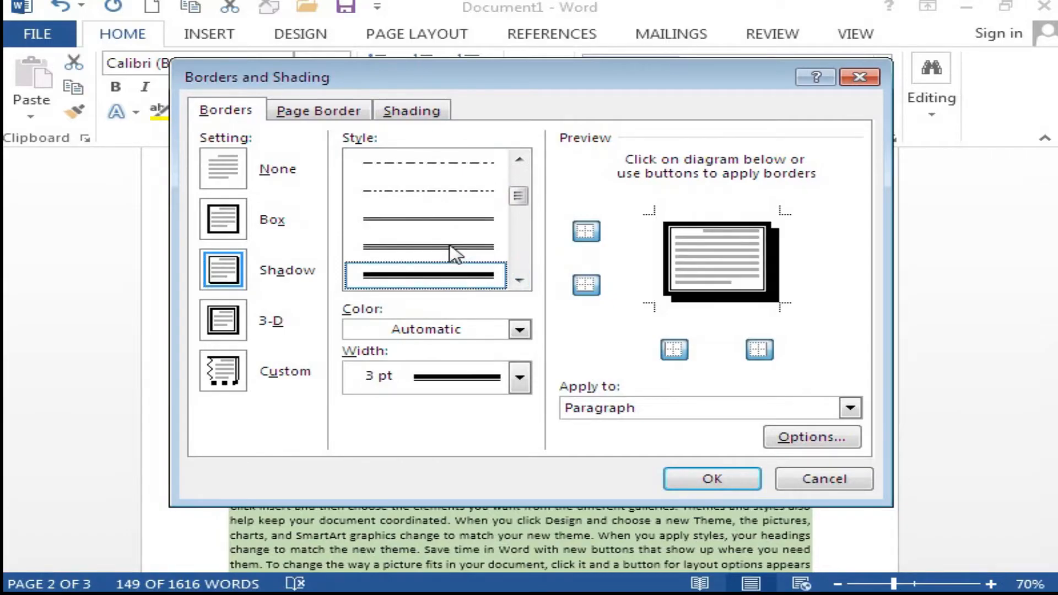
{"action": "left_click", "coordinate": [518, 329]}
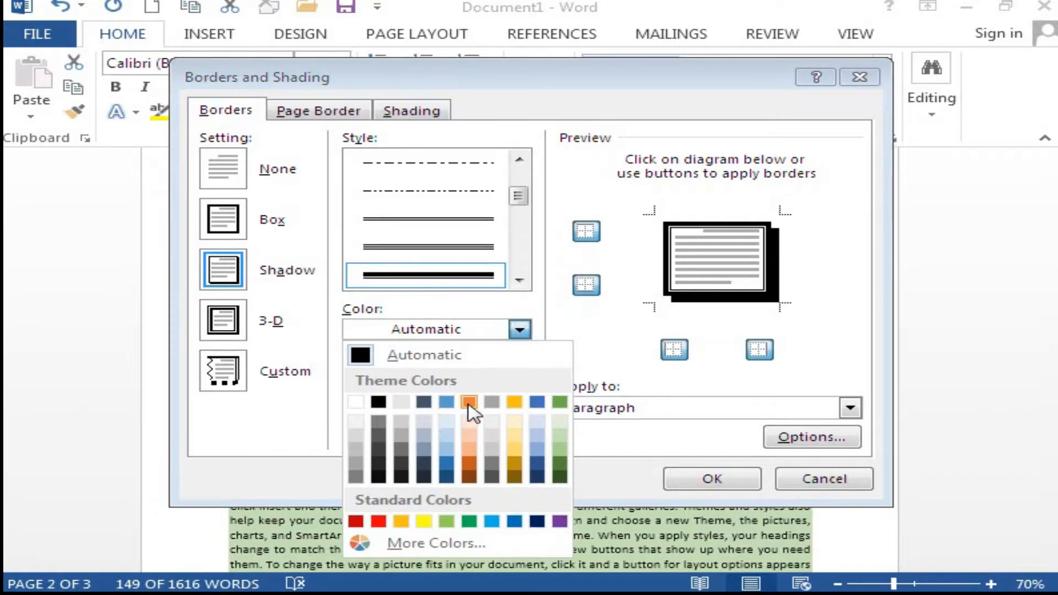
{"action": "left_click", "coordinate": [469, 402]}
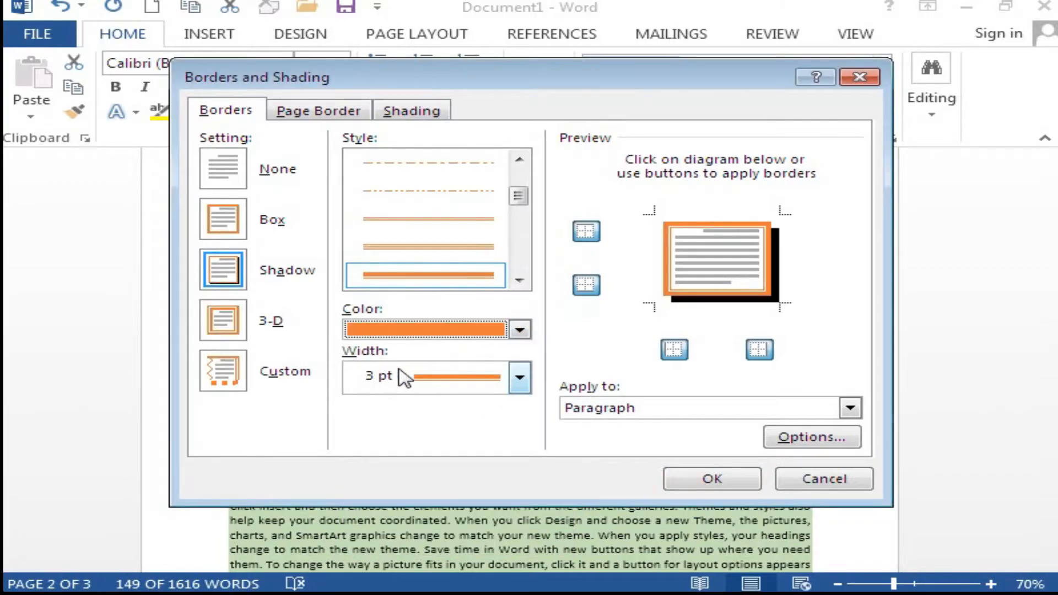
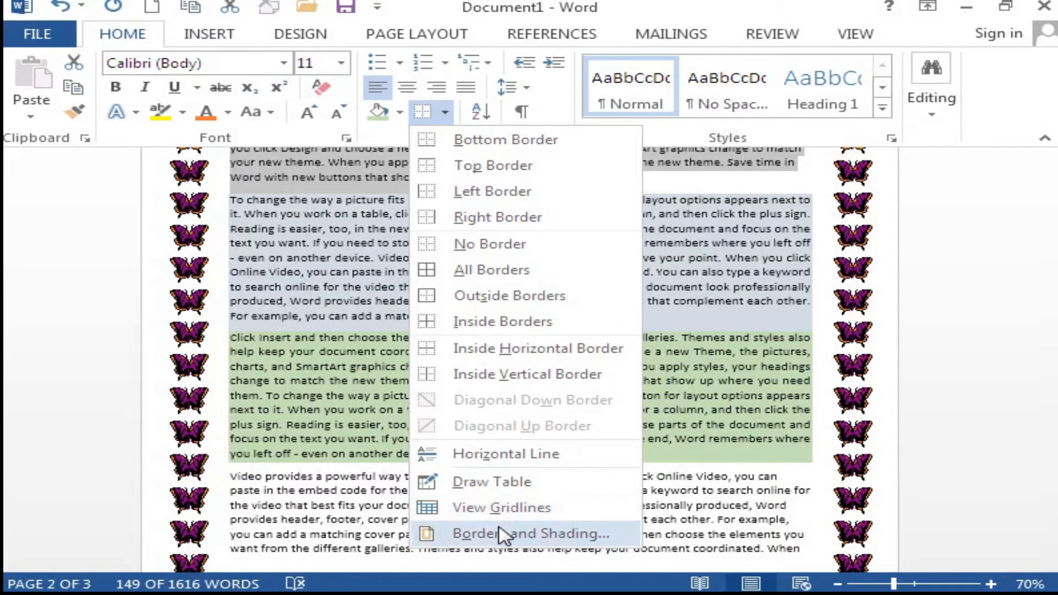
Remove the butterfly art page border from the whole document and deselect the text.
{"action": "left_click", "coordinate": [503, 533]}
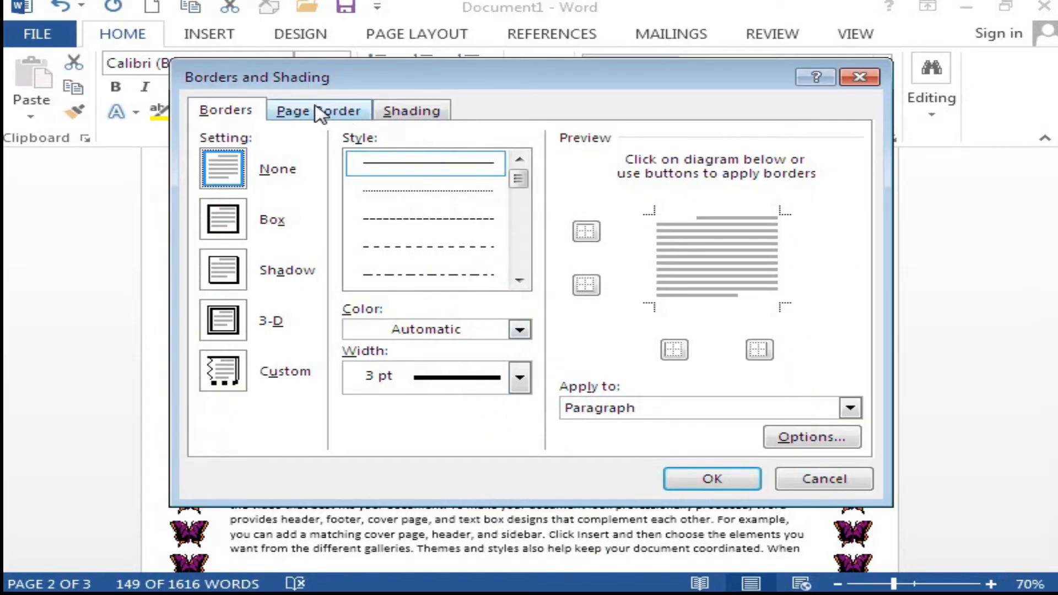
{"action": "left_click", "coordinate": [314, 113]}
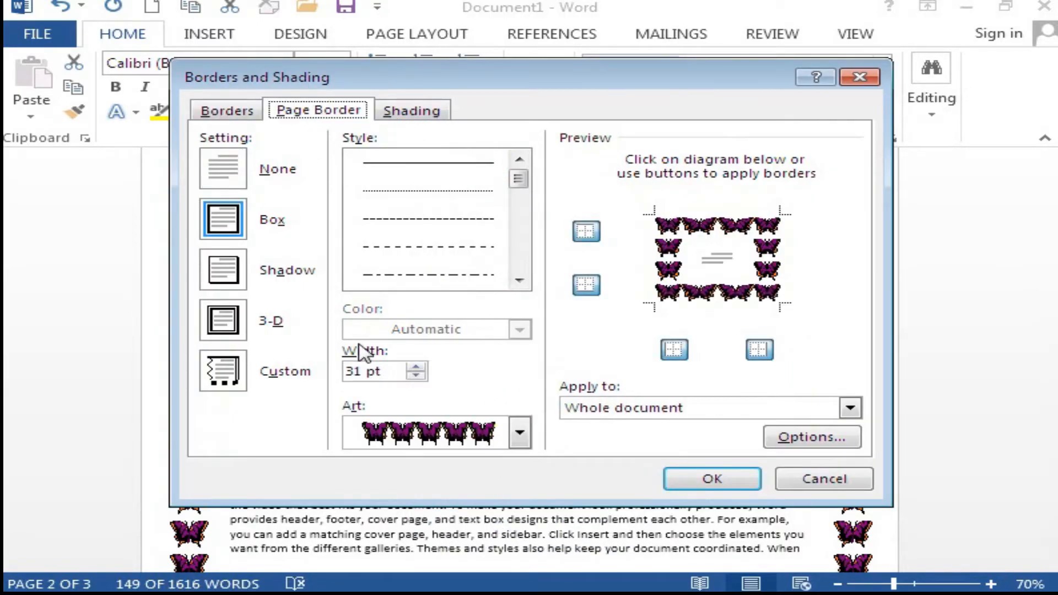
{"action": "left_click", "coordinate": [235, 175]}
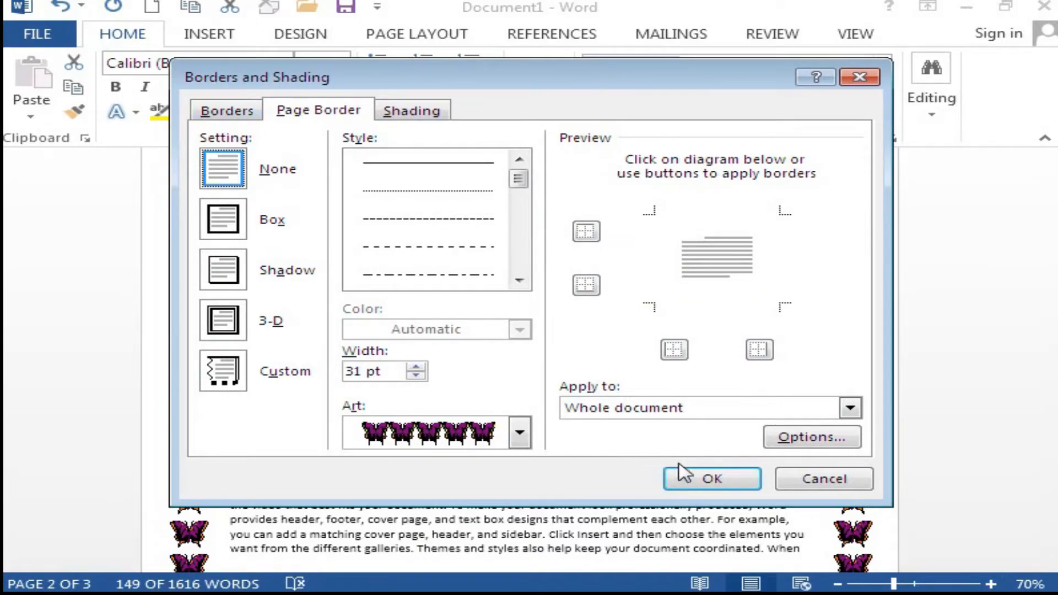
{"action": "left_click", "coordinate": [709, 478]}
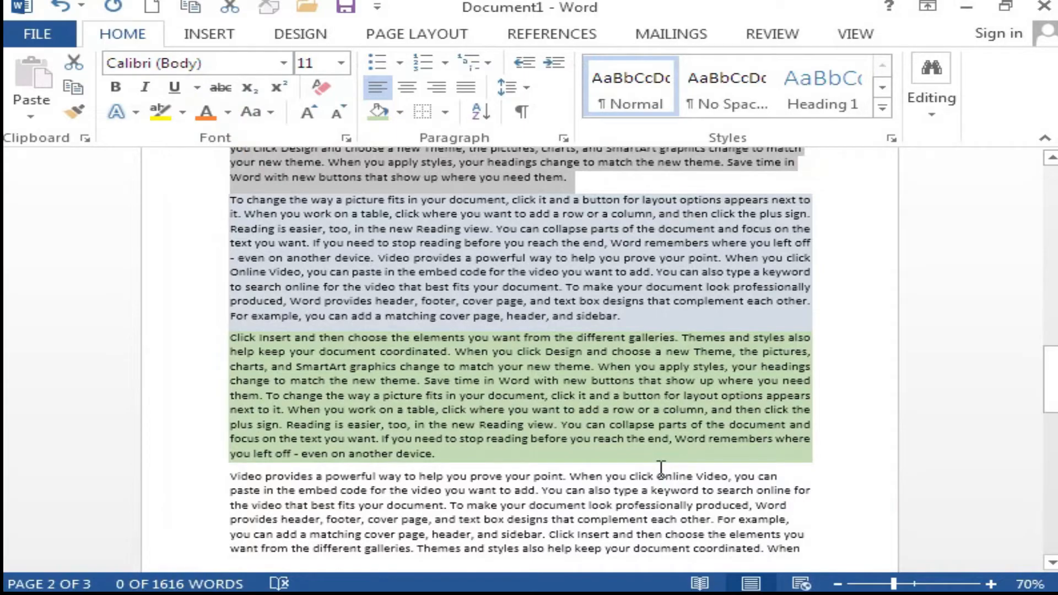
{"action": "left_click", "coordinate": [513, 434]}
{"action": "left_click", "coordinate": [470, 479]}
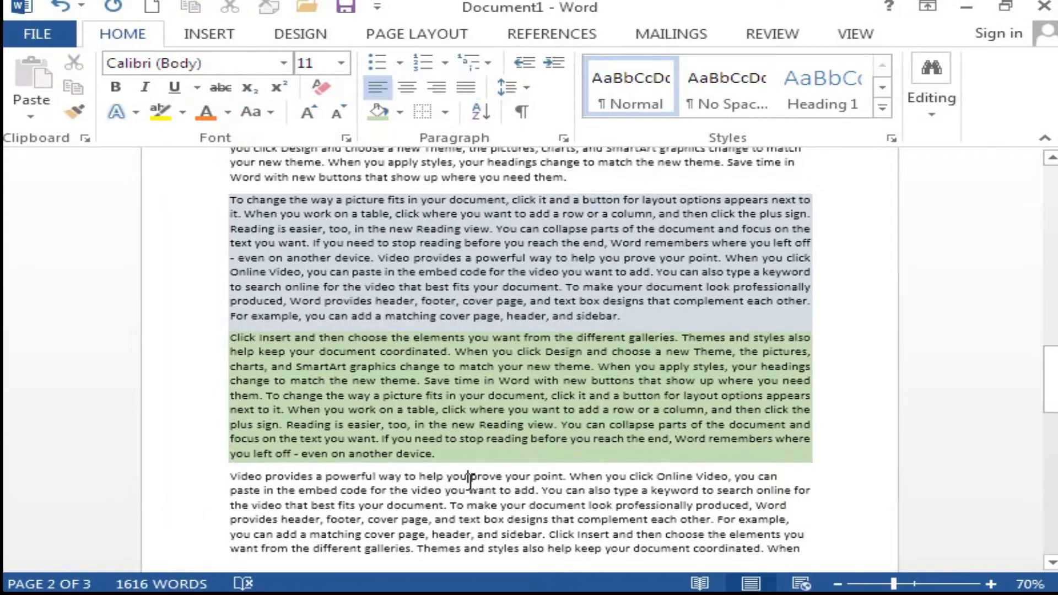
Shade the "Video provides a powerful way" paragraph above the blue-gray one with a light blue fill and the Clear pattern style.
{"action": "scroll", "coordinate": [470, 483], "scroll_direction": "down", "scroll_amount": 1}
{"action": "scroll", "coordinate": [470, 483], "scroll_direction": "up", "scroll_amount": 5}
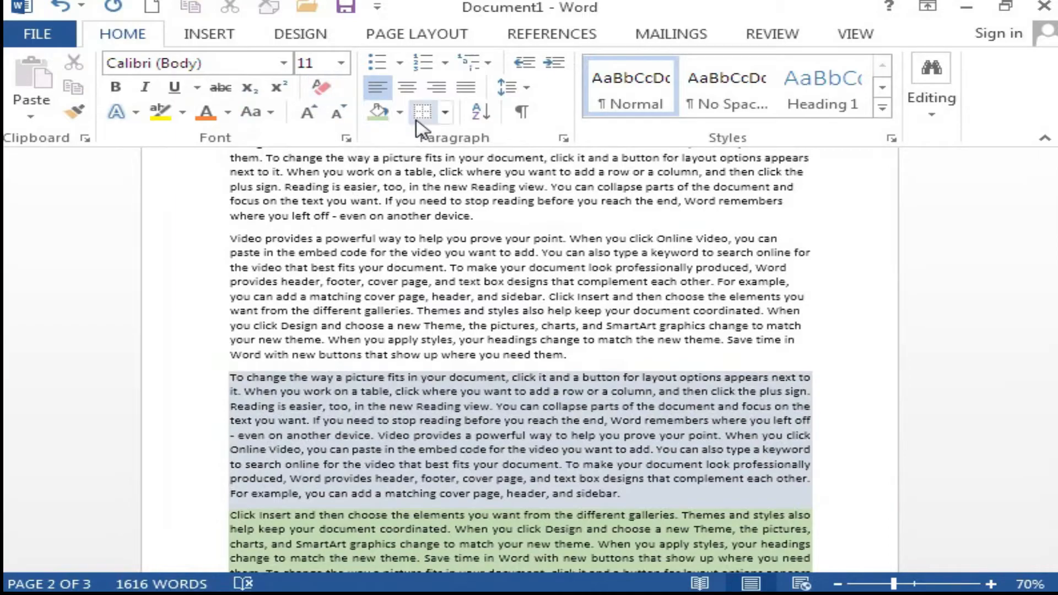
{"action": "left_click", "coordinate": [445, 113]}
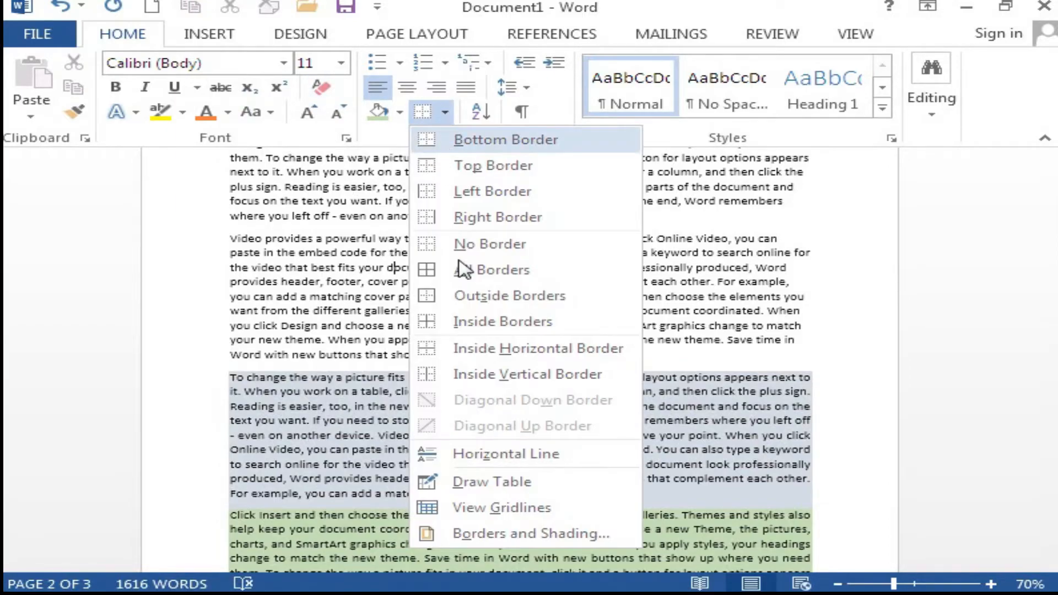
{"action": "left_click", "coordinate": [512, 535]}
{"action": "left_click", "coordinate": [414, 113]}
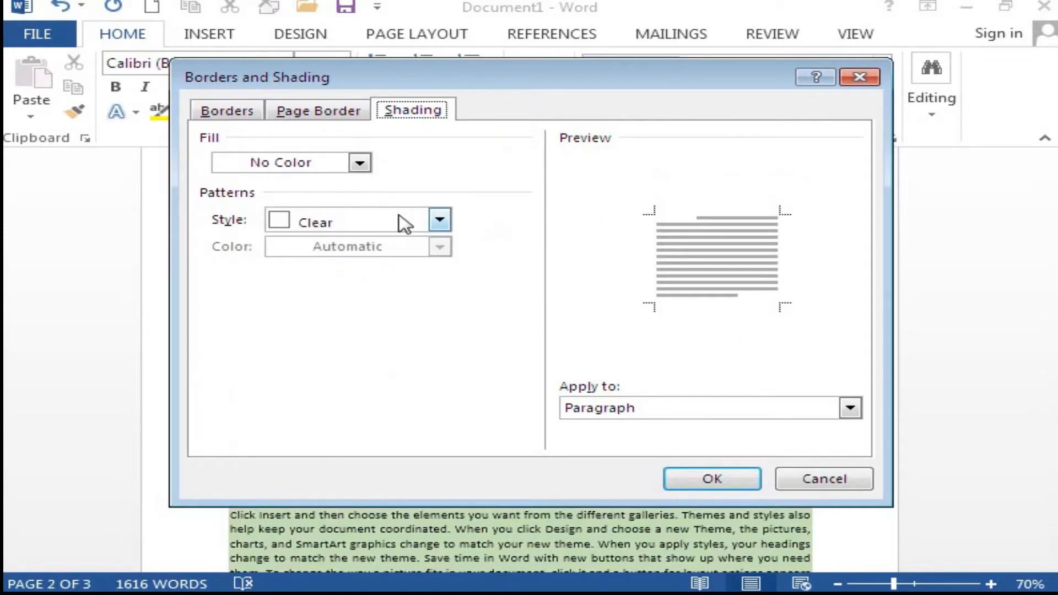
{"action": "left_click", "coordinate": [359, 163]}
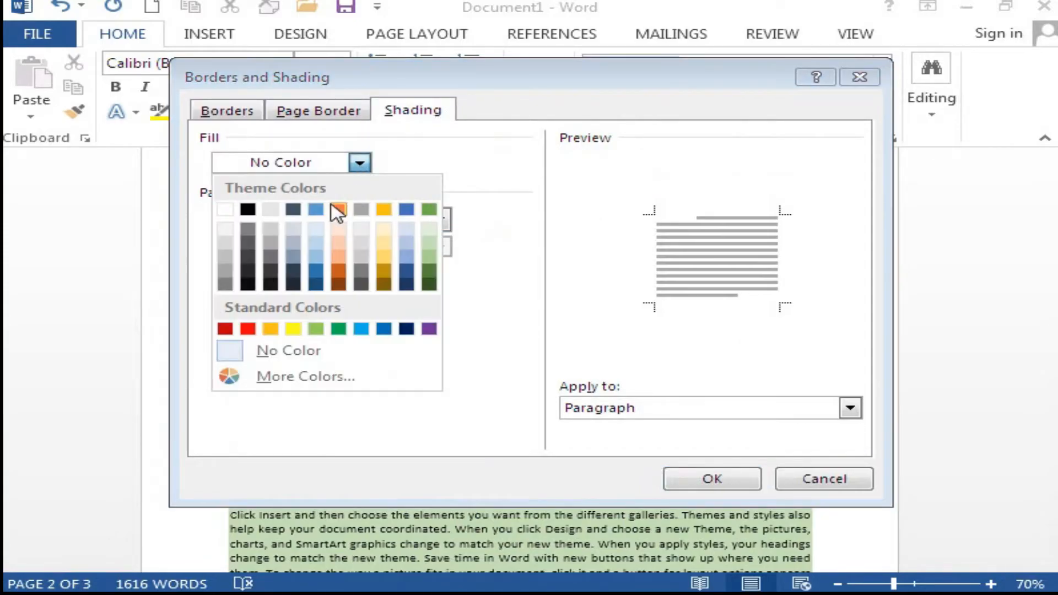
{"action": "left_click", "coordinate": [316, 228]}
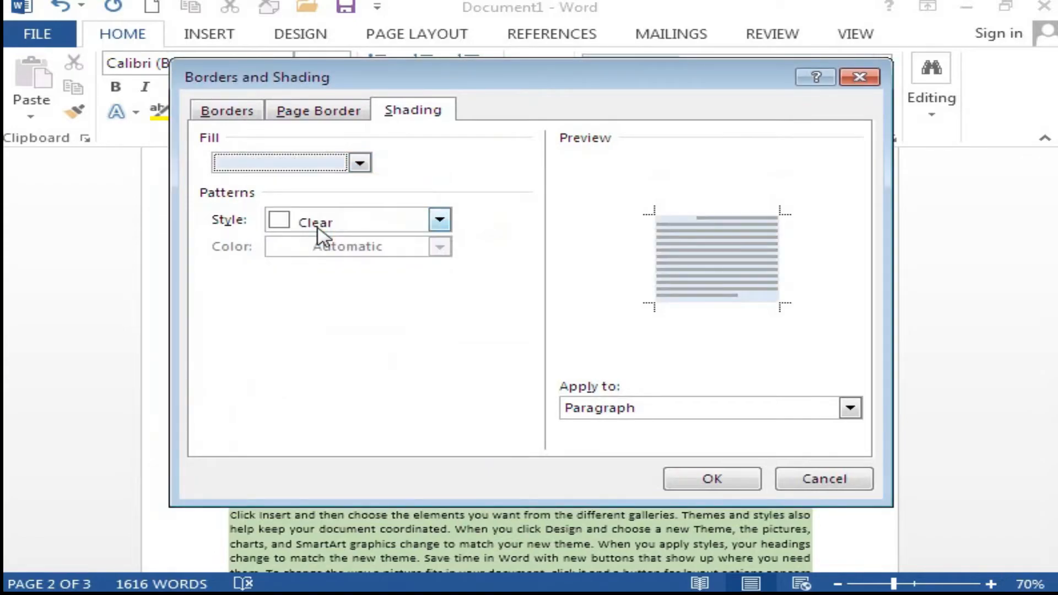
{"action": "left_click", "coordinate": [317, 228]}
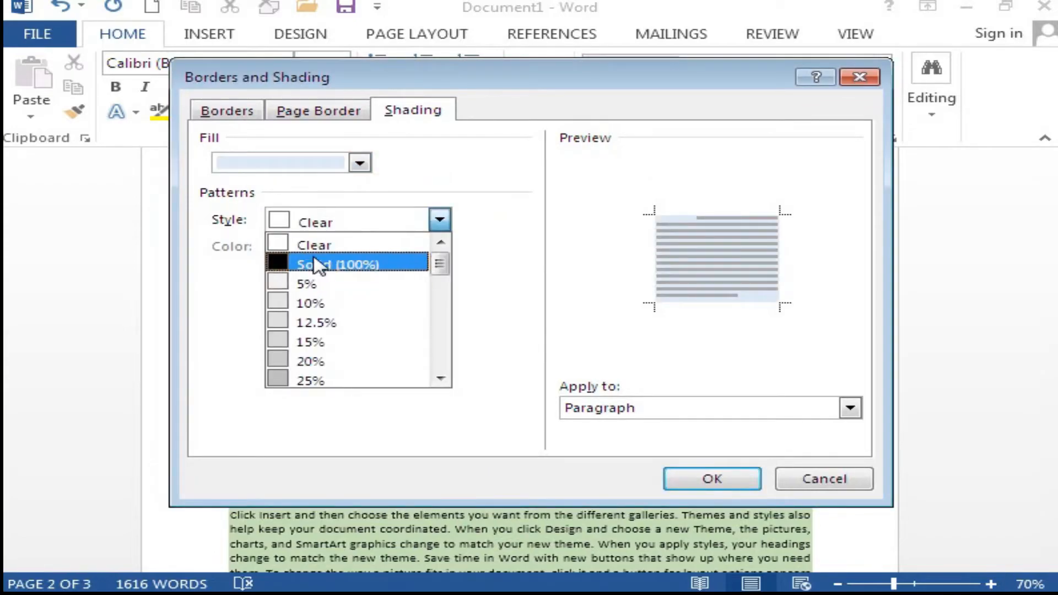
{"action": "left_click", "coordinate": [486, 240]}
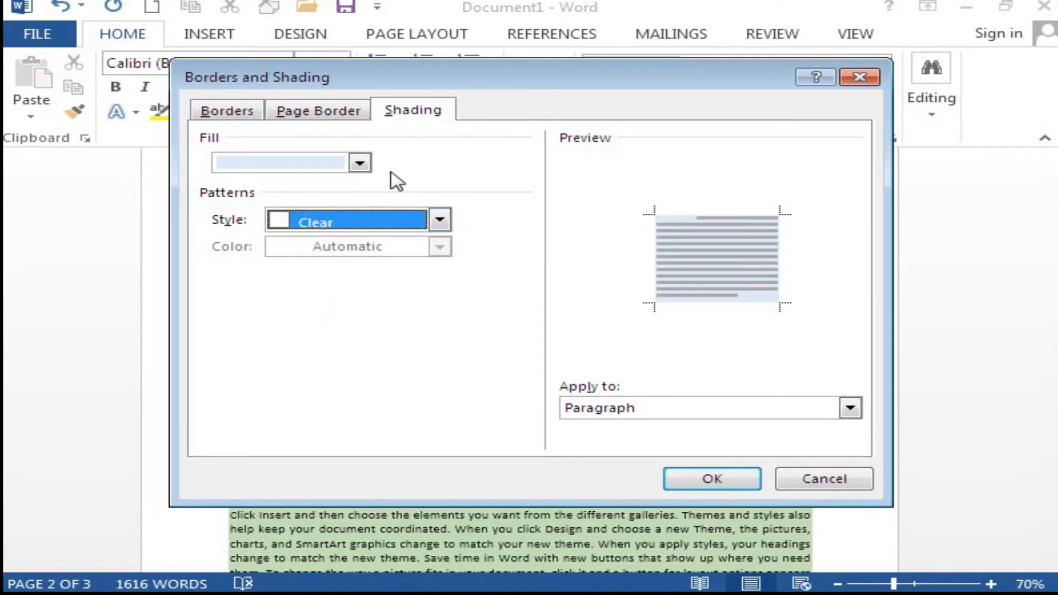
{"action": "left_click", "coordinate": [739, 483]}
{"action": "scroll", "coordinate": [624, 439], "scroll_direction": "up", "scroll_amount": 2}
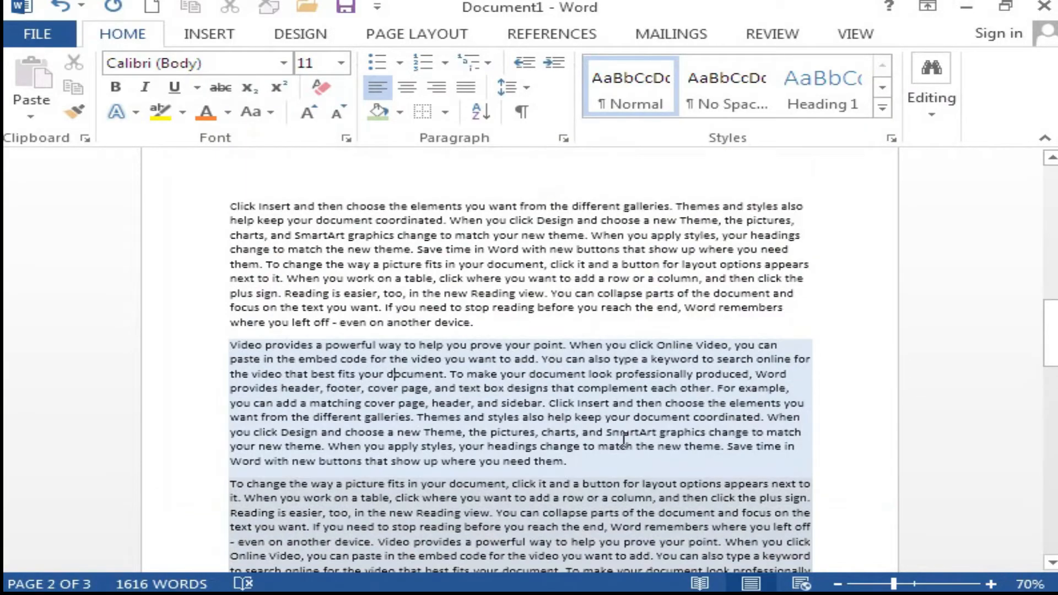
Shade the "Click Insert and then choose" paragraph above the light blue one with a dark gray fill.
{"action": "scroll", "coordinate": [374, 288], "scroll_direction": "up", "scroll_amount": 1}
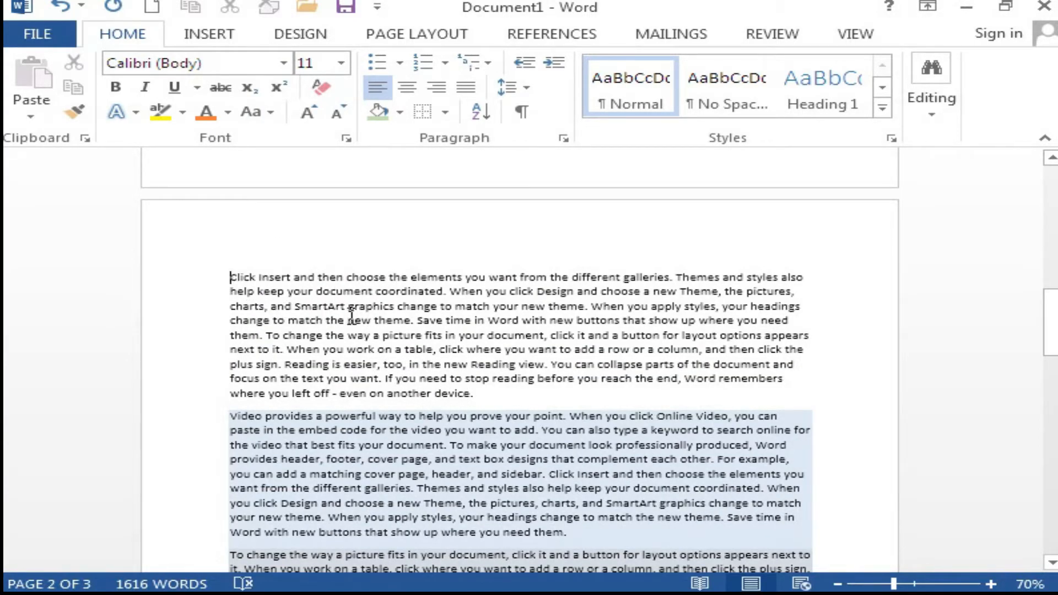
{"action": "left_click", "coordinate": [445, 112]}
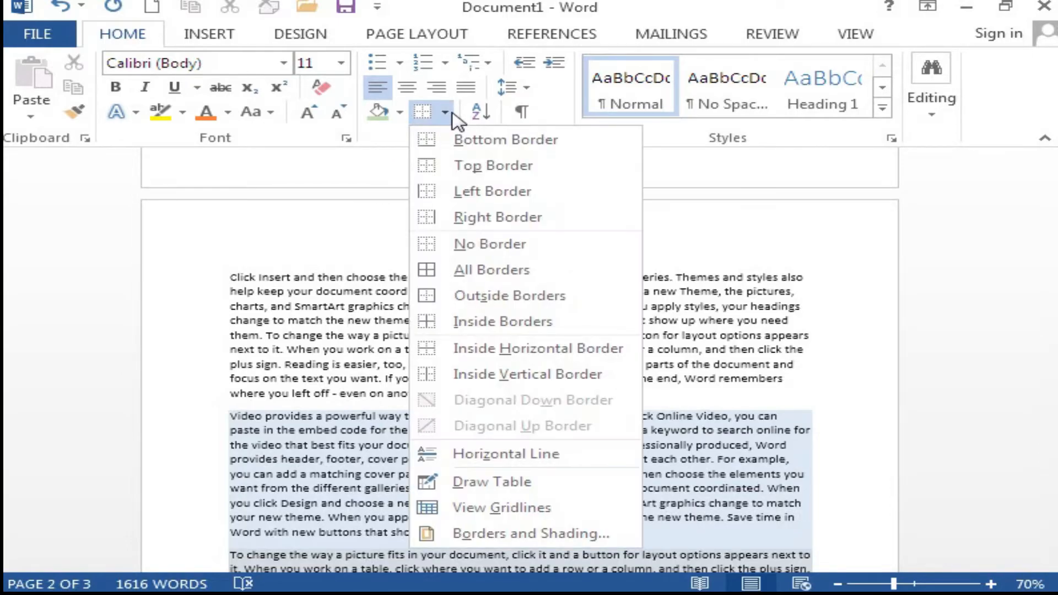
{"action": "left_click", "coordinate": [532, 535]}
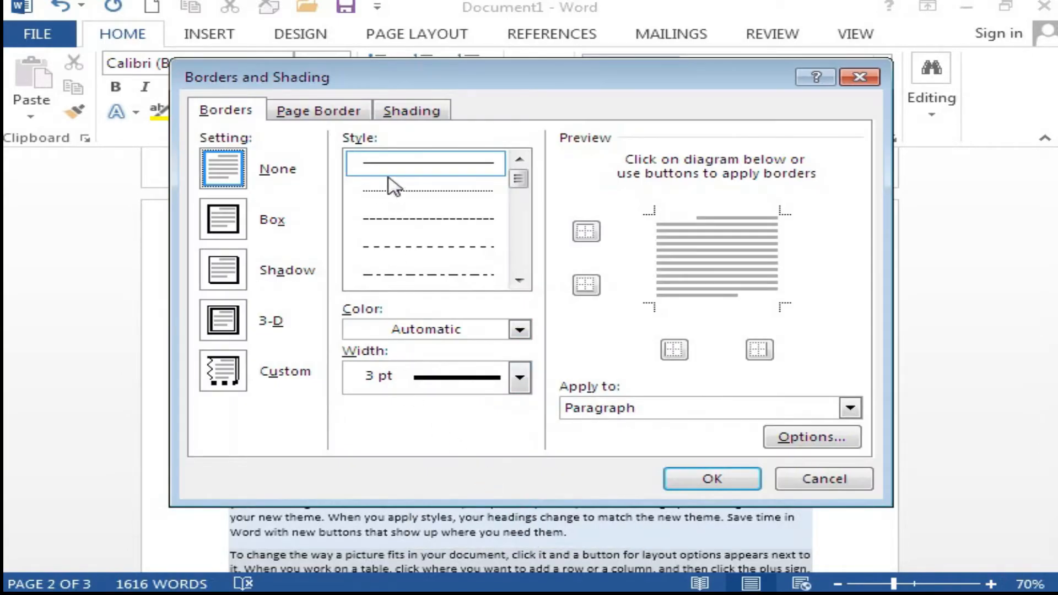
{"action": "left_click", "coordinate": [408, 113]}
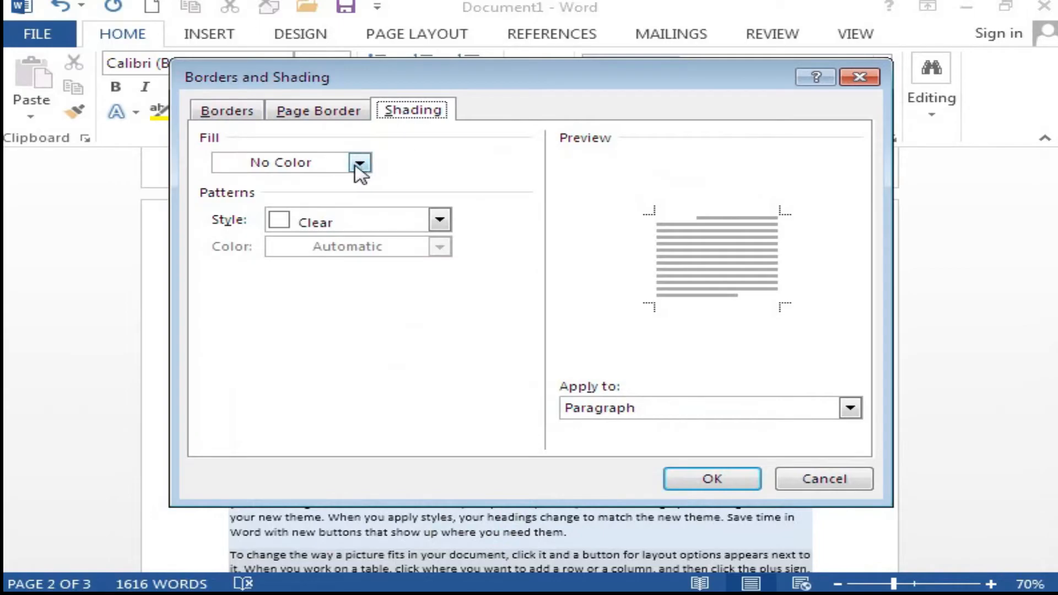
{"action": "left_click", "coordinate": [359, 163]}
{"action": "left_click", "coordinate": [360, 270]}
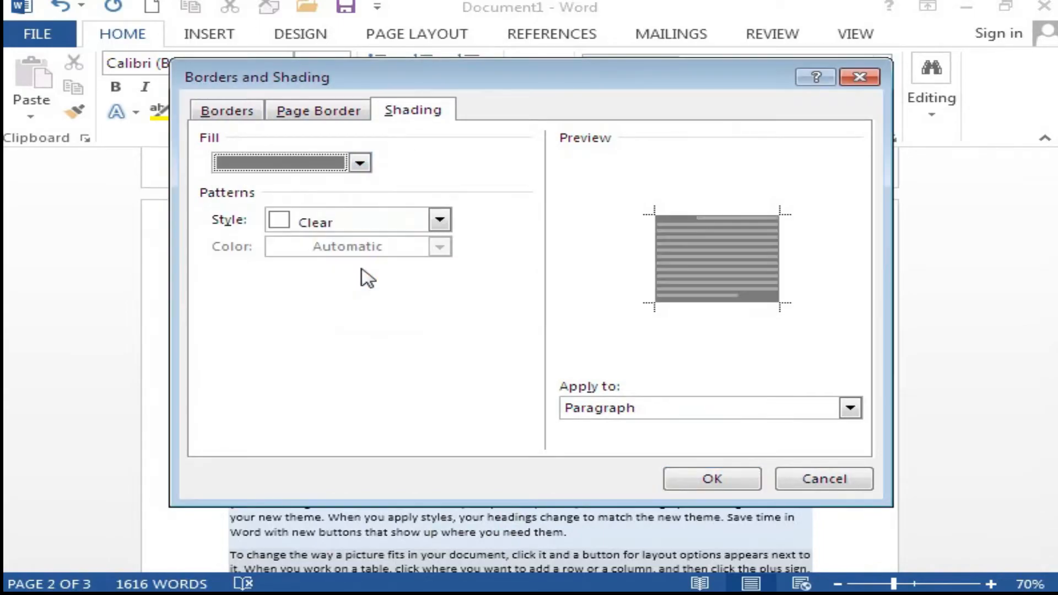
{"action": "left_click", "coordinate": [738, 477]}
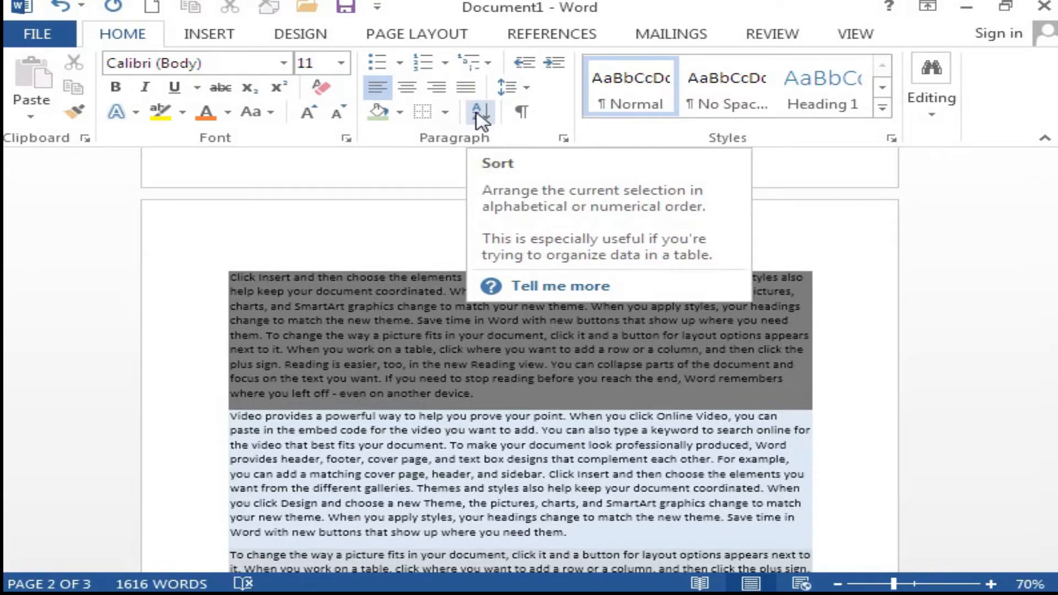
Insert a six-row table in the blank area below the right-aligned text on the last page.
{"action": "scroll", "coordinate": [510, 421], "scroll_direction": "down", "scroll_amount": 12}
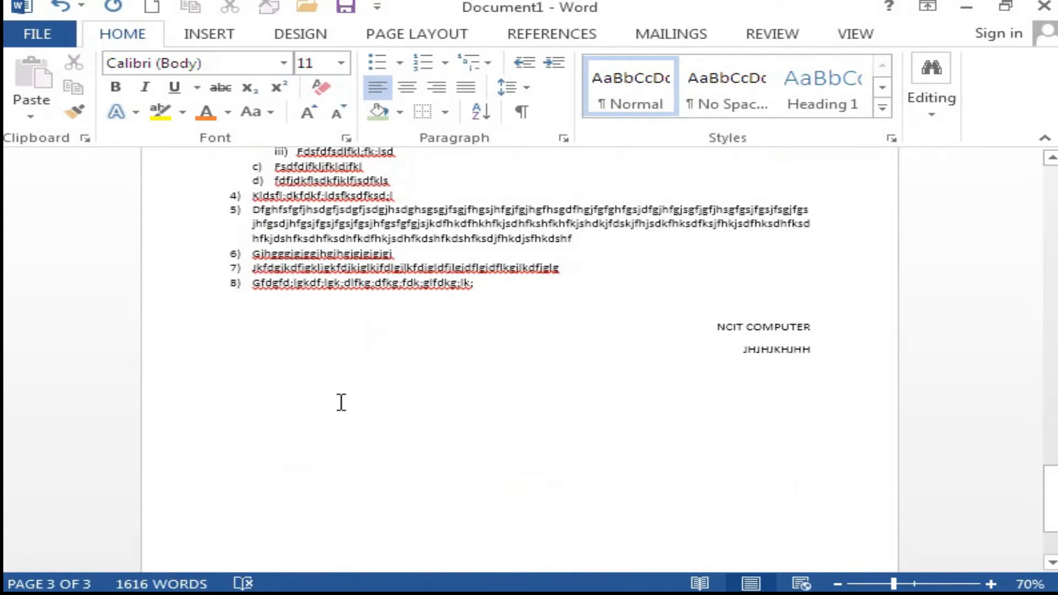
{"action": "double_click", "coordinate": [271, 399]}
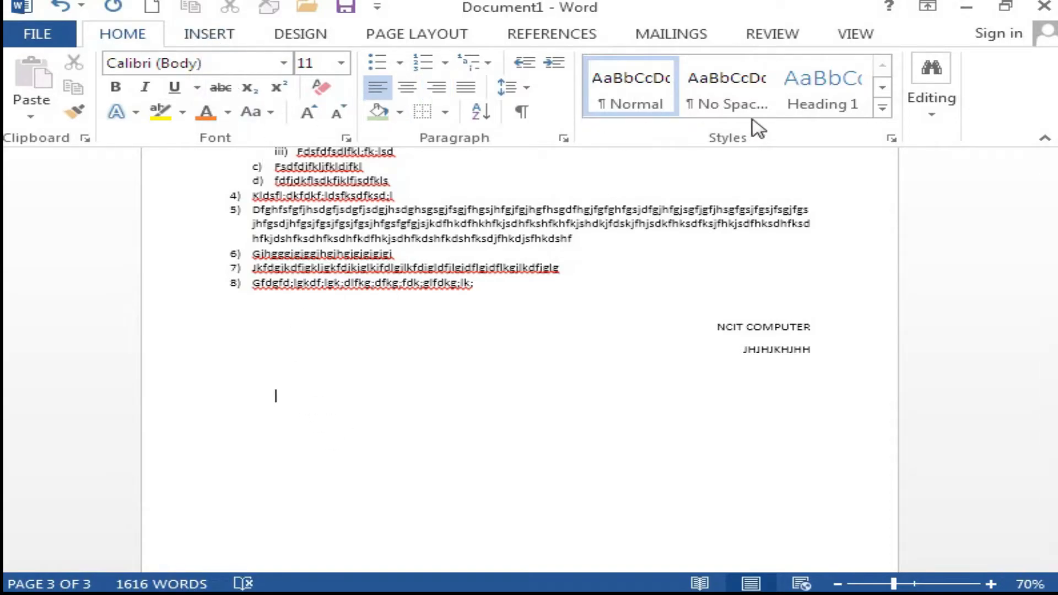
{"action": "left_click", "coordinate": [216, 38]}
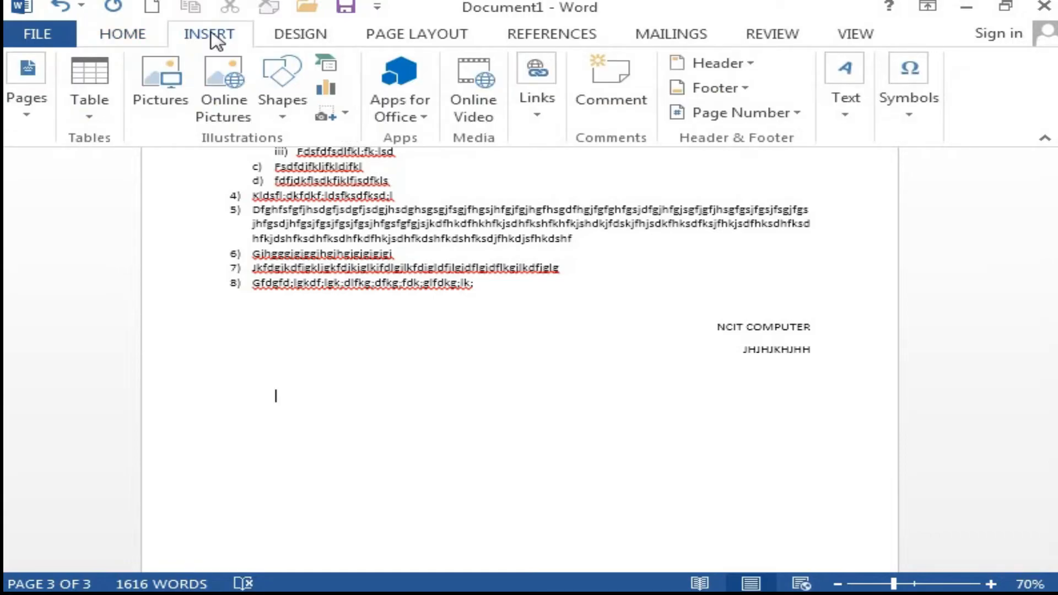
{"action": "left_click", "coordinate": [93, 95]}
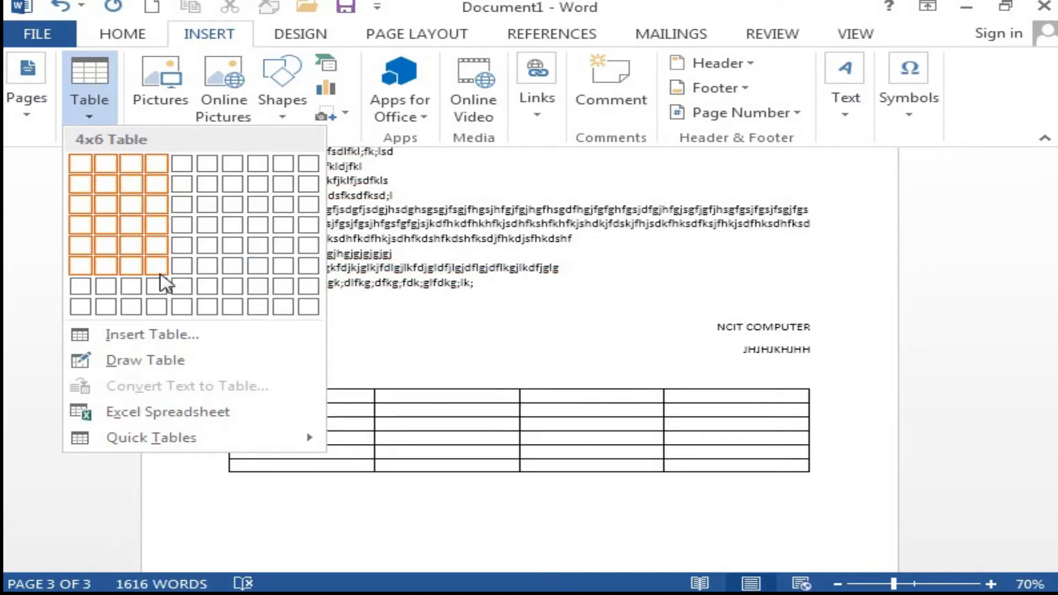
{"action": "left_click", "coordinate": [160, 274]}
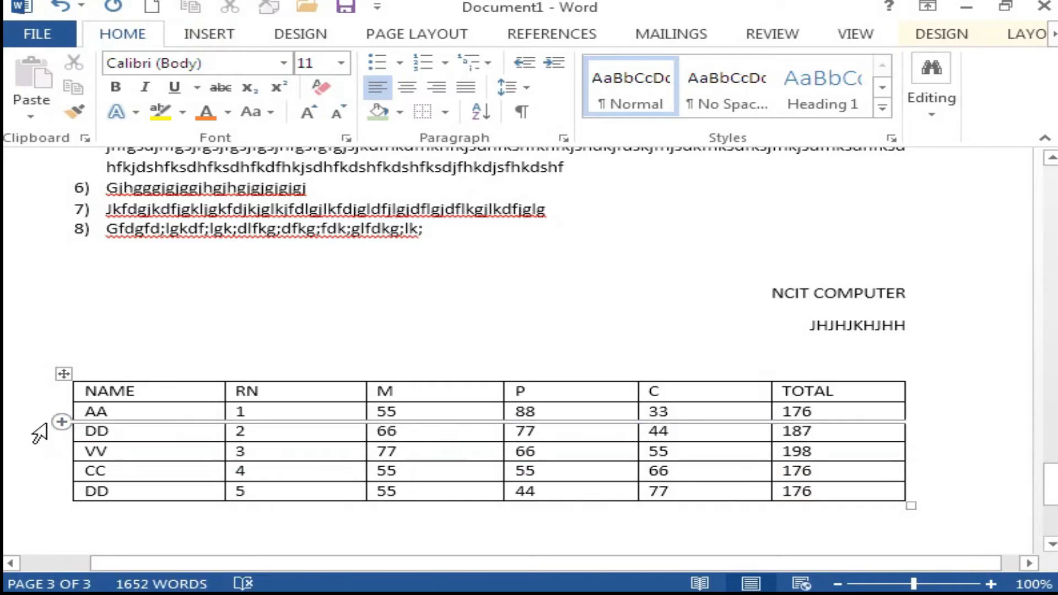
Select the five data rows below the table's header and set the sort key to Column 6 with type Number.
{"action": "mouse_move", "coordinate": [42, 421]}
{"action": "left_click_drag", "start_coordinate": [40, 421], "coordinate": [52, 495]}
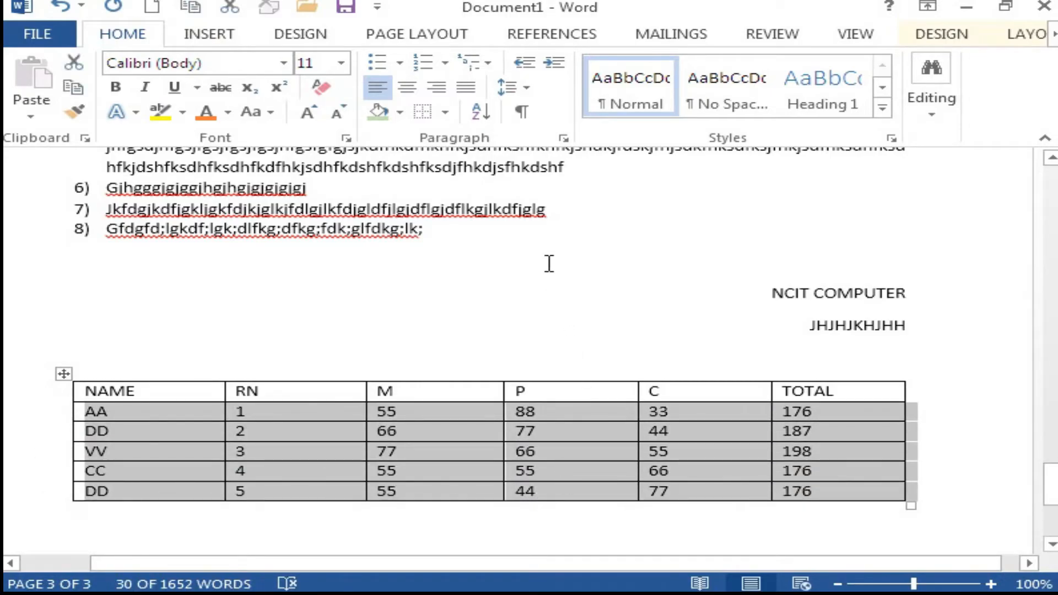
{"action": "left_click", "coordinate": [479, 116]}
{"action": "left_click_drag", "start_coordinate": [406, 124], "coordinate": [352, 33]}
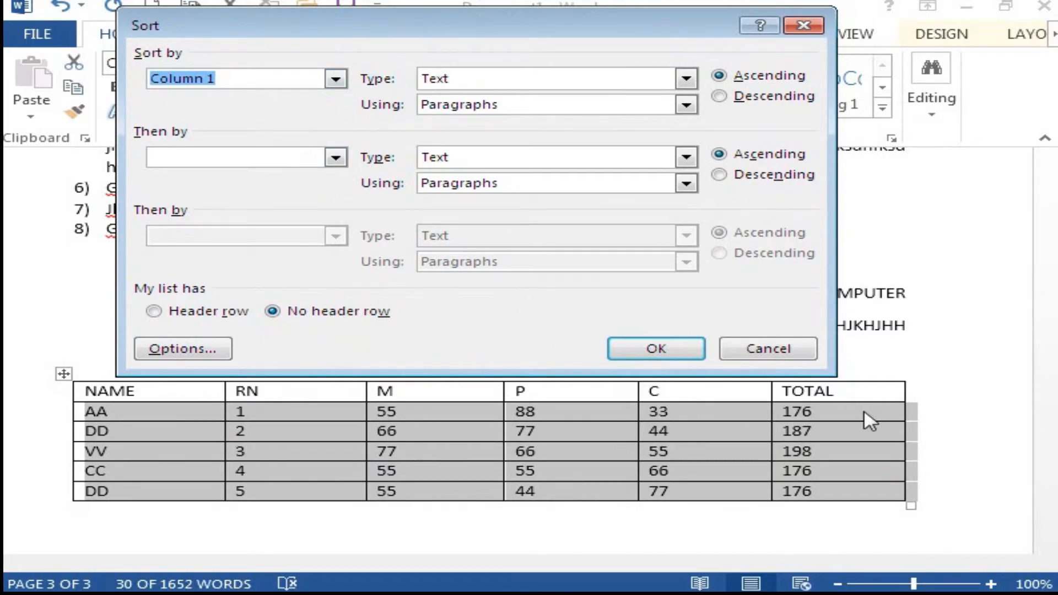
{"action": "left_click", "coordinate": [335, 78]}
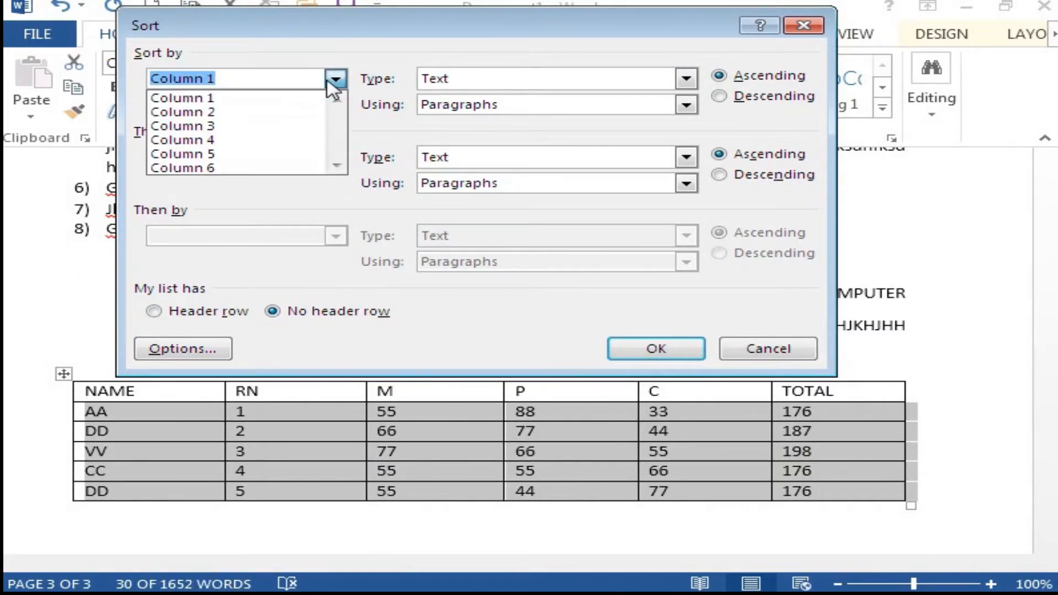
{"action": "left_click", "coordinate": [335, 169]}
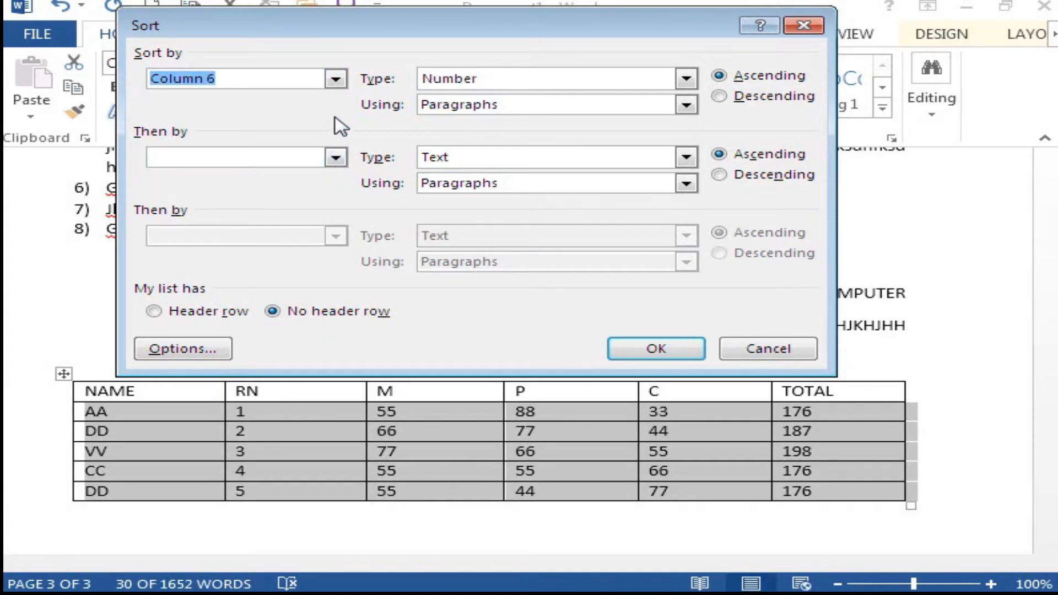
{"action": "left_click", "coordinate": [335, 78]}
{"action": "left_click", "coordinate": [223, 165]}
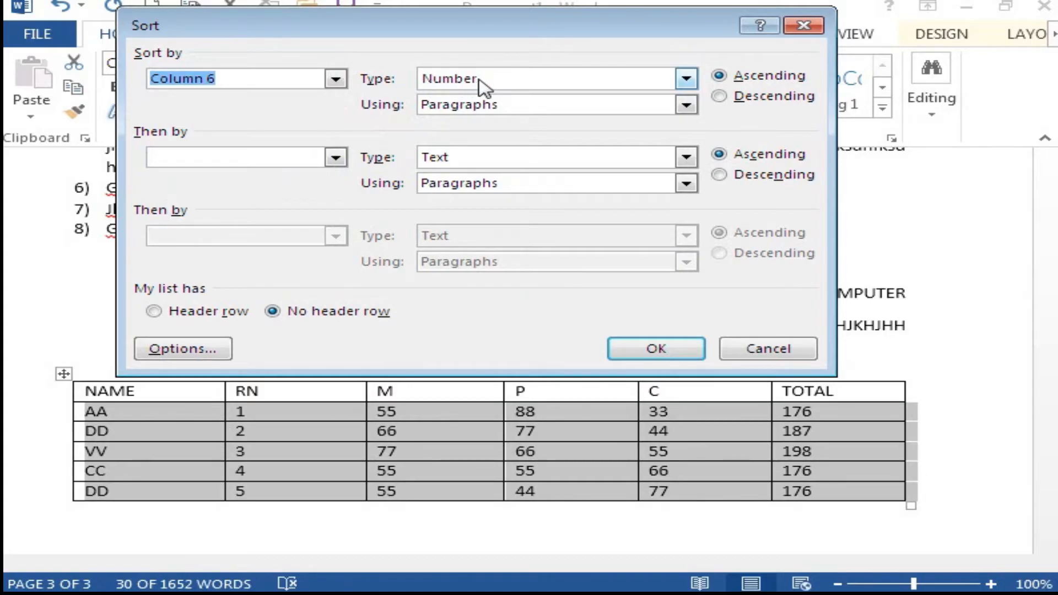
Enter 99+8 as the sort key and sort the selected table rows in descending order.
{"action": "type", "text": "99-8"}
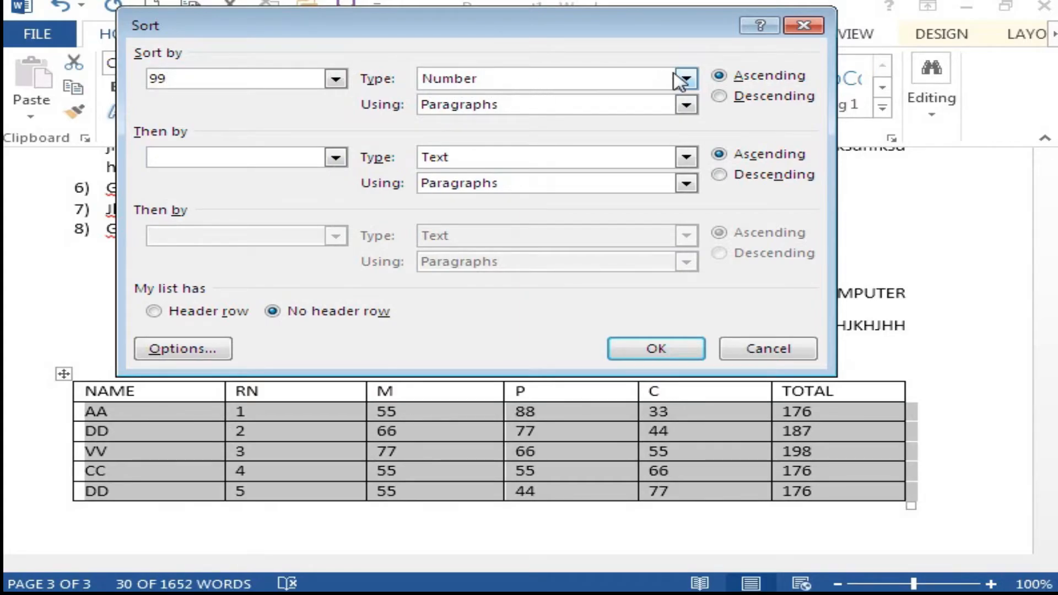
{"action": "left_click", "coordinate": [719, 97]}
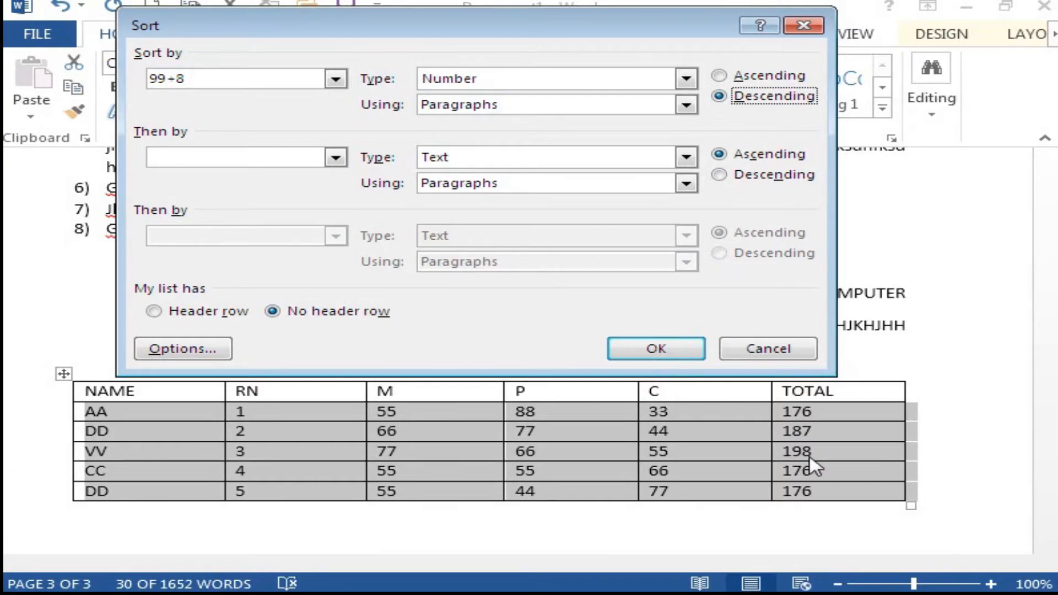
{"action": "left_click", "coordinate": [754, 106]}
{"action": "left_click", "coordinate": [670, 353]}
Replace the NAME entry in the table's first data row with DD999.
{"action": "type", "text": "9"}
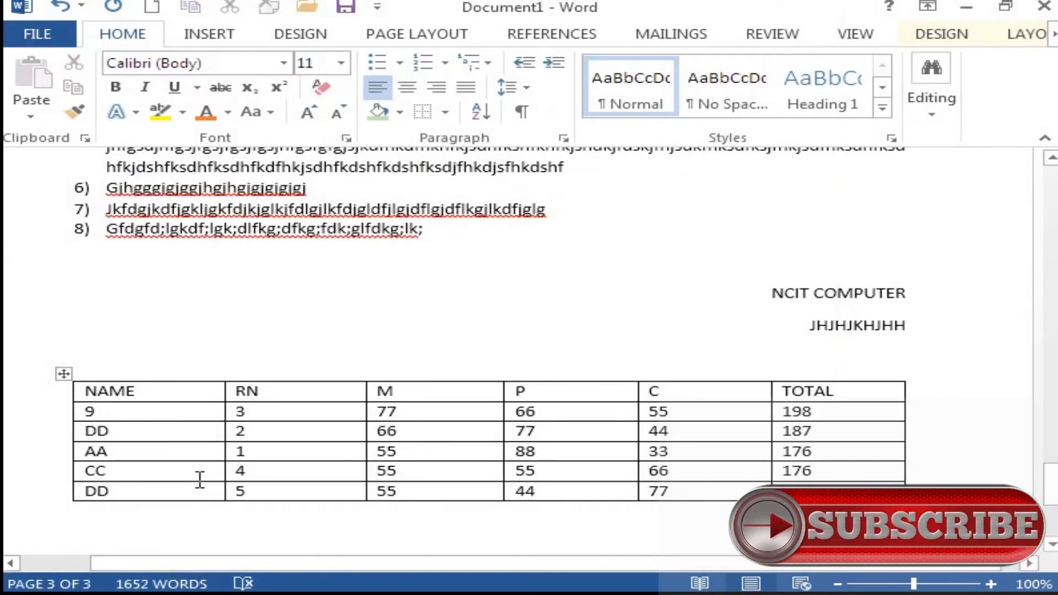
{"action": "key", "text": "BackSpace"}
{"action": "type", "text": "DD"}
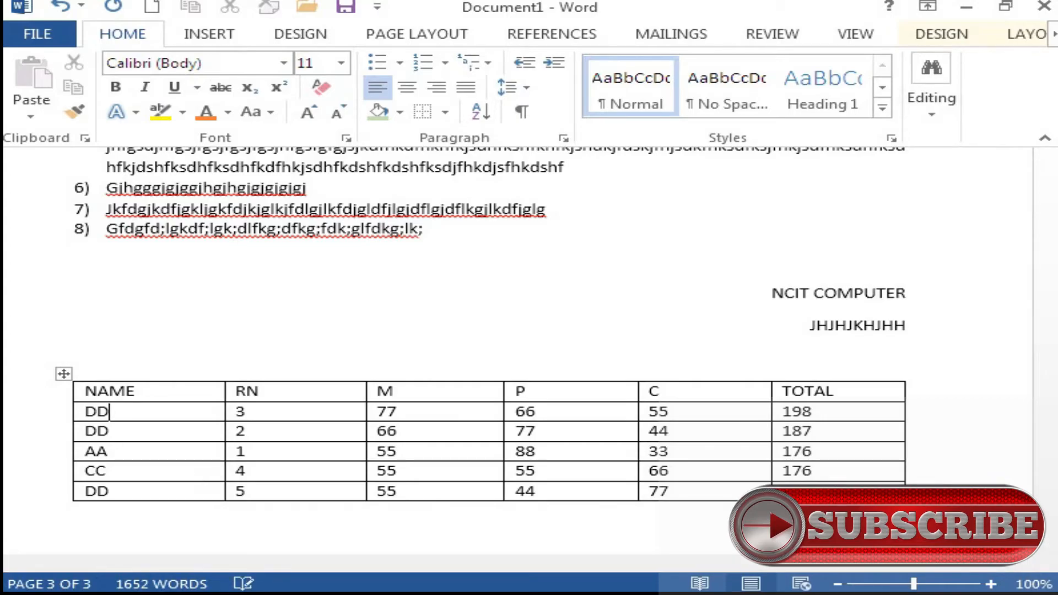
{"action": "type", "text": "99"}
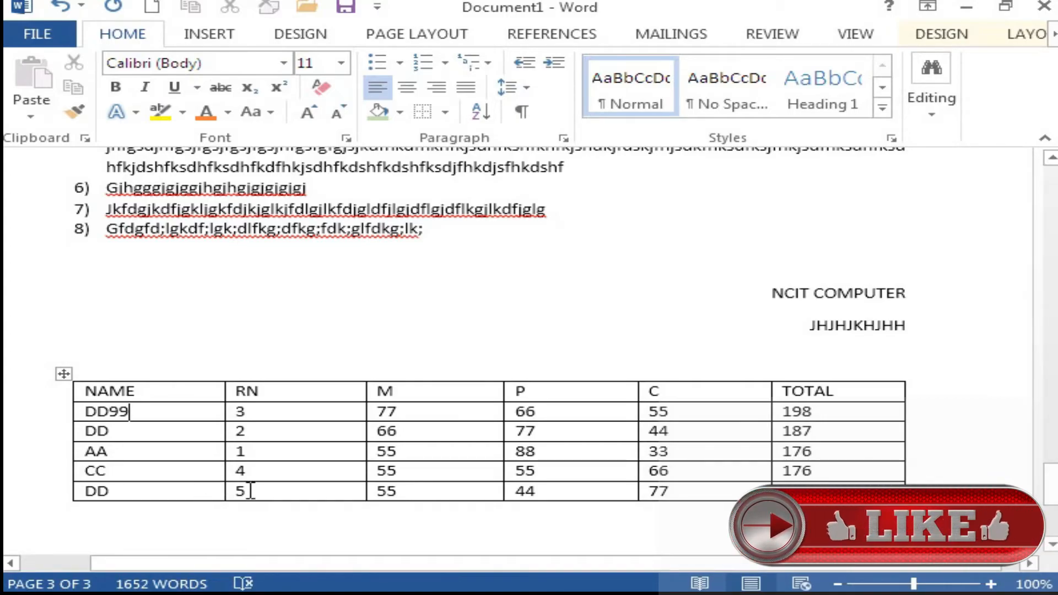
{"action": "type", "text": "9"}
{"action": "left_click", "coordinate": [820, 412]}
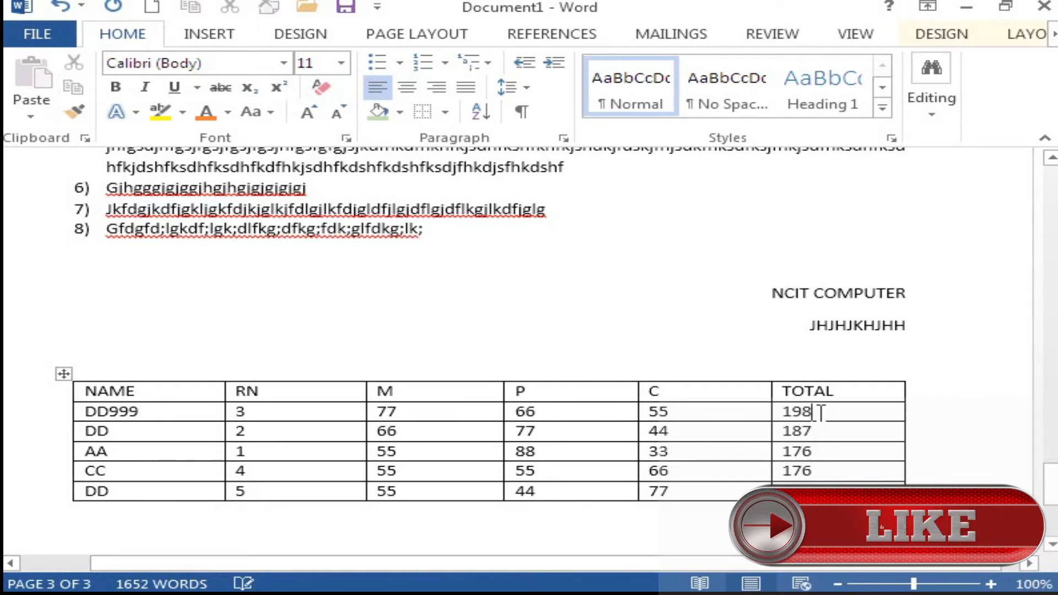
{"action": "type", "text": "9"}
{"action": "left_click", "coordinate": [819, 430]}
{"action": "type", "text": "9"}
{"action": "key", "text": "BackSpace"}
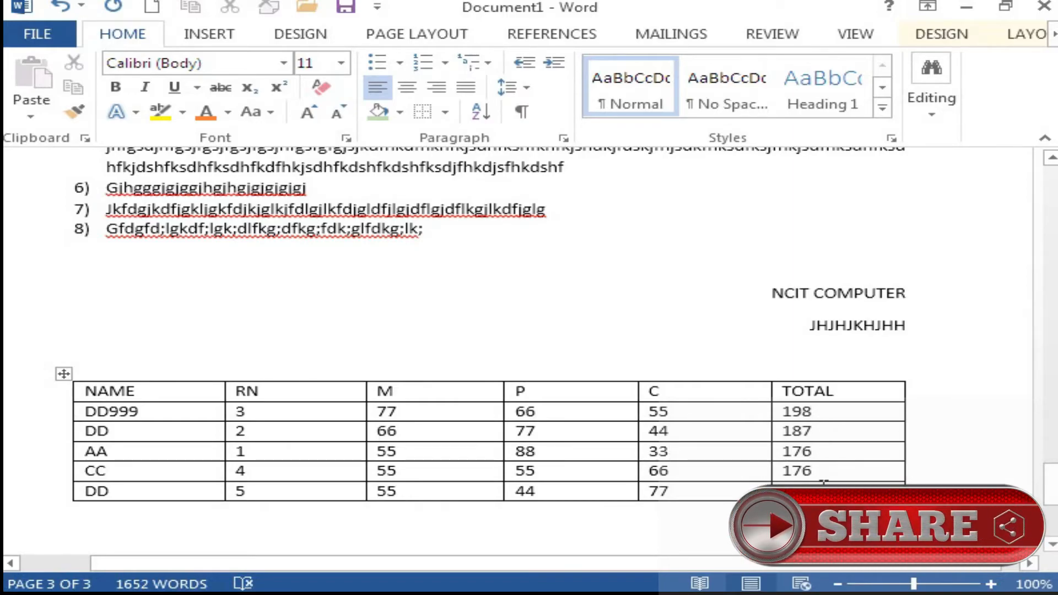
Turn on the display of paragraph marks and hidden formatting symbols, viewing the green-shaded paragraph on page 2.
{"action": "mouse_move", "coordinate": [65, 425]}
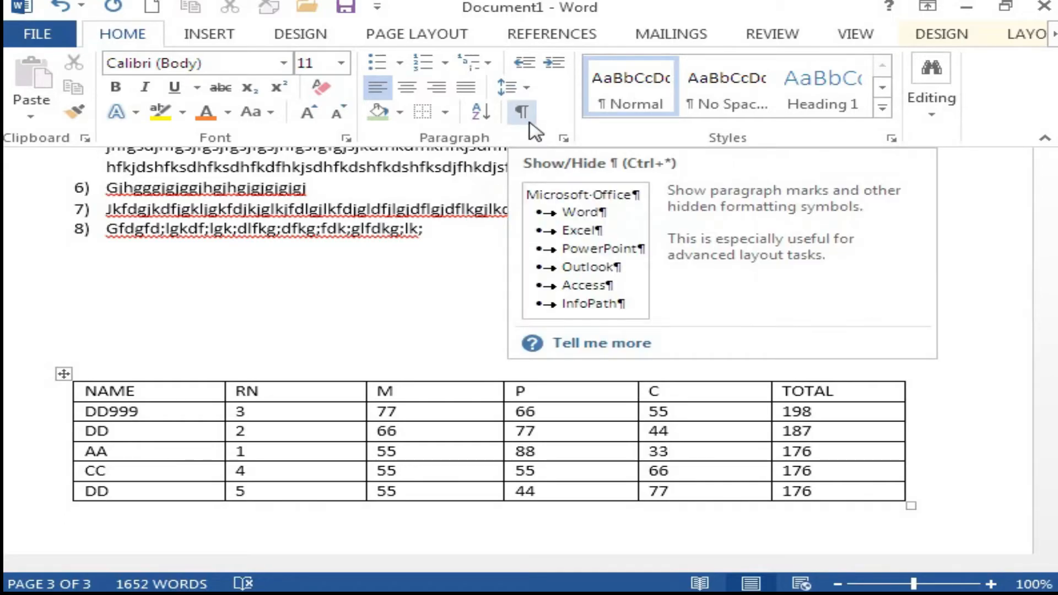
{"action": "scroll", "coordinate": [336, 273], "scroll_direction": "up", "scroll_amount": 7}
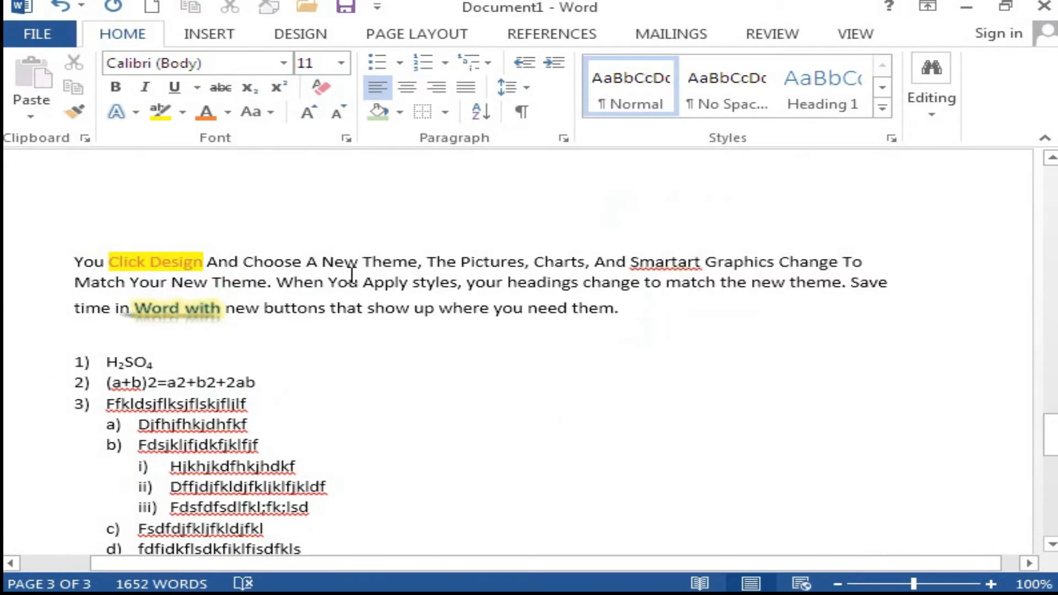
{"action": "scroll", "coordinate": [351, 273], "scroll_direction": "up", "scroll_amount": 5}
{"action": "scroll", "coordinate": [581, 238], "scroll_direction": "up", "scroll_amount": 2}
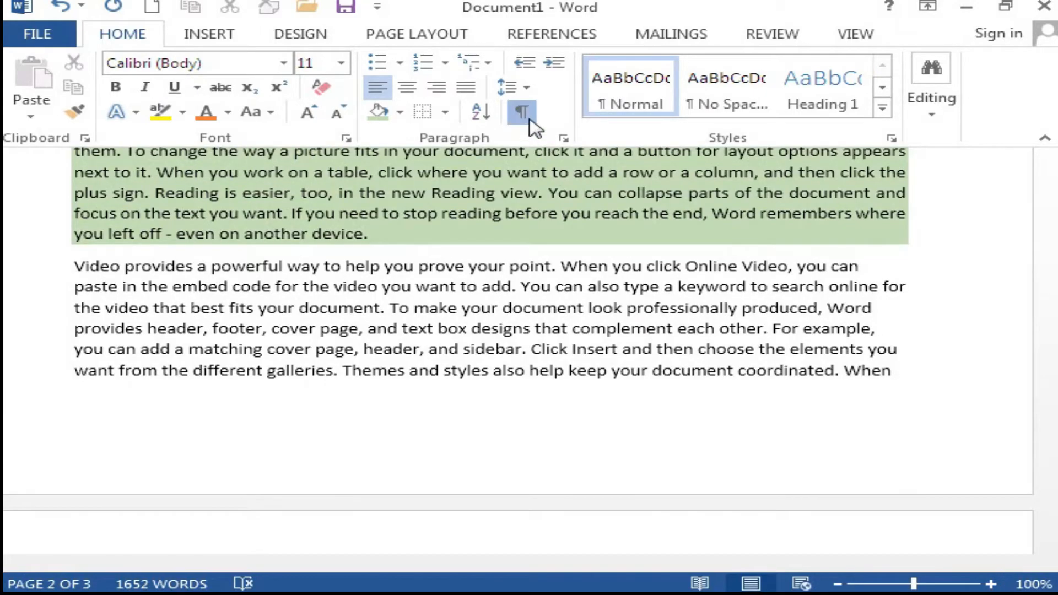
{"action": "left_click", "coordinate": [528, 115]}
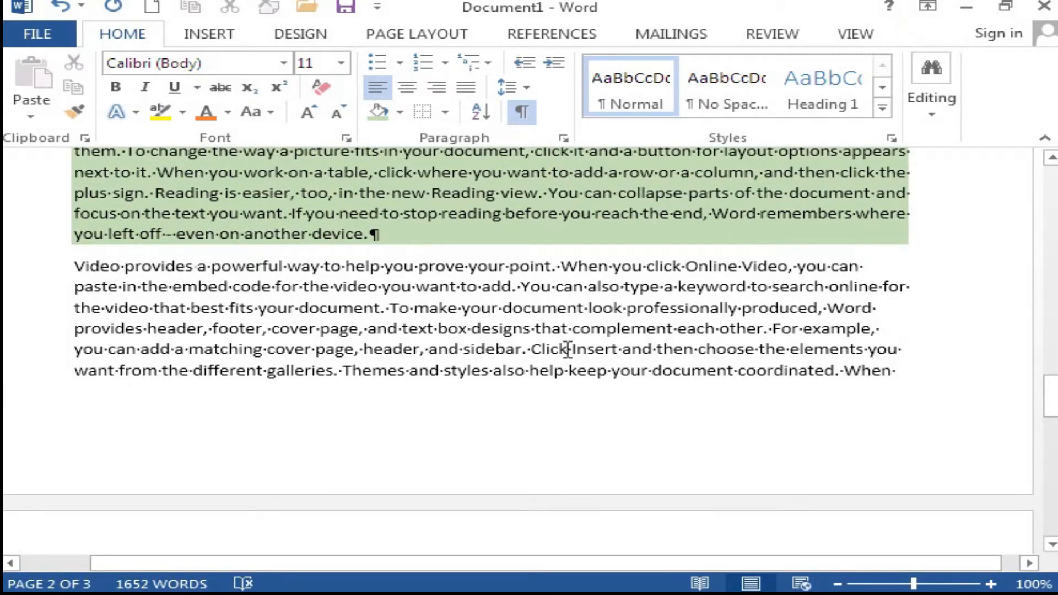
Place the insertion point before the paragraph mark ending the green-shaded paragraph and enlarge the page view to 240%.
{"action": "scroll", "coordinate": [557, 342], "scroll_direction": "up", "scroll_amount": 1}
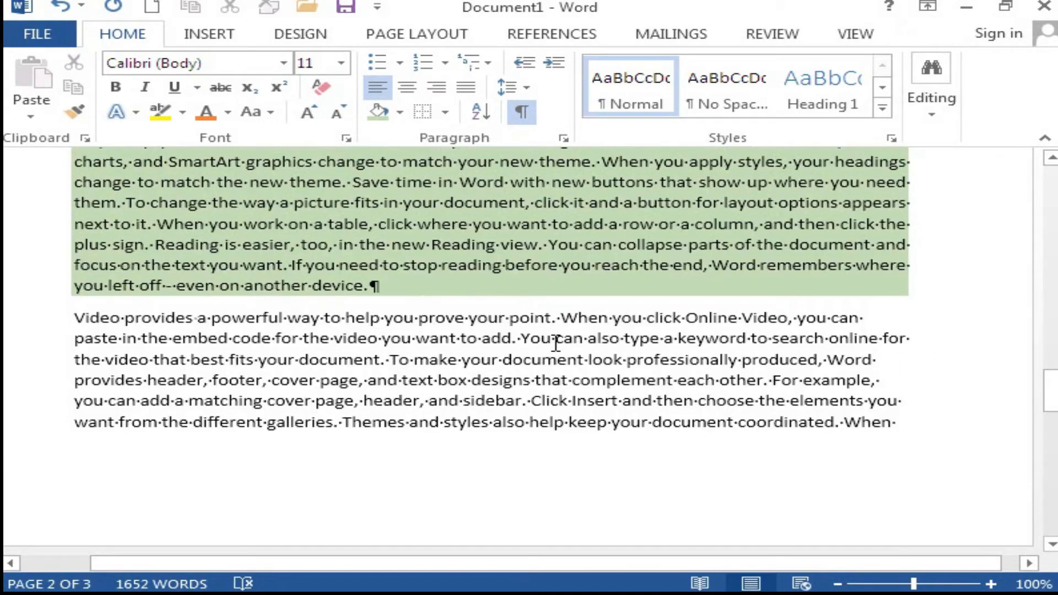
{"action": "left_click", "coordinate": [379, 285]}
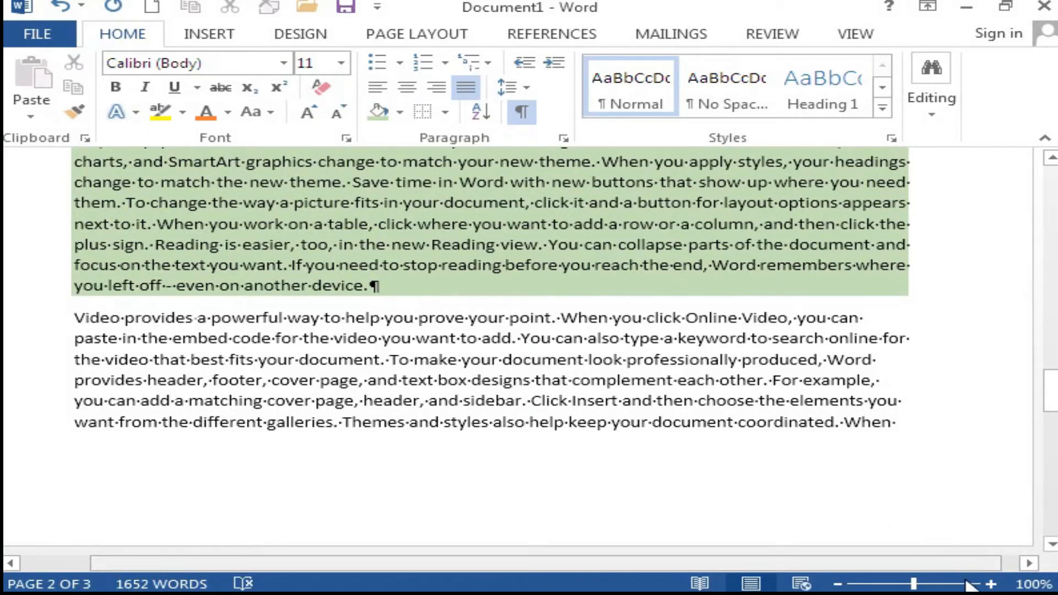
{"action": "left_click", "coordinate": [990, 584]}
{"action": "left_click", "coordinate": [990, 583]}
{"action": "left_click", "coordinate": [991, 584]}
{"action": "left_click", "coordinate": [990, 584]}
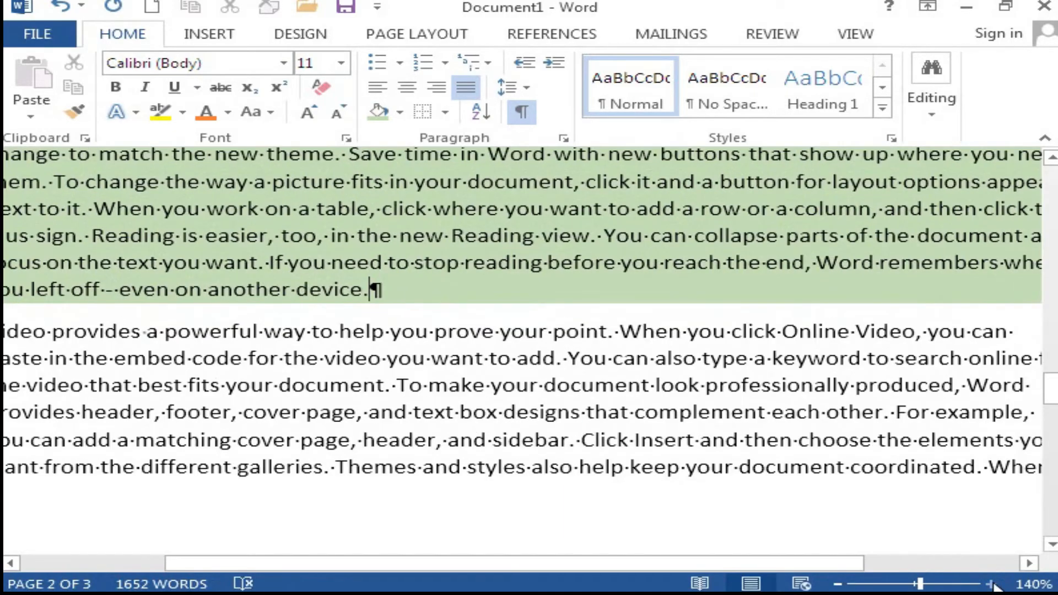
{"action": "left_click", "coordinate": [990, 584]}
{"action": "left_click", "coordinate": [990, 584]}
{"action": "left_click", "coordinate": [990, 584]}
{"action": "left_click", "coordinate": [991, 584]}
{"action": "left_click", "coordinate": [992, 584]}
{"action": "left_click", "coordinate": [992, 584]}
{"action": "left_click", "coordinate": [992, 583]}
{"action": "left_click", "coordinate": [992, 584]}
{"action": "left_click", "coordinate": [992, 584]}
{"action": "left_click", "coordinate": [992, 584]}
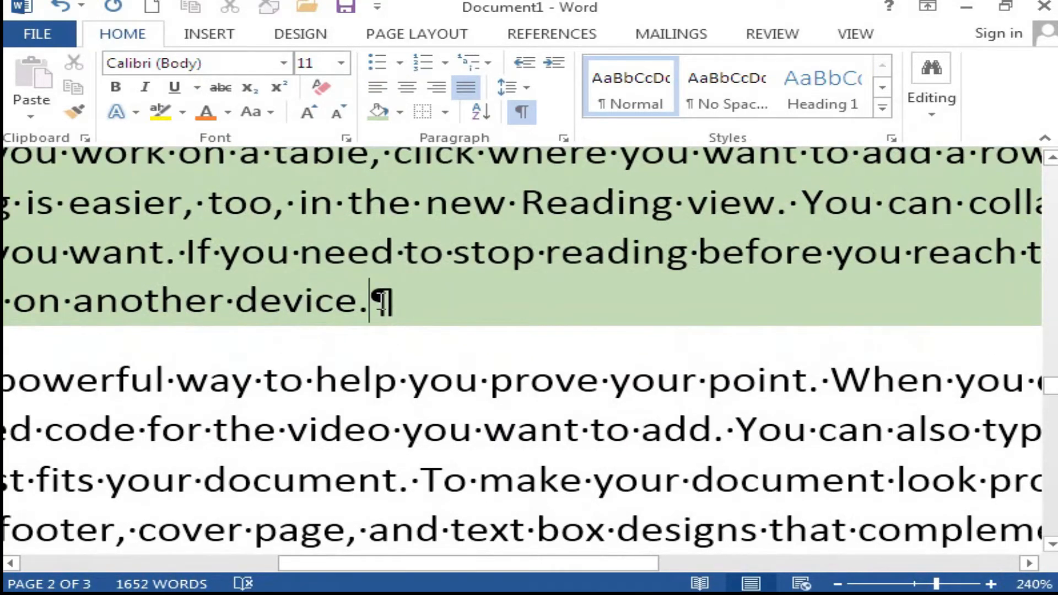
{"action": "key", "text": "Delete"}
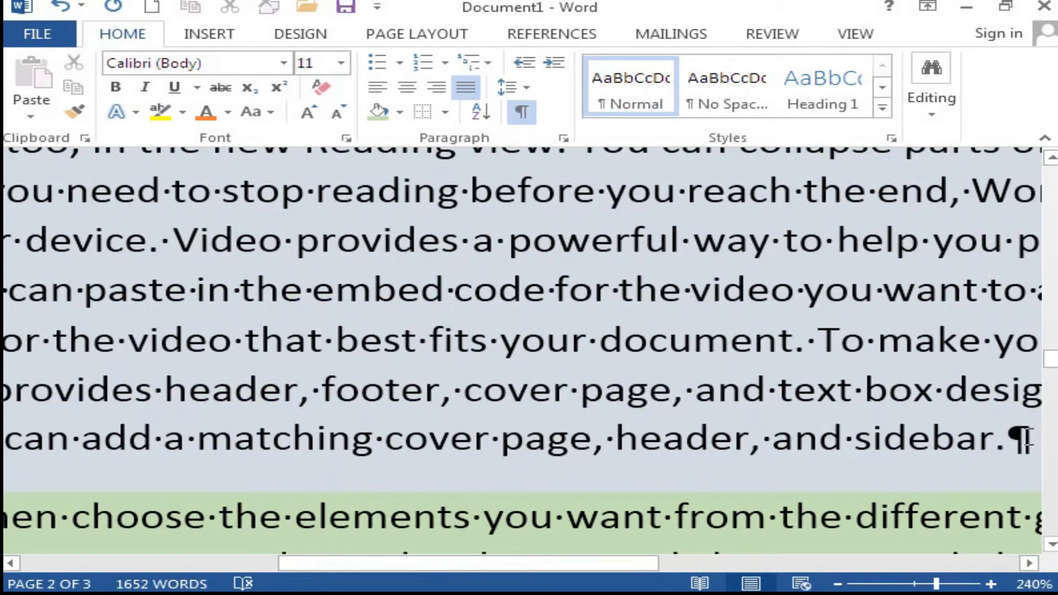
Try extra spaces and the numbers 89 and 99 before "them." at the end of the light blue paragraph.
{"action": "scroll", "coordinate": [970, 431], "scroll_direction": "up", "scroll_amount": 3}
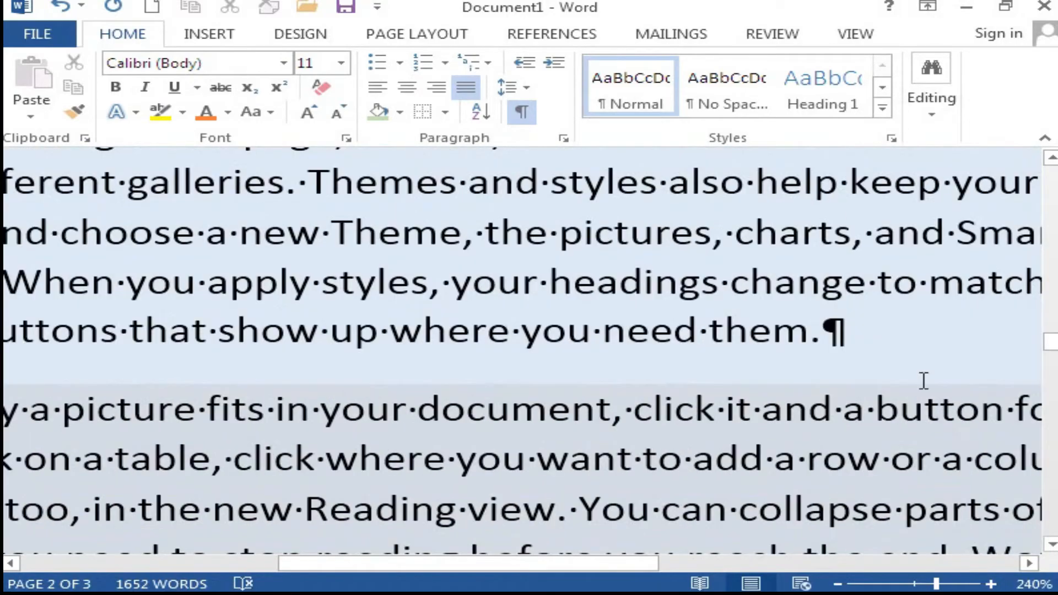
{"action": "key", "text": "ctrl+l"}
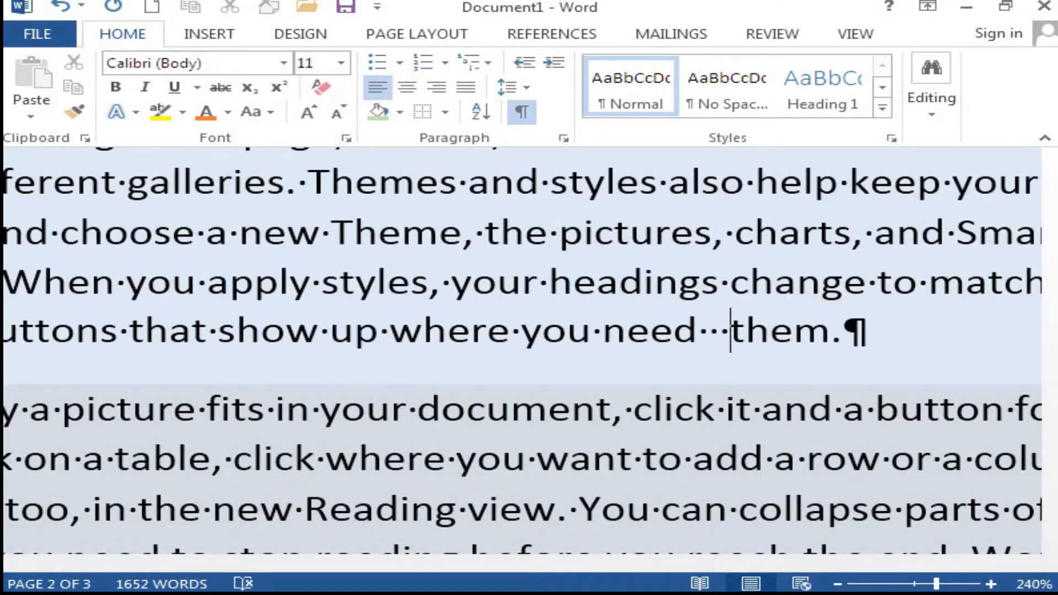
{"action": "key", "text": "BackSpace"}
{"action": "key", "text": "BackSpace"}
{"action": "type", "text": "89"}
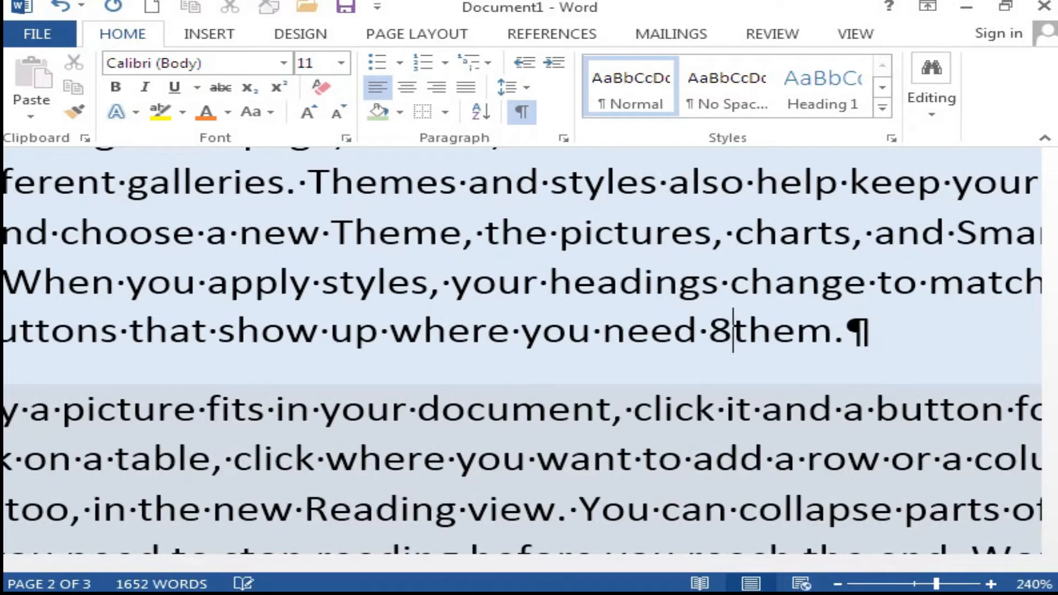
{"action": "key", "text": "BackSpace"}
{"action": "key", "text": "BackSpace"}
{"action": "type", "text": "99"}
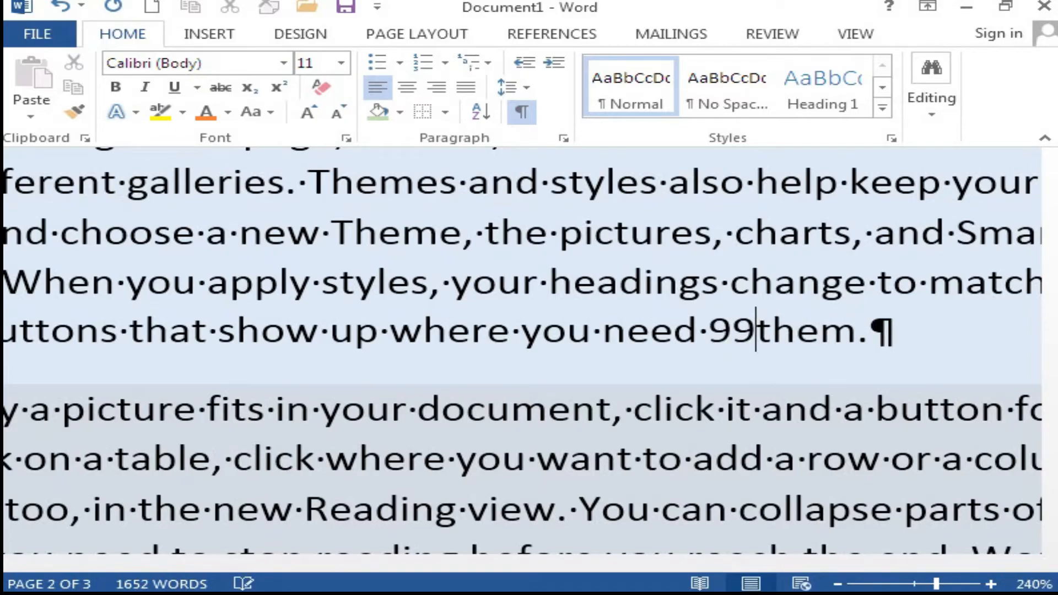
Remove the 99, try a letter P before "them.", and delete it, keeping a single space between the words.
{"action": "key", "text": "BackSpace"}
{"action": "key", "text": "BackSpace"}
{"action": "key", "text": "BackSpace"}
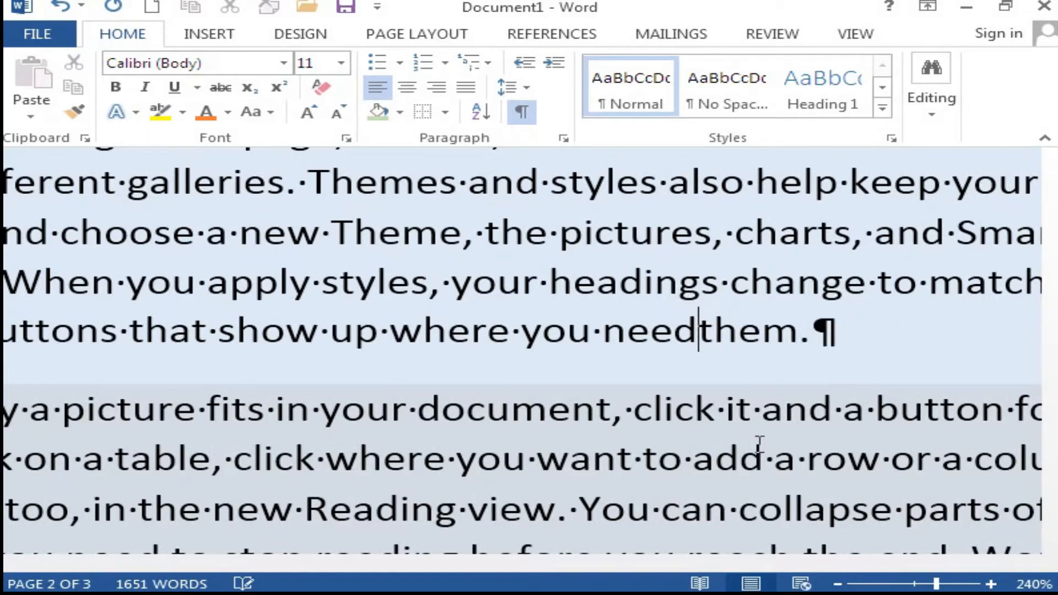
{"action": "type", "text": "P"}
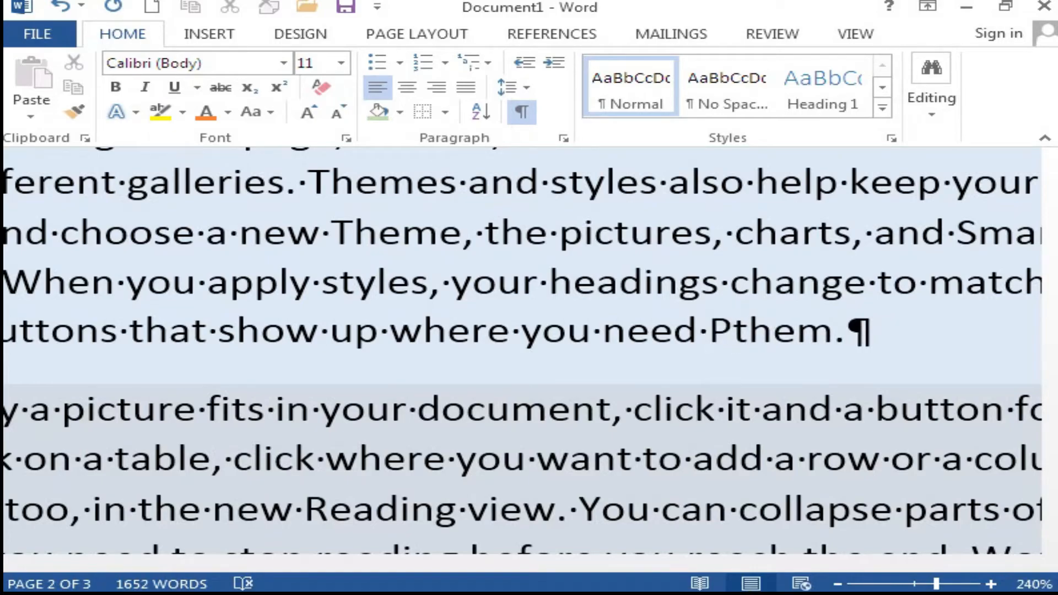
{"action": "key", "text": "BackSpace"}
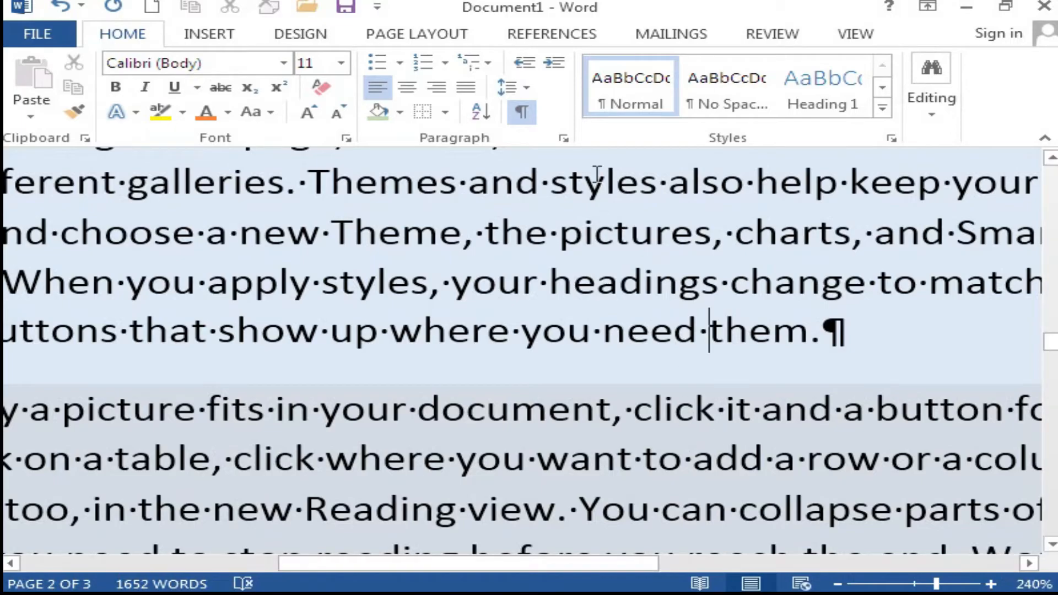
Hide the paragraph marks and formatting symbols and reduce the page view to 130%.
{"action": "left_click", "coordinate": [632, 314]}
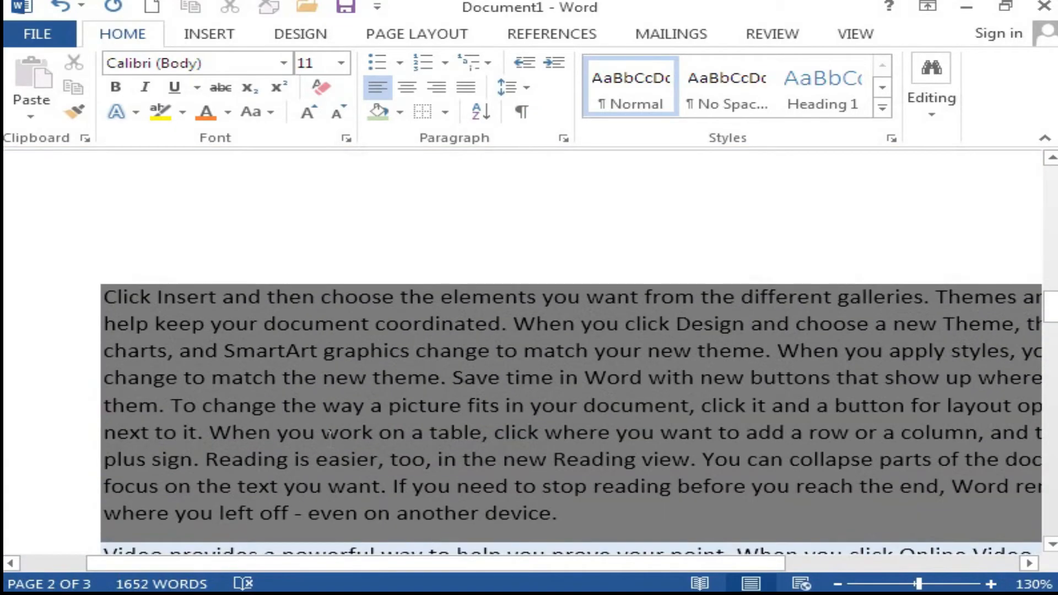
{"action": "scroll", "coordinate": [329, 433], "scroll_direction": "down", "scroll_amount": 3}
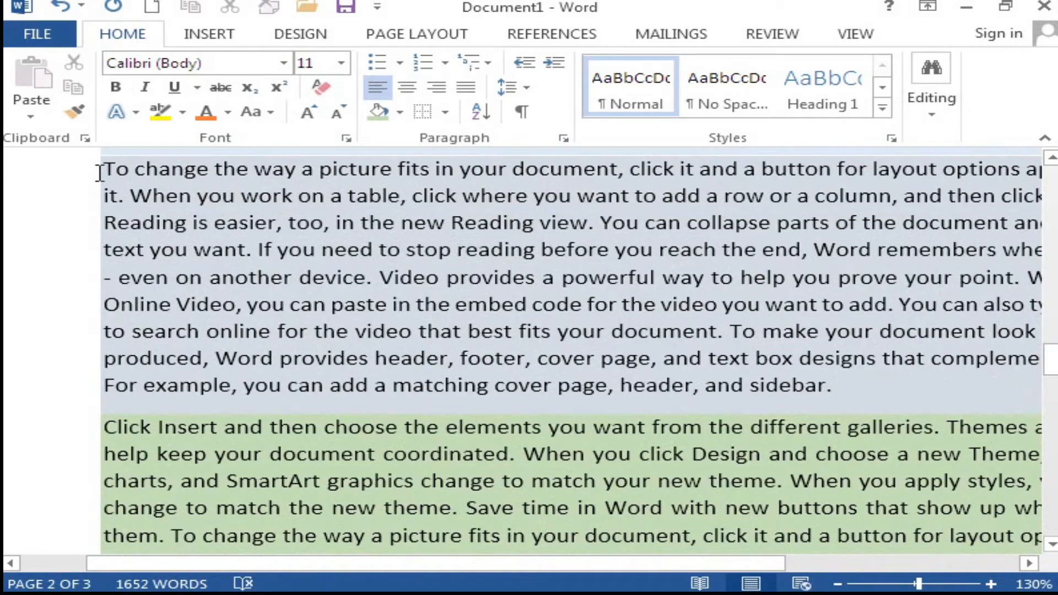
Select the blue-gray paragraph on page 2, increase its indent by two levels, and decrease it back to the margin.
{"action": "left_click_drag", "start_coordinate": [99, 173], "coordinate": [909, 391]}
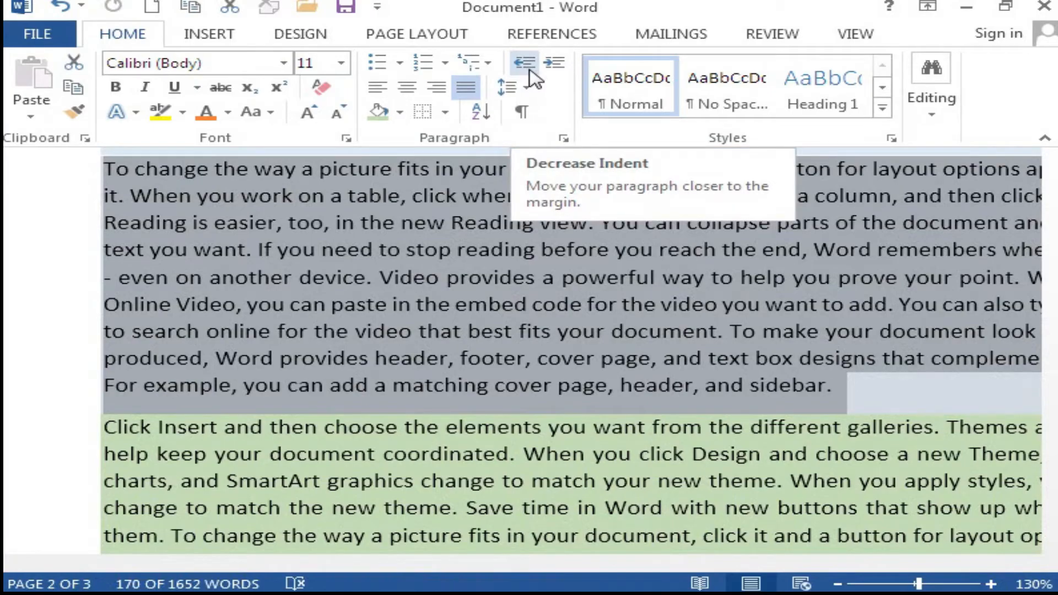
{"action": "left_click", "coordinate": [553, 69]}
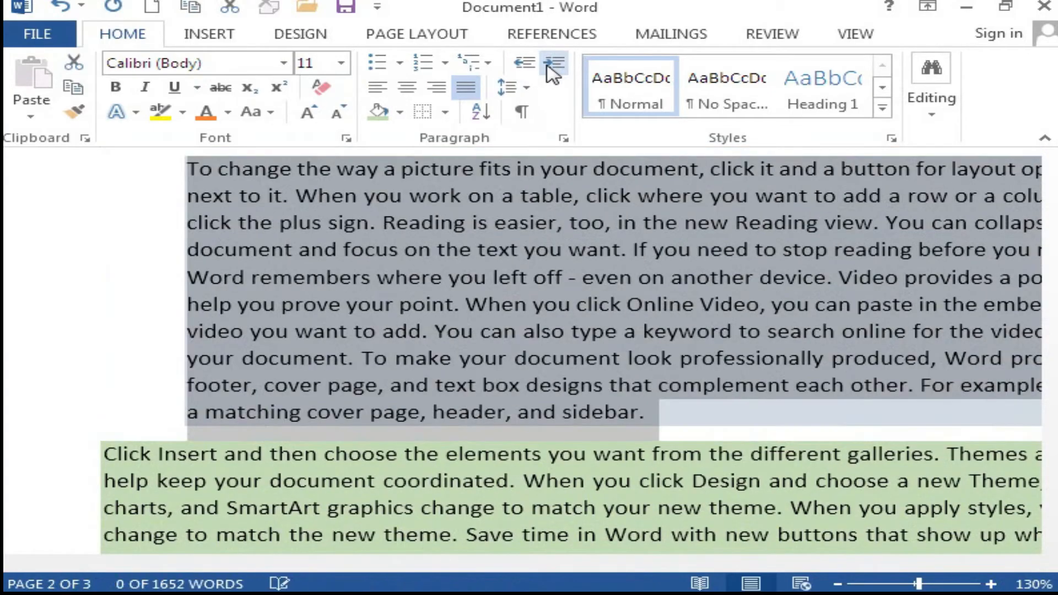
{"action": "left_click", "coordinate": [552, 69]}
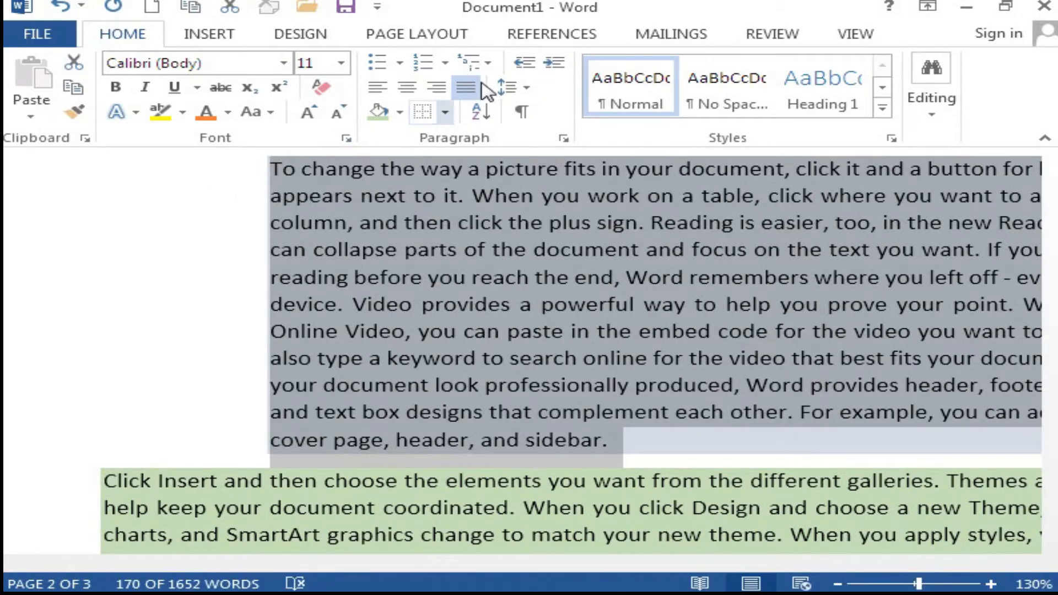
{"action": "left_click", "coordinate": [525, 64]}
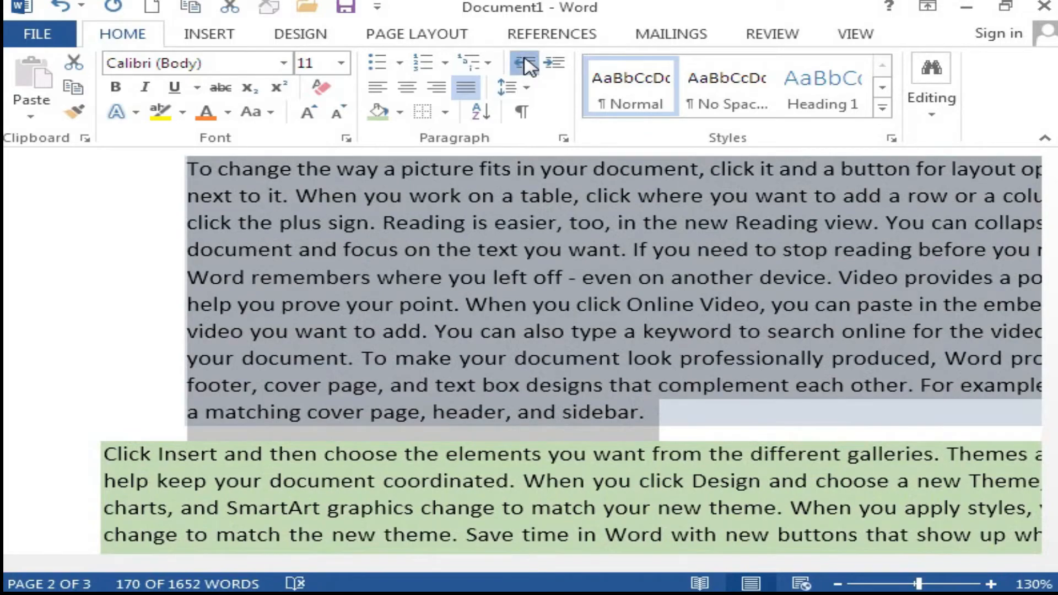
{"action": "left_click", "coordinate": [524, 64]}
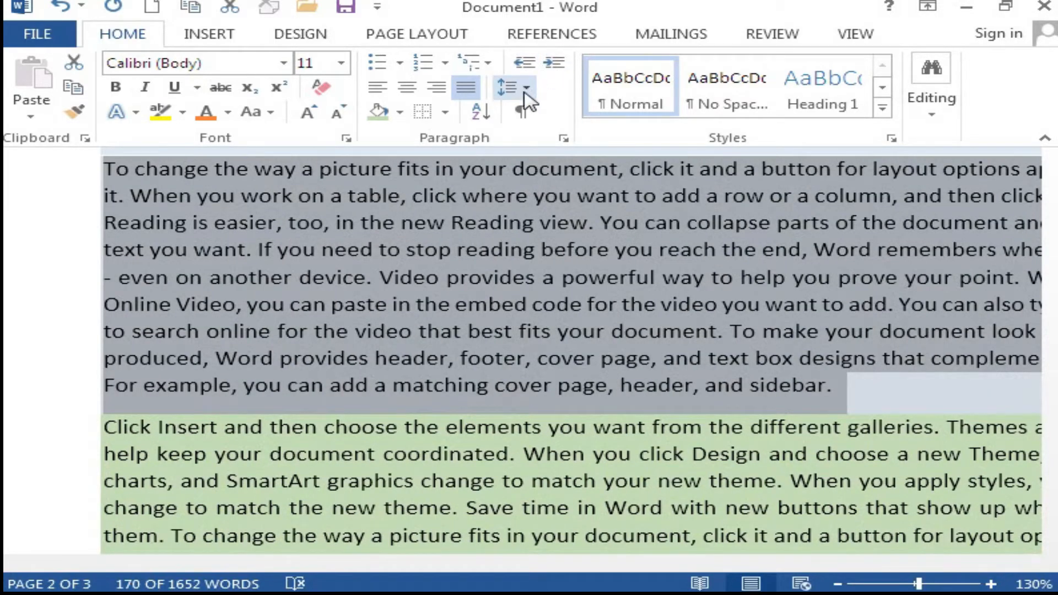
Set the selected blue-gray paragraph's line spacing to 1.5.
{"action": "left_click", "coordinate": [525, 90]}
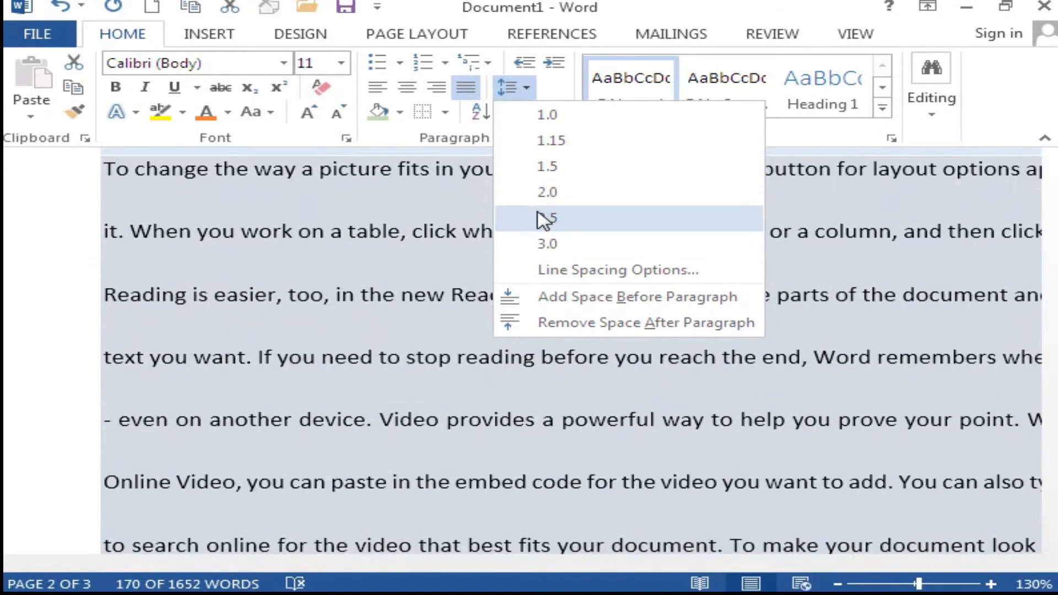
{"action": "left_click", "coordinate": [543, 171]}
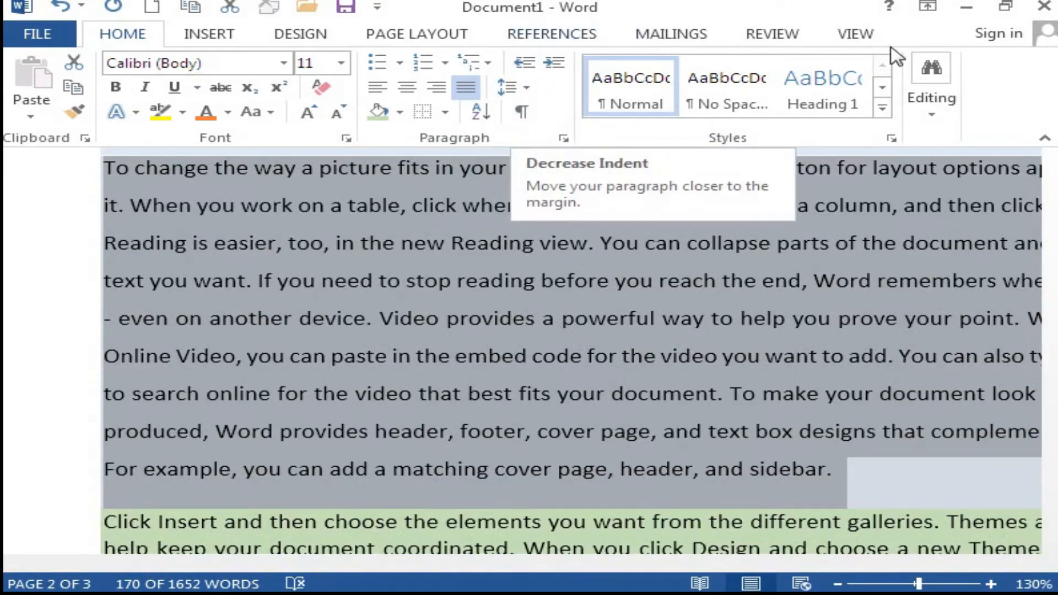
Show the ruler and use it to indent the selected paragraph to 1 inch and return it to the margin, viewed at 100%.
{"action": "left_click", "coordinate": [854, 34]}
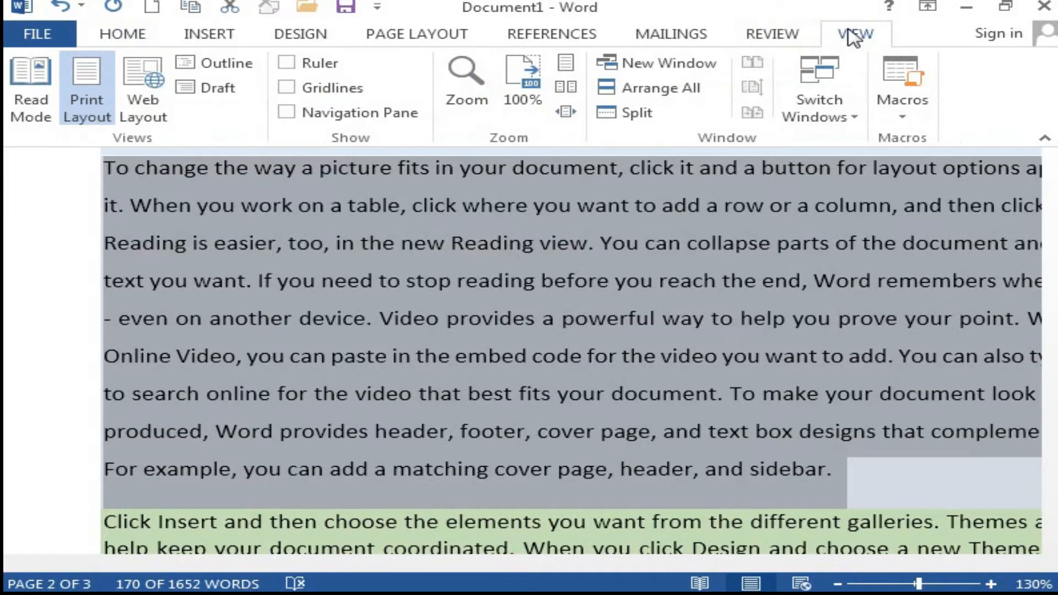
{"action": "left_click", "coordinate": [319, 64]}
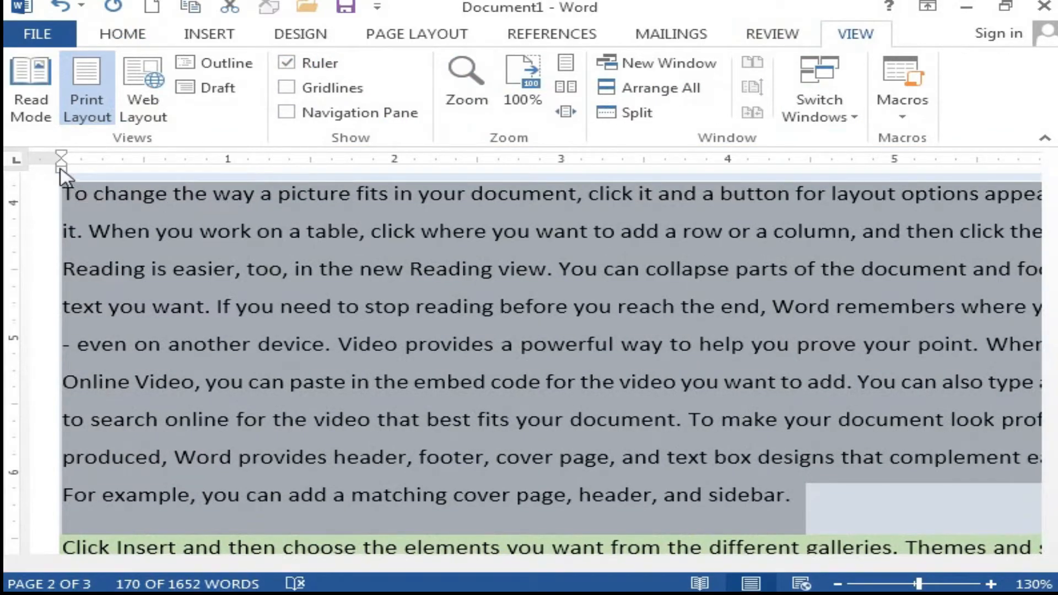
{"action": "left_click_drag", "start_coordinate": [61, 168], "coordinate": [233, 173]}
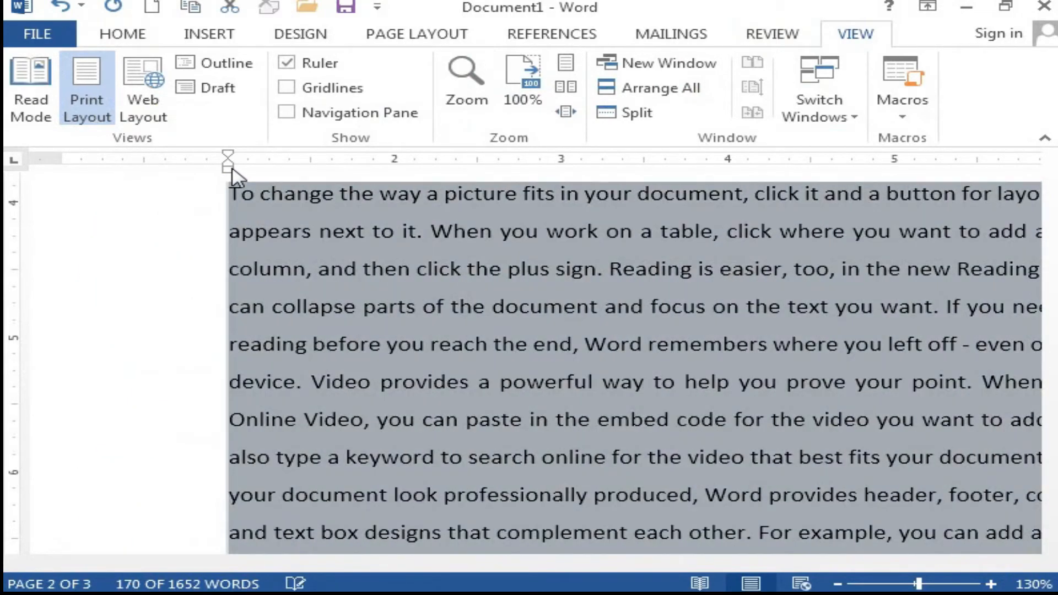
{"action": "left_click", "coordinate": [522, 101]}
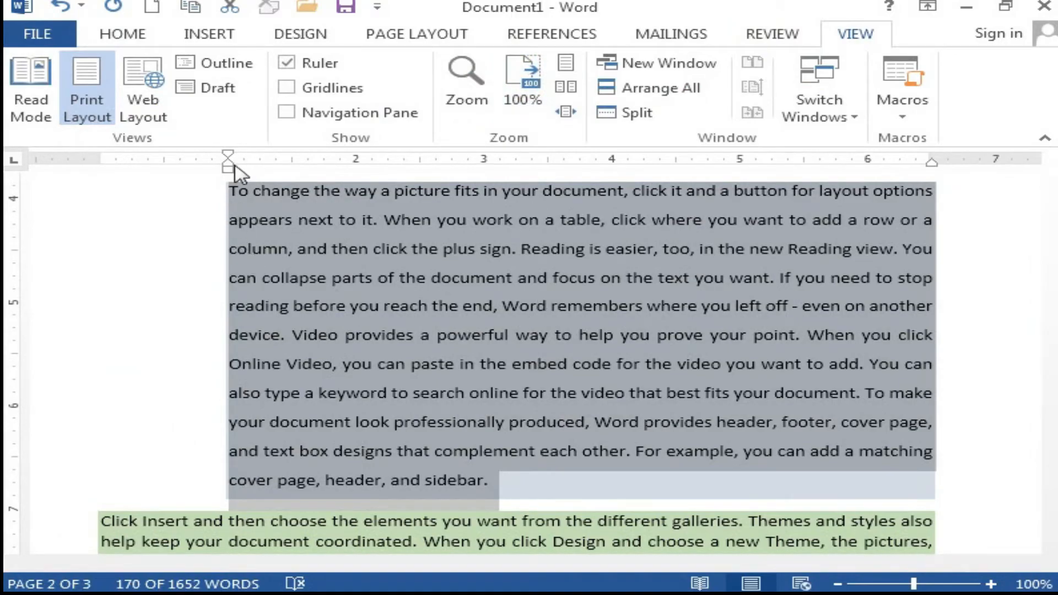
{"action": "mouse_move", "coordinate": [230, 168]}
{"action": "left_mouse_down"}
{"action": "mouse_move", "coordinate": [80, 163]}
{"action": "mouse_move", "coordinate": [102, 163]}
{"action": "left_mouse_up"}
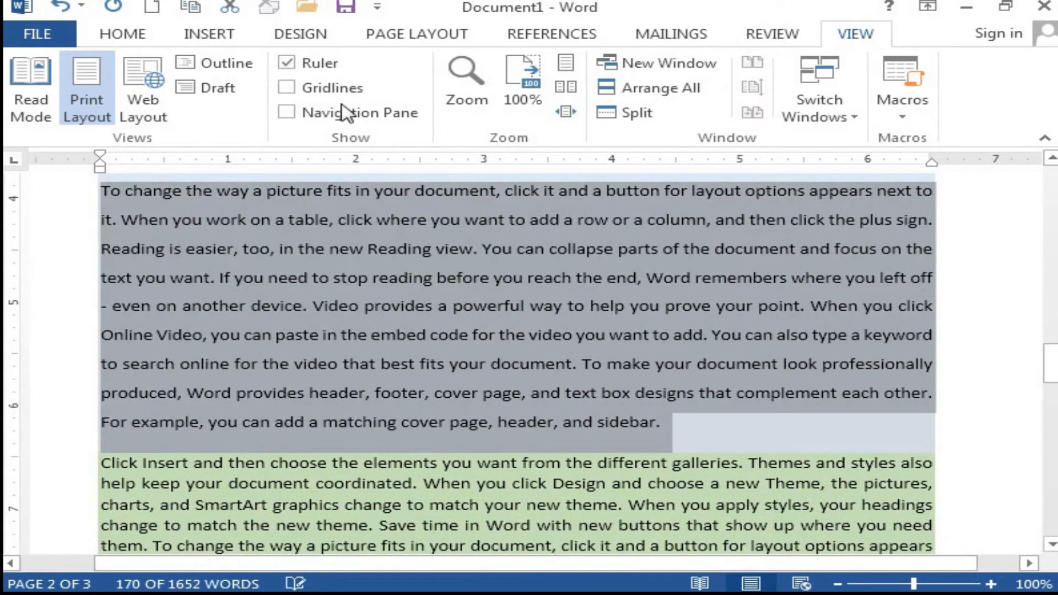
Apply the Intense Reference style to the selected paragraph, and clear all of its formatting.
{"action": "left_click", "coordinate": [123, 34]}
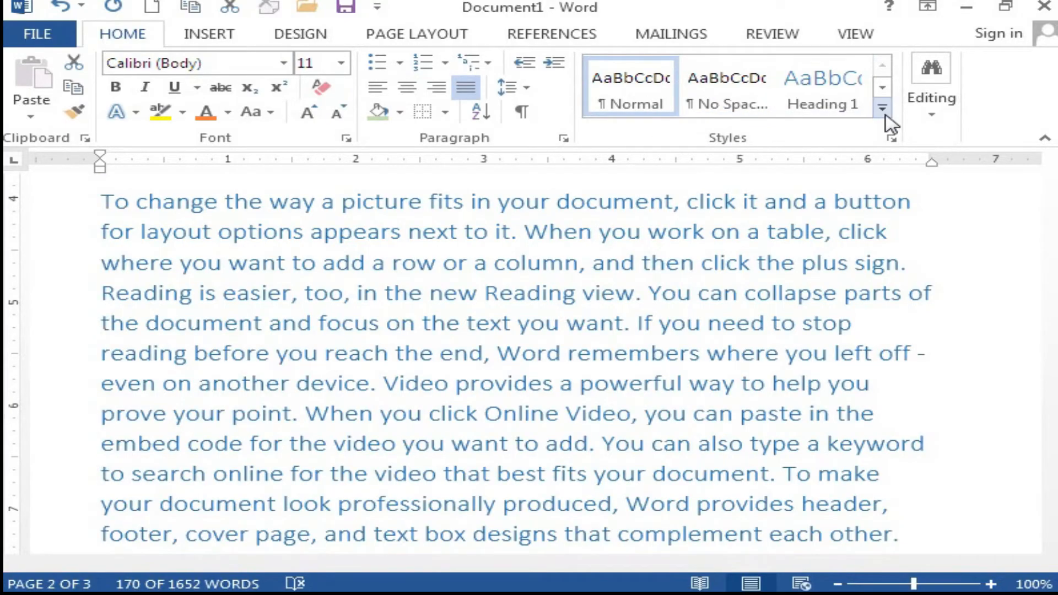
{"action": "left_click", "coordinate": [884, 113]}
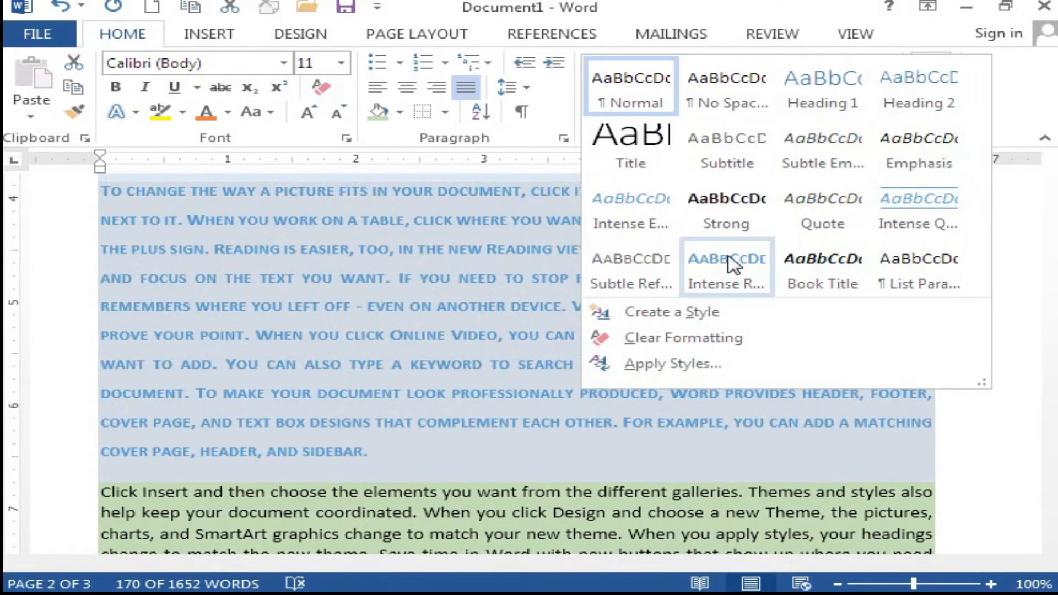
{"action": "left_click", "coordinate": [728, 258]}
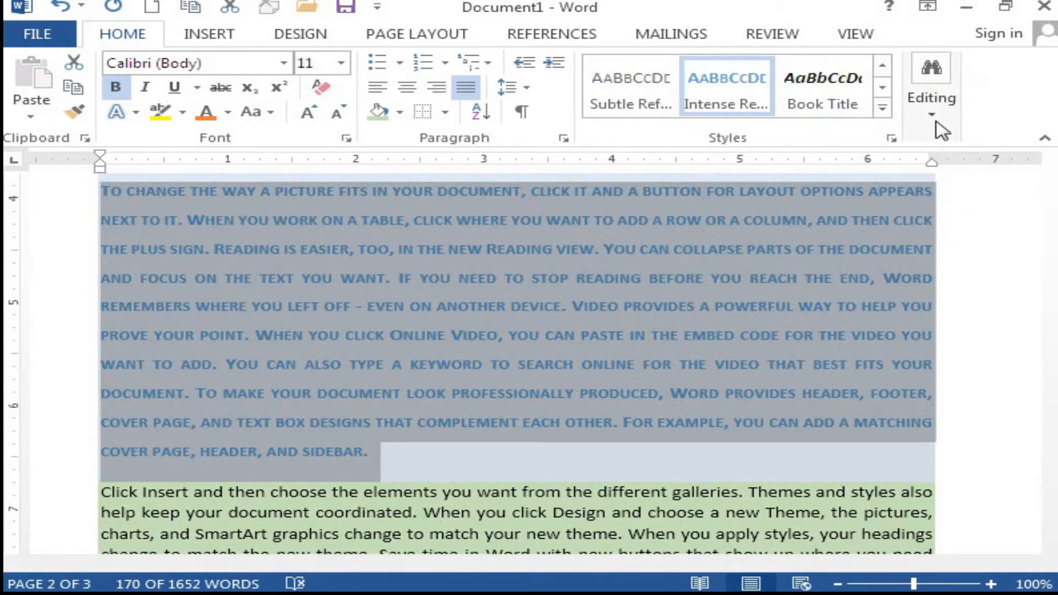
{"action": "left_click", "coordinate": [883, 108]}
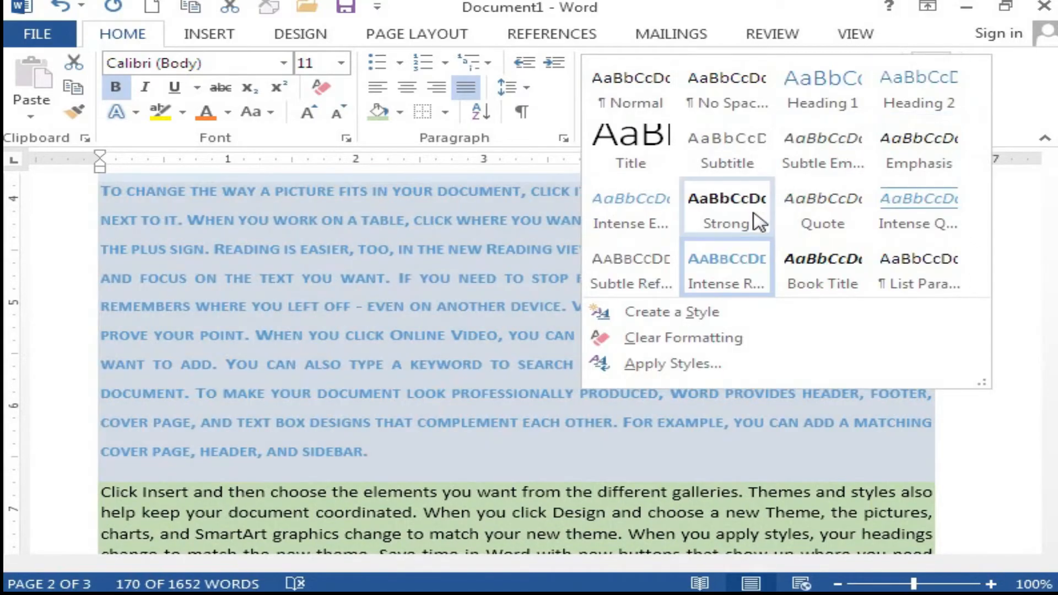
{"action": "left_click", "coordinate": [697, 341]}
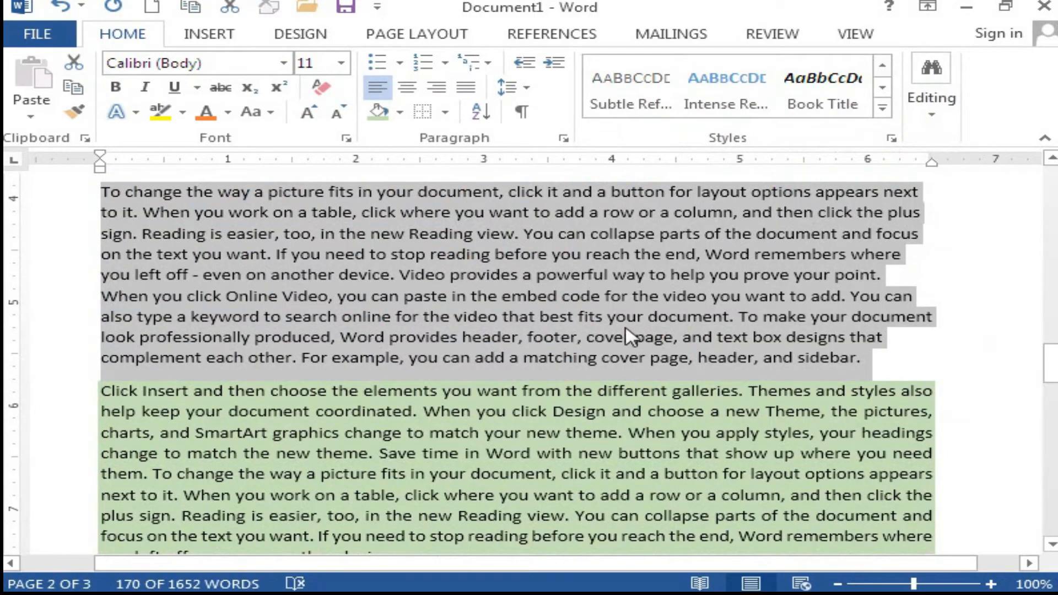
Search the document for the selected paragraph's opening text with Find, and clear the search.
{"action": "left_click", "coordinate": [936, 119]}
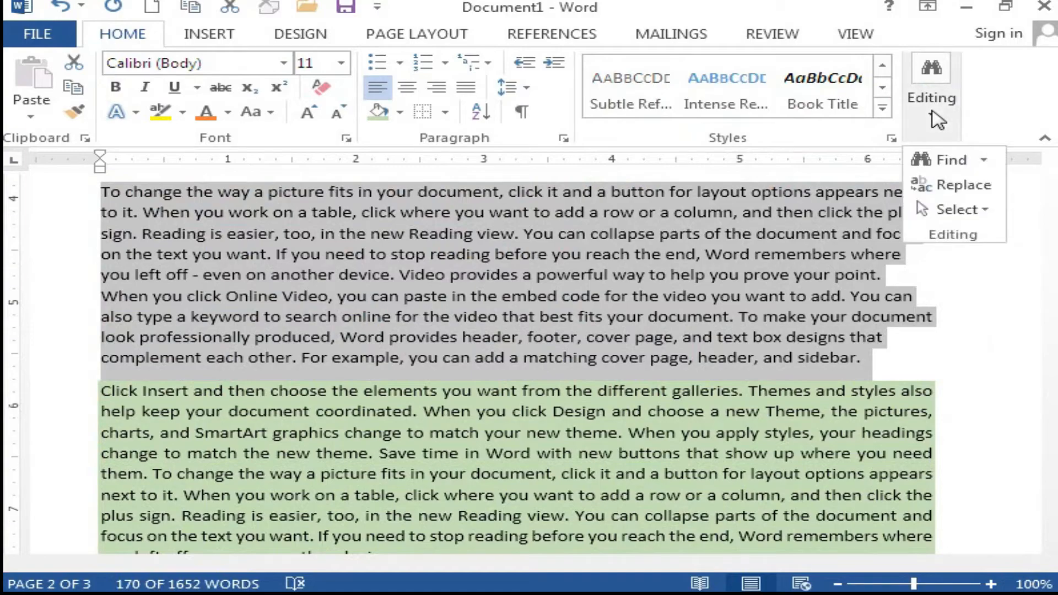
{"action": "left_click", "coordinate": [942, 165]}
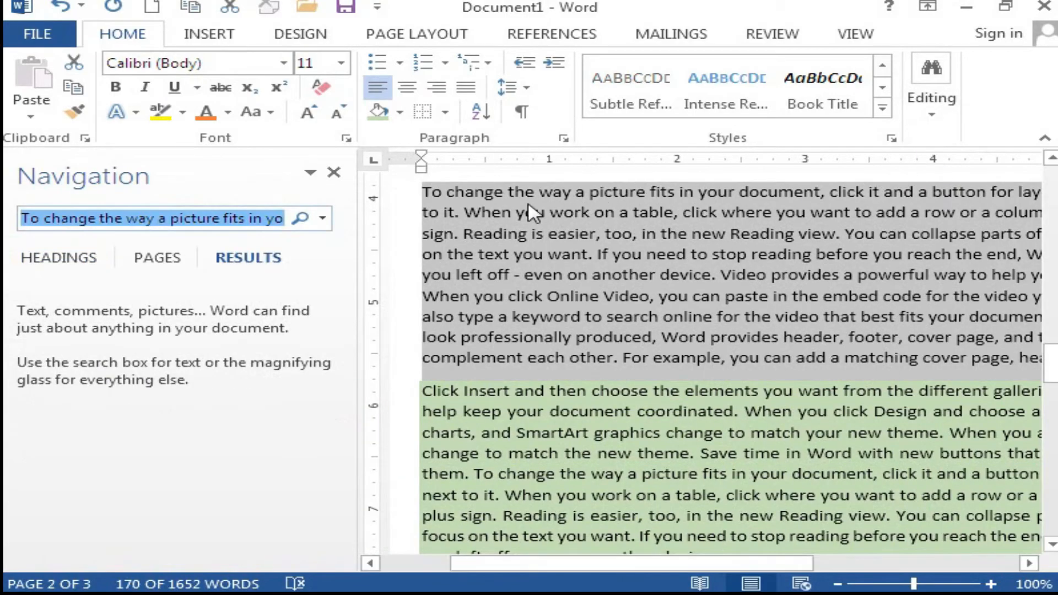
{"action": "left_click", "coordinate": [198, 218]}
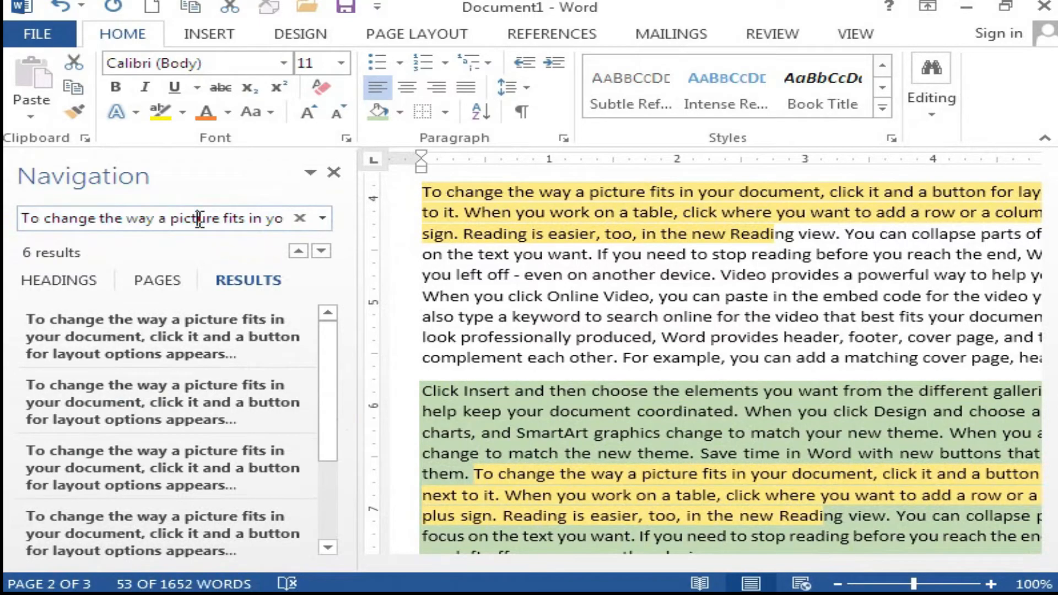
{"action": "left_click", "coordinate": [300, 218]}
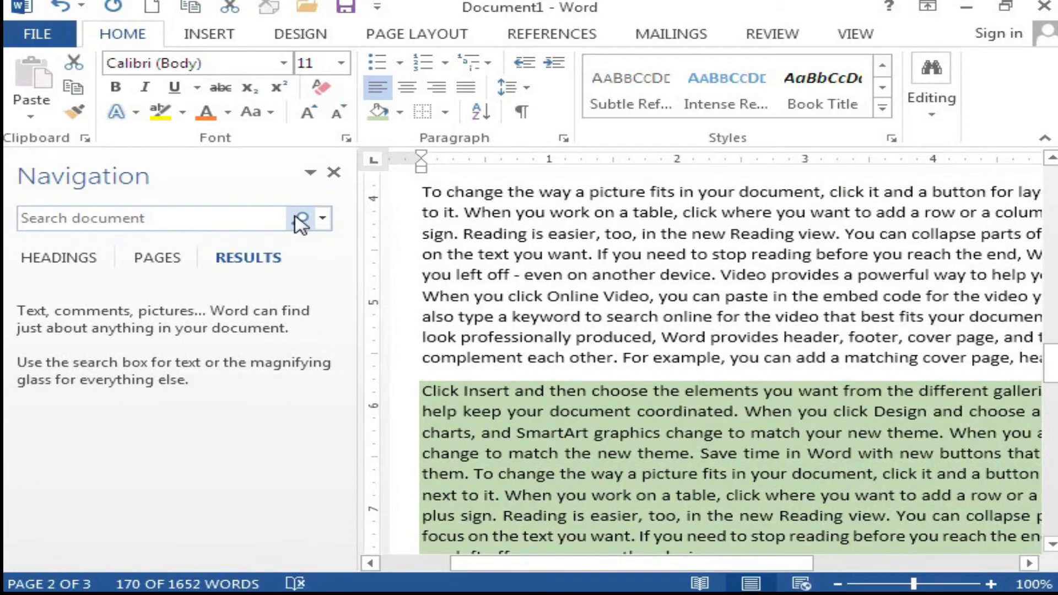
Overwrite the selected paragraph above the green-shaded one with LOO, and delete those letters.
{"action": "type", "text": "LOO"}
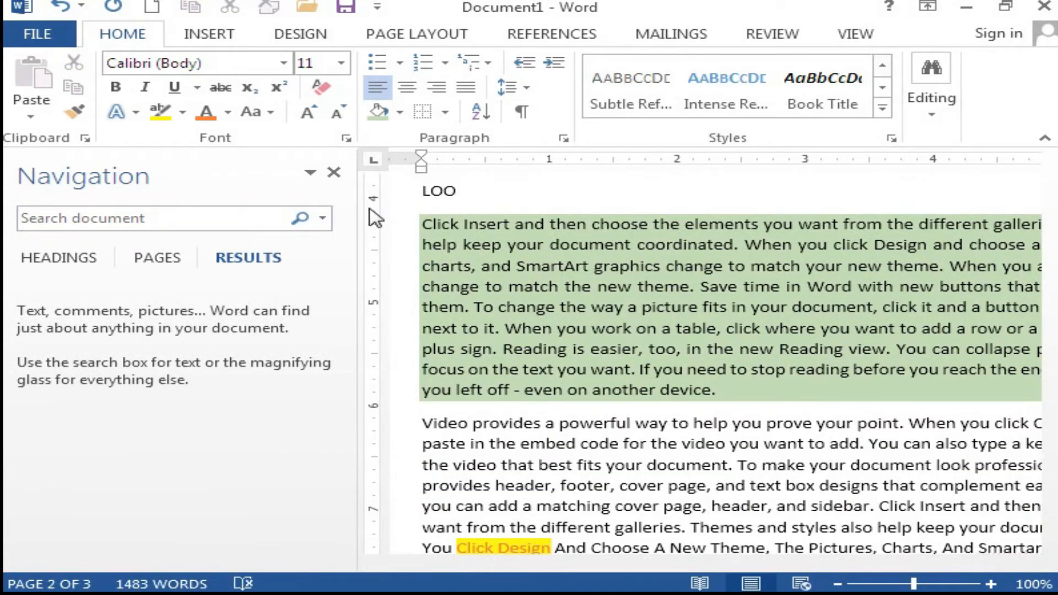
{"action": "key", "text": "BackSpace"}
{"action": "key", "text": "BackSpace"}
{"action": "key", "text": "BackSpace"}
Search the document for the word LOOK.
{"action": "left_click", "coordinate": [187, 220]}
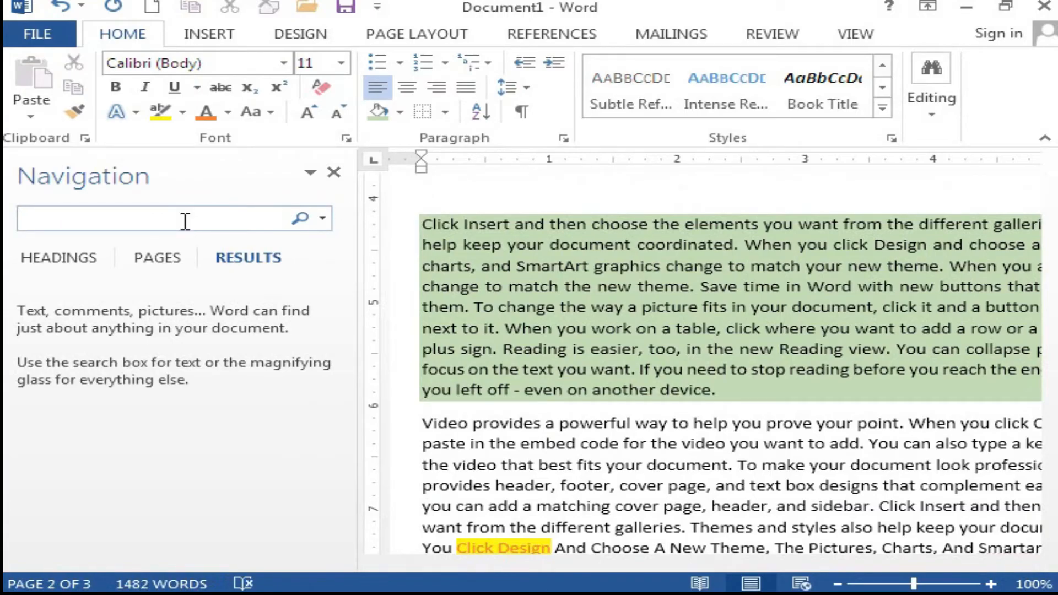
{"action": "type", "text": "k"}
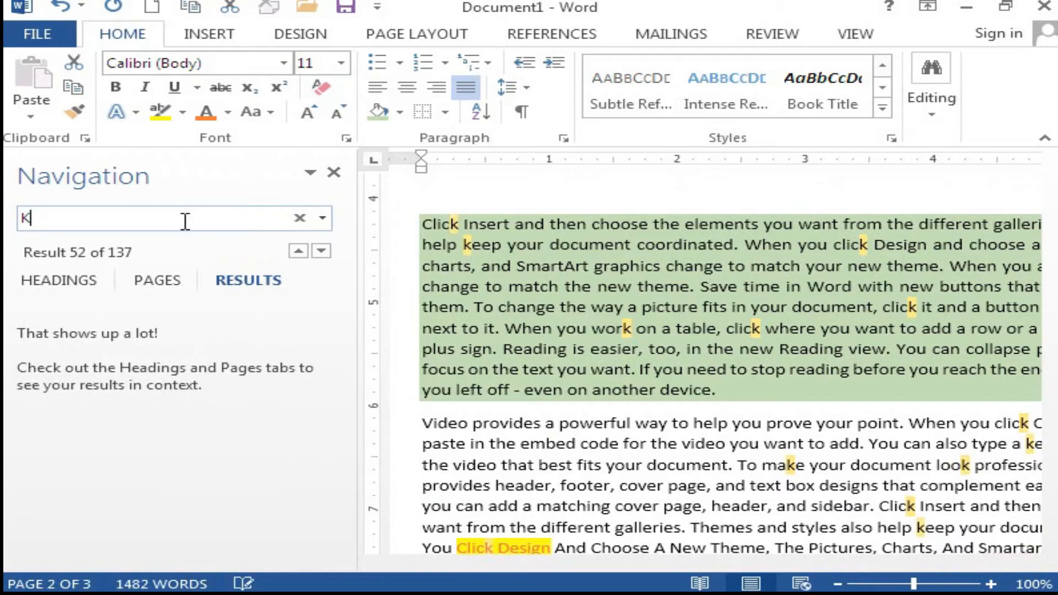
{"action": "key", "text": "BackSpace"}
{"action": "type", "text": "LOO"}
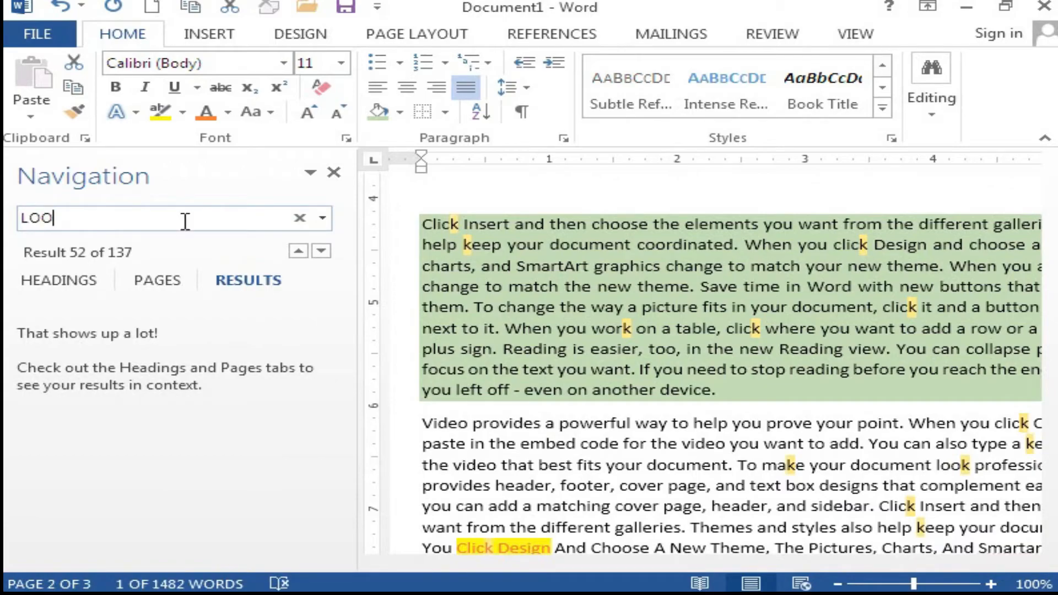
{"action": "type", "text": "K"}
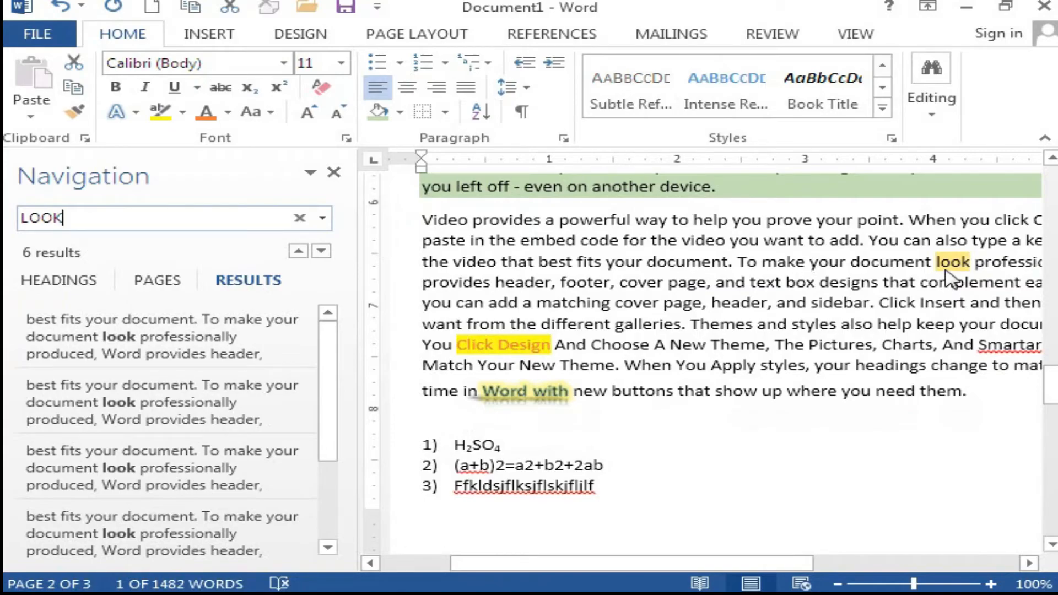
Review the highlighted matches of LOOK from the last paragraphs back to the document's start, and close the search.
{"action": "left_click", "coordinate": [919, 302]}
{"action": "scroll", "coordinate": [812, 300], "scroll_direction": "up", "scroll_amount": 3}
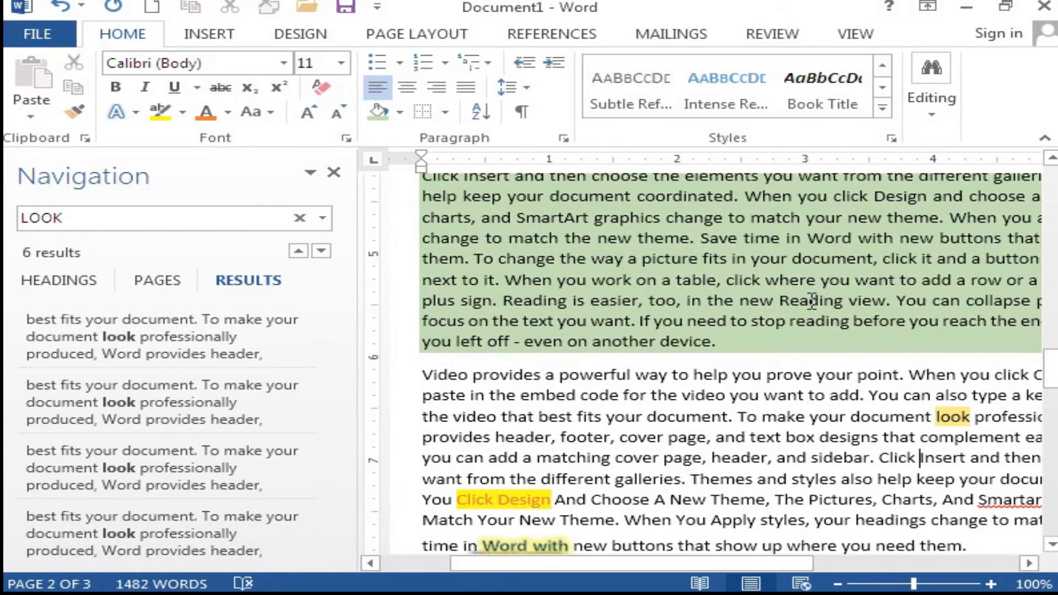
{"action": "scroll", "coordinate": [760, 309], "scroll_direction": "up", "scroll_amount": 6}
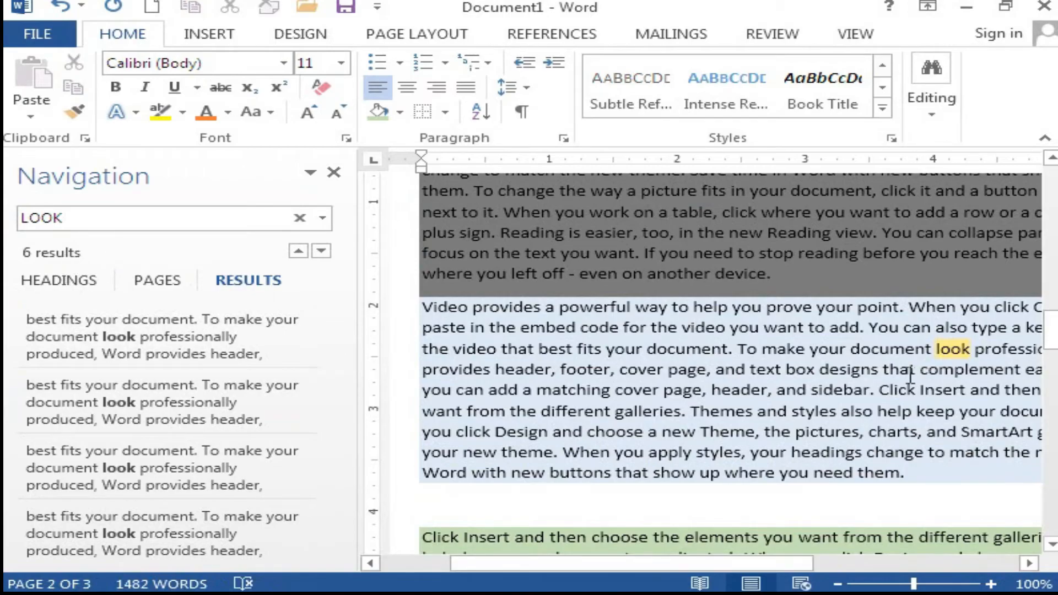
{"action": "scroll", "coordinate": [961, 352], "scroll_direction": "up", "scroll_amount": 6}
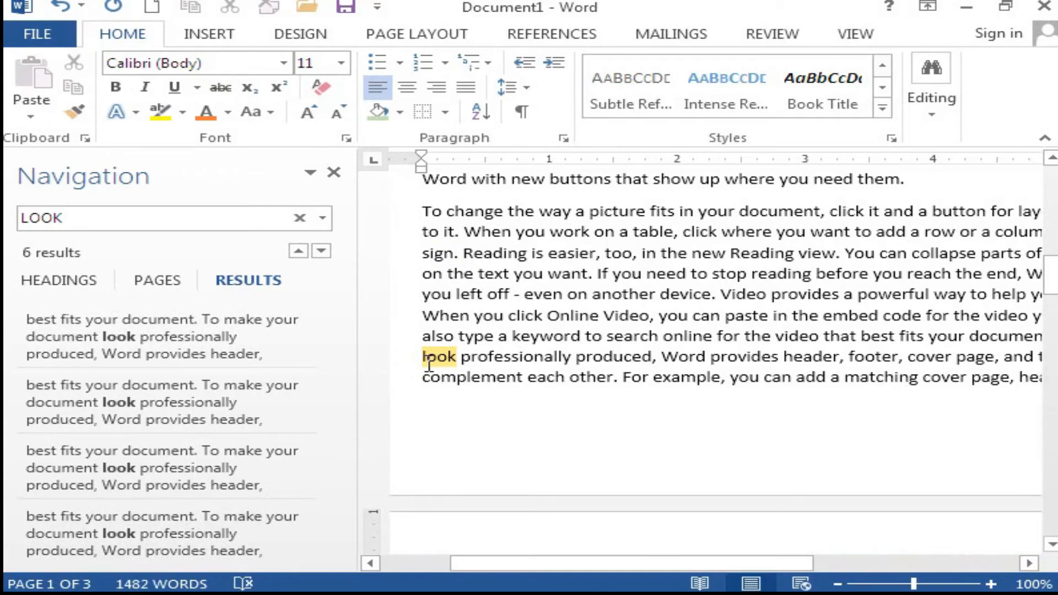
{"action": "scroll", "coordinate": [430, 364], "scroll_direction": "up", "scroll_amount": 3}
{"action": "scroll", "coordinate": [822, 314], "scroll_direction": "up", "scroll_amount": 8}
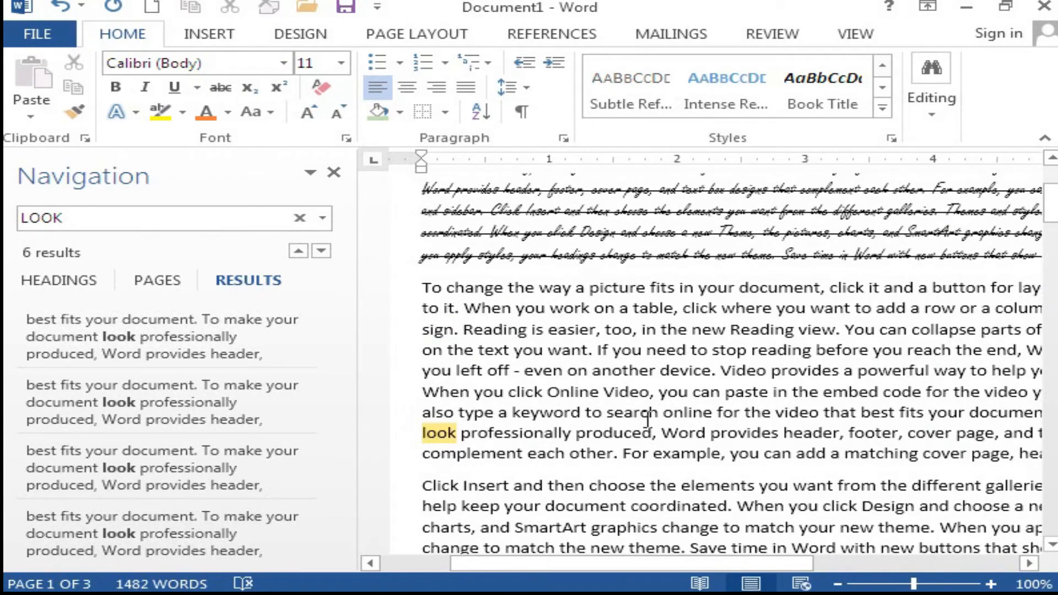
{"action": "scroll", "coordinate": [647, 418], "scroll_direction": "up", "scroll_amount": 3}
{"action": "left_click", "coordinate": [101, 218]}
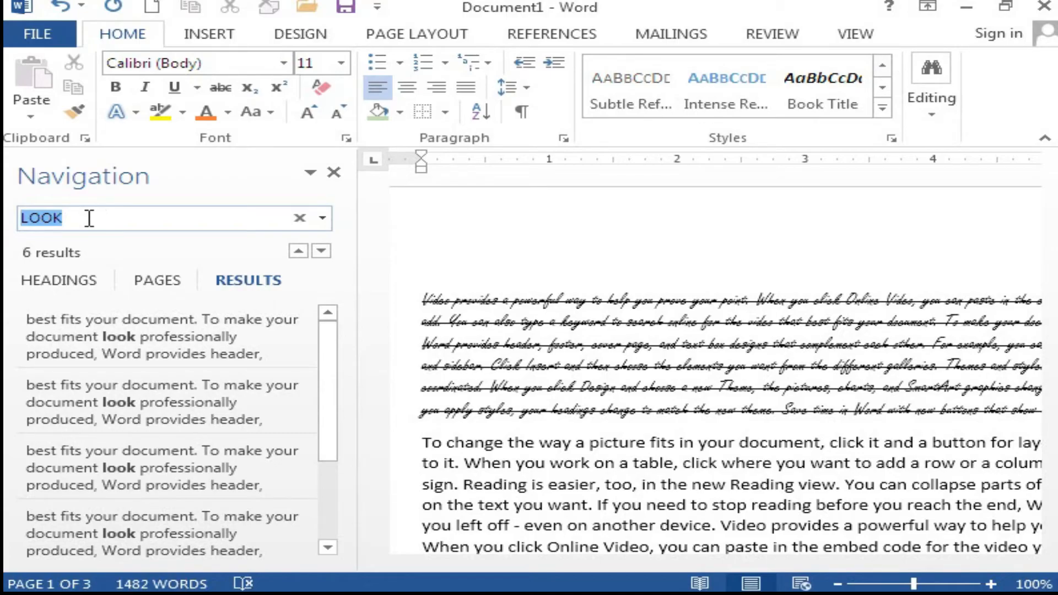
{"action": "left_click", "coordinate": [334, 172]}
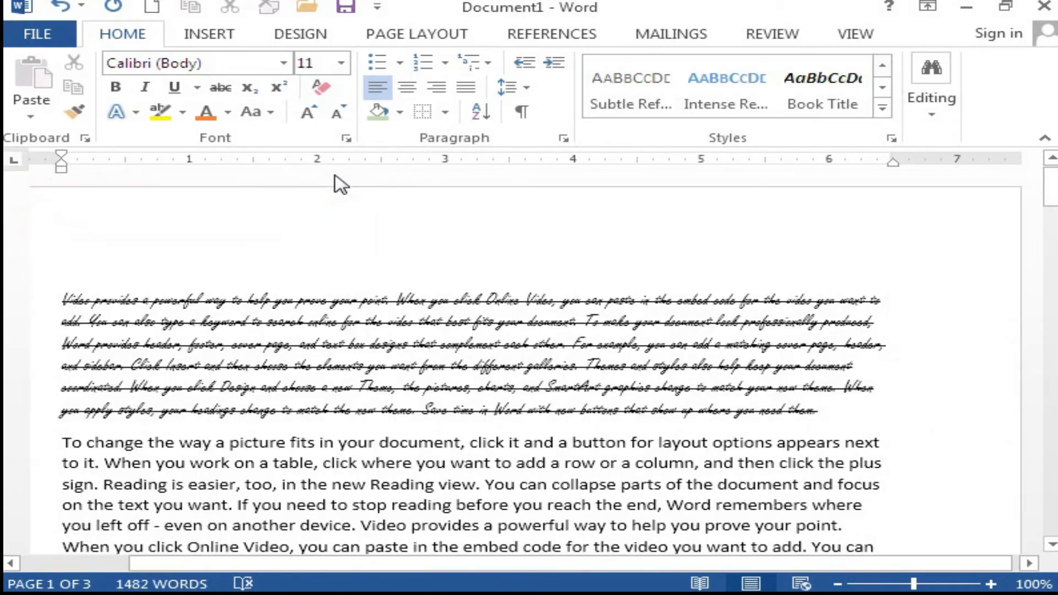
Replace the first occurrence of LOOK with SHOW, and check the replaced word in the opening strikethrough paragraph.
{"action": "left_click", "coordinate": [930, 113]}
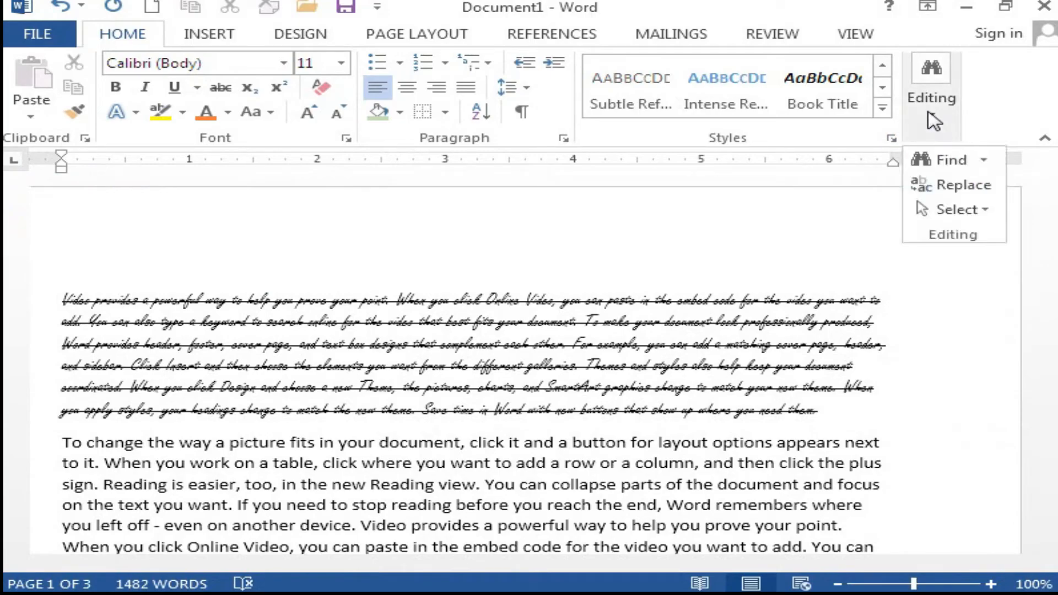
{"action": "left_click", "coordinate": [948, 185]}
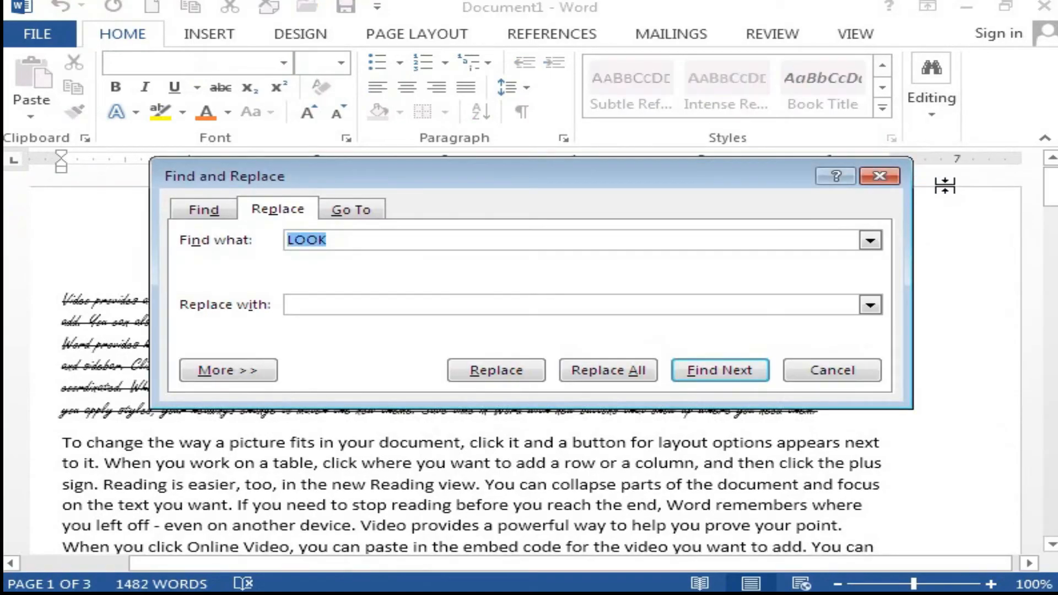
{"action": "left_click", "coordinate": [342, 243]}
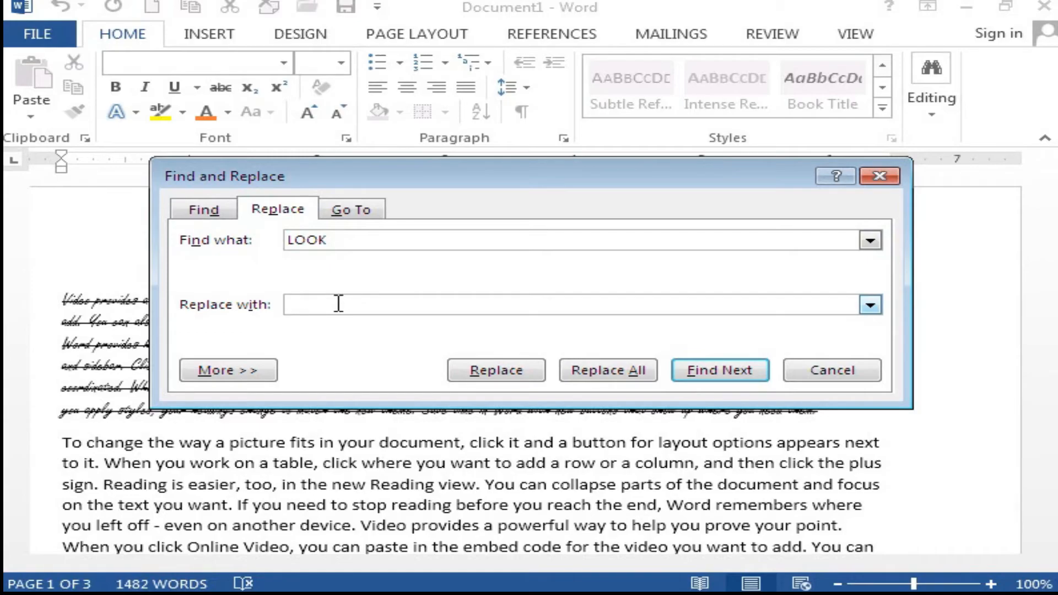
{"action": "type", "text": "HOW"}
{"action": "left_click", "coordinate": [717, 375]}
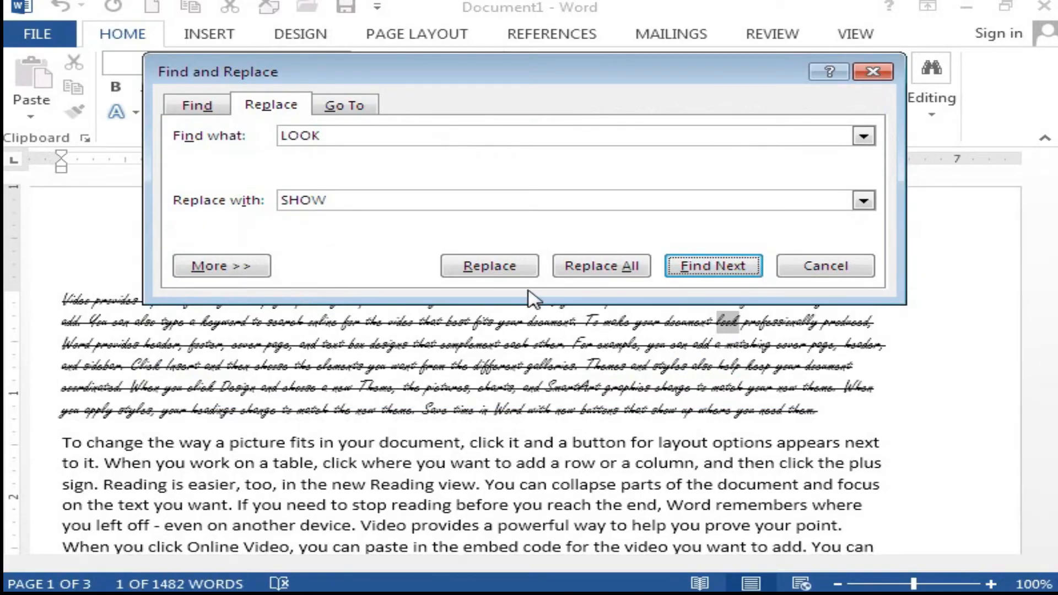
{"action": "left_click", "coordinate": [506, 267]}
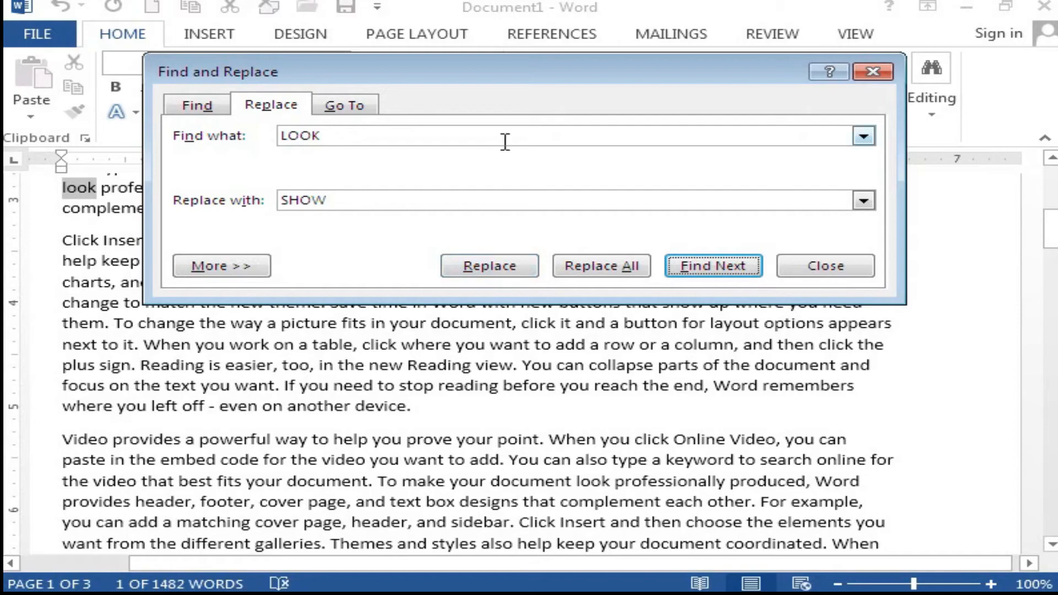
{"action": "left_click_drag", "start_coordinate": [492, 77], "coordinate": [592, 430]}
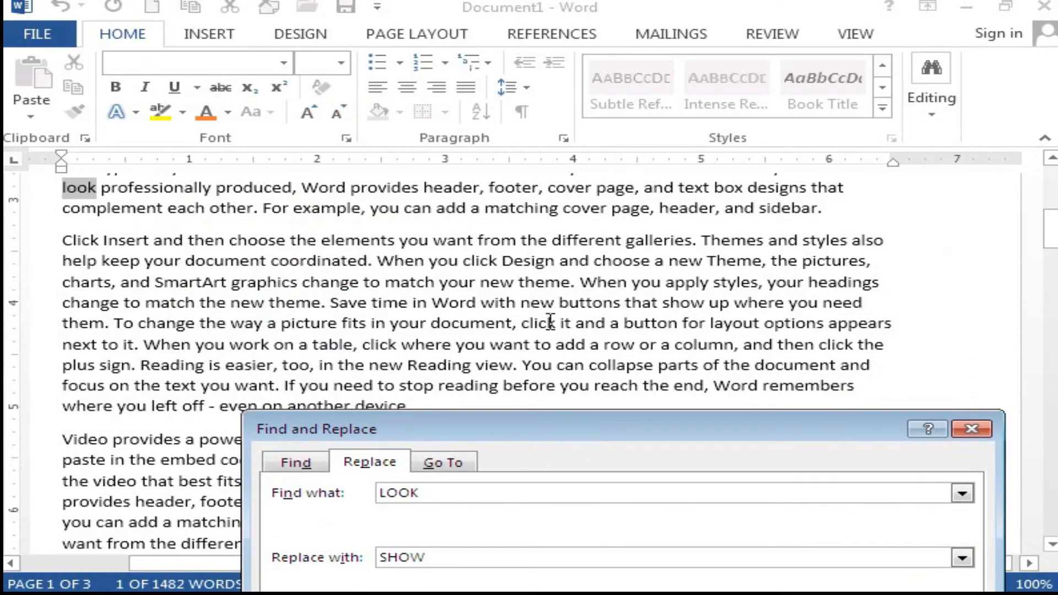
{"action": "left_click", "coordinate": [558, 298]}
{"action": "scroll", "coordinate": [558, 297], "scroll_direction": "up", "scroll_amount": 6}
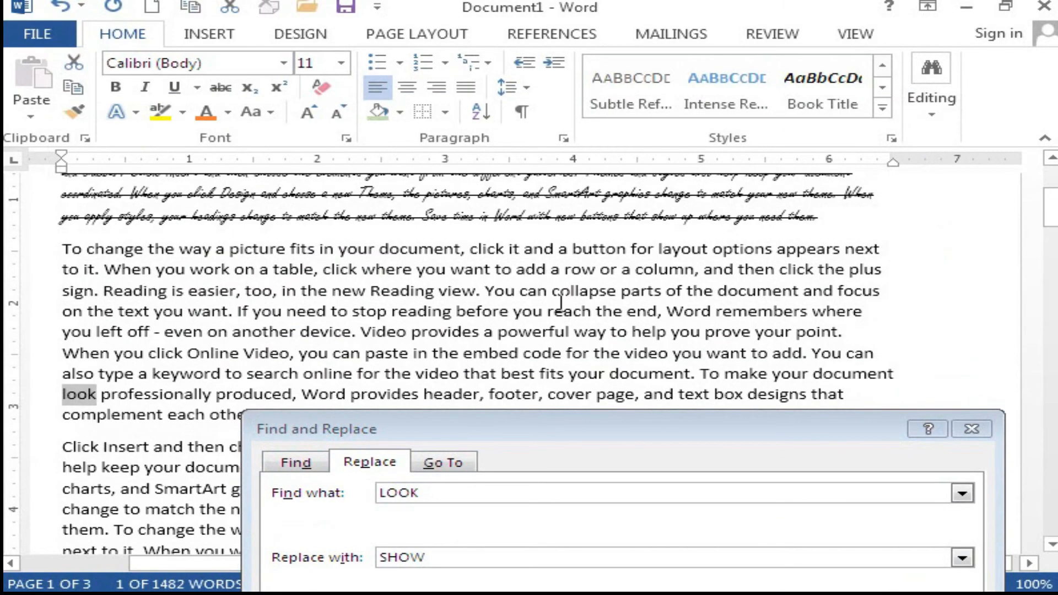
{"action": "scroll", "coordinate": [660, 310], "scroll_direction": "down", "scroll_amount": 2}
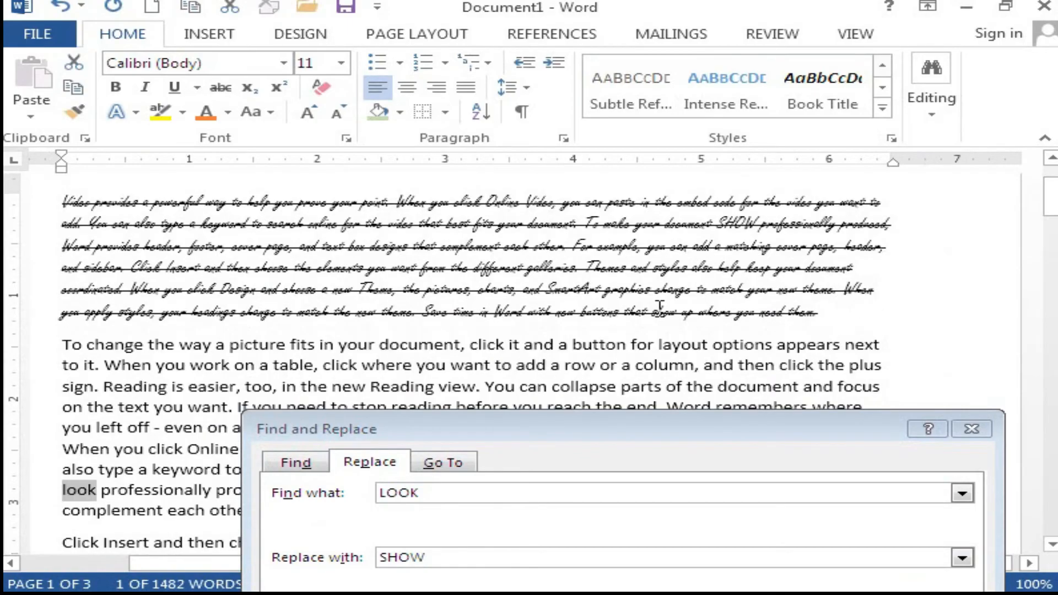
{"action": "double_click", "coordinate": [726, 220]}
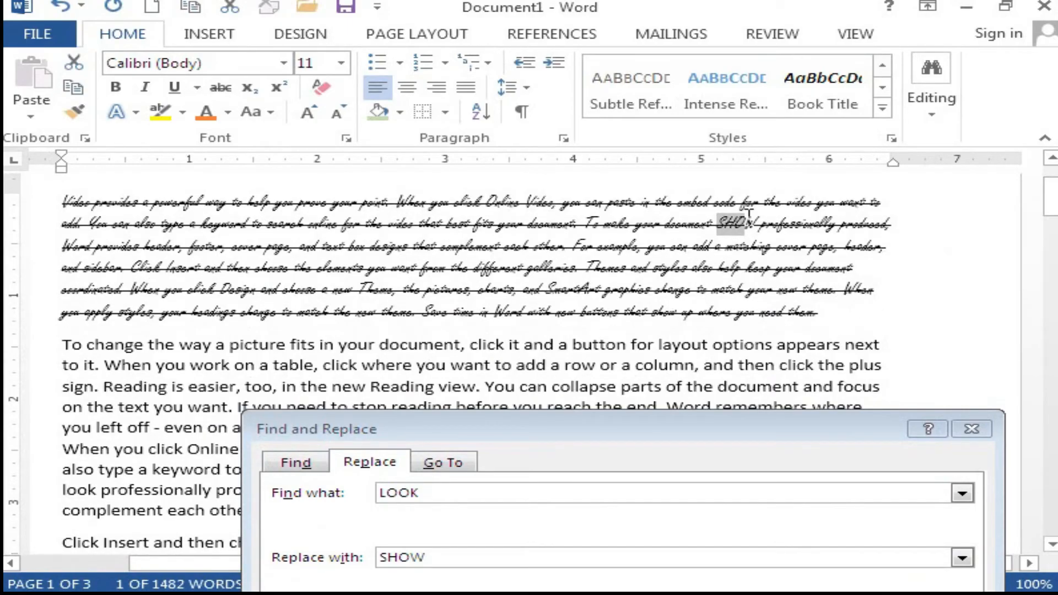
Replace all remaining occurrences of LOOK with SHOW, and close Find and Replace.
{"action": "left_click_drag", "start_coordinate": [716, 432], "coordinate": [728, 187]}
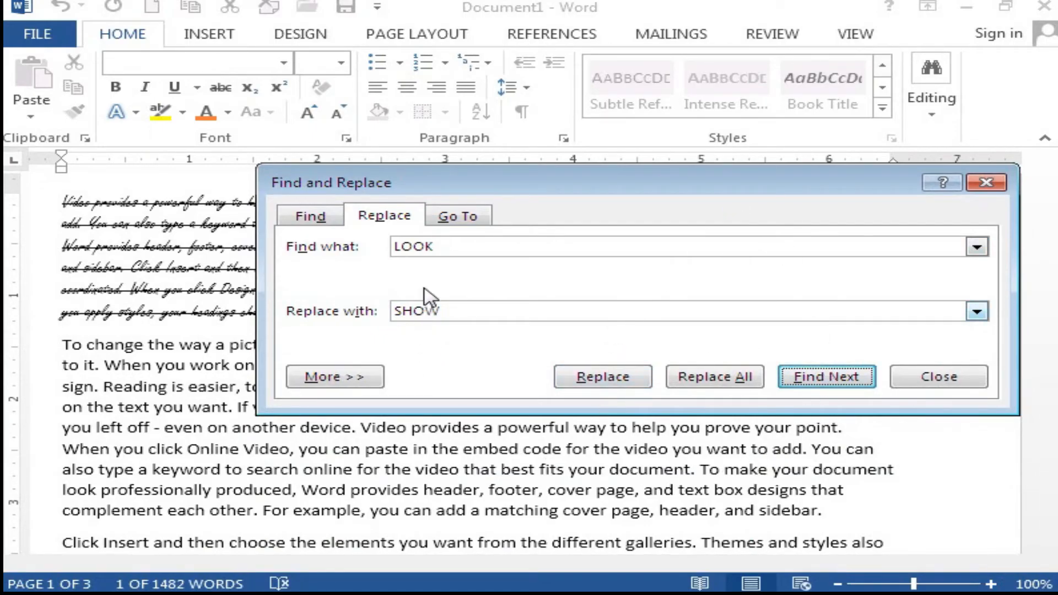
{"action": "left_click", "coordinate": [746, 379]}
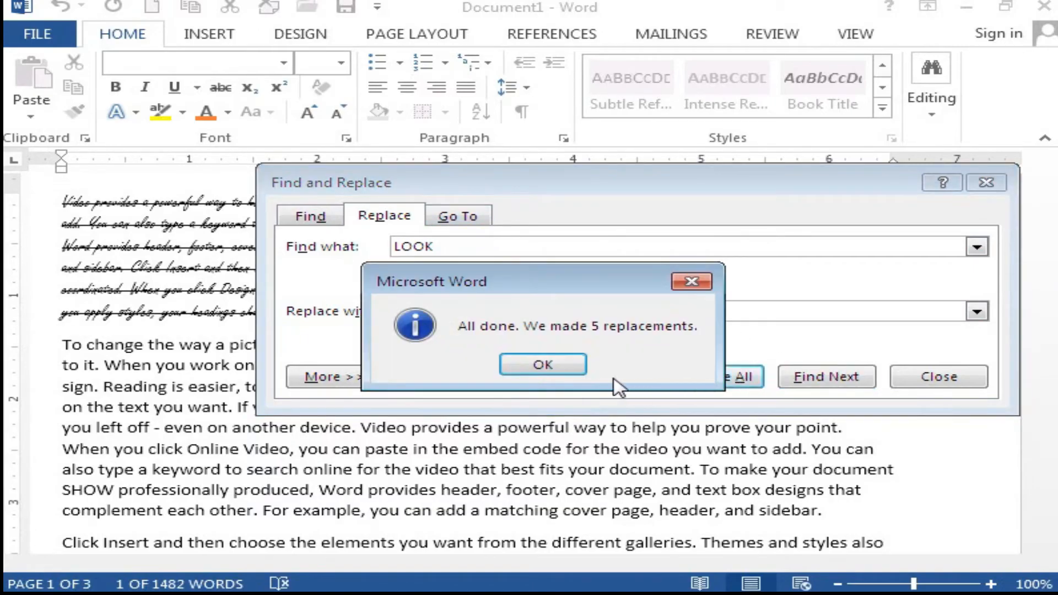
{"action": "left_click", "coordinate": [543, 365]}
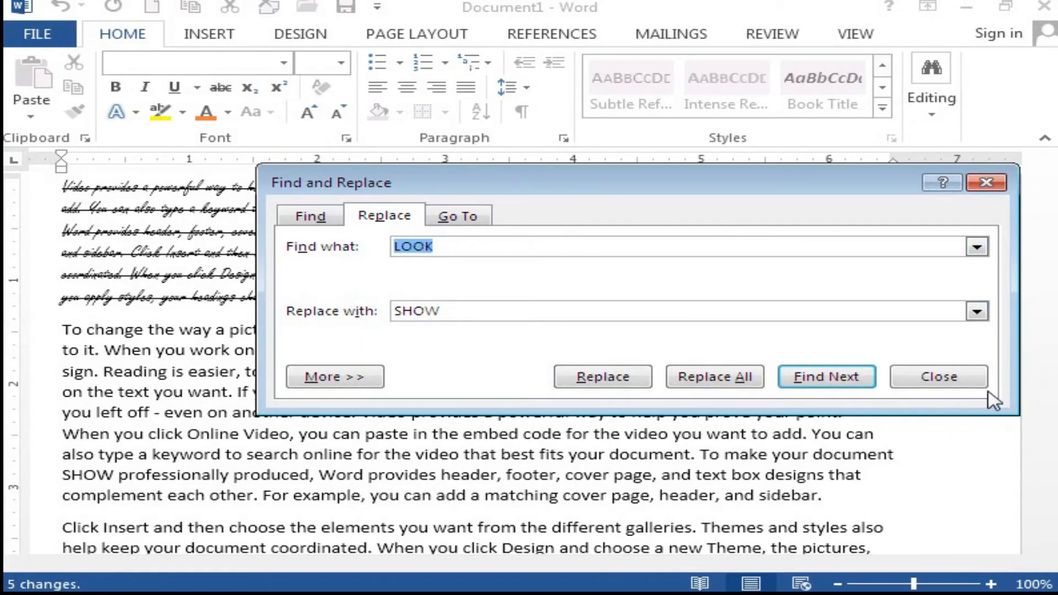
{"action": "left_click", "coordinate": [972, 377]}
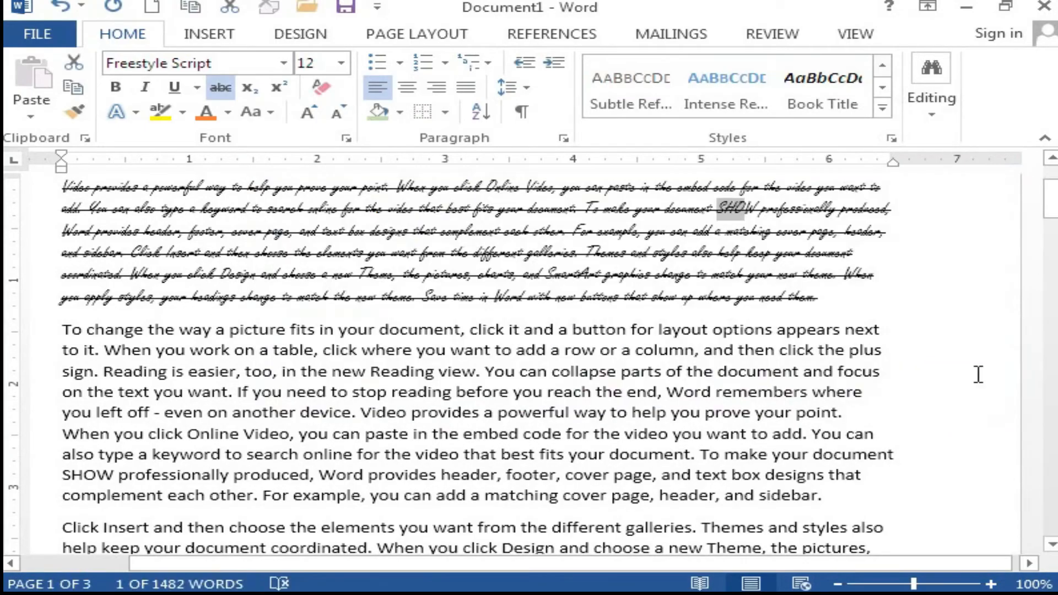
Select all of the document's text, and turn on the Select Objects mode.
{"action": "left_click", "coordinate": [932, 112]}
{"action": "left_click", "coordinate": [956, 212]}
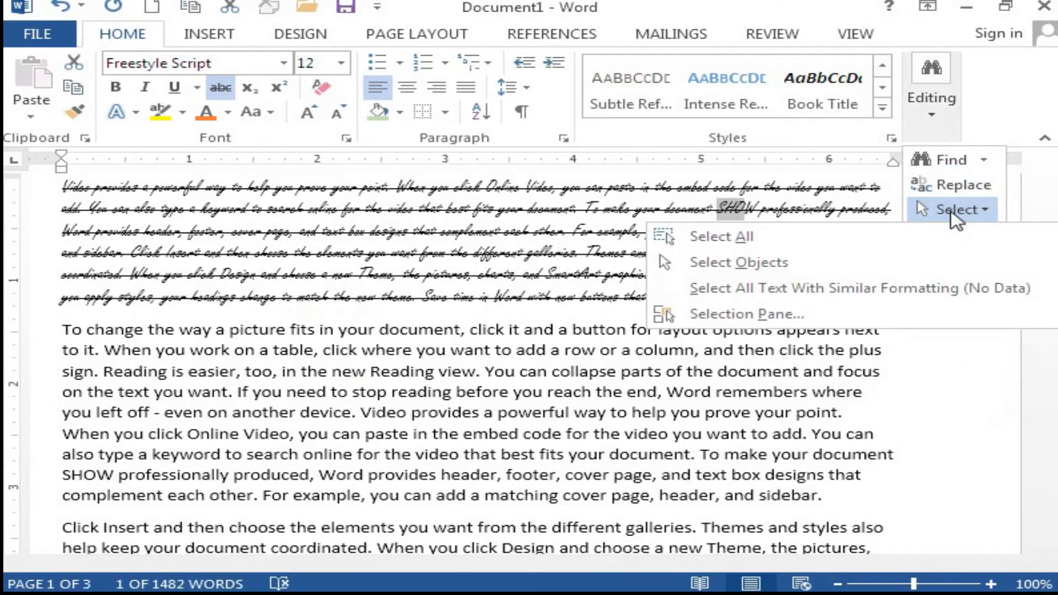
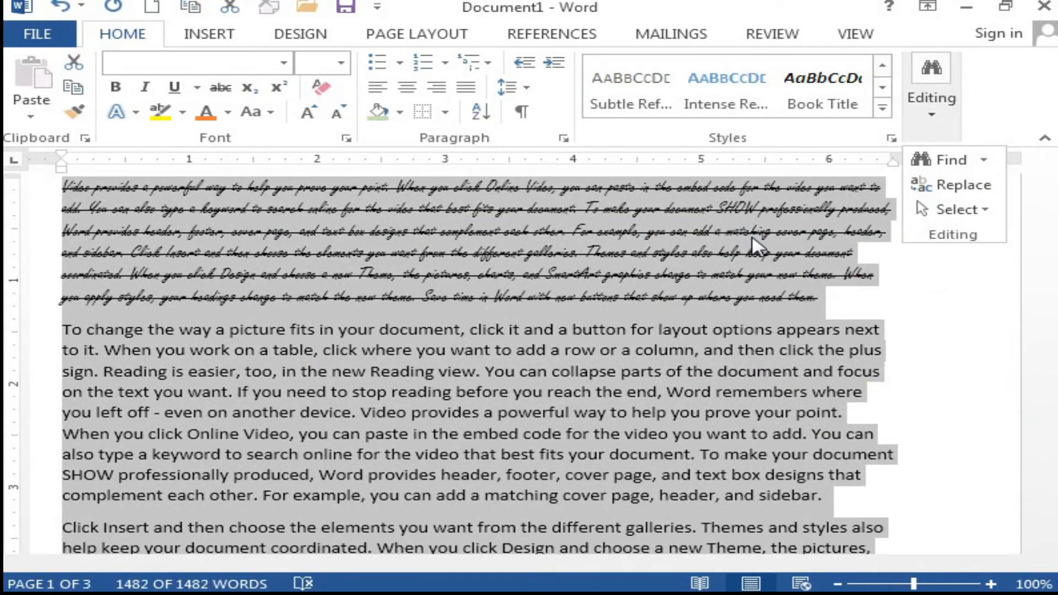
{"action": "left_click", "coordinate": [956, 210]}
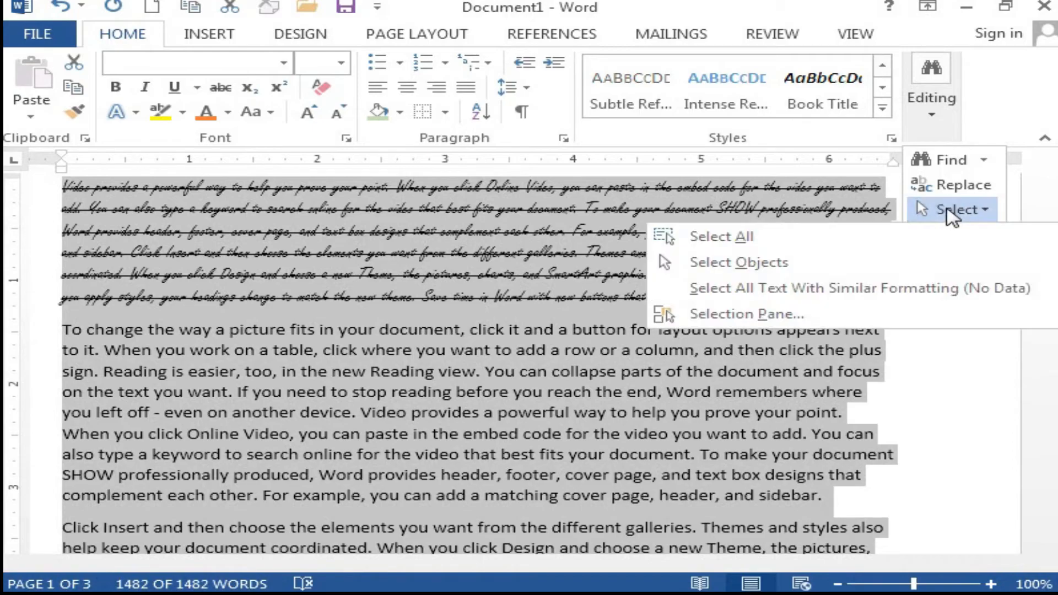
{"action": "left_click", "coordinate": [752, 264]}
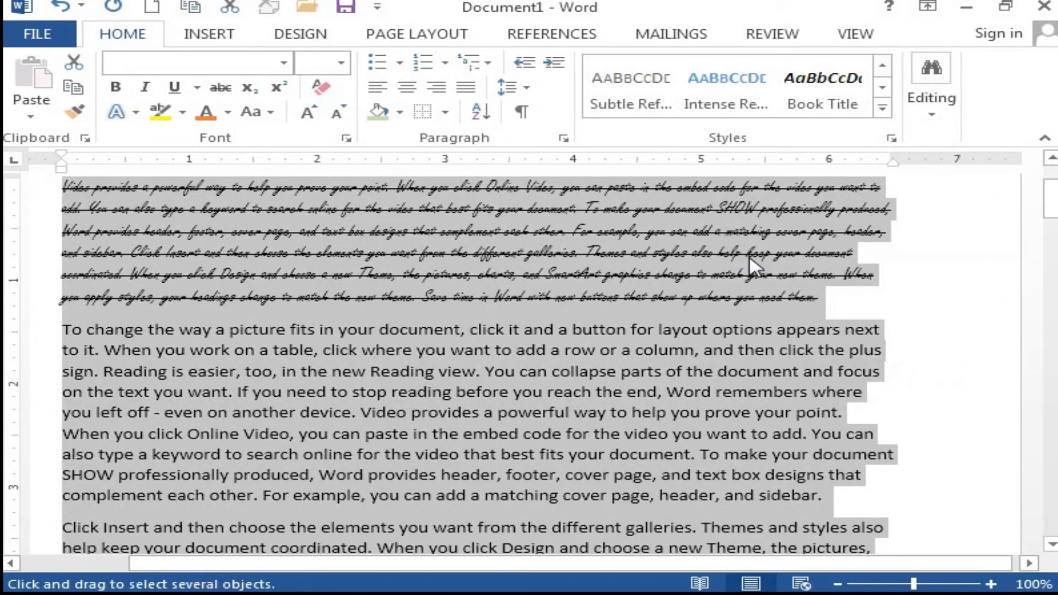
{"action": "left_click", "coordinate": [930, 116]}
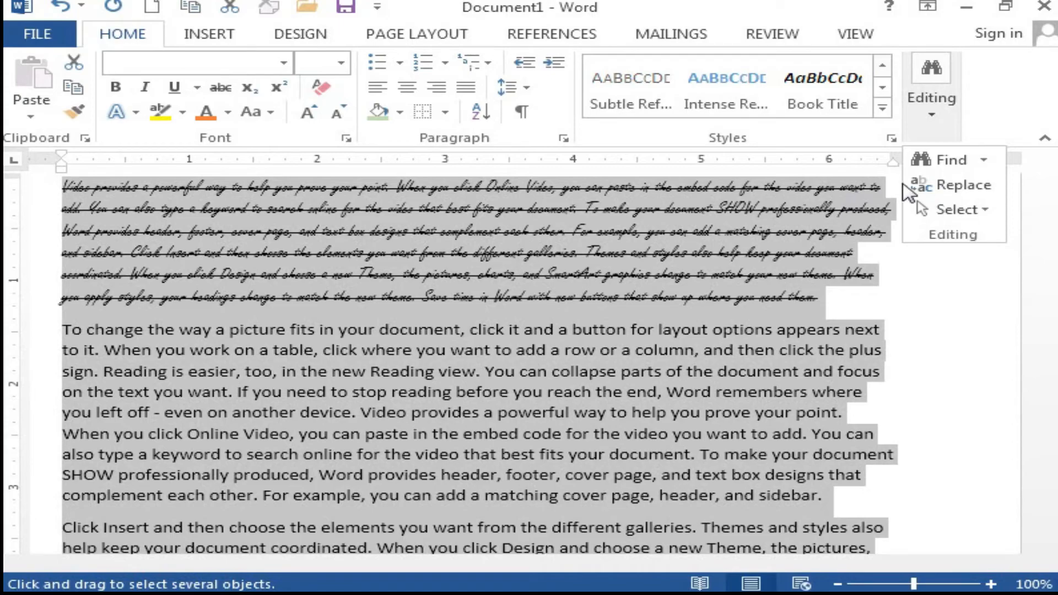
{"action": "left_click", "coordinate": [956, 211]}
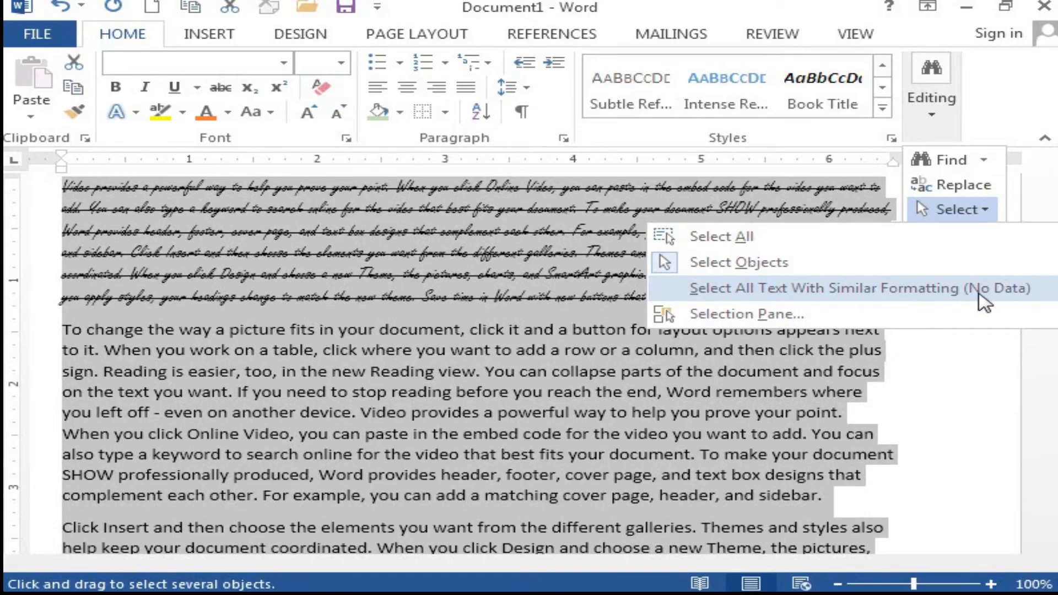
{"action": "left_click", "coordinate": [380, 402]}
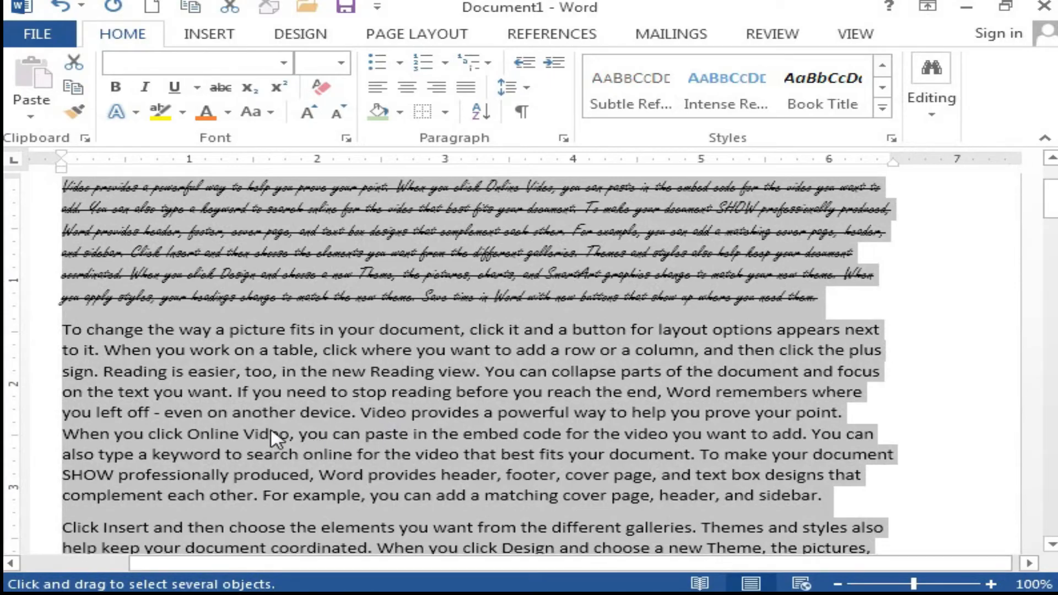
{"action": "scroll", "coordinate": [283, 421], "scroll_direction": "down", "scroll_amount": 10}
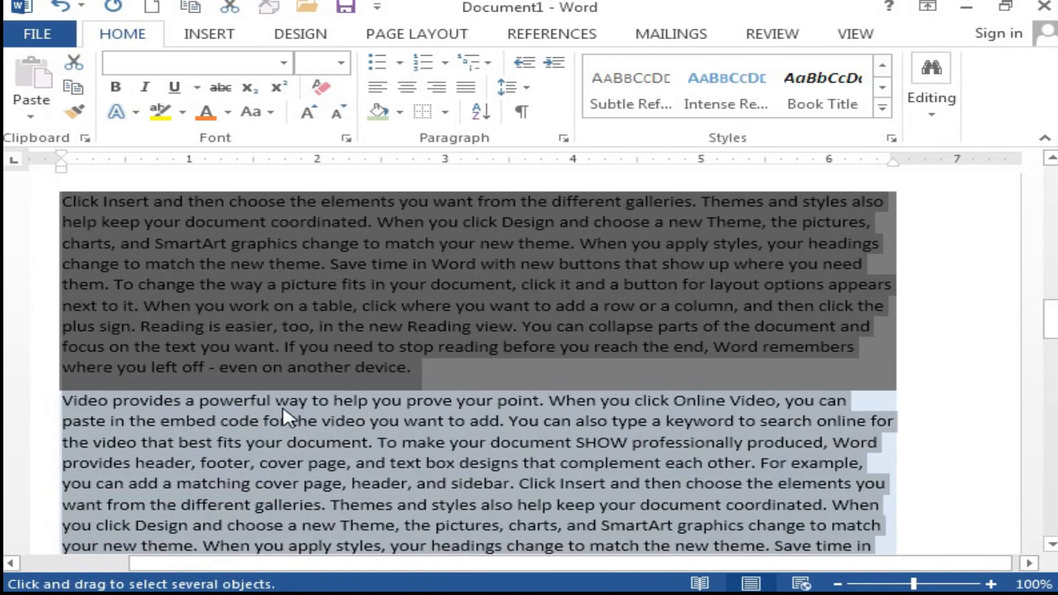
{"action": "scroll", "coordinate": [283, 420], "scroll_direction": "down", "scroll_amount": 15}
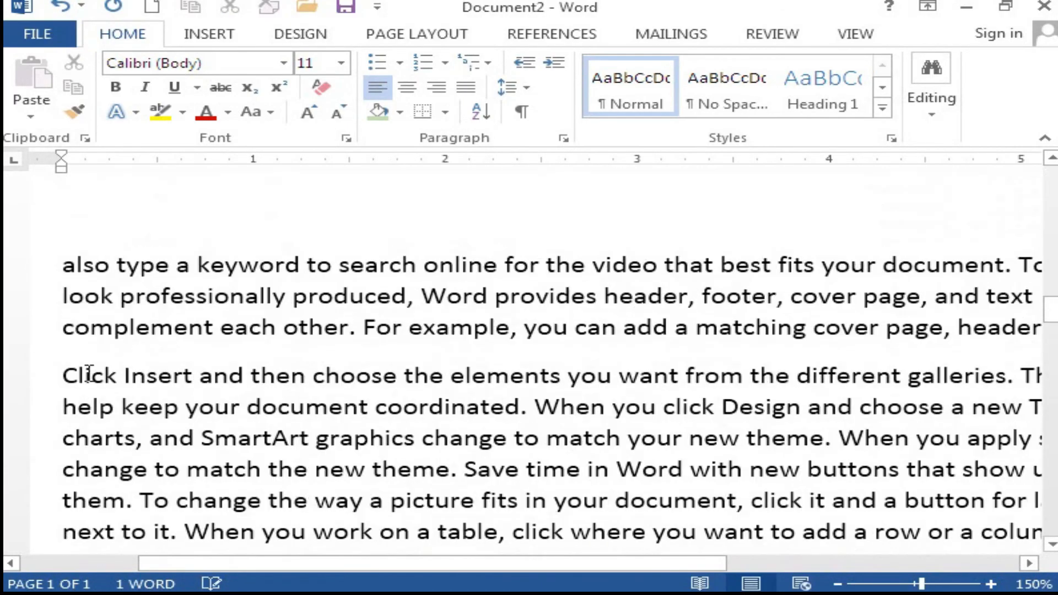
In Document2, apply the Heading 1 style to the first paragraph's opening words "Video provides a powerful".
{"action": "scroll", "coordinate": [90, 373], "scroll_direction": "up", "scroll_amount": 15}
{"action": "scroll", "coordinate": [86, 380], "scroll_direction": "down", "scroll_amount": 4}
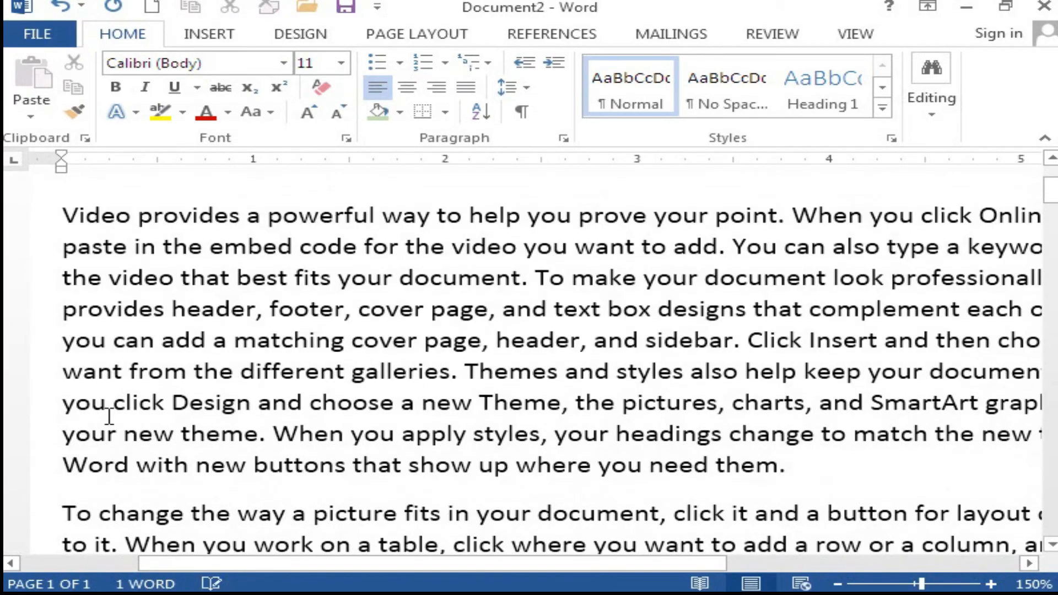
{"action": "scroll", "coordinate": [108, 405], "scroll_direction": "up", "scroll_amount": 3}
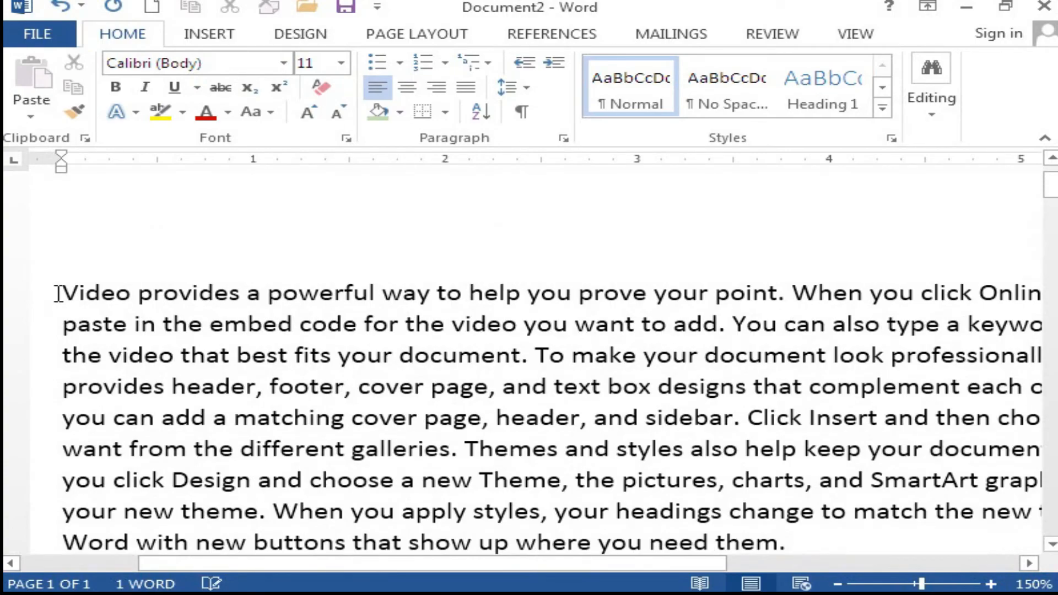
{"action": "left_click_drag", "start_coordinate": [58, 292], "coordinate": [292, 294]}
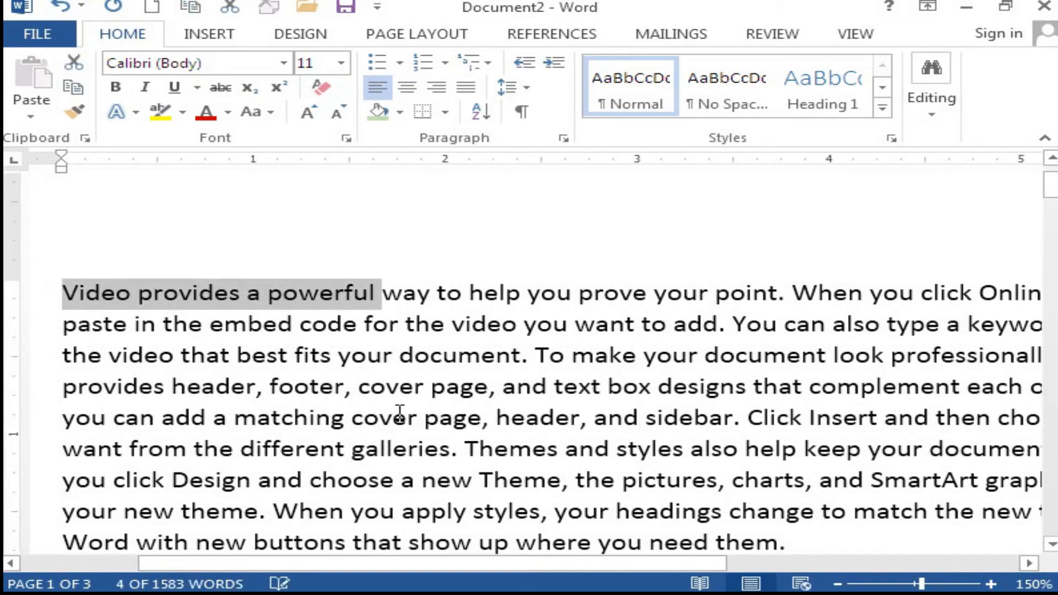
{"action": "left_click", "coordinate": [837, 94]}
Apply the Heading 1 style to the words "your document, click" in the second paragraph.
{"action": "scroll", "coordinate": [704, 463], "scroll_direction": "down", "scroll_amount": 2}
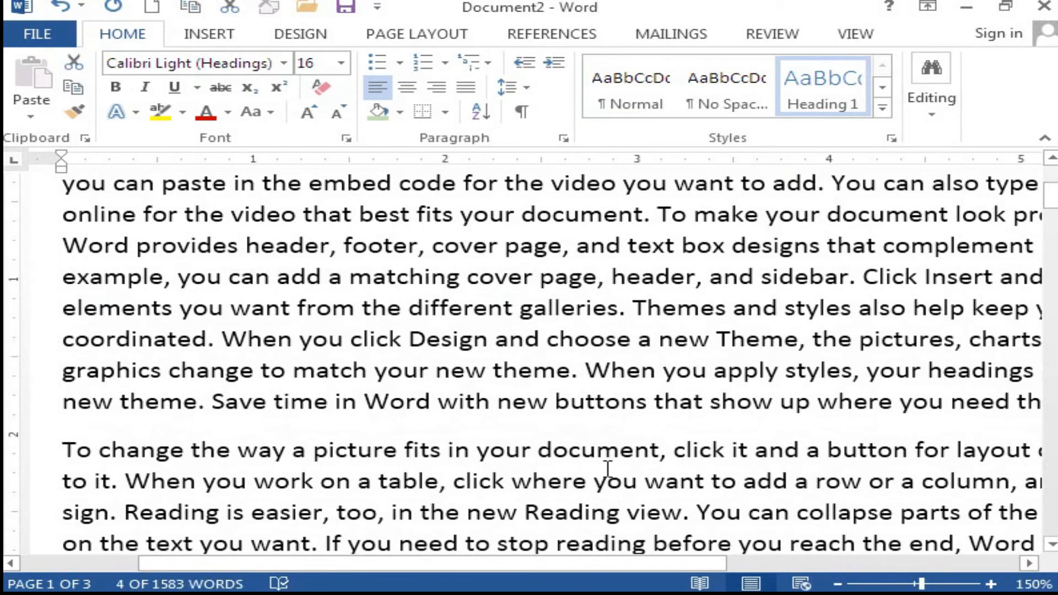
{"action": "left_click_drag", "start_coordinate": [537, 450], "coordinate": [736, 448]}
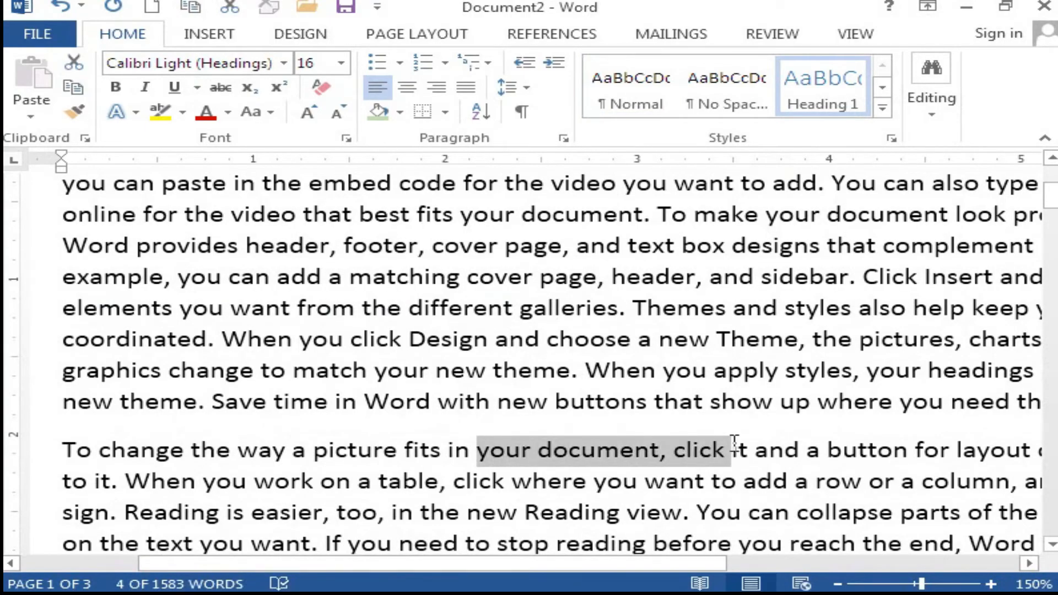
{"action": "left_click", "coordinate": [832, 103]}
Apply the Heading 1 style to the words "and then choose the elements" in the third paragraph.
{"action": "scroll", "coordinate": [450, 522], "scroll_direction": "down", "scroll_amount": 4}
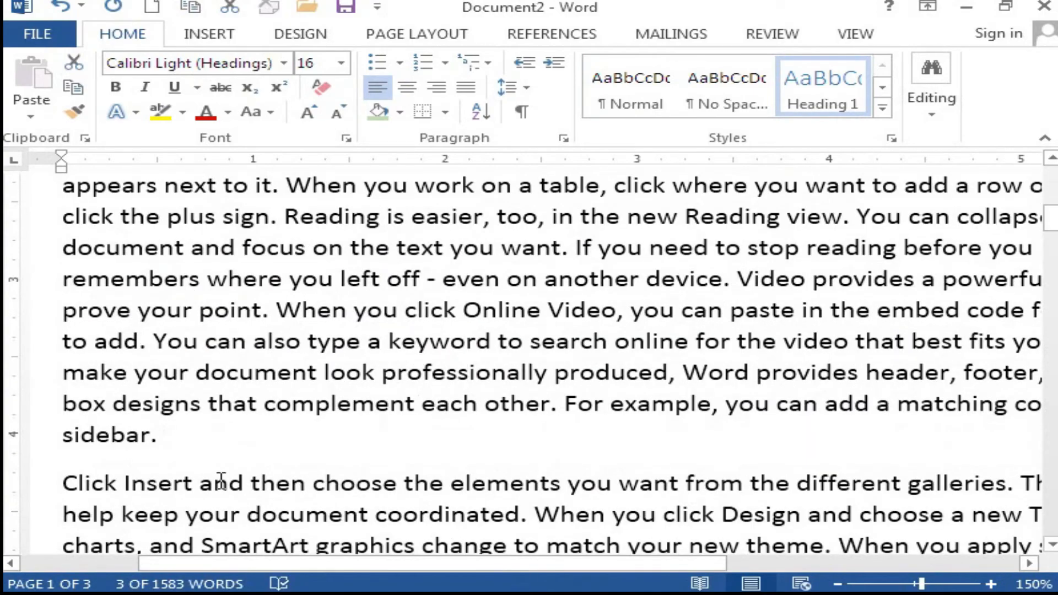
{"action": "left_click_drag", "start_coordinate": [217, 486], "coordinate": [567, 484]}
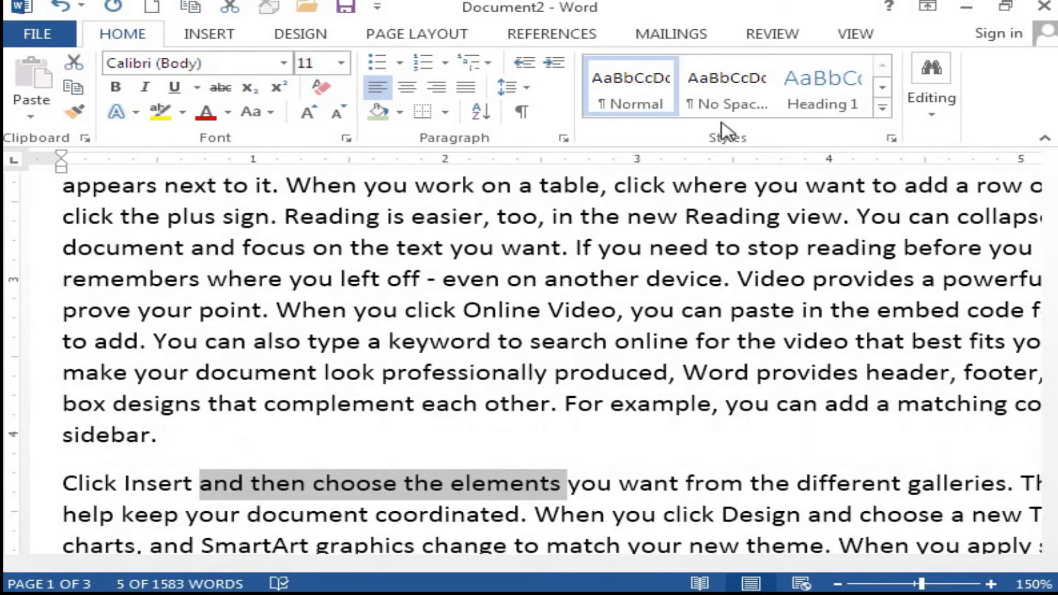
{"action": "left_click", "coordinate": [802, 109]}
Select all text with formatting similar to the Heading 1 words "Video provides a powerful" in the first paragraph.
{"action": "scroll", "coordinate": [302, 489], "scroll_direction": "up", "scroll_amount": 3}
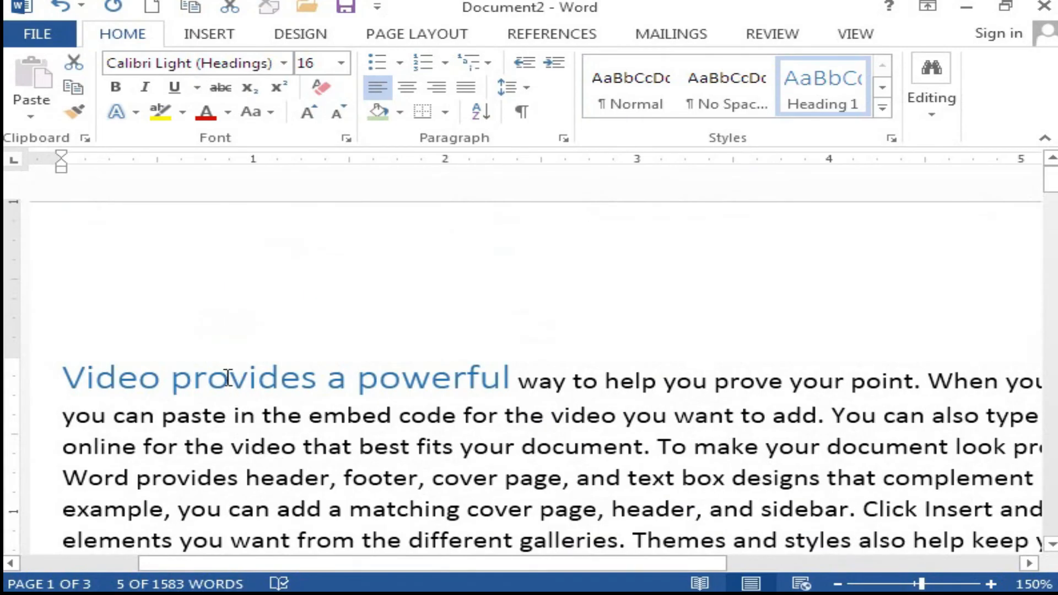
{"action": "left_click", "coordinate": [229, 378]}
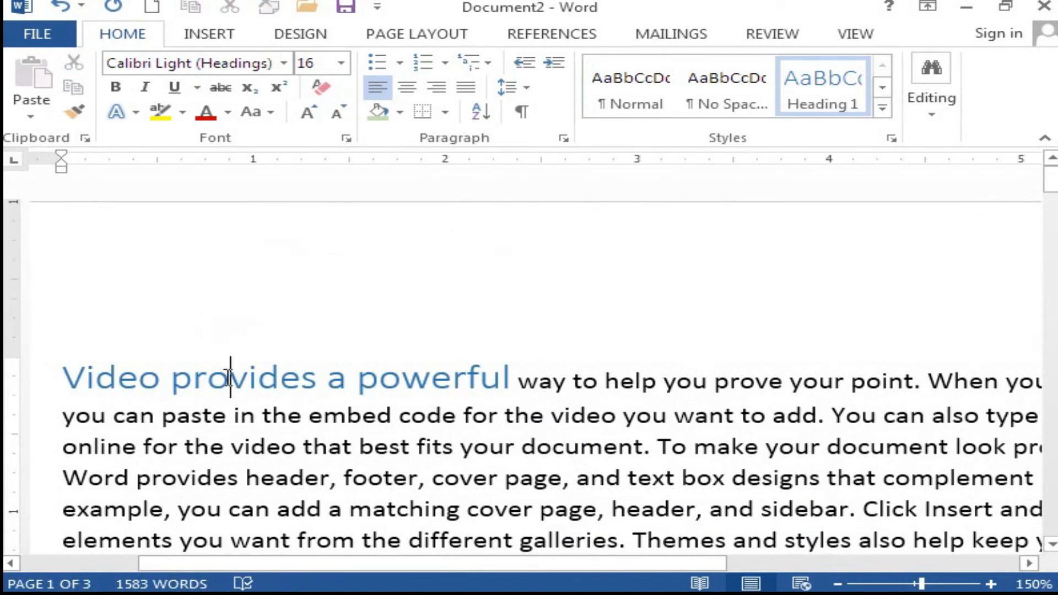
{"action": "scroll", "coordinate": [278, 330], "scroll_direction": "down", "scroll_amount": 6}
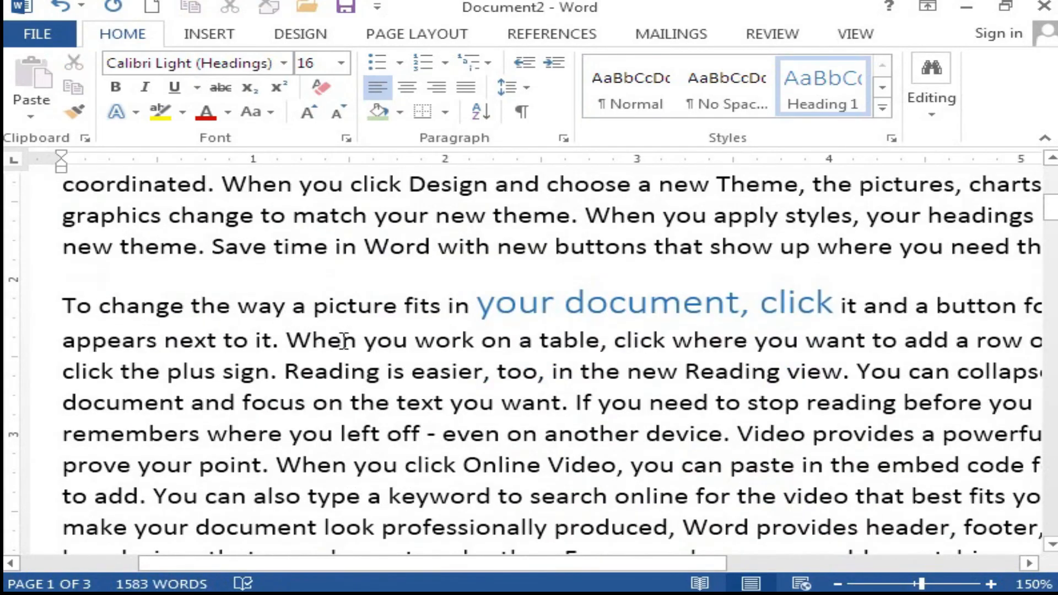
{"action": "scroll", "coordinate": [461, 410], "scroll_direction": "down", "scroll_amount": 9}
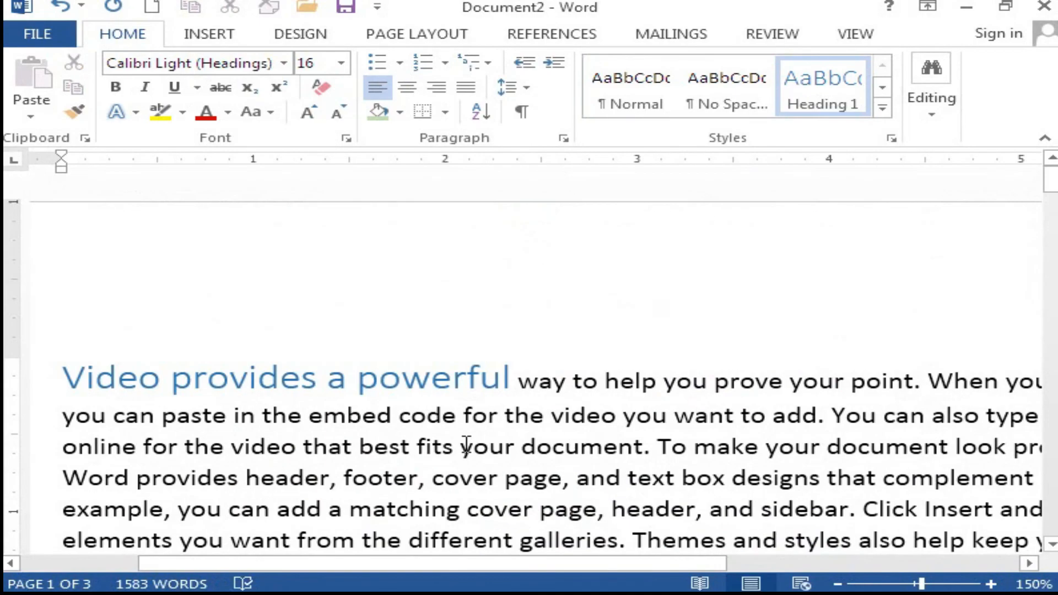
{"action": "scroll", "coordinate": [230, 380], "scroll_direction": "down", "scroll_amount": 3}
{"action": "left_click", "coordinate": [139, 223]}
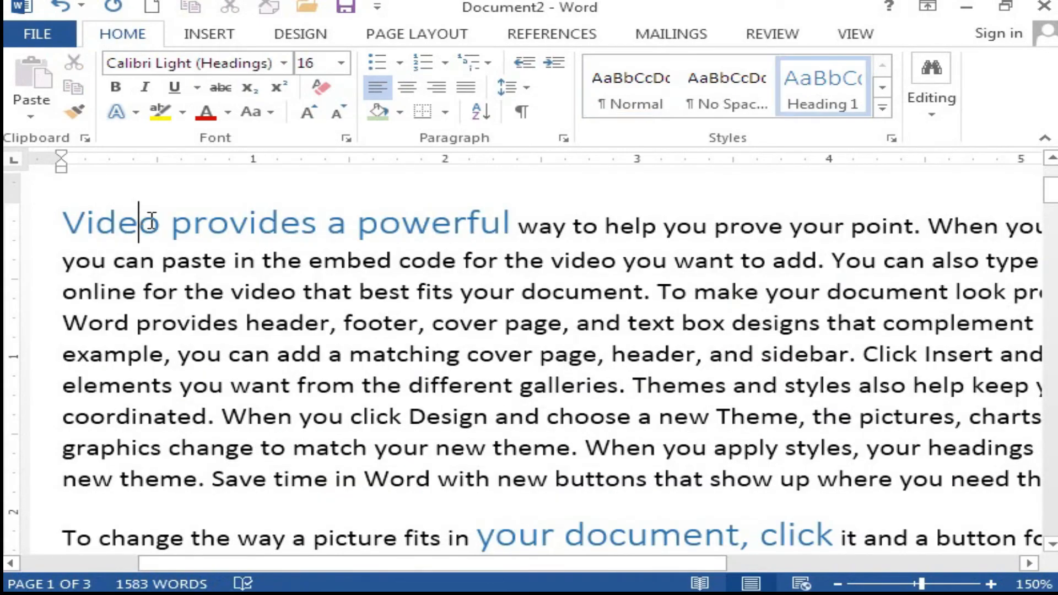
{"action": "left_click", "coordinate": [937, 115]}
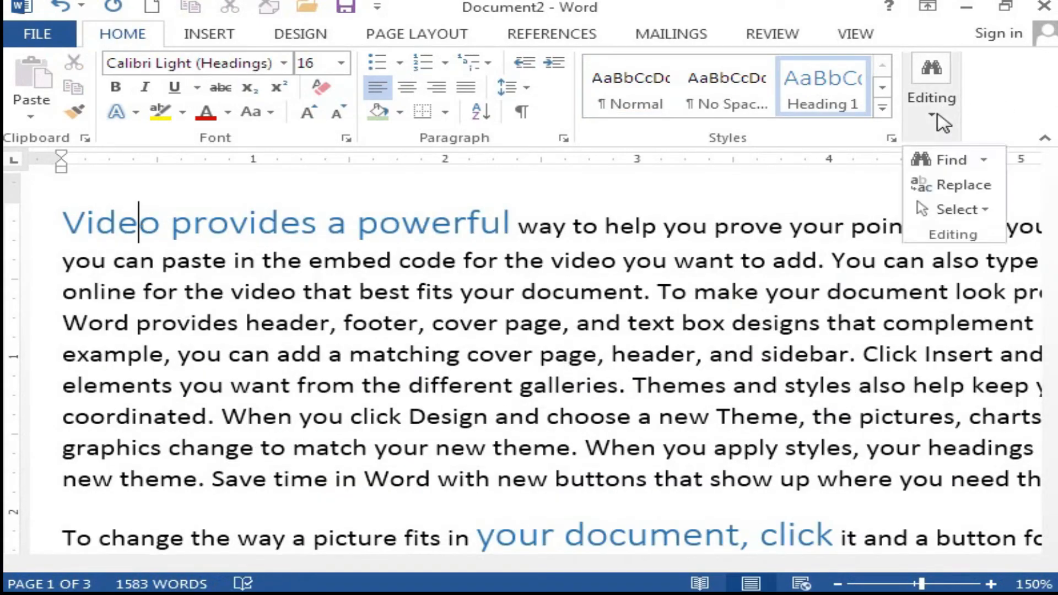
{"action": "left_click", "coordinate": [951, 209]}
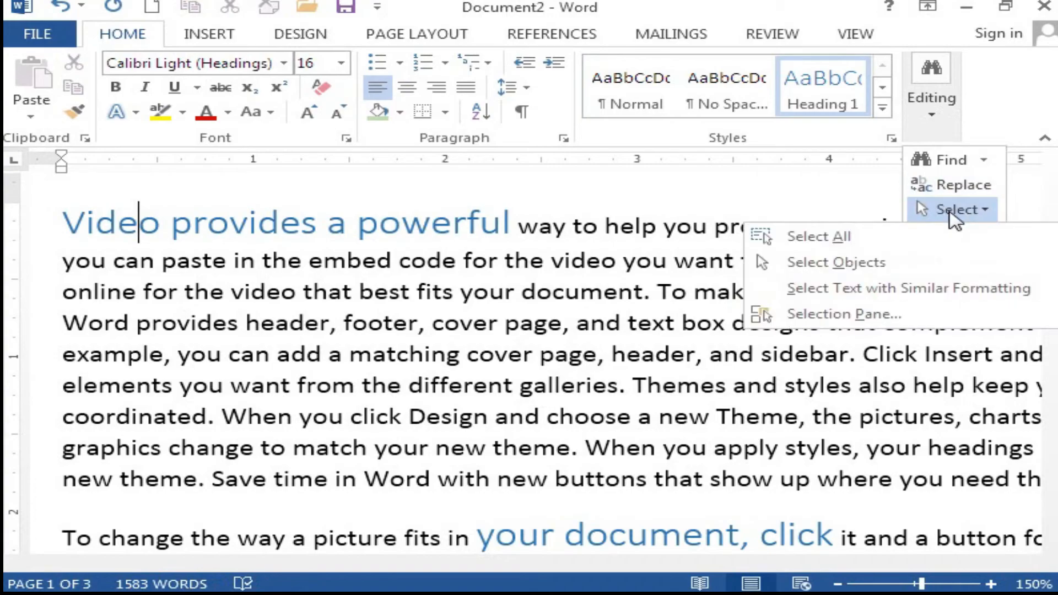
{"action": "left_click", "coordinate": [901, 298]}
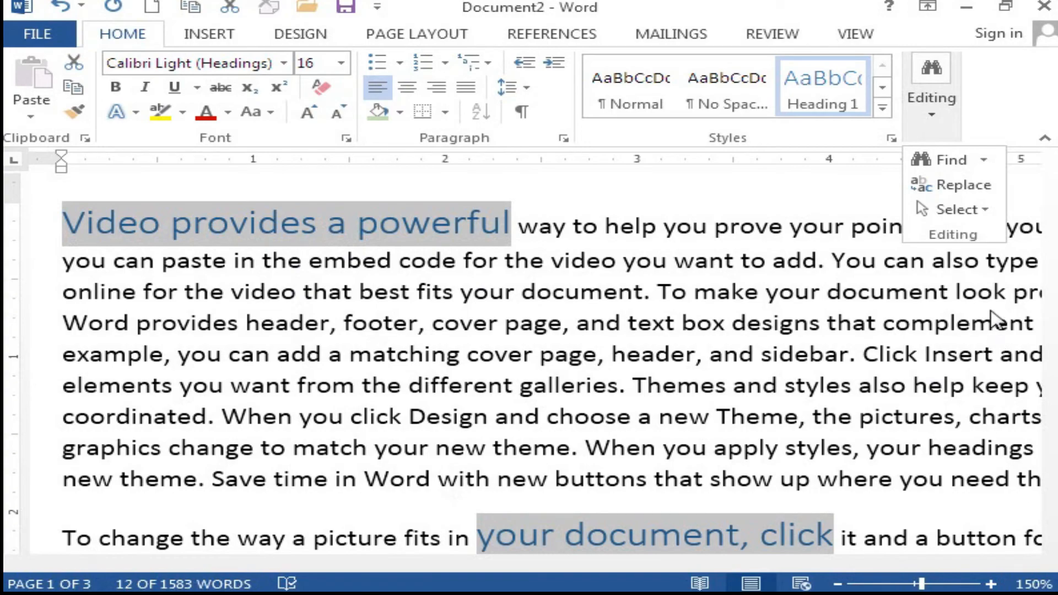
Zoom the document out to 80% to examine the selected heading words, and clear the selection.
{"action": "left_click", "coordinate": [836, 584]}
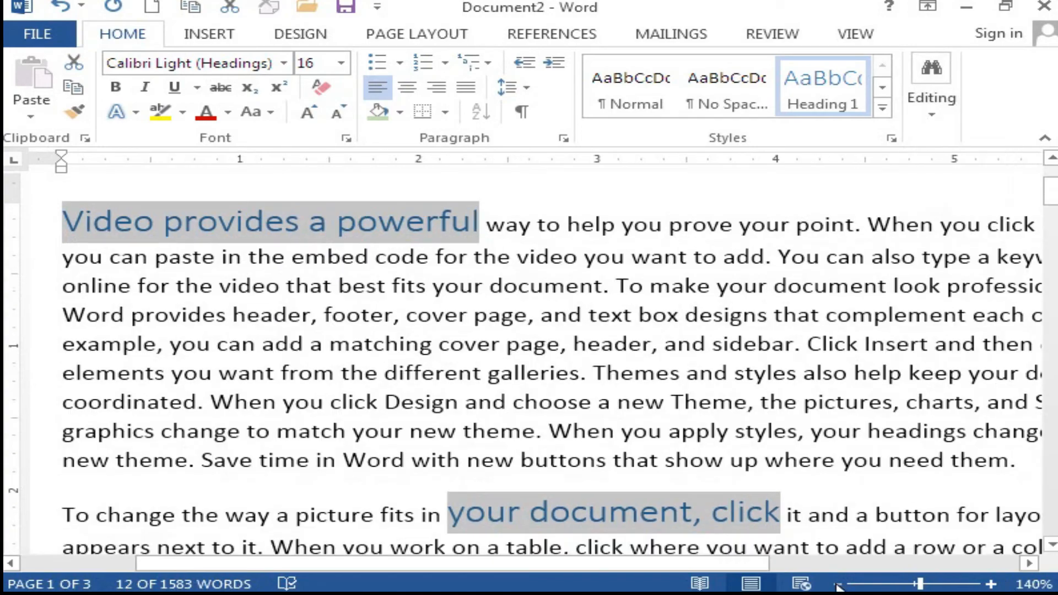
{"action": "left_click", "coordinate": [836, 584]}
{"action": "left_click", "coordinate": [836, 584]}
{"action": "left_click", "coordinate": [836, 584]}
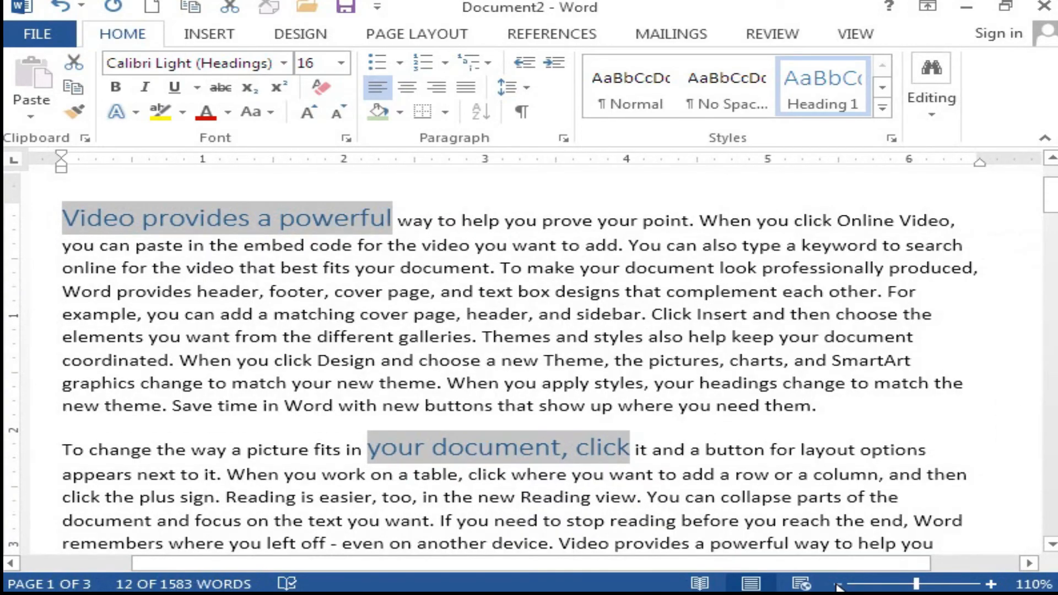
{"action": "left_click", "coordinate": [836, 584]}
{"action": "left_click", "coordinate": [836, 584]}
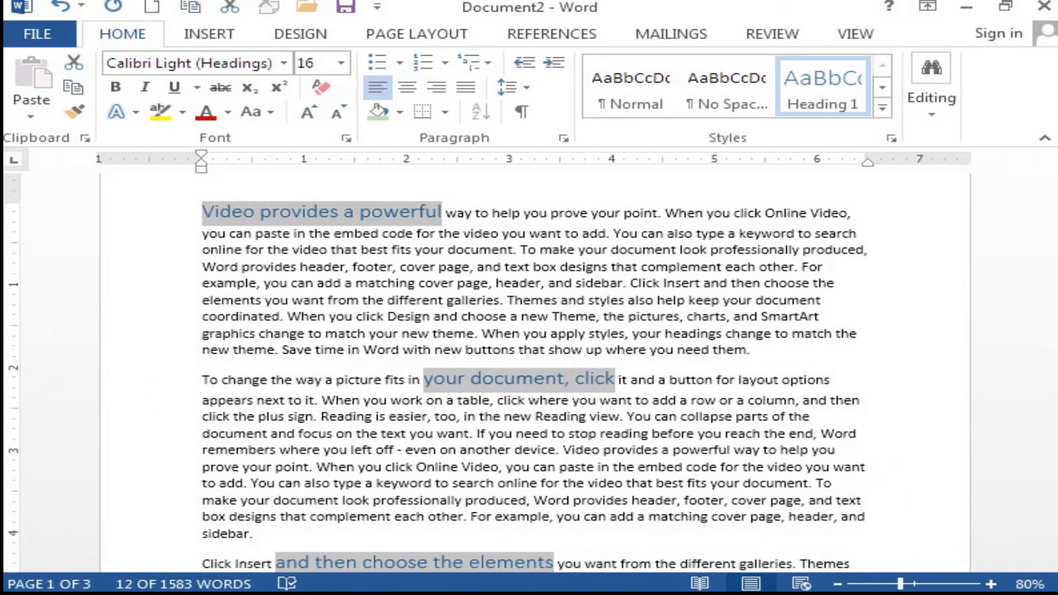
{"action": "left_click", "coordinate": [1050, 562]}
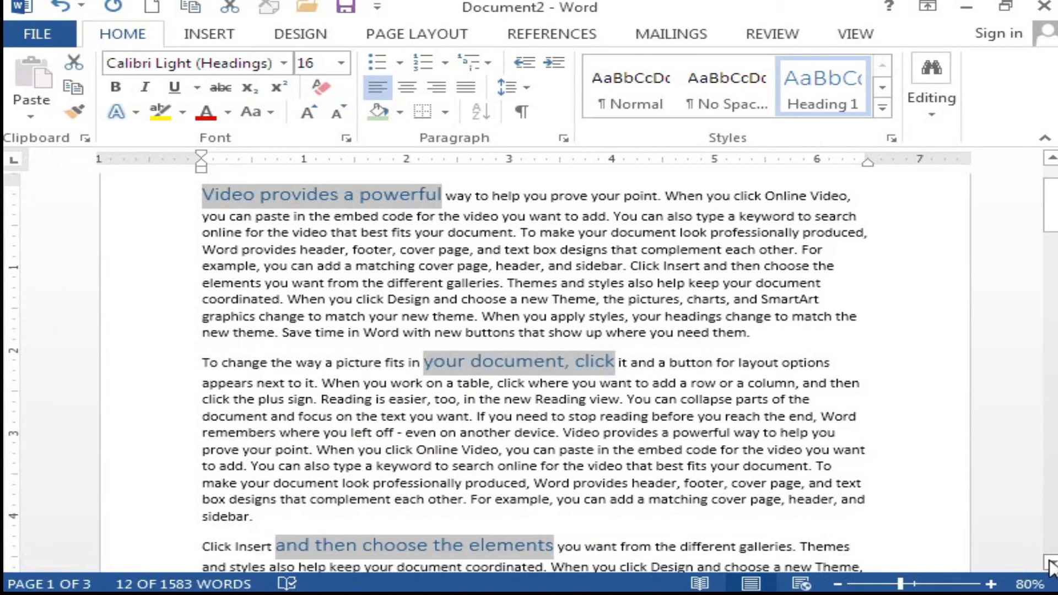
{"action": "left_click", "coordinate": [357, 333]}
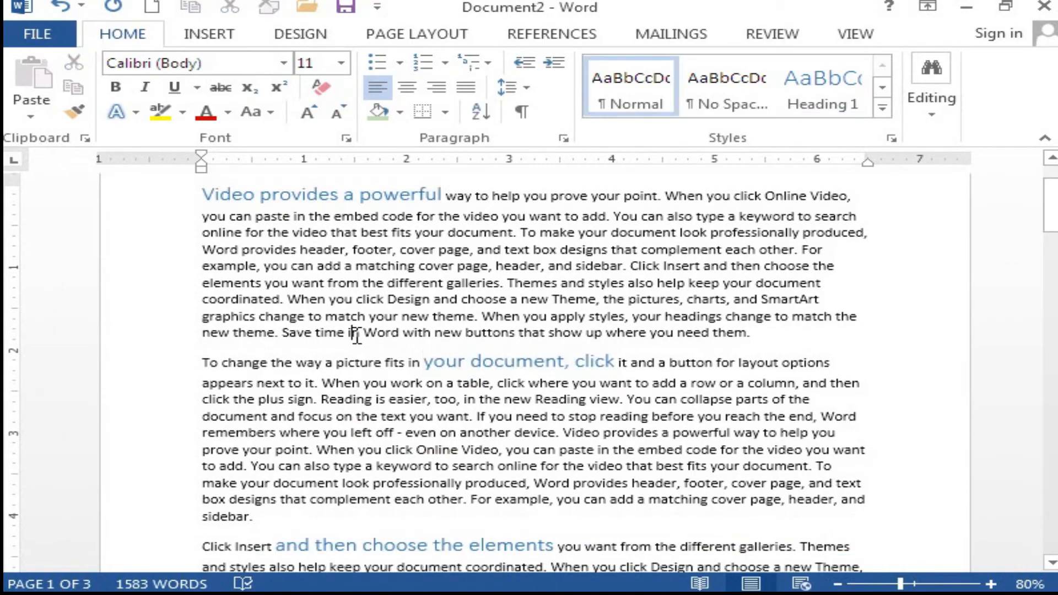
From the first paragraph's blue heading words, reselect all similarly formatted text in the document.
{"action": "left_click", "coordinate": [271, 195]}
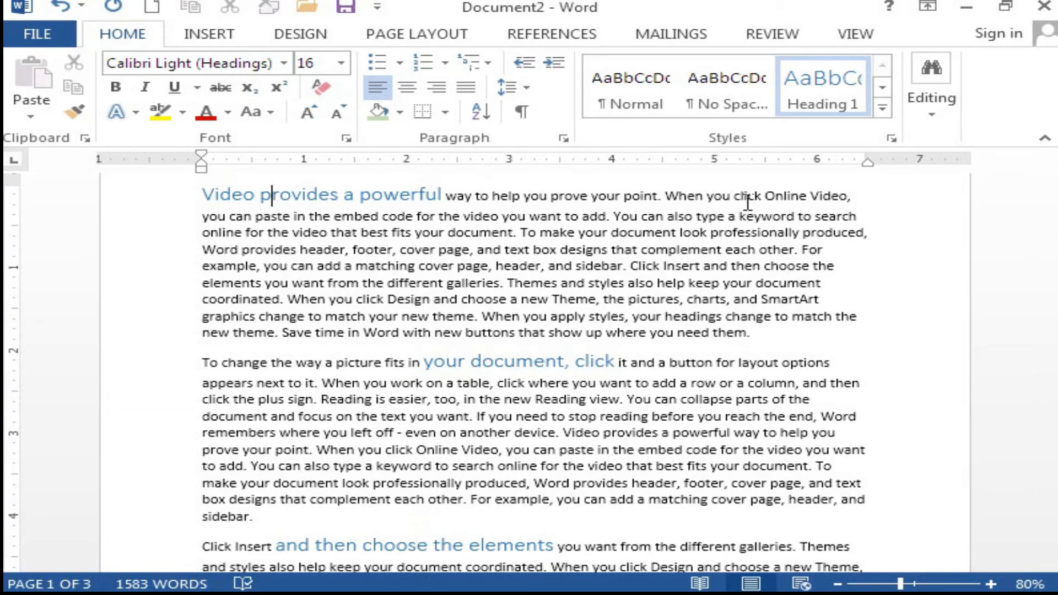
{"action": "left_click", "coordinate": [928, 116]}
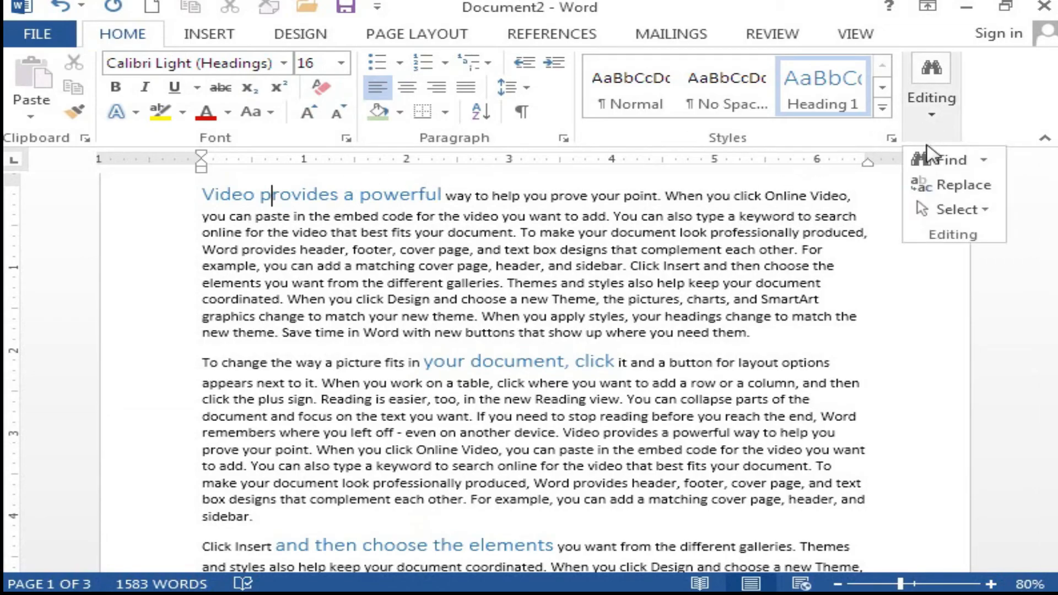
{"action": "left_click", "coordinate": [953, 210]}
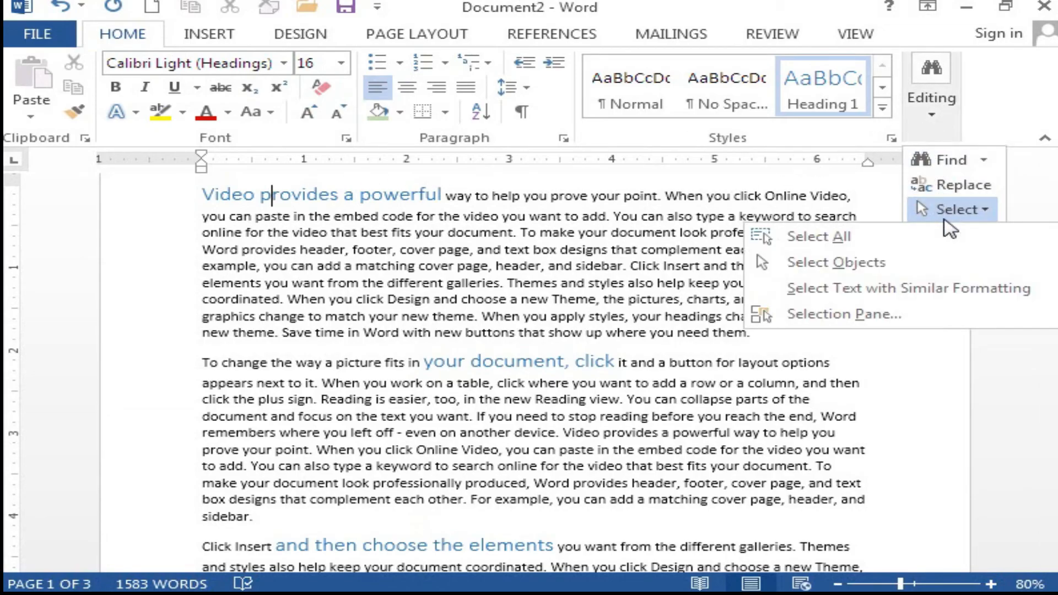
{"action": "left_click", "coordinate": [843, 288]}
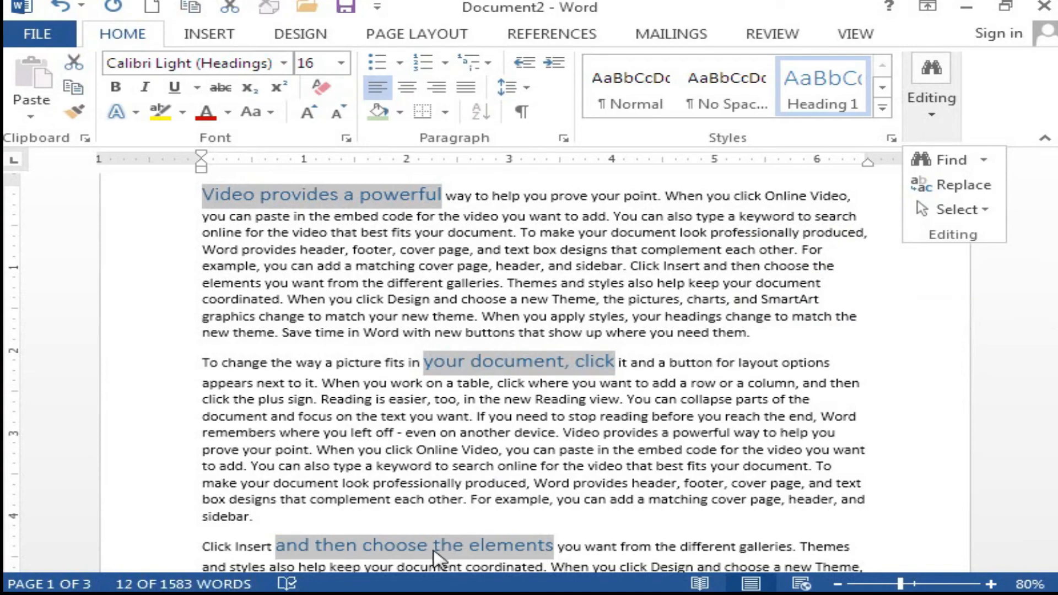
Display the Selection pane, deselect the heading words, and close the pane.
{"action": "left_click", "coordinate": [963, 211]}
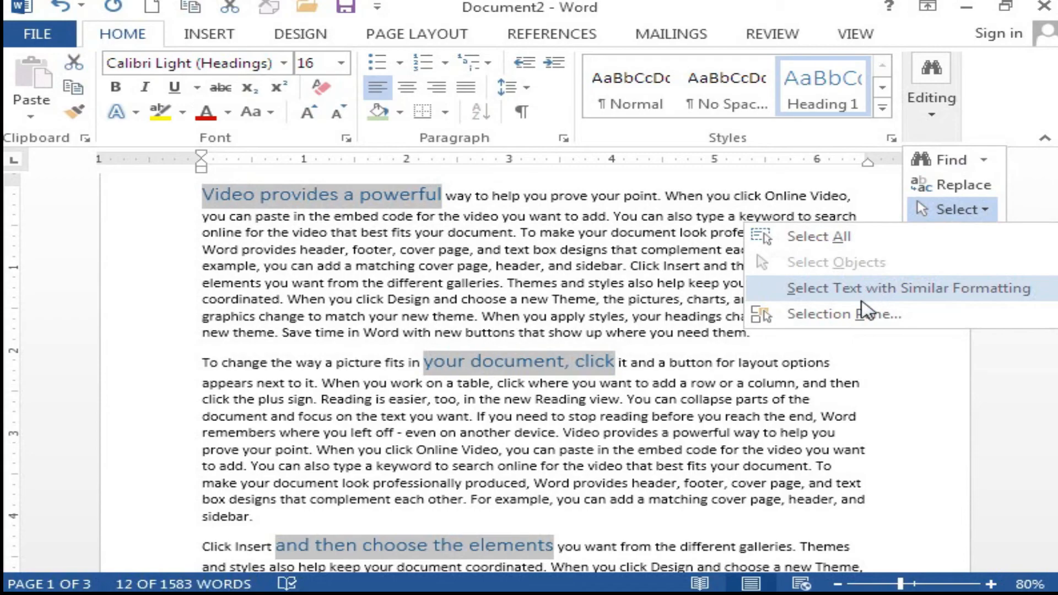
{"action": "left_click", "coordinate": [863, 318]}
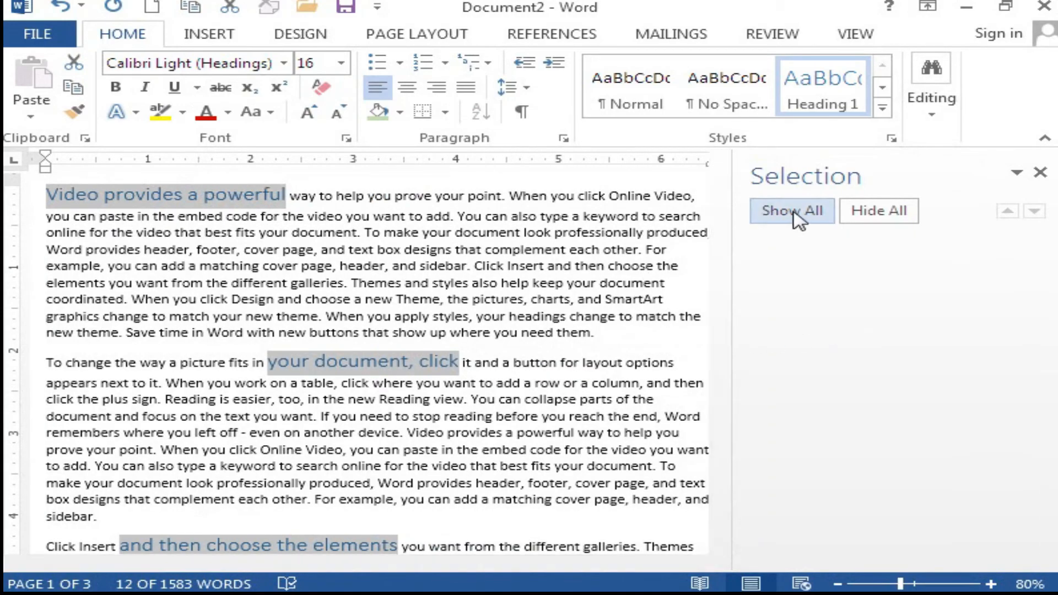
{"action": "left_click", "coordinate": [346, 251]}
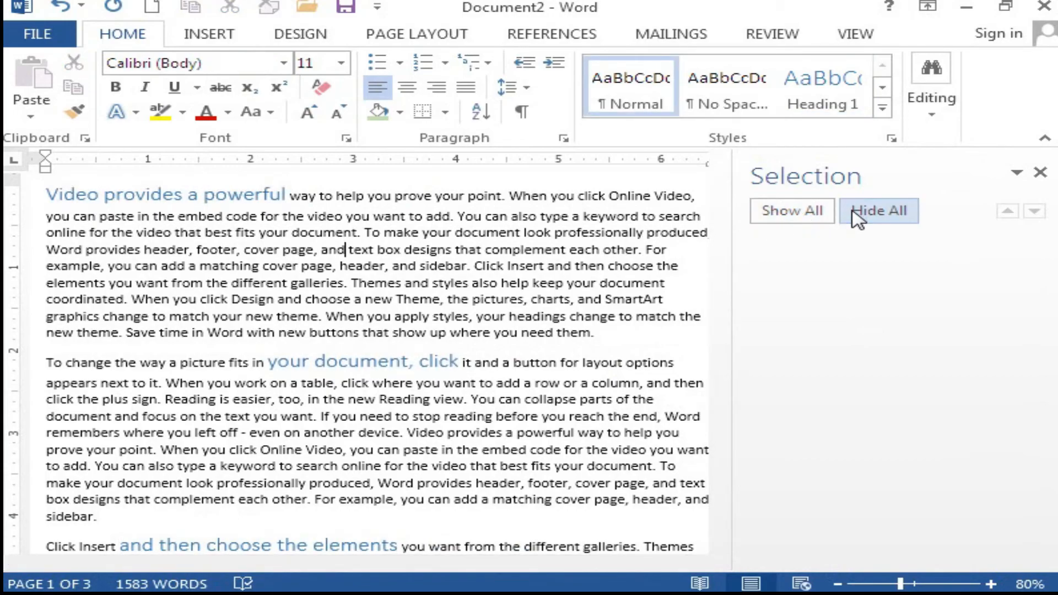
{"action": "left_click", "coordinate": [1040, 173]}
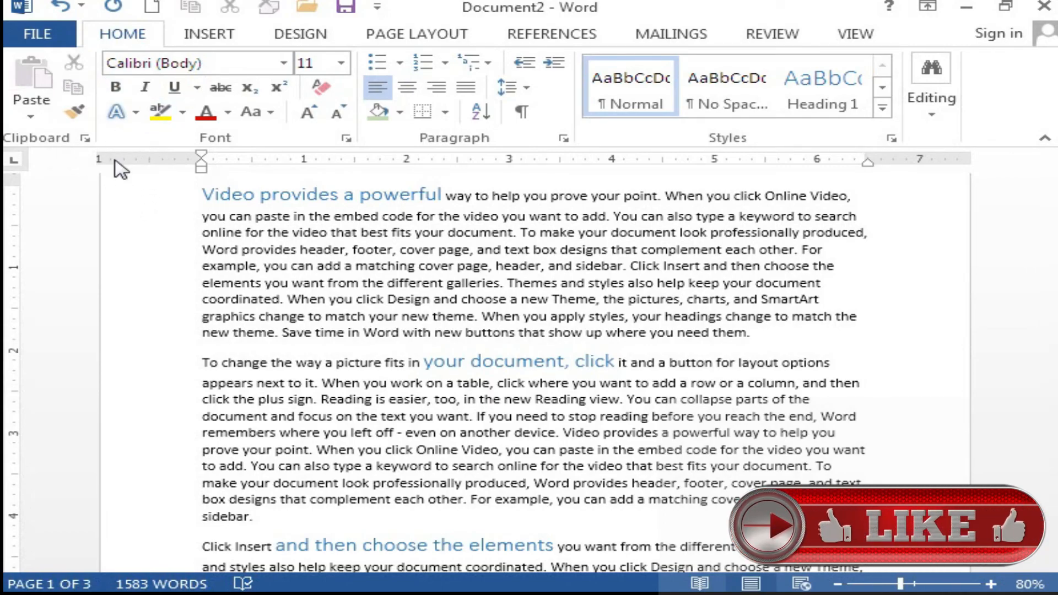
Cut "Video provides a powerfu" from the start of the first paragraph and paste it at that paragraph's end.
{"action": "left_click", "coordinate": [200, 187]}
{"action": "left_click_drag", "start_coordinate": [200, 187], "coordinate": [438, 194]}
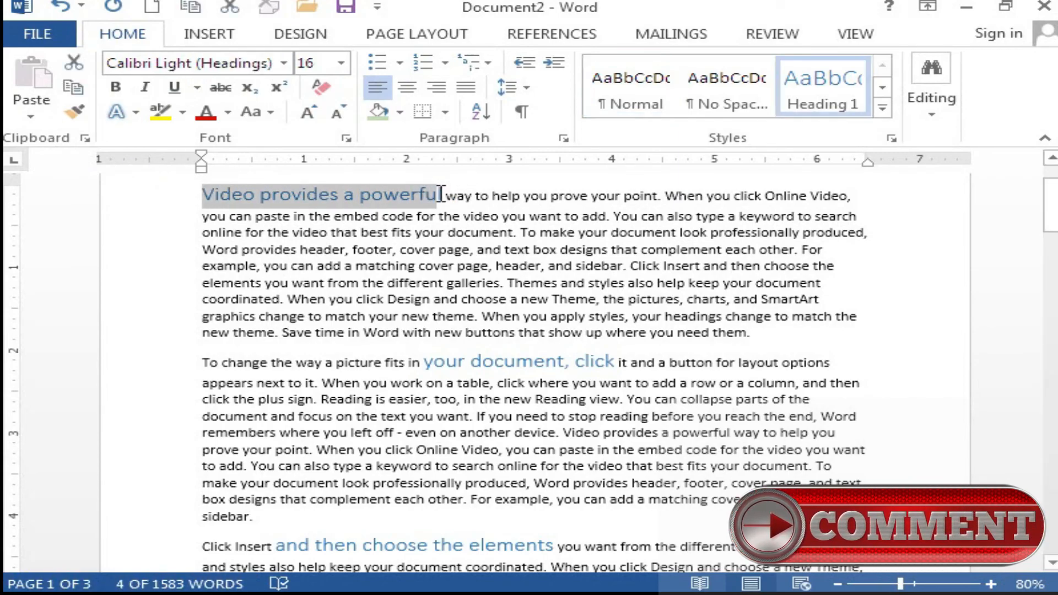
{"action": "left_click", "coordinate": [84, 68]}
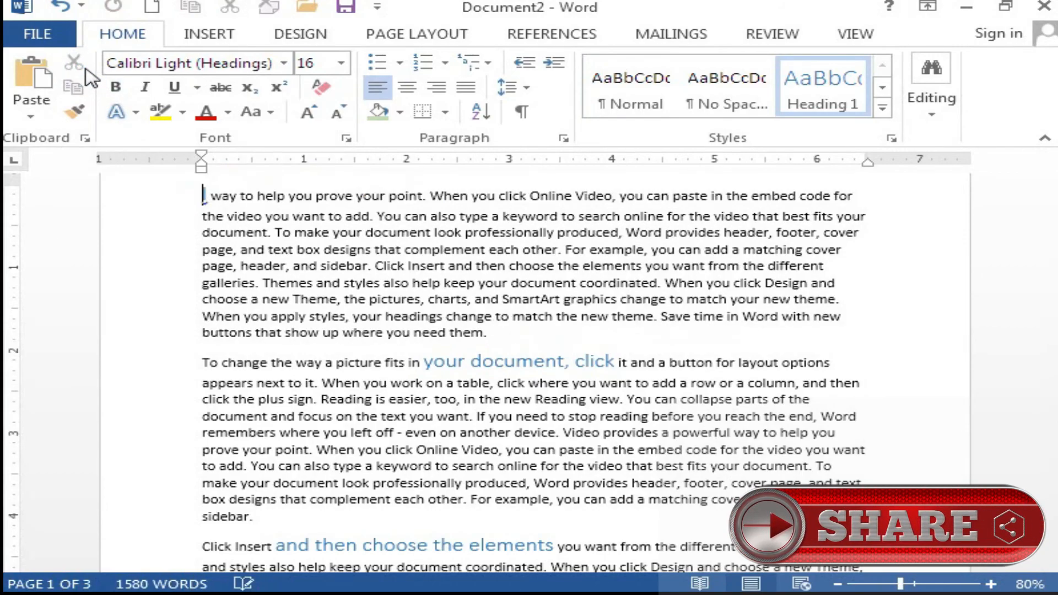
{"action": "left_click", "coordinate": [496, 332]}
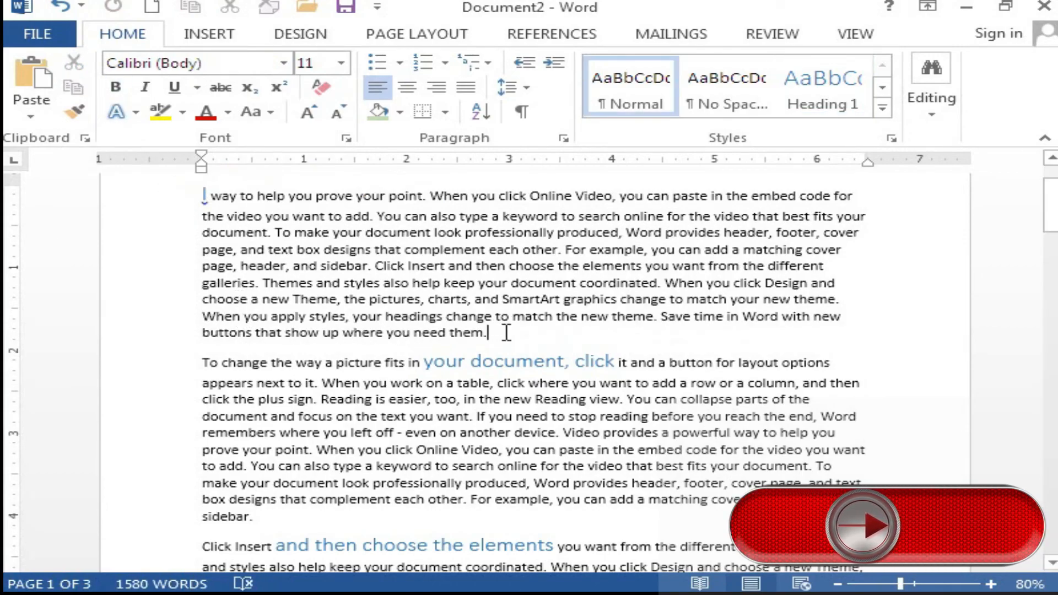
{"action": "left_click", "coordinate": [33, 88]}
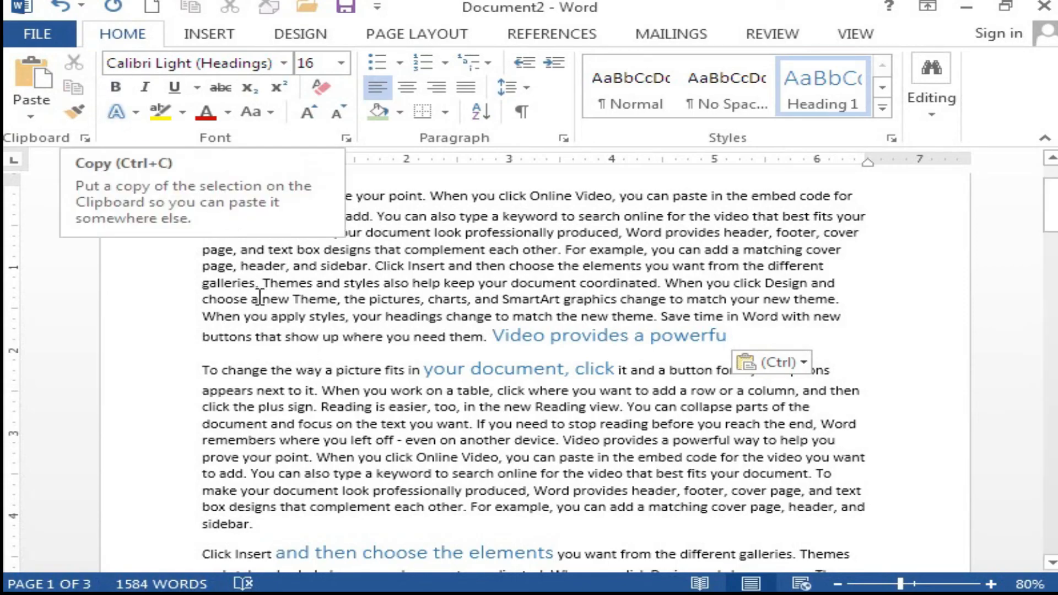
Copy "Video provides a powerfu" from the first paragraph's end to its start, and remove the space before the leftover "l".
{"action": "left_click", "coordinate": [250, 286]}
{"action": "left_click_drag", "start_coordinate": [495, 334], "coordinate": [697, 331]}
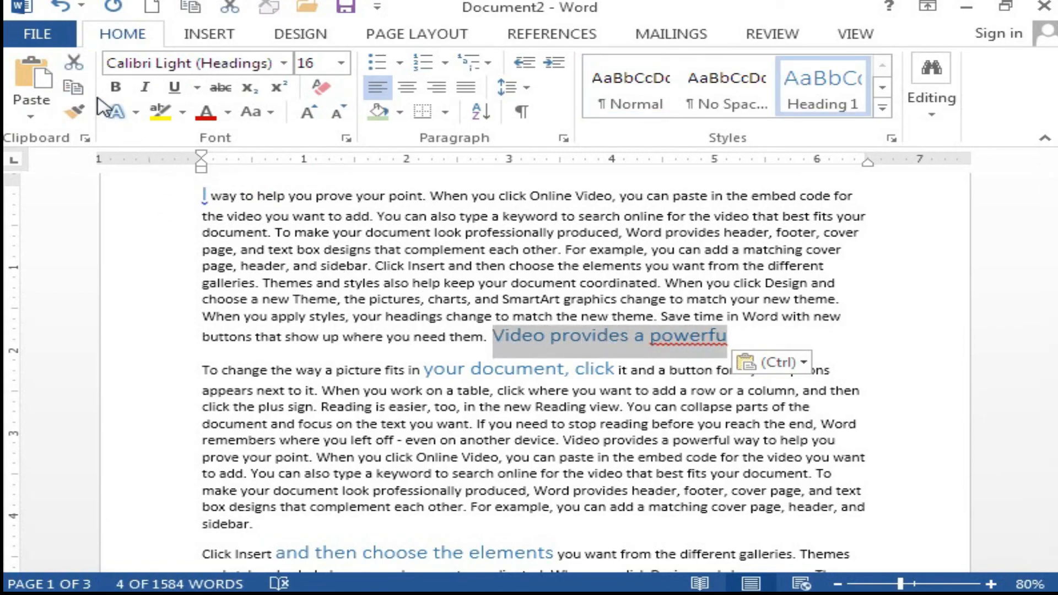
{"action": "left_click", "coordinate": [79, 88]}
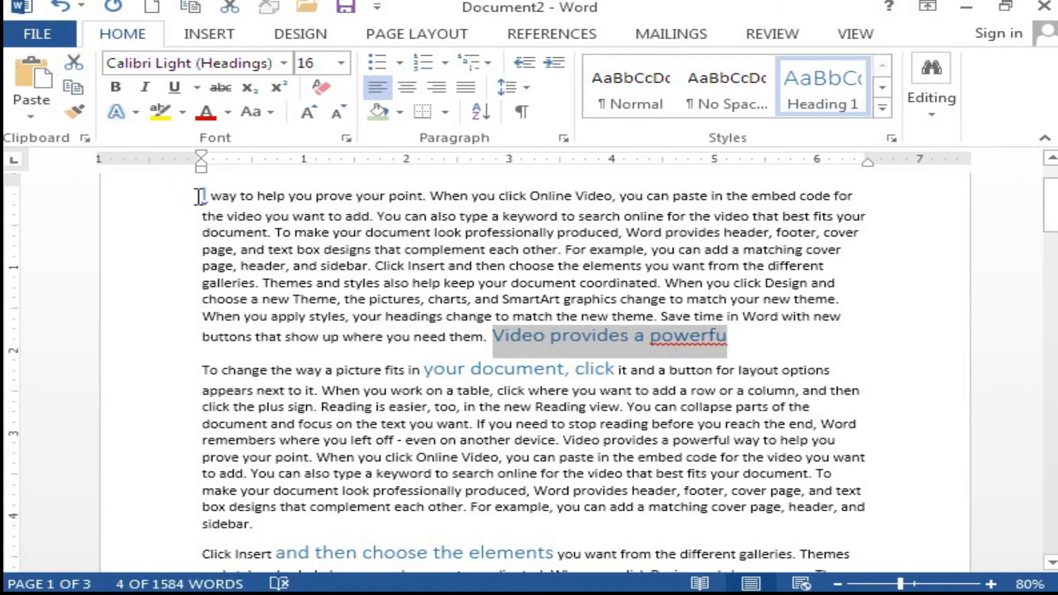
{"action": "left_click", "coordinate": [199, 195]}
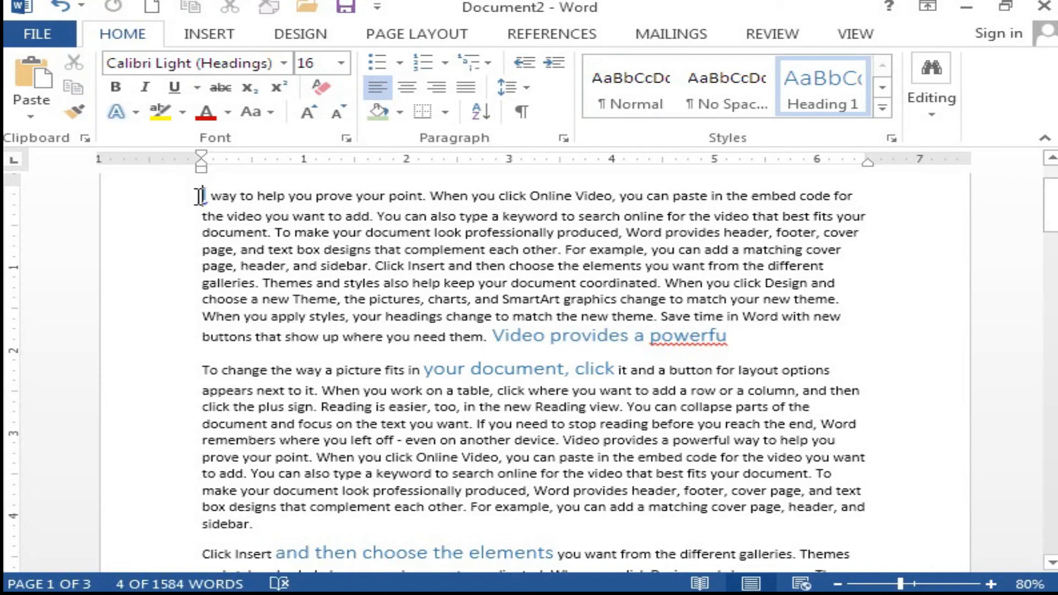
{"action": "left_click", "coordinate": [39, 82]}
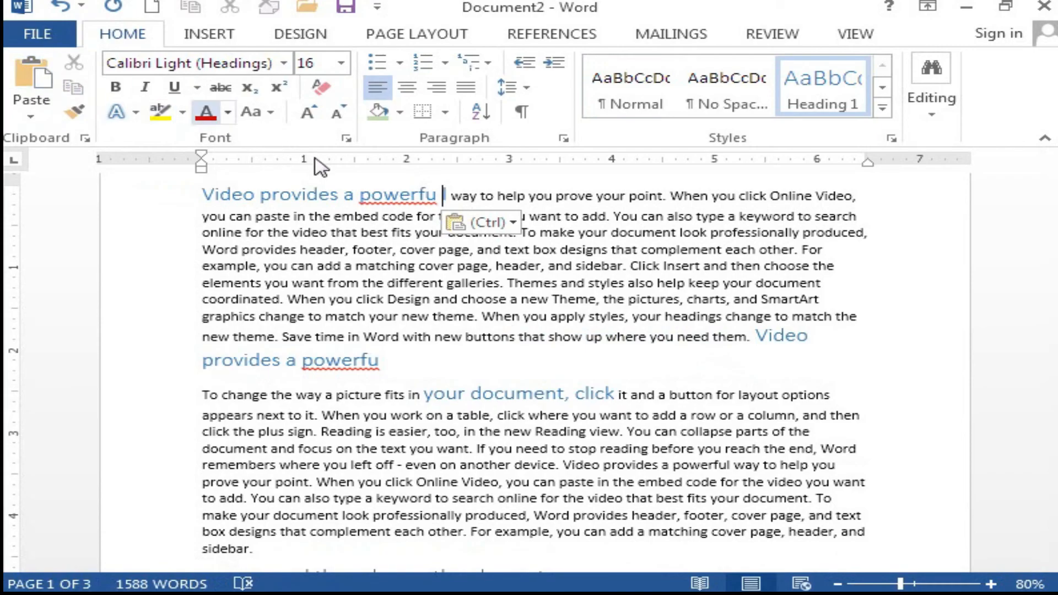
{"action": "key", "text": "BackSpace"}
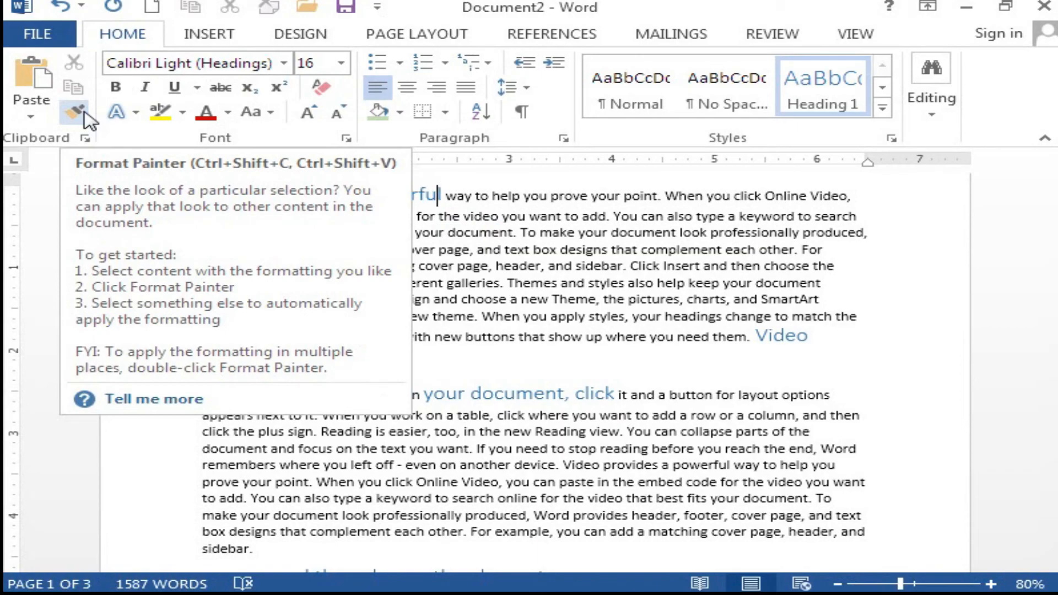
Format "your document, click" in the second paragraph in red with the Arial Black font.
{"action": "left_click", "coordinate": [449, 266]}
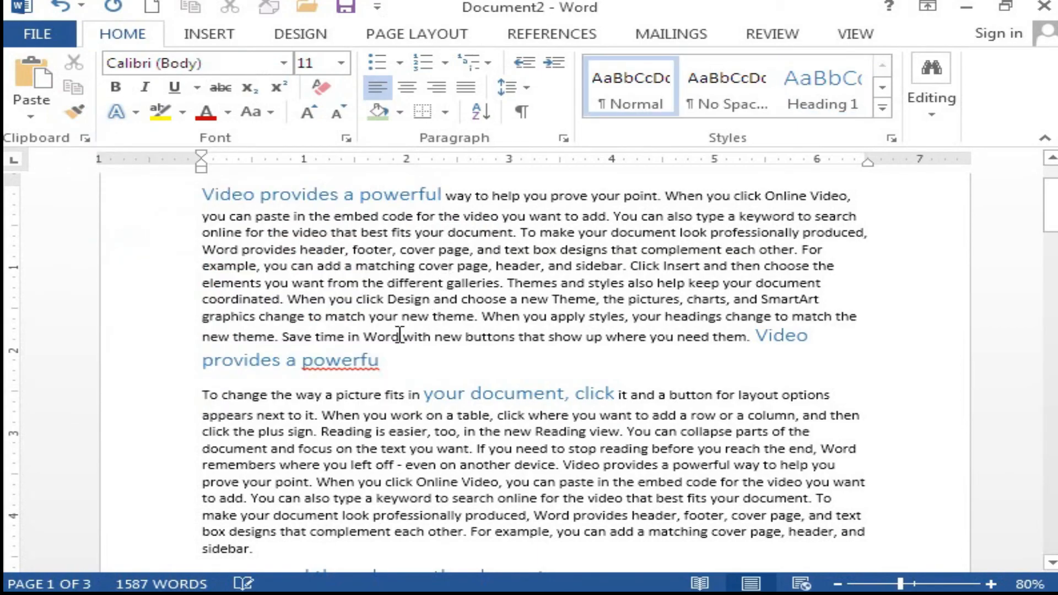
{"action": "left_click_drag", "start_coordinate": [433, 395], "coordinate": [612, 393]}
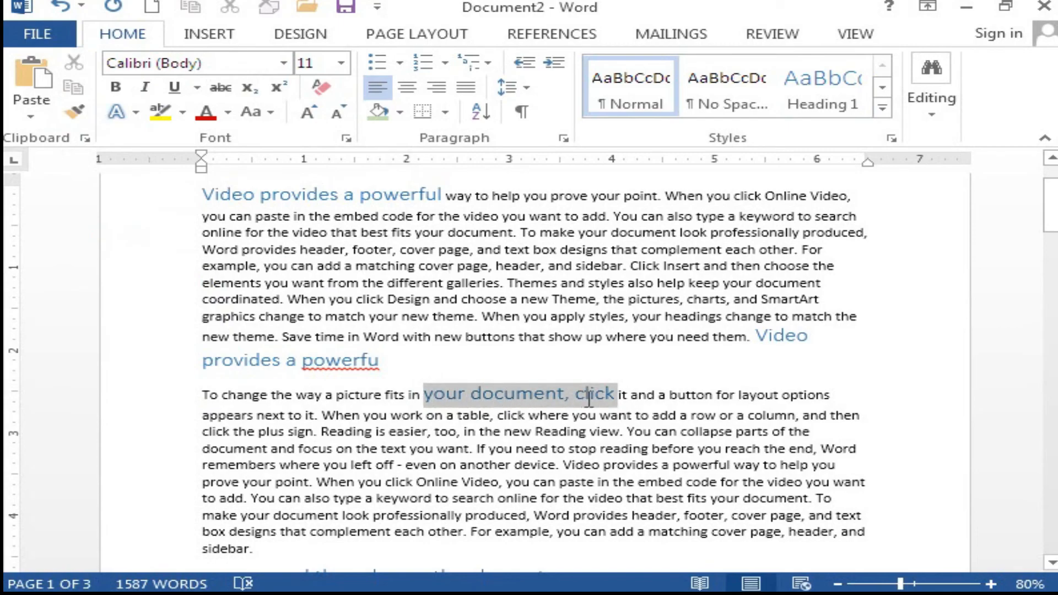
{"action": "left_click", "coordinate": [206, 112]}
{"action": "left_click", "coordinate": [283, 63]}
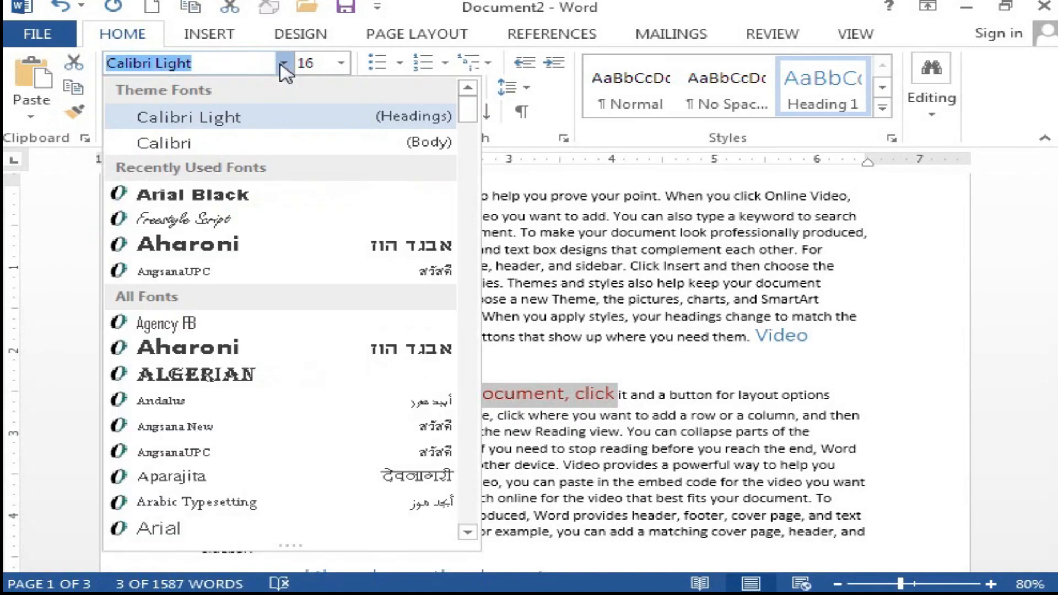
{"action": "left_click", "coordinate": [217, 193]}
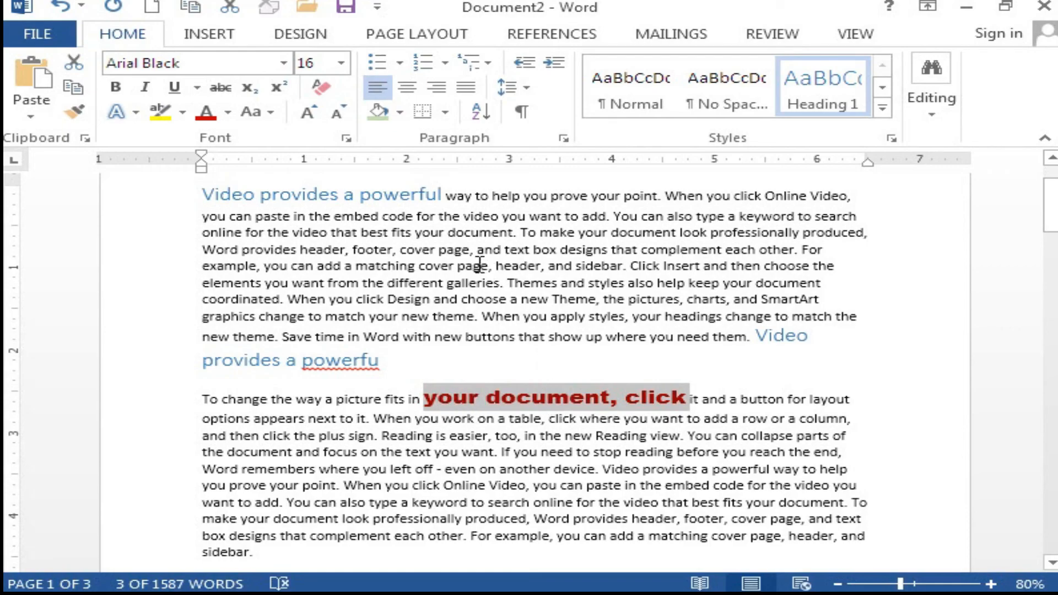
Copy the formatting of "your document, click" onto "cover page, header, and sidebar" in the first paragraph with Format Painter.
{"action": "left_click_drag", "start_coordinate": [457, 266], "coordinate": [619, 269]}
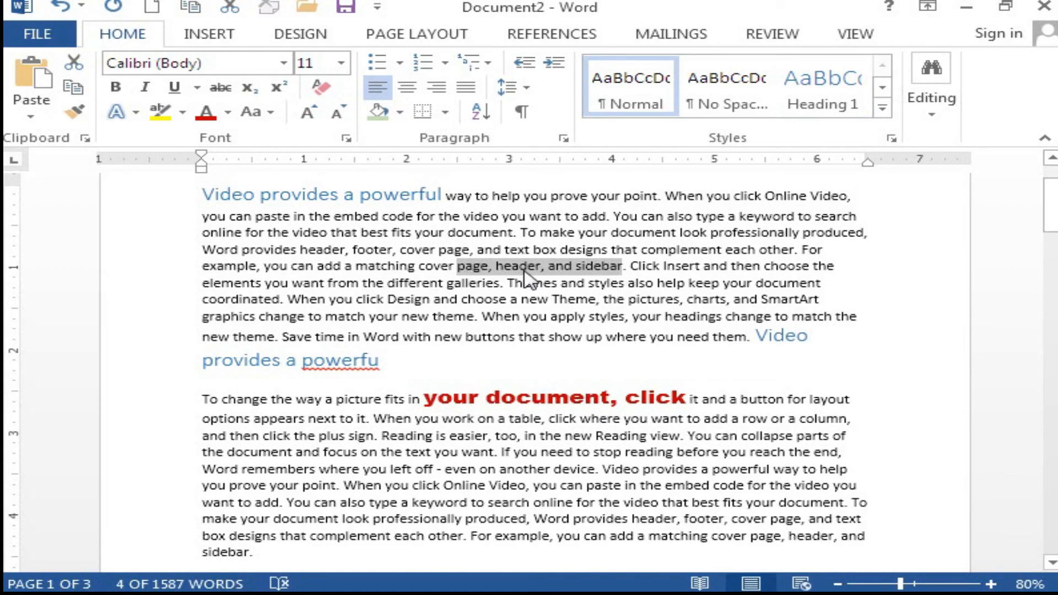
{"action": "left_click", "coordinate": [533, 400]}
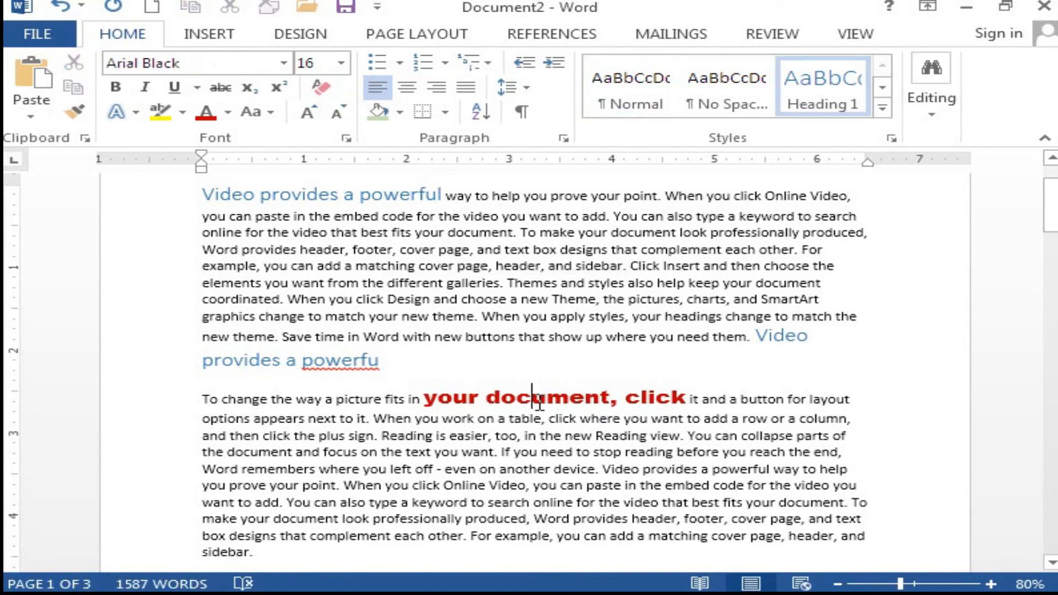
{"action": "left_click", "coordinate": [81, 116]}
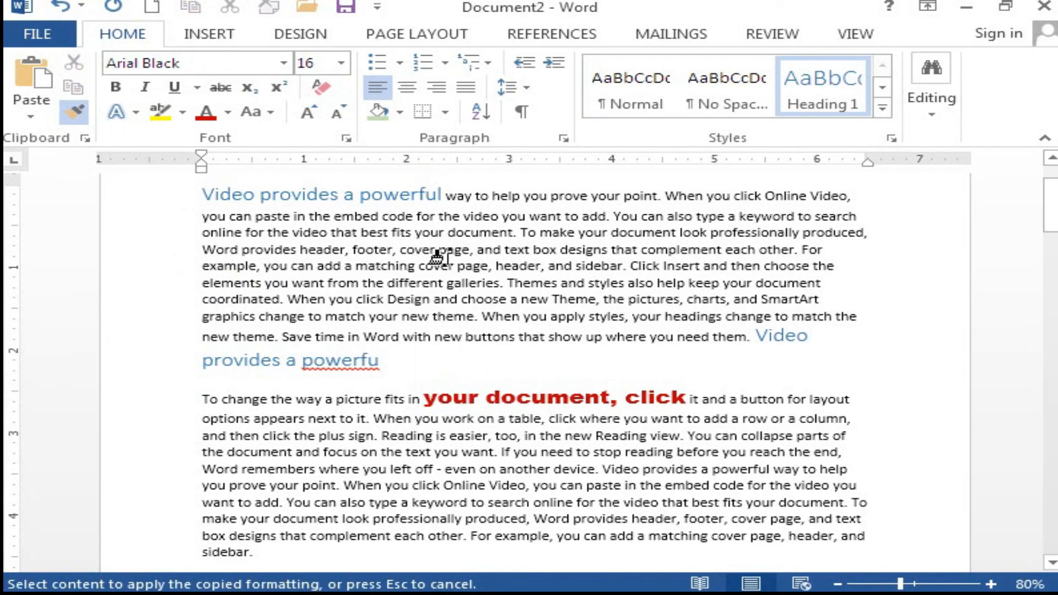
{"action": "mouse_move", "coordinate": [420, 267]}
{"action": "left_mouse_down"}
{"action": "mouse_move", "coordinate": [472, 265]}
{"action": "mouse_move", "coordinate": [552, 284]}
{"action": "mouse_move", "coordinate": [596, 267]}
{"action": "left_mouse_up"}
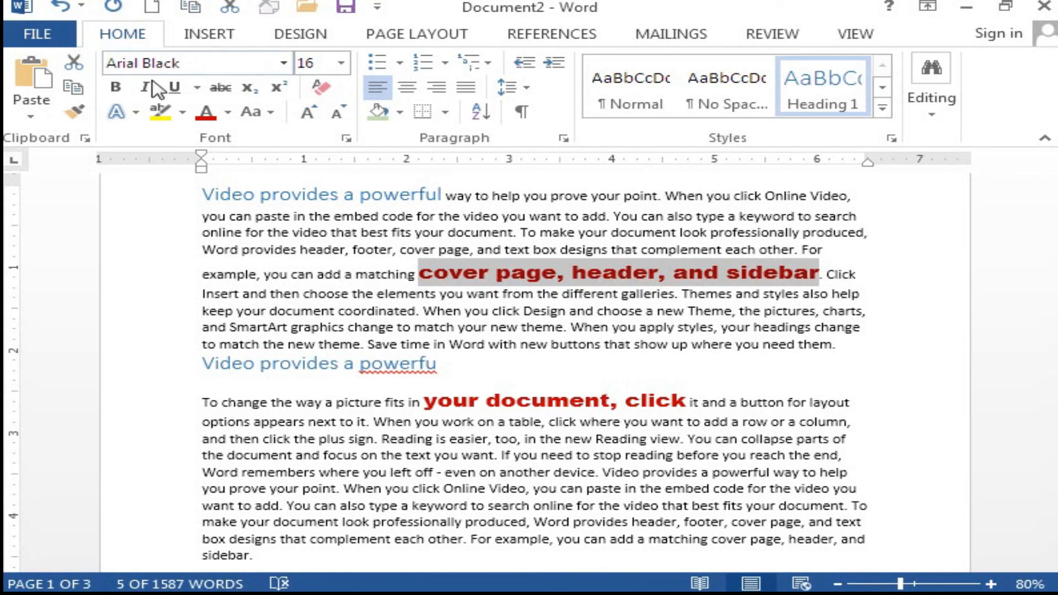
Copy the formatting of "cover page, header, and sidebar" onto "Click Insert and then choose the elements" with Format Painter, and deselect the text.
{"action": "left_click", "coordinate": [75, 114]}
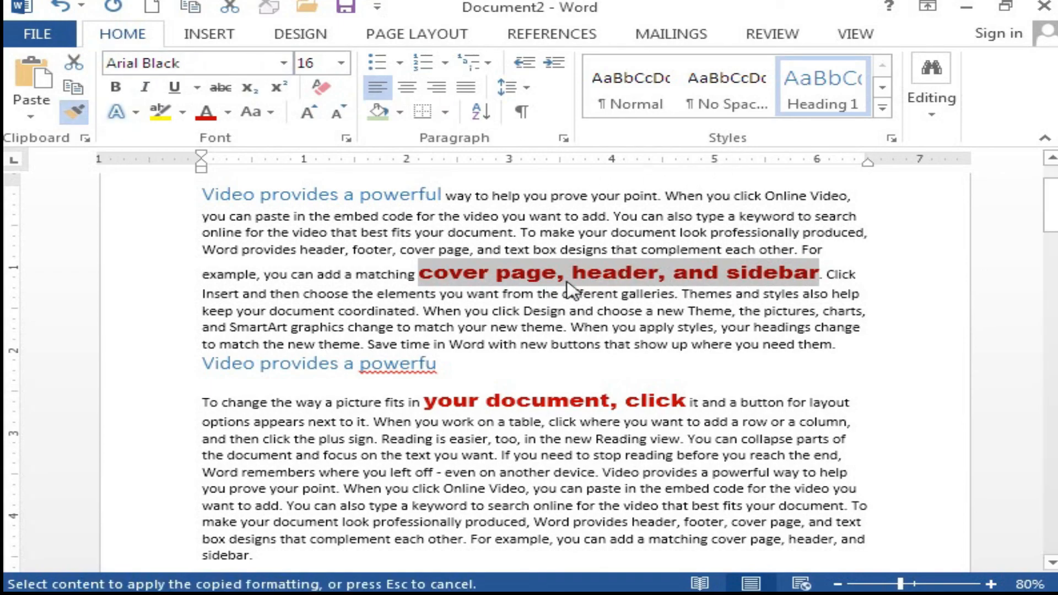
{"action": "scroll", "coordinate": [631, 288], "scroll_direction": "down", "scroll_amount": 5}
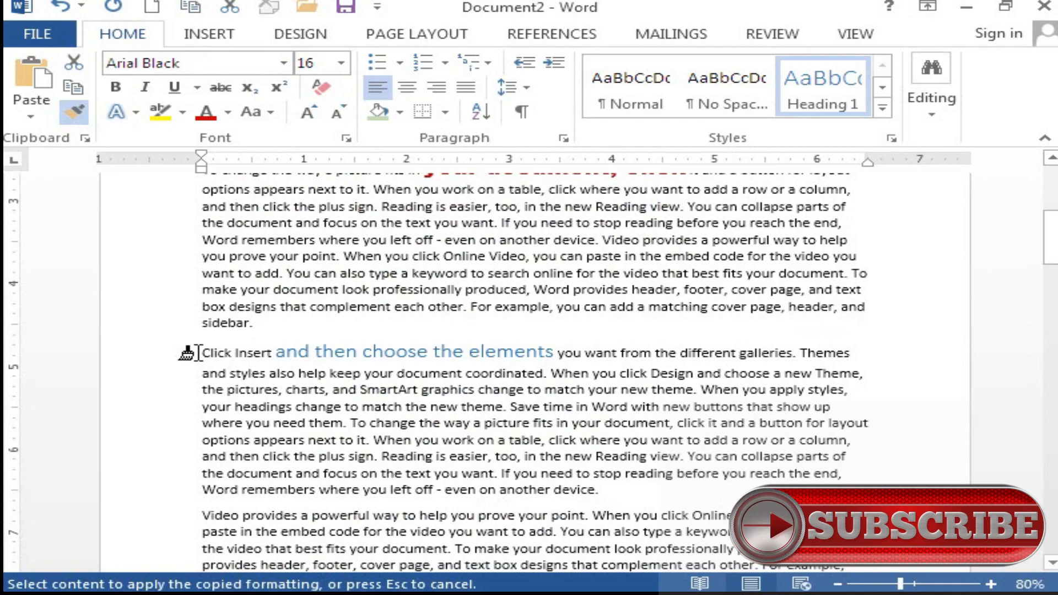
{"action": "left_click_drag", "start_coordinate": [187, 352], "coordinate": [523, 355]}
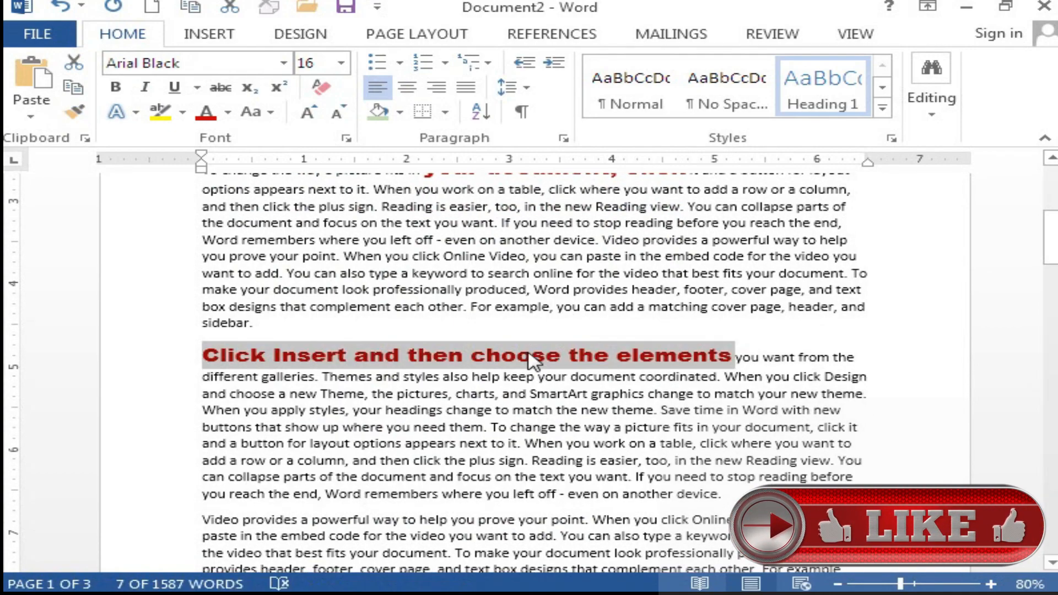
{"action": "left_click", "coordinate": [514, 449]}
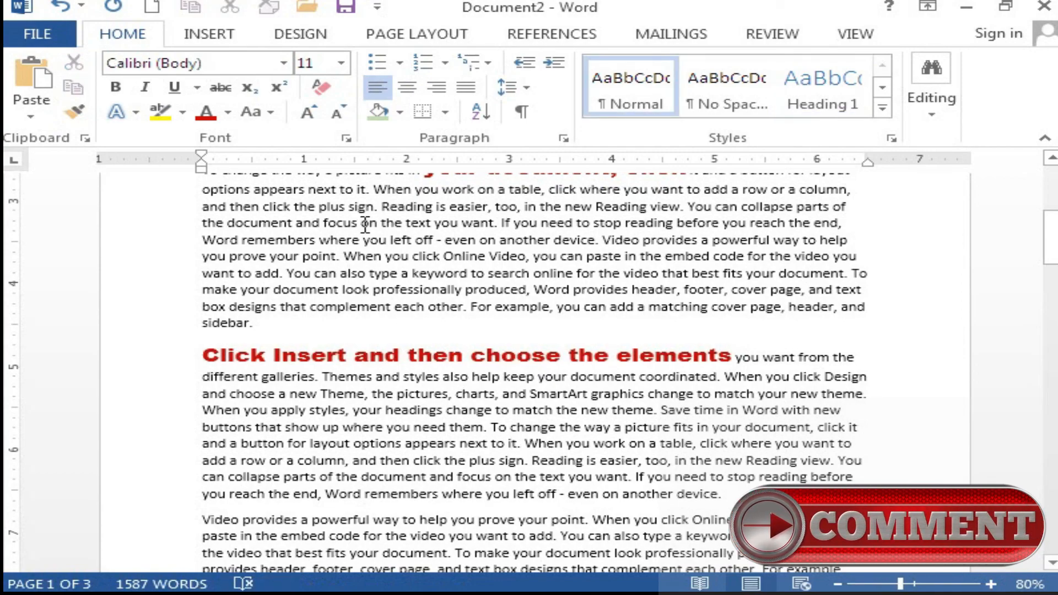